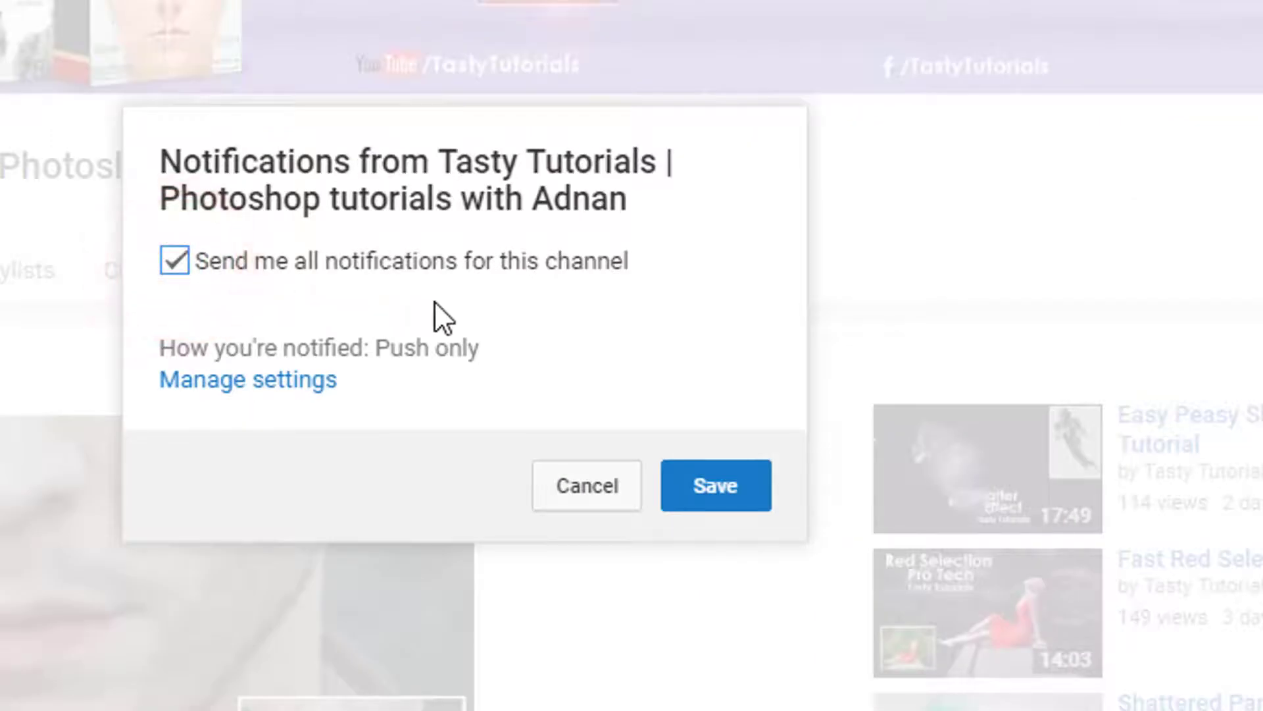
- Save the setting to receive all notifications from the Tasty Tutorials channel and browse its uploaded videos
{"action": "left_click", "coordinate": [717, 490]}
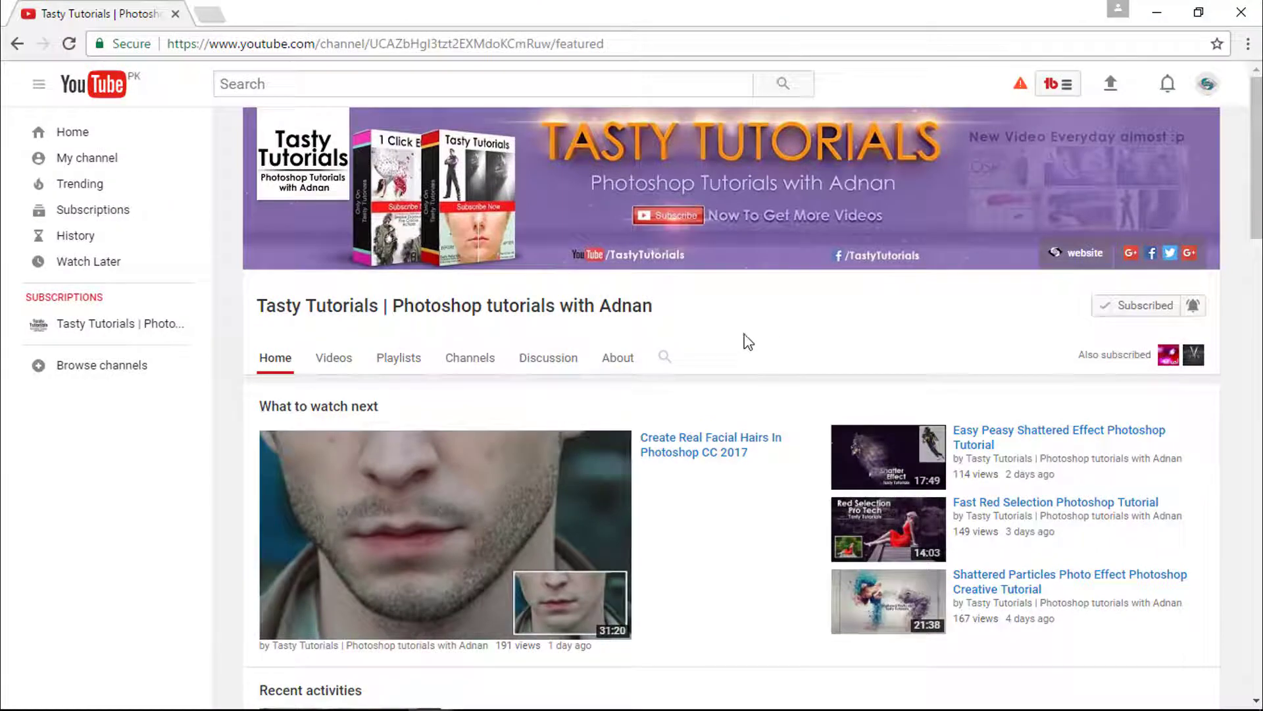
{"action": "left_click", "coordinate": [334, 357]}
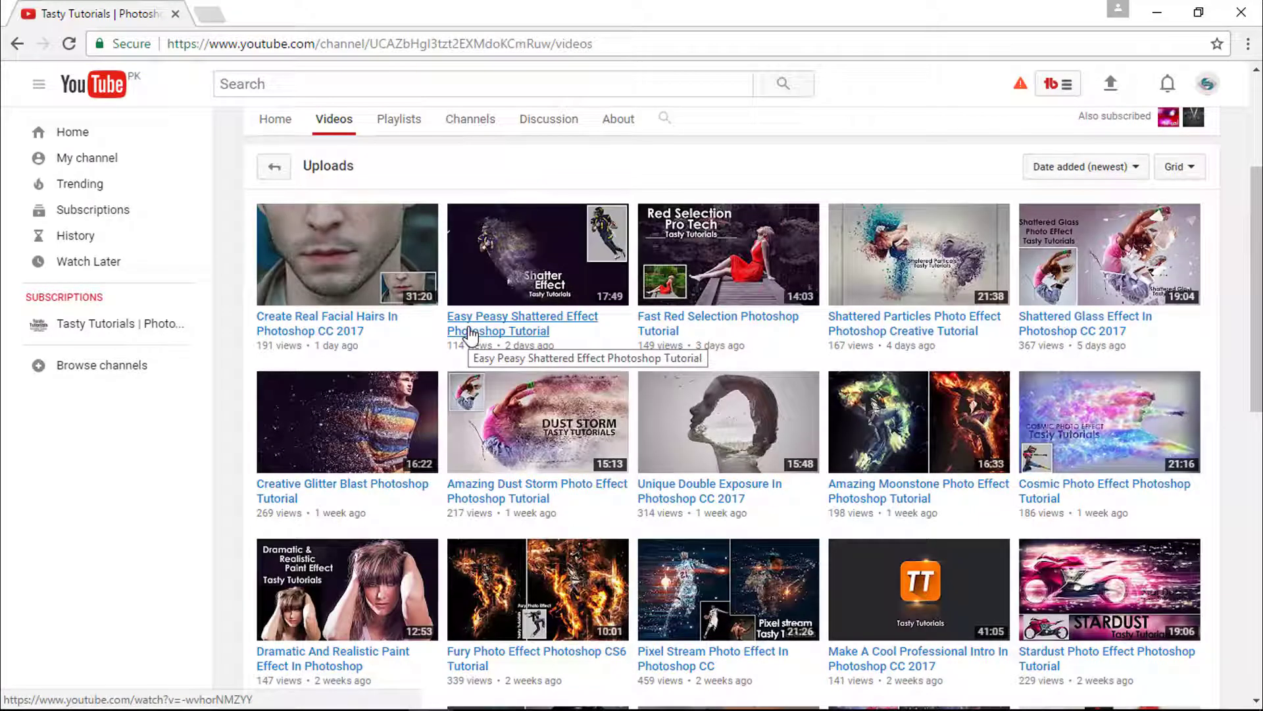
{"action": "scroll", "coordinate": [469, 334], "scroll_direction": "down", "scroll_amount": 8}
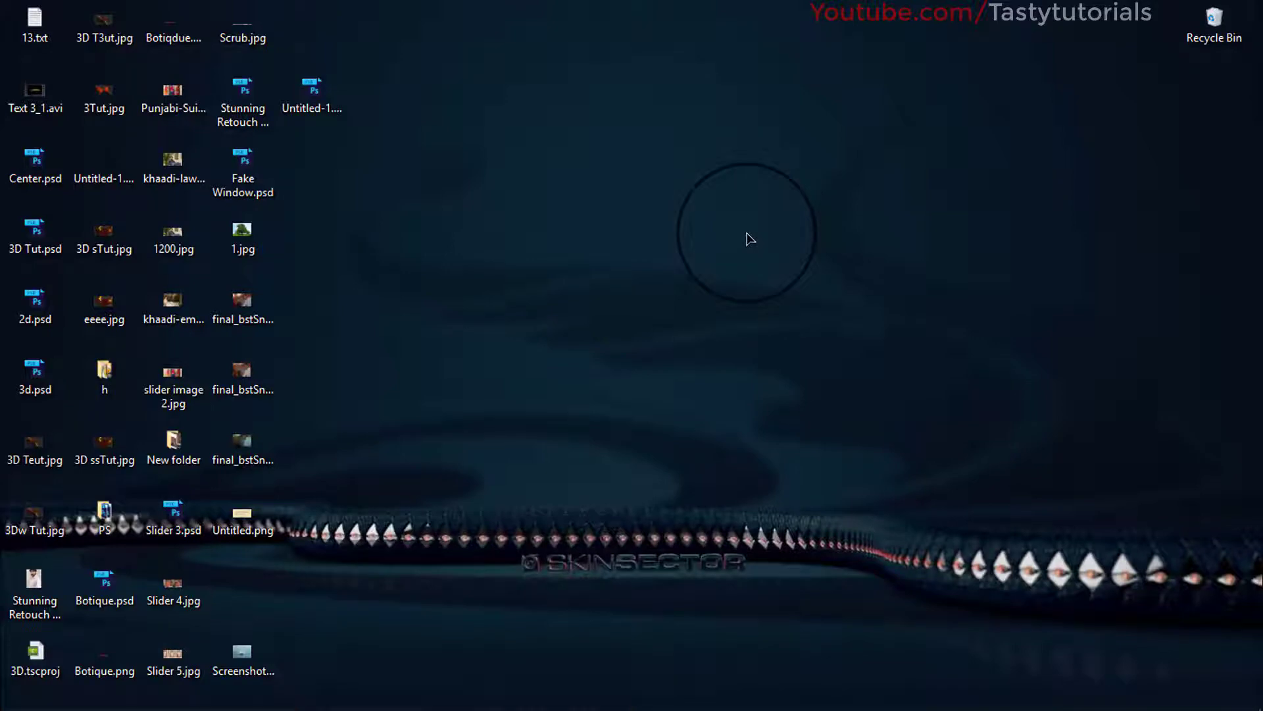
- Switch to Photoshop and compare 3.psd with the HERO group hidden and with the brush layer shown, then restore both
{"action": "key", "text": "alt+Tab"}
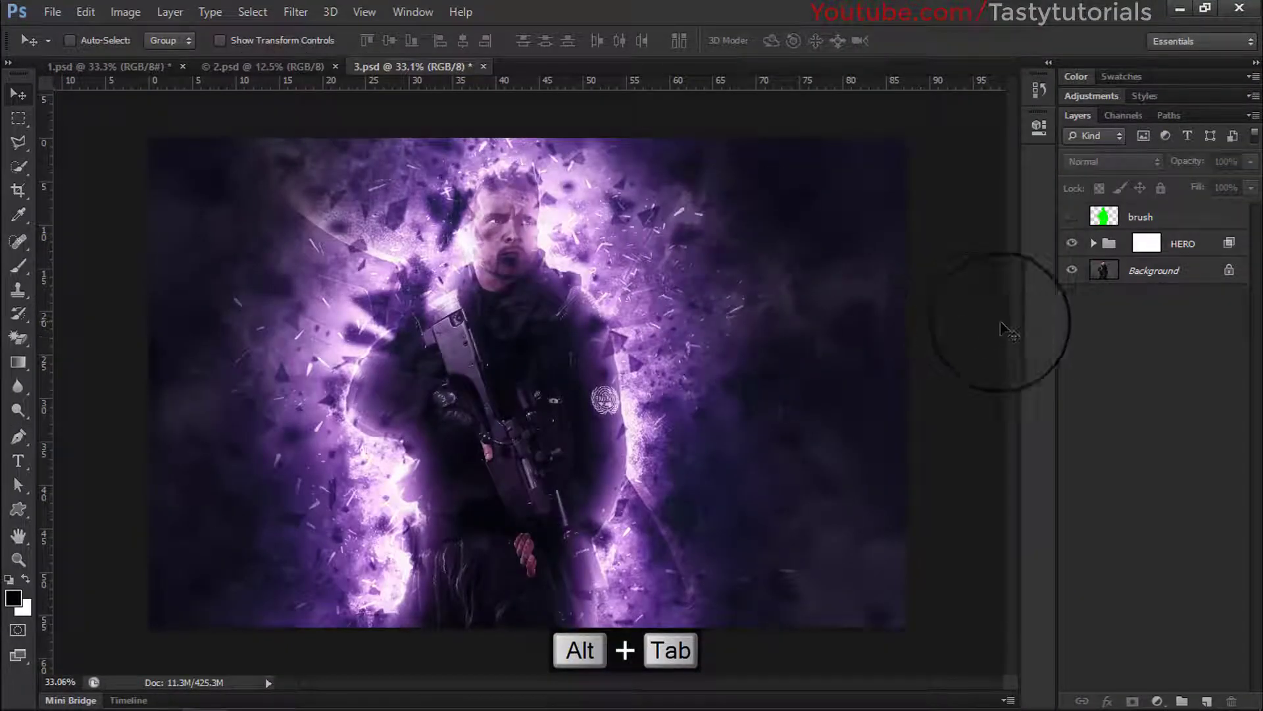
{"action": "left_click", "coordinate": [1071, 244]}
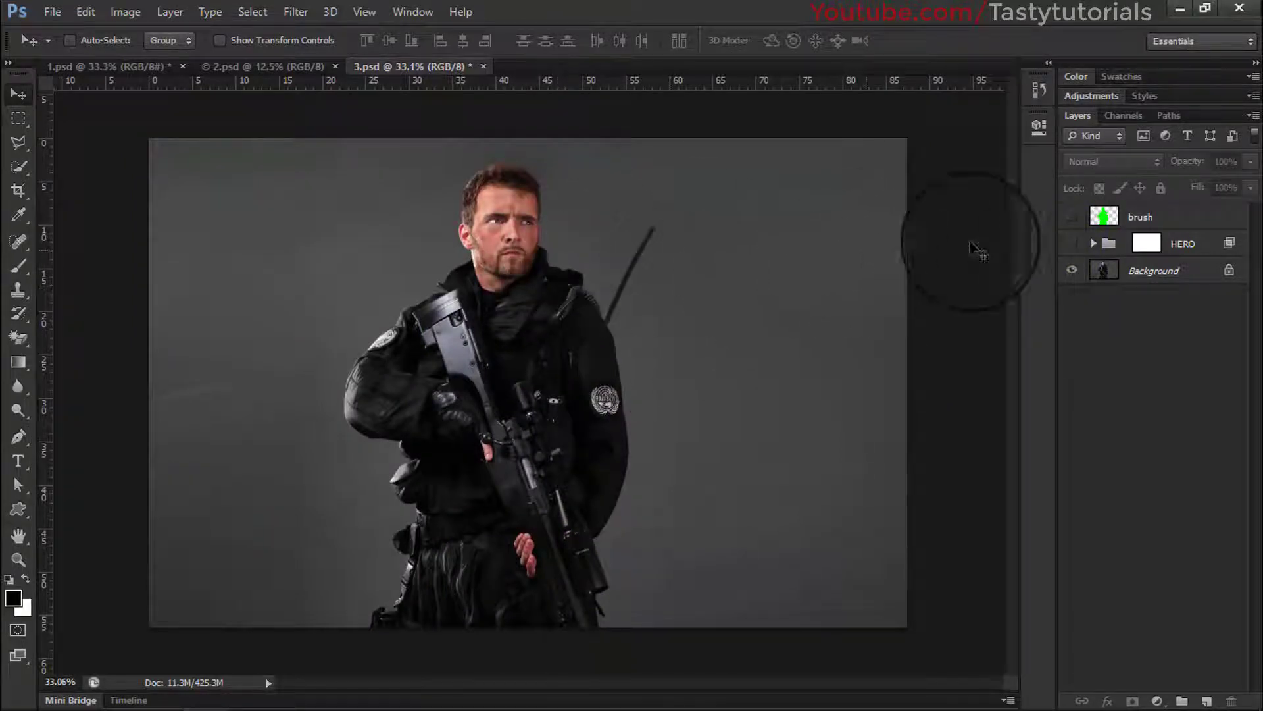
{"action": "left_click", "coordinate": [1070, 216]}
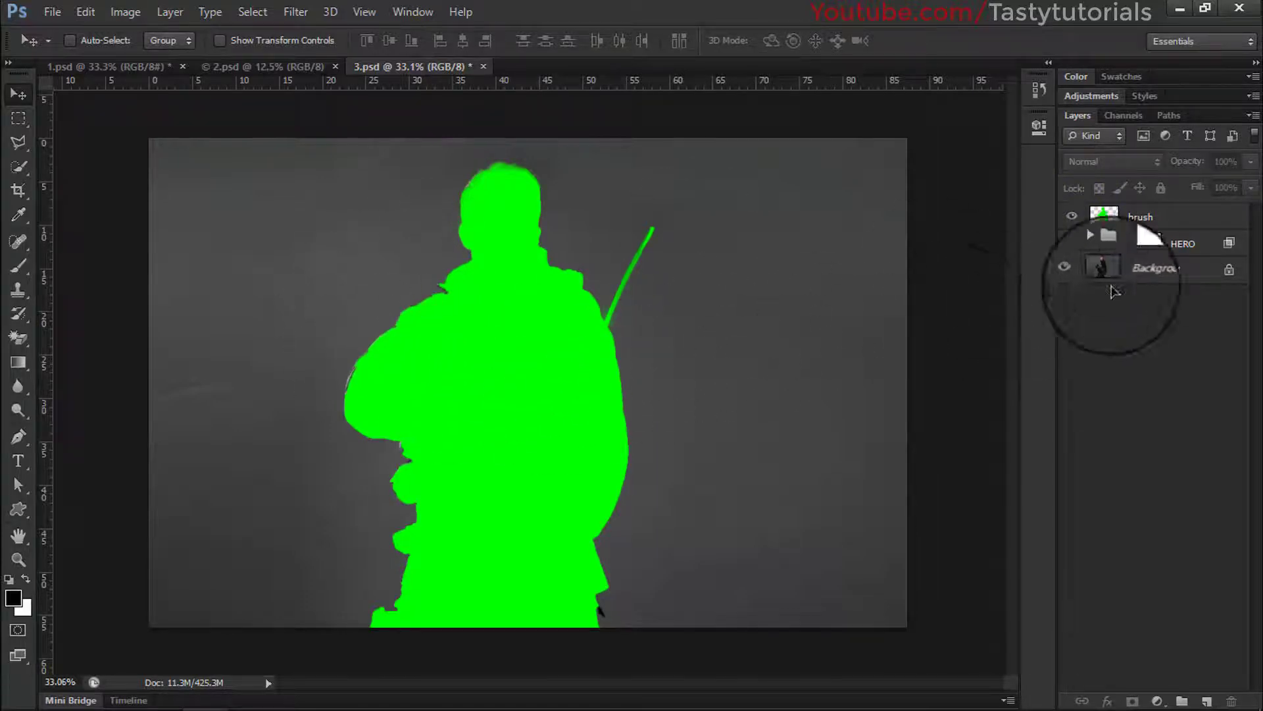
{"action": "left_click", "coordinate": [1071, 216]}
{"action": "left_click", "coordinate": [1071, 243]}
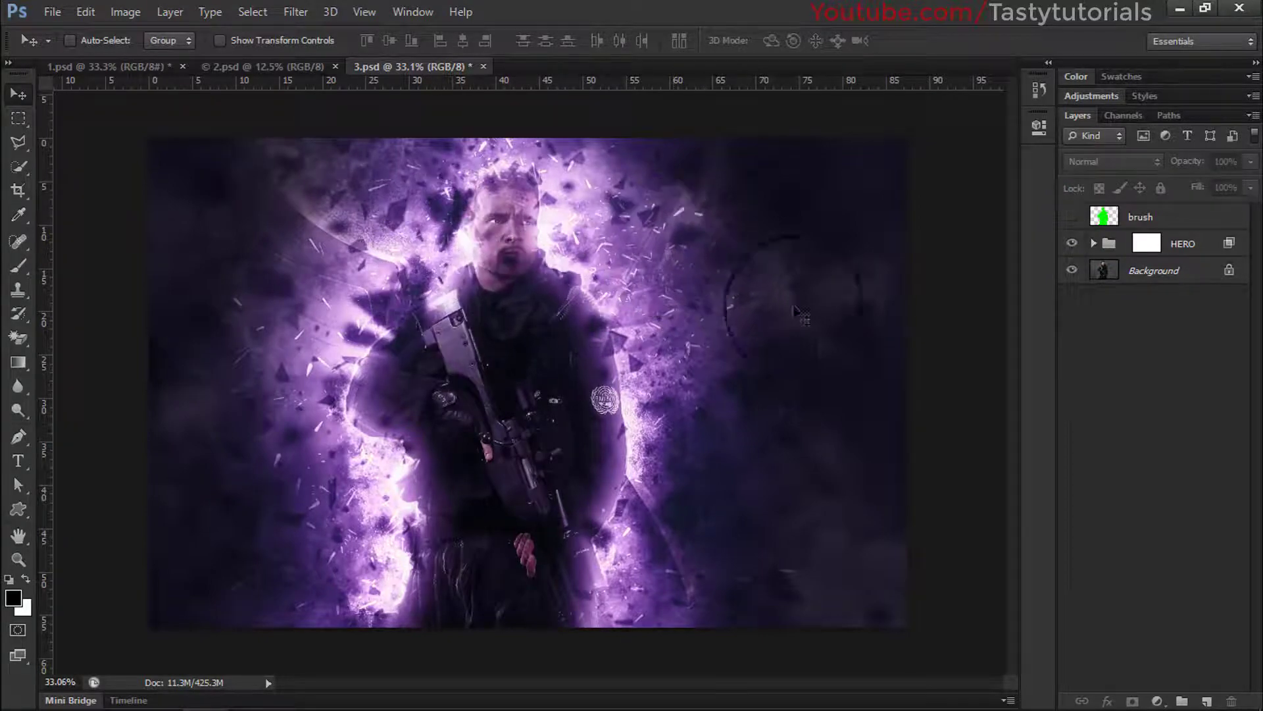
- Expand the HERO group and preview the effect of its overall adjustment layers by hiding and showing them
{"action": "left_click", "coordinate": [1094, 243]}
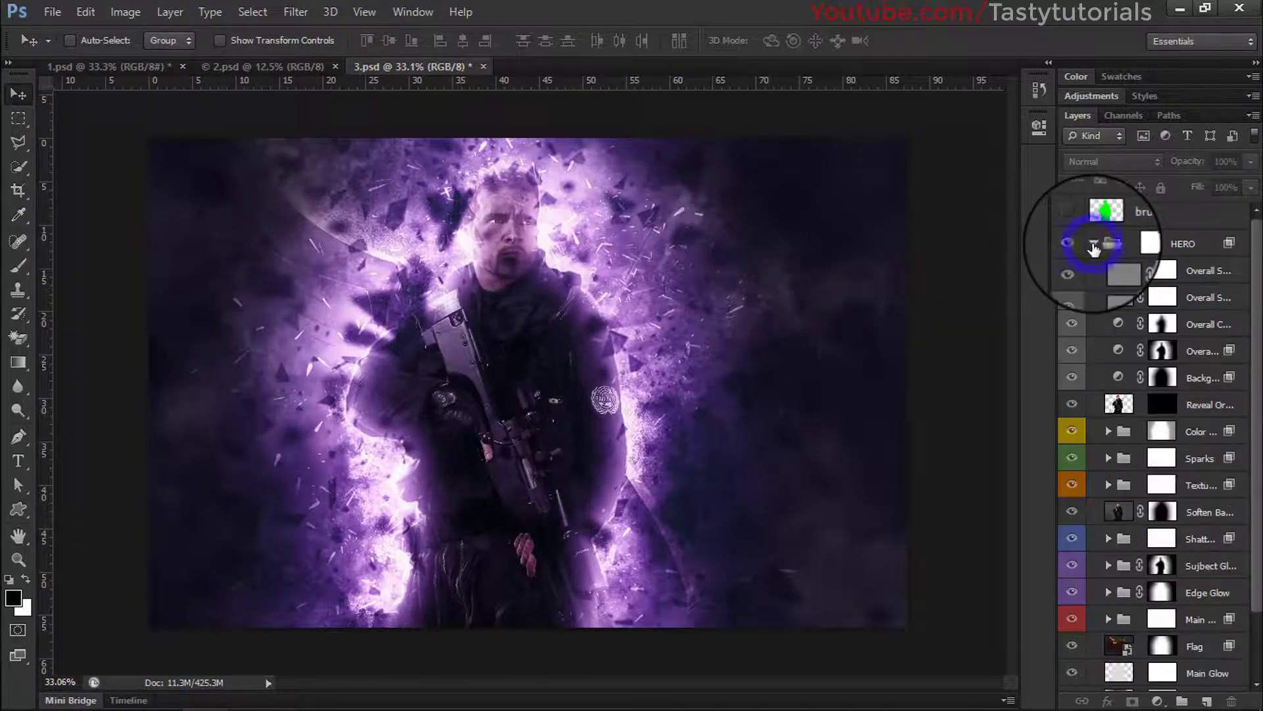
{"action": "scroll", "coordinate": [1219, 377], "scroll_direction": "up", "scroll_amount": 3}
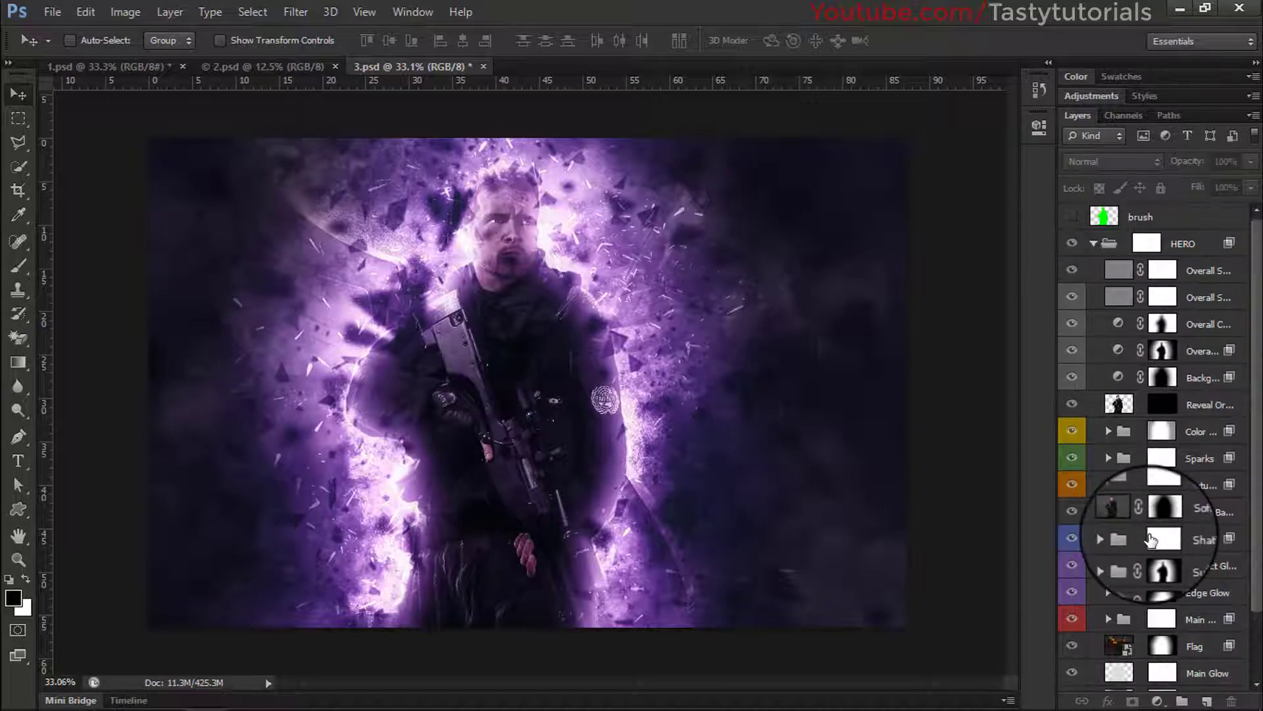
{"action": "left_click", "coordinate": [1172, 265]}
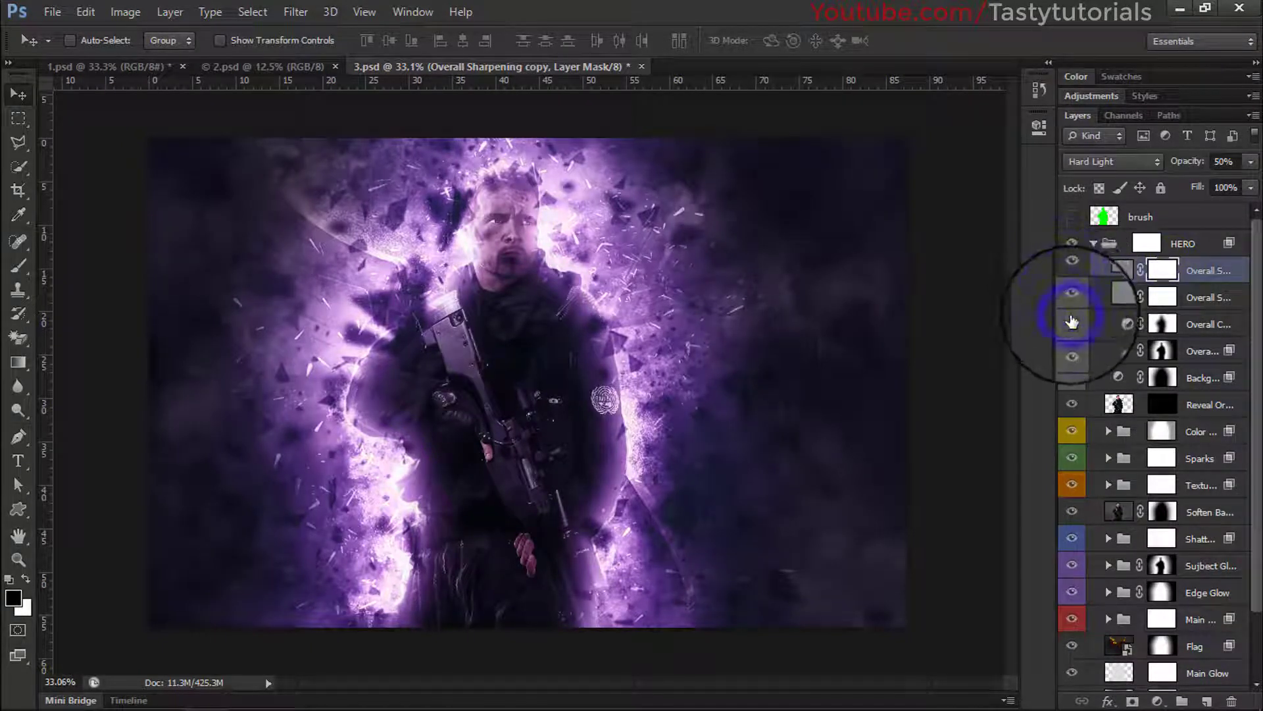
{"action": "left_click", "coordinate": [1073, 352]}
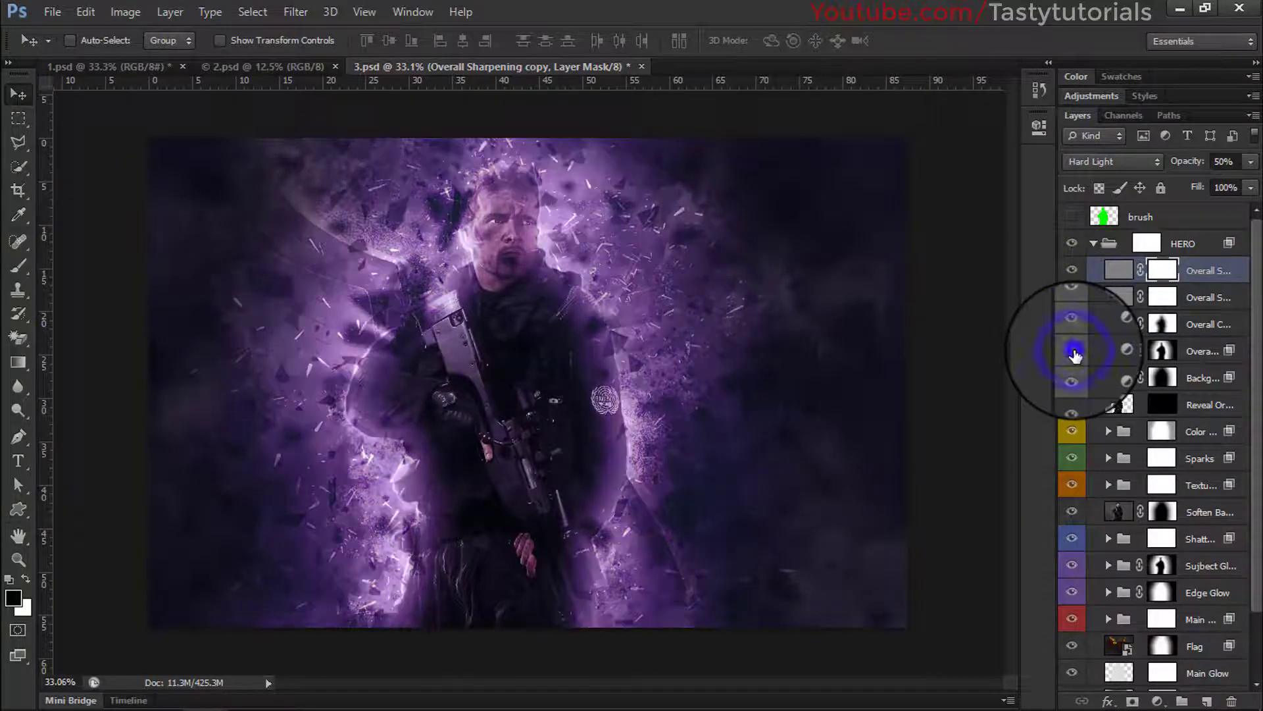
{"action": "left_click", "coordinate": [1072, 353]}
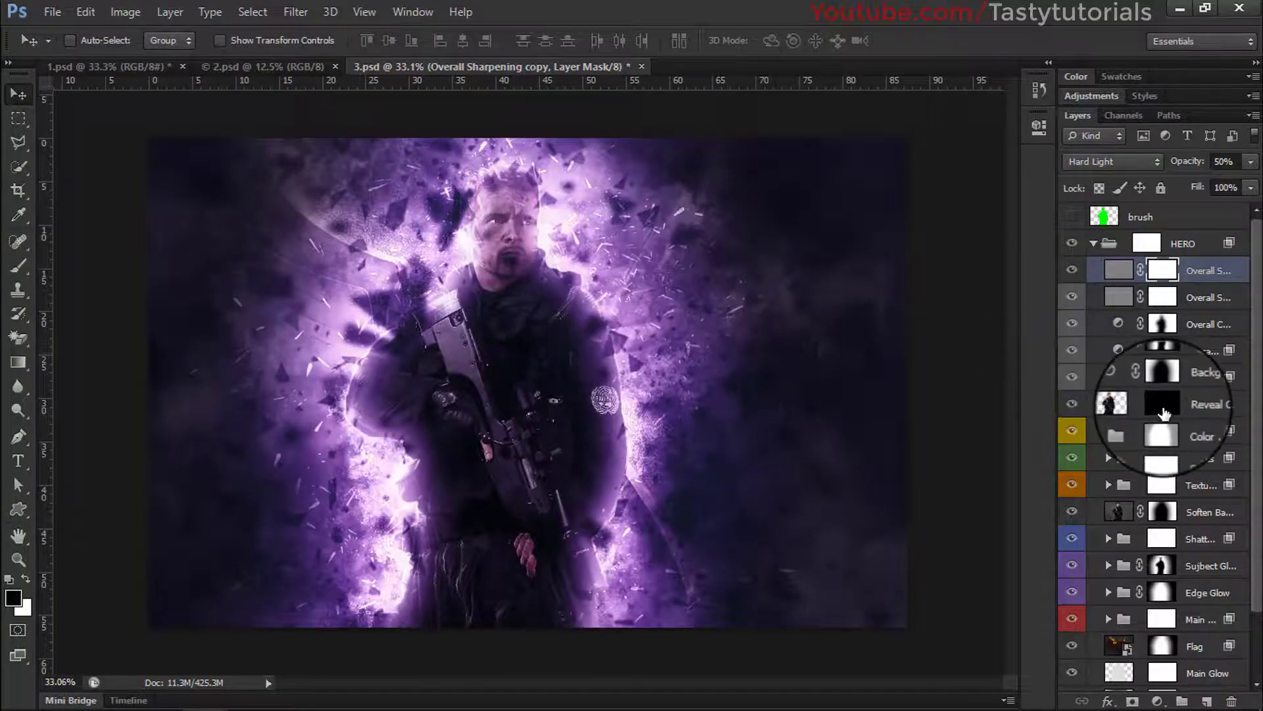
{"action": "scroll", "coordinate": [1070, 374], "scroll_direction": "down", "scroll_amount": 1}
{"action": "left_click", "coordinate": [1070, 354]}
{"action": "left_click", "coordinate": [1070, 354]}
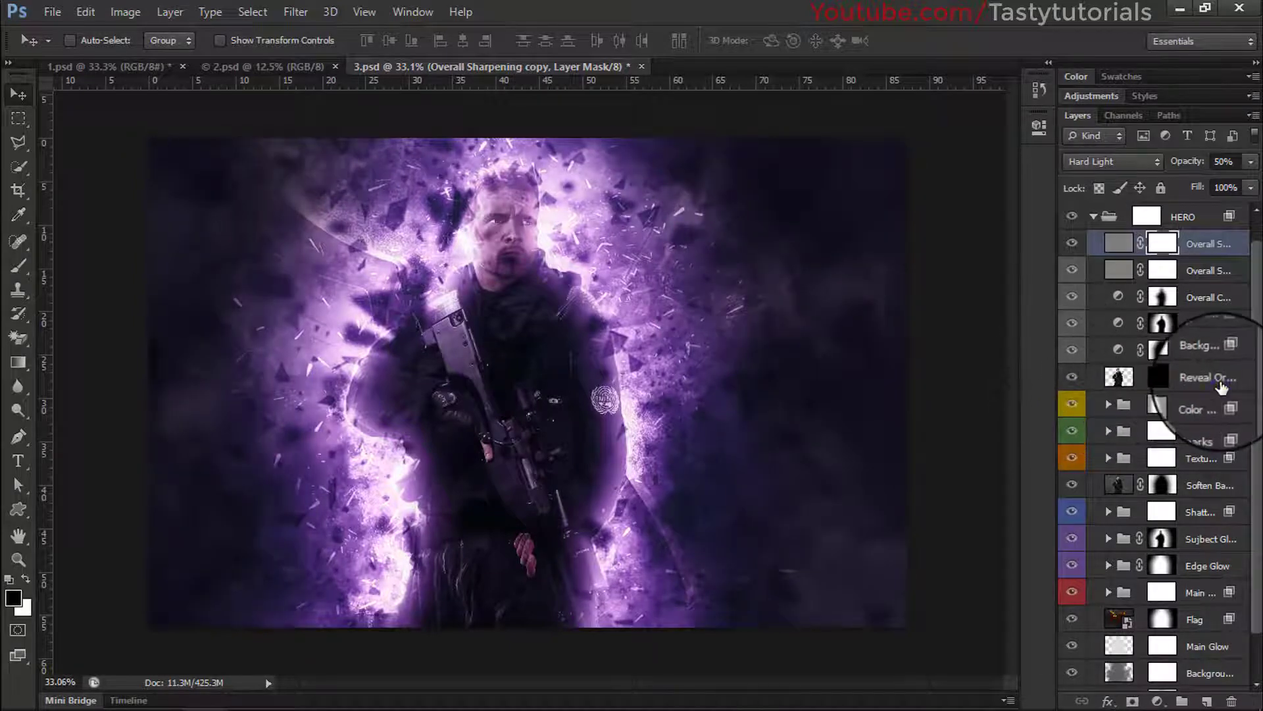
- Examine the Reveal Original Photo layer and the Color Options group by hiding and showing each one
{"action": "left_click", "coordinate": [1211, 386]}
{"action": "left_click", "coordinate": [1073, 377]}
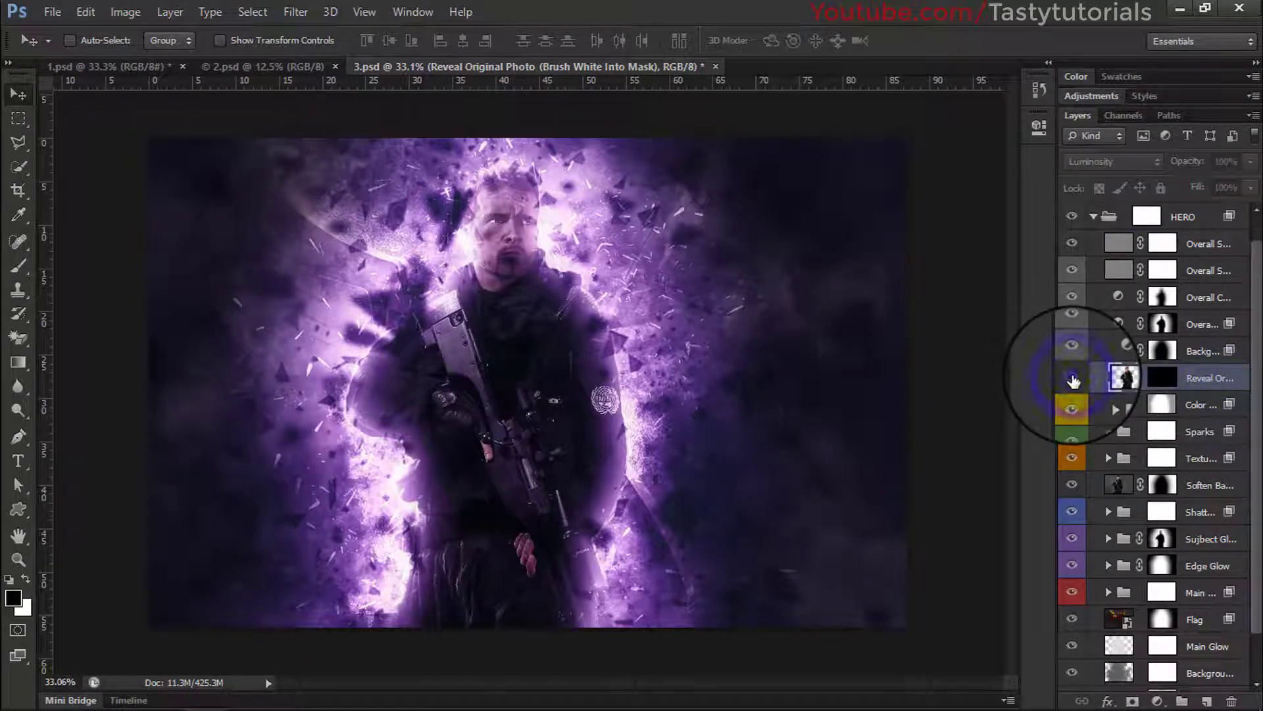
{"action": "left_click", "coordinate": [1073, 379]}
{"action": "left_click", "coordinate": [1198, 404]}
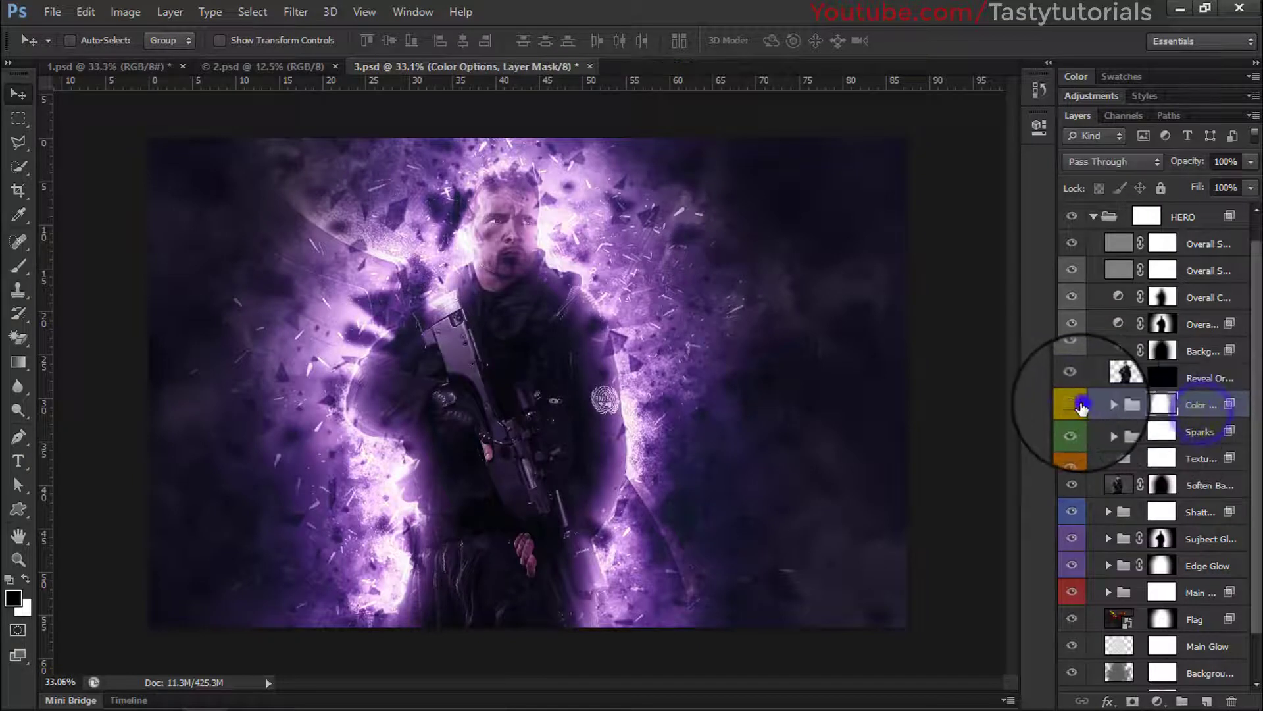
{"action": "left_click", "coordinate": [1079, 406]}
{"action": "left_click", "coordinate": [1079, 406]}
- Preview the colour variations inside the Color Options group, leave all of them hidden, and collapse the group
{"action": "left_click", "coordinate": [1112, 407]}
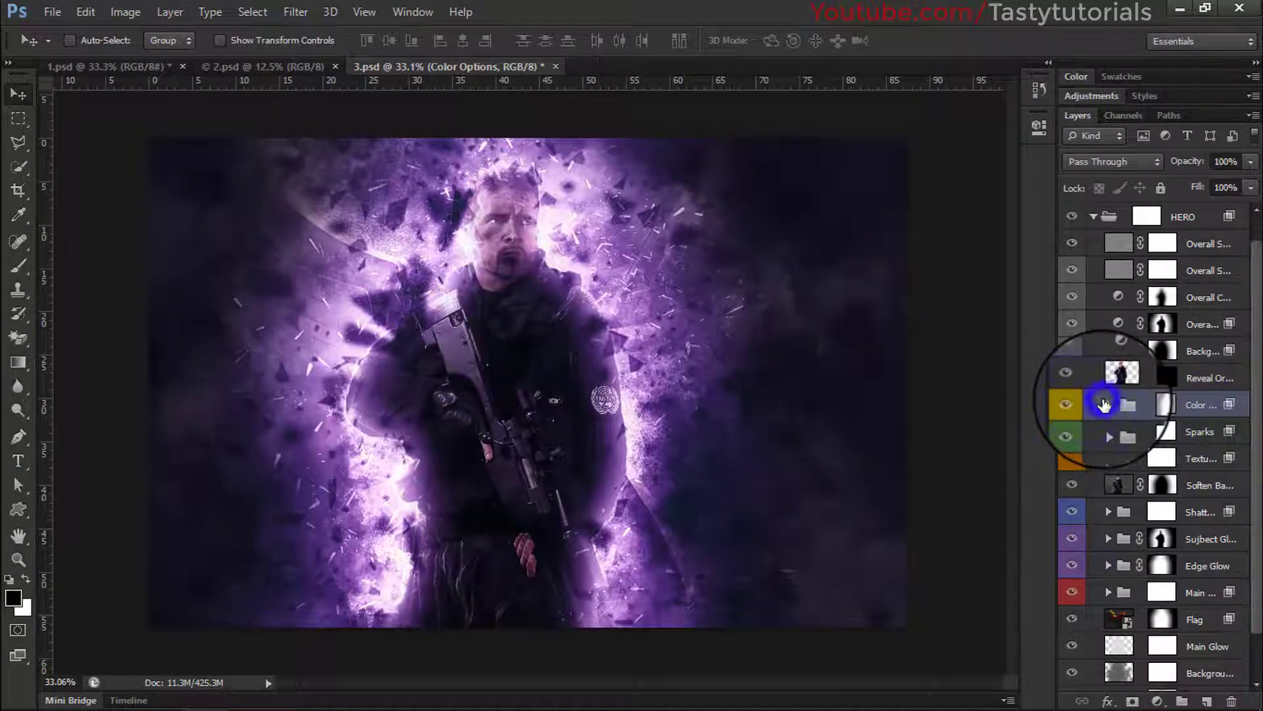
{"action": "scroll", "coordinate": [1112, 408], "scroll_direction": "down", "scroll_amount": 1}
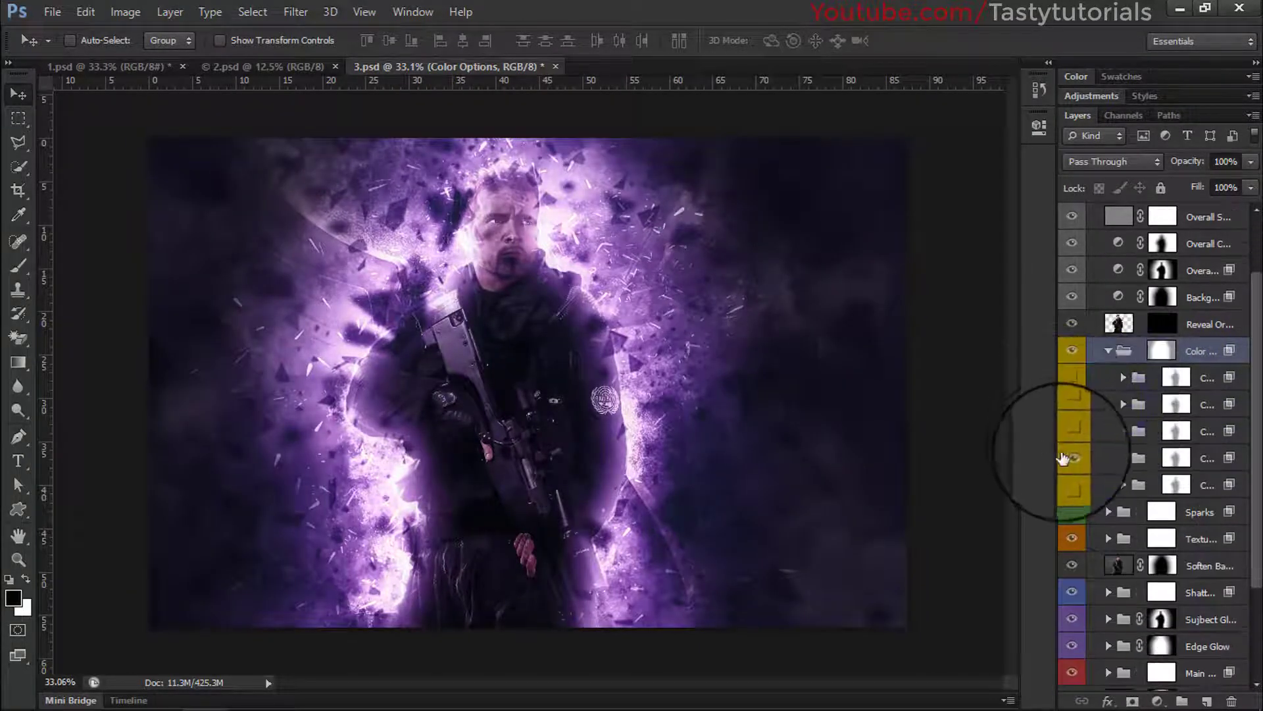
{"action": "left_click", "coordinate": [1067, 459]}
{"action": "left_click", "coordinate": [1070, 458]}
{"action": "left_click", "coordinate": [1072, 485]}
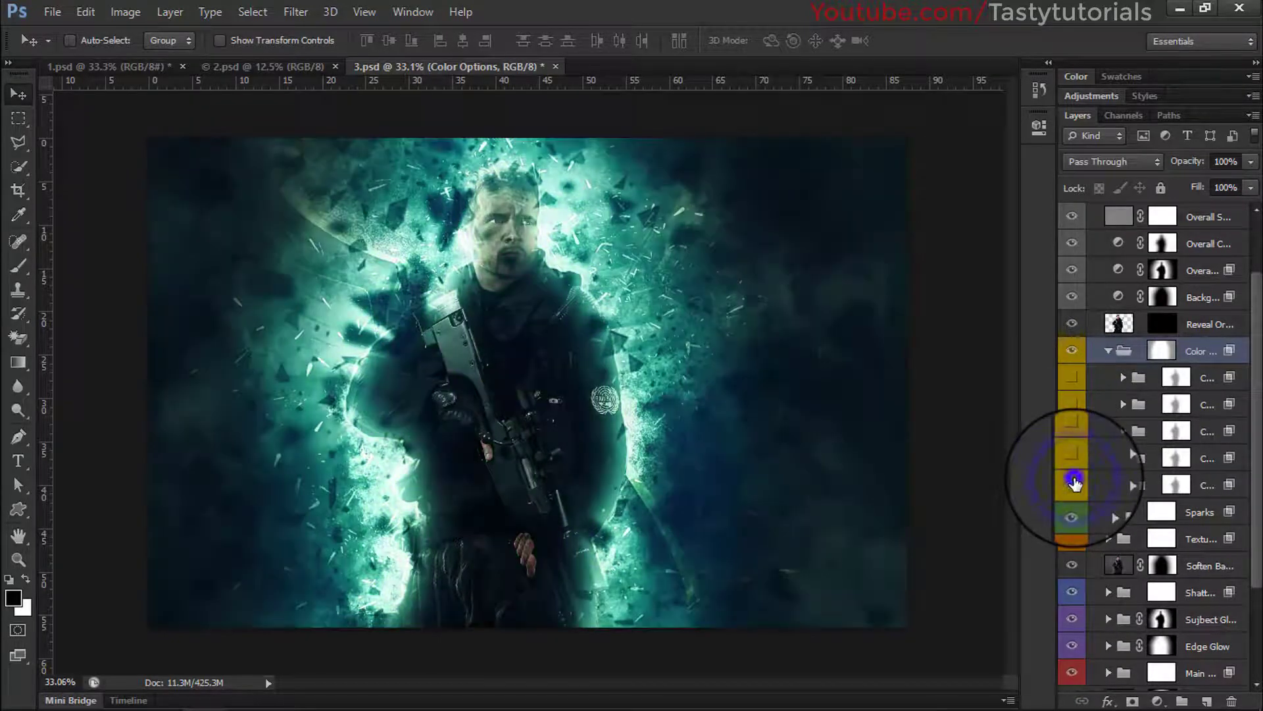
{"action": "left_click", "coordinate": [1072, 485]}
{"action": "left_click", "coordinate": [1078, 438]}
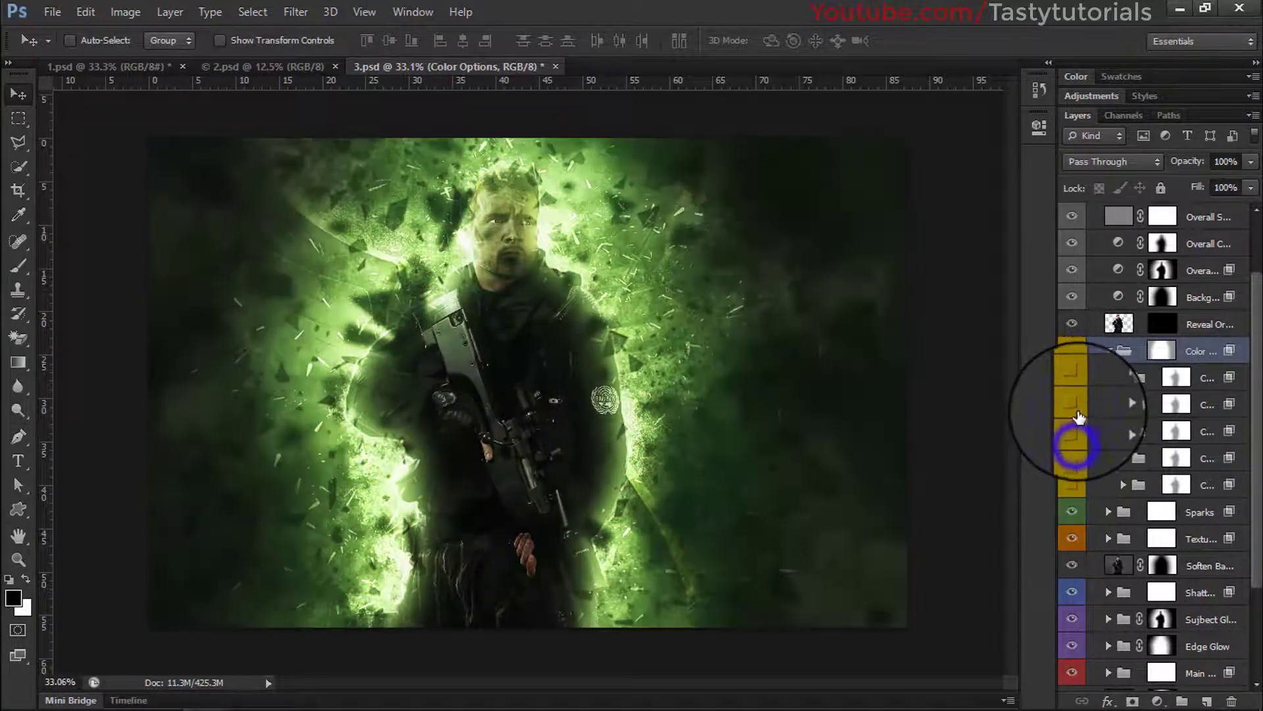
{"action": "left_click", "coordinate": [1076, 435]}
{"action": "left_click", "coordinate": [1079, 411]}
{"action": "left_click", "coordinate": [1072, 402]}
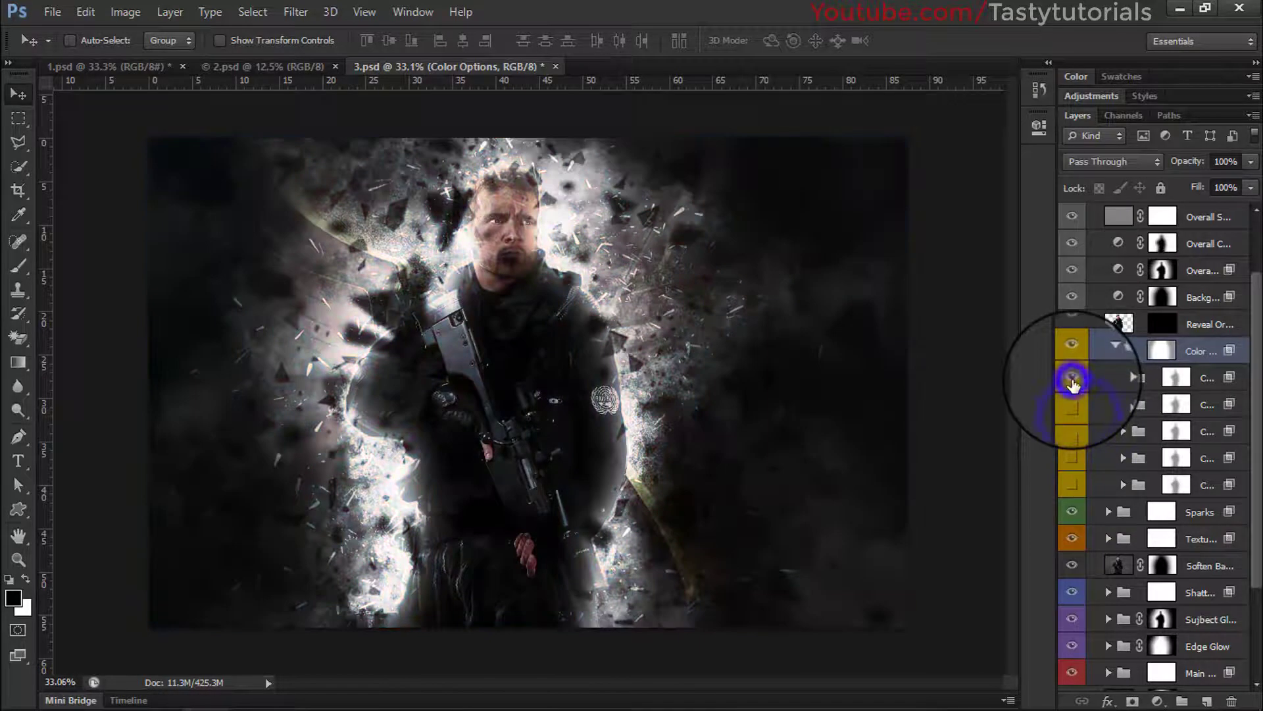
{"action": "left_click", "coordinate": [1072, 378]}
{"action": "left_click", "coordinate": [1072, 379]}
{"action": "left_click", "coordinate": [1115, 345]}
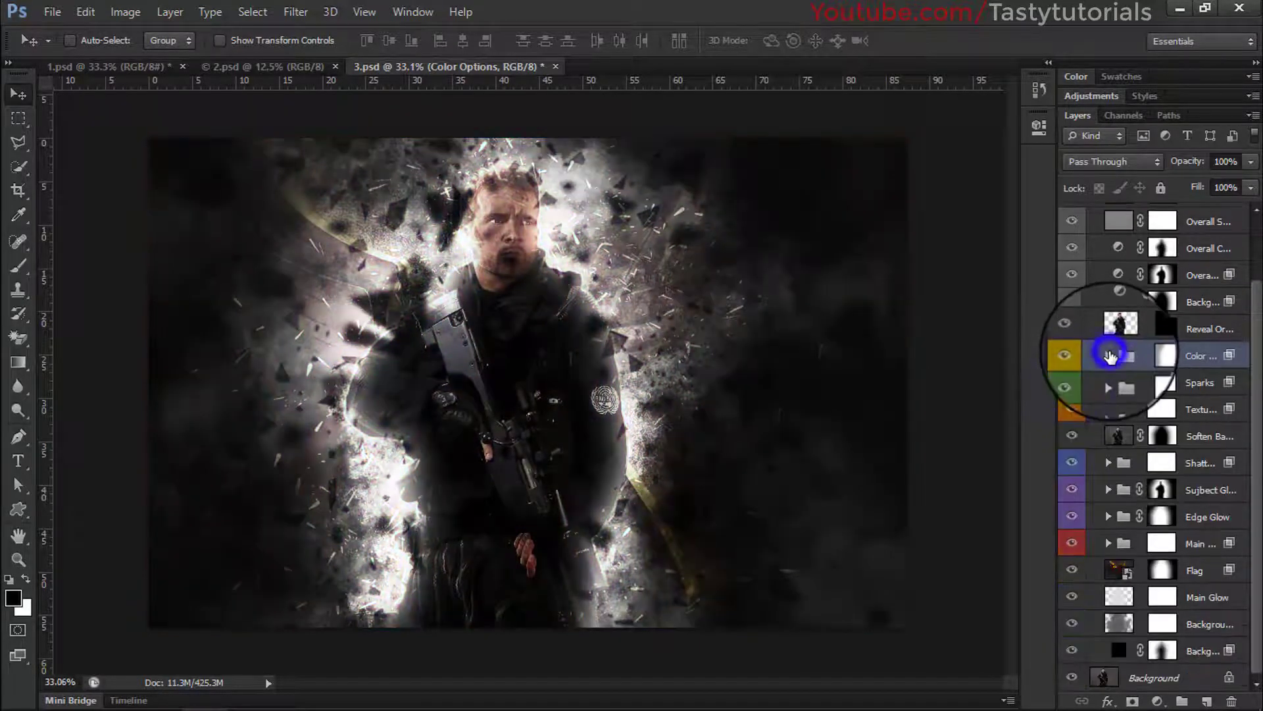
- Compare the image with and without the texture group and the shatter group
{"action": "left_click", "coordinate": [1072, 407]}
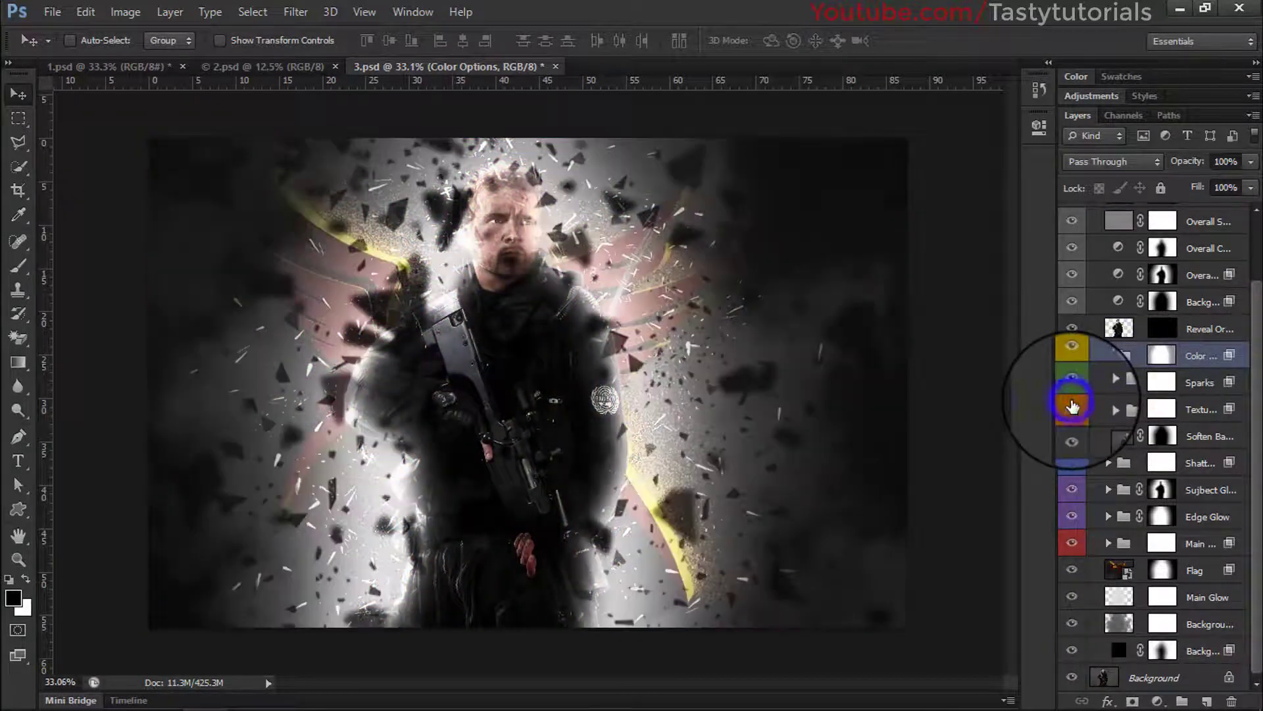
{"action": "left_click", "coordinate": [1072, 405]}
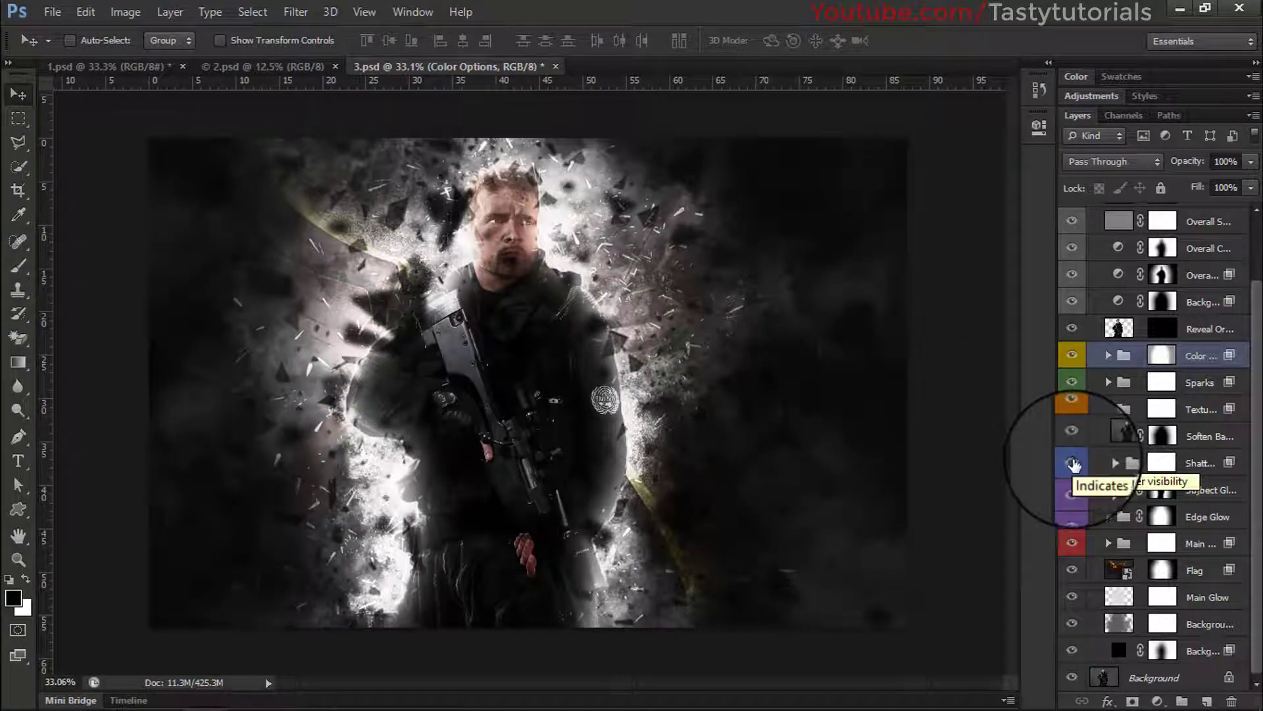
{"action": "left_click", "coordinate": [1074, 464]}
{"action": "left_click", "coordinate": [1074, 463]}
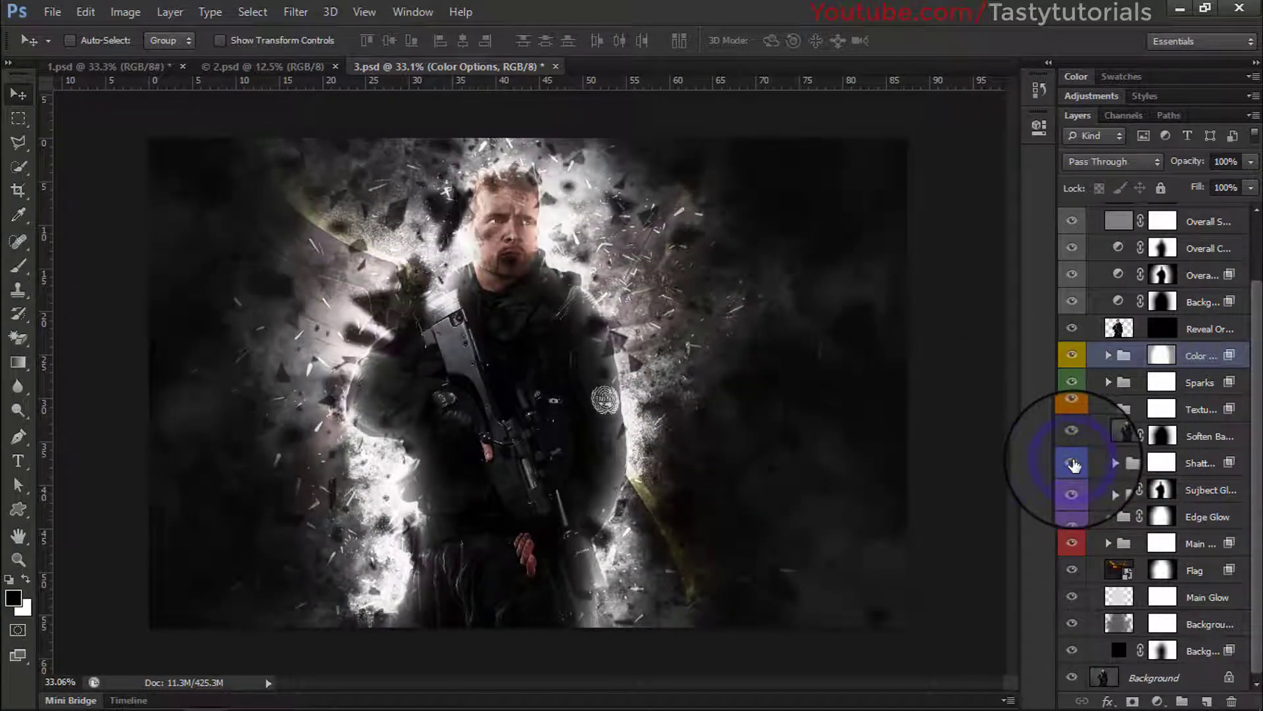
- Compare the image with and without the subject glow group and the Main Photo group
{"action": "left_click", "coordinate": [1071, 494]}
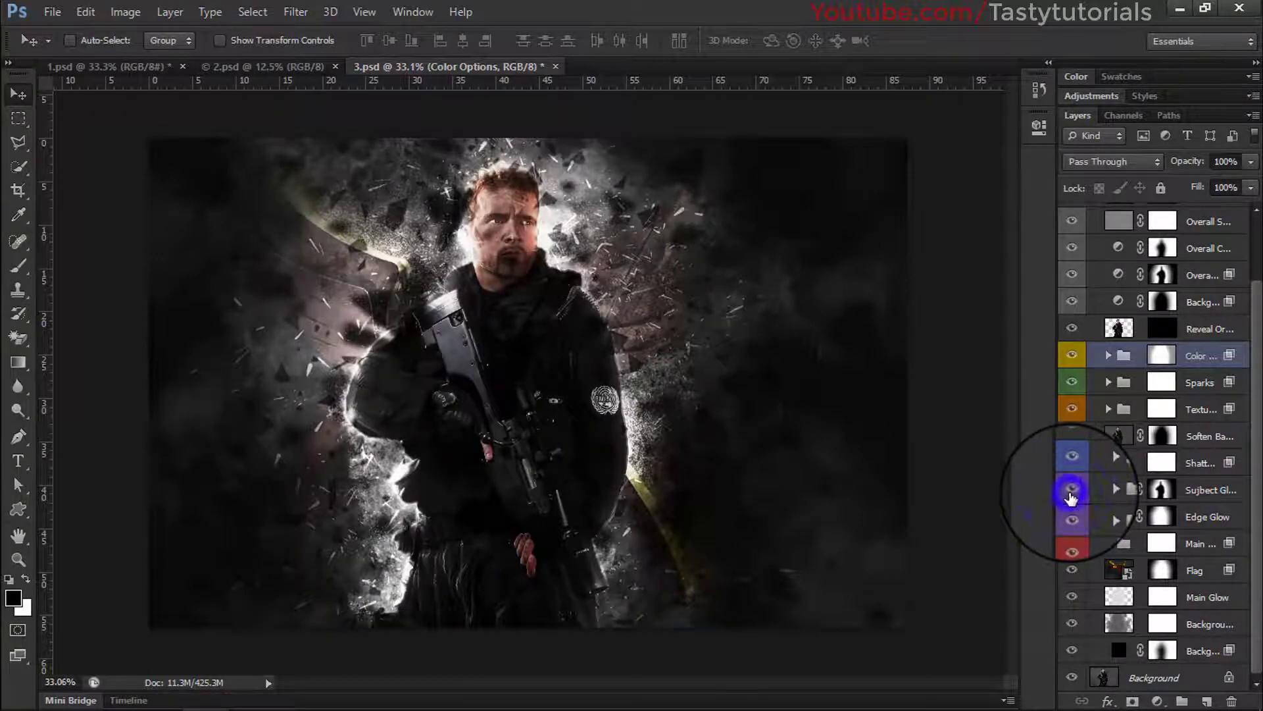
{"action": "left_click", "coordinate": [1071, 494]}
{"action": "left_click", "coordinate": [1071, 494]}
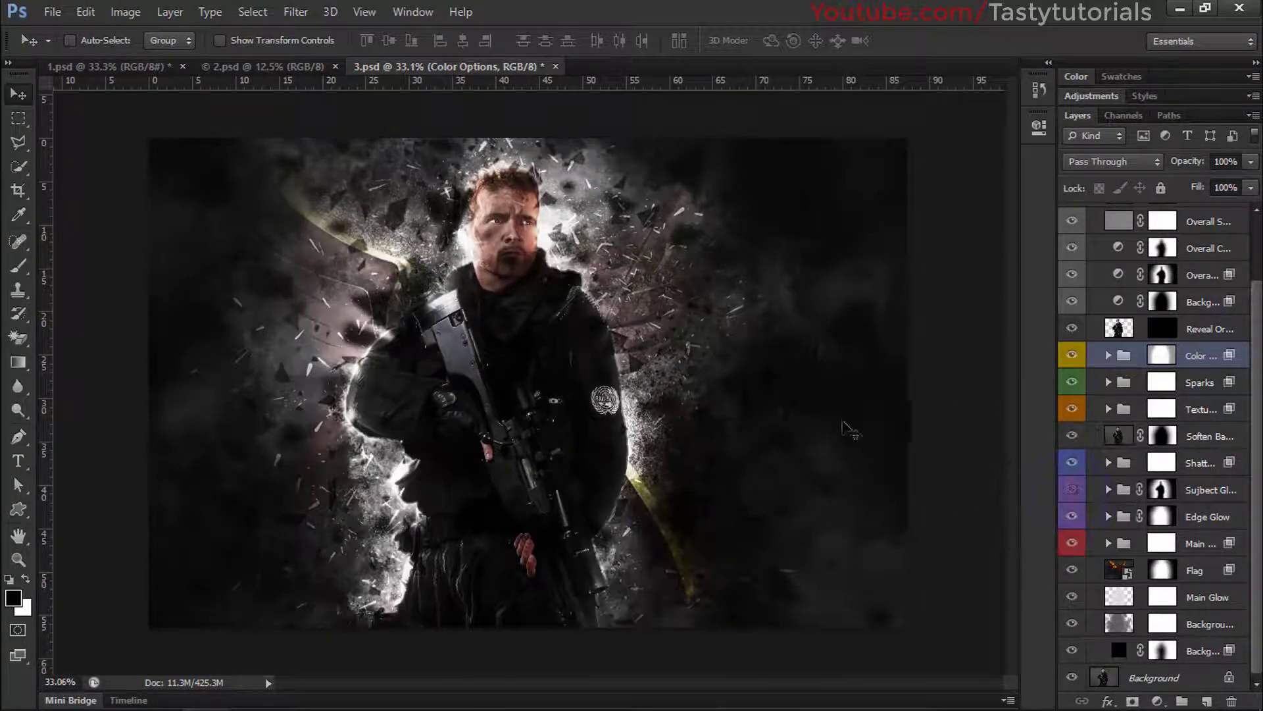
{"action": "left_click", "coordinate": [1072, 494]}
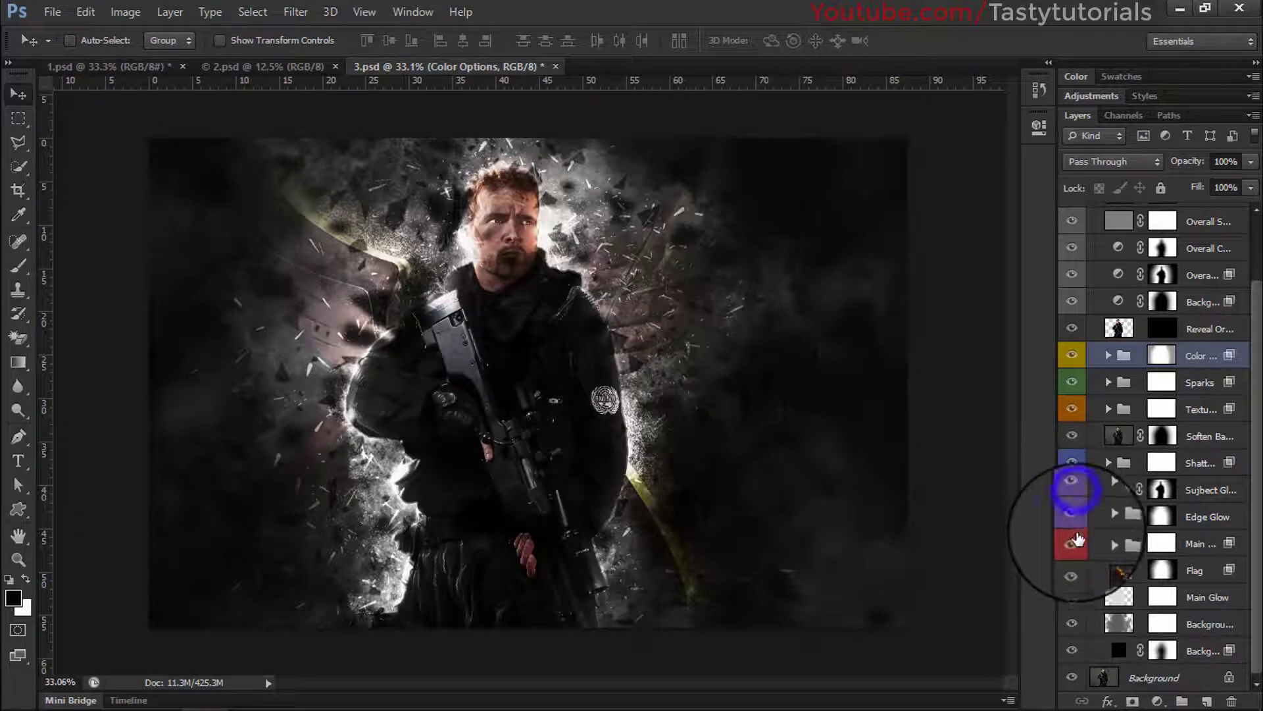
{"action": "left_click", "coordinate": [1072, 544]}
{"action": "left_click", "coordinate": [1073, 544]}
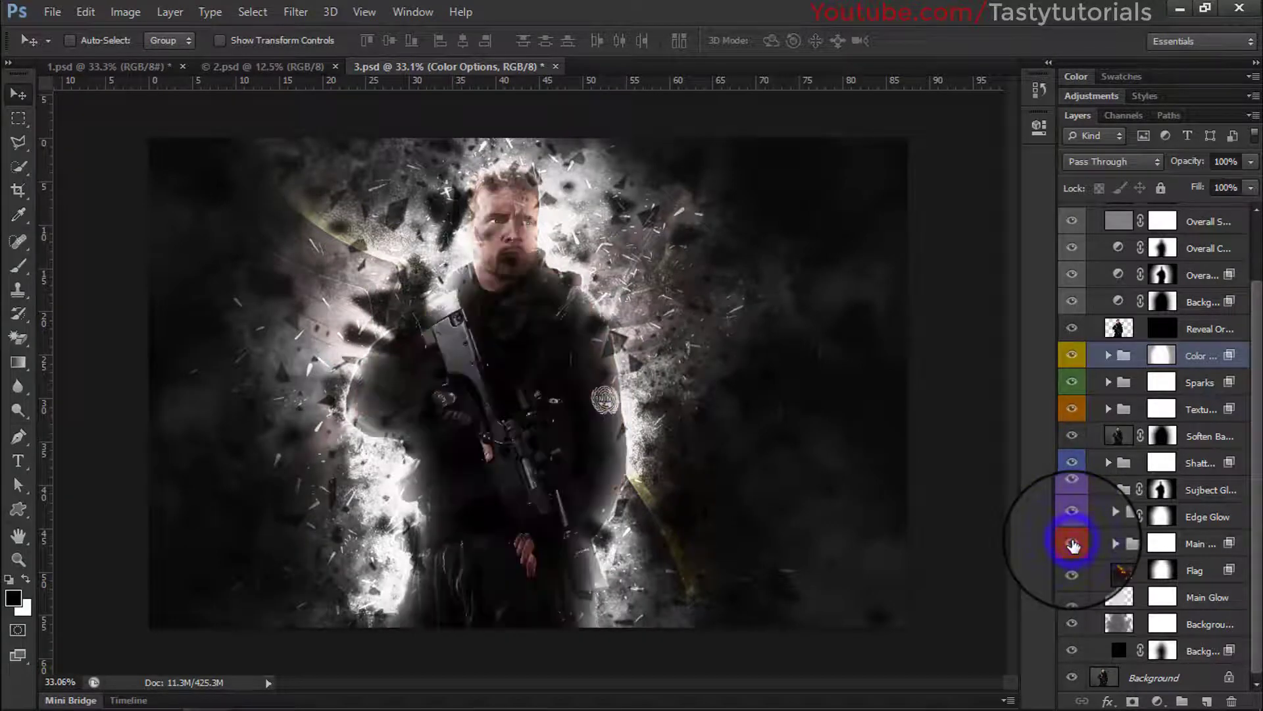
{"action": "left_click", "coordinate": [1159, 541]}
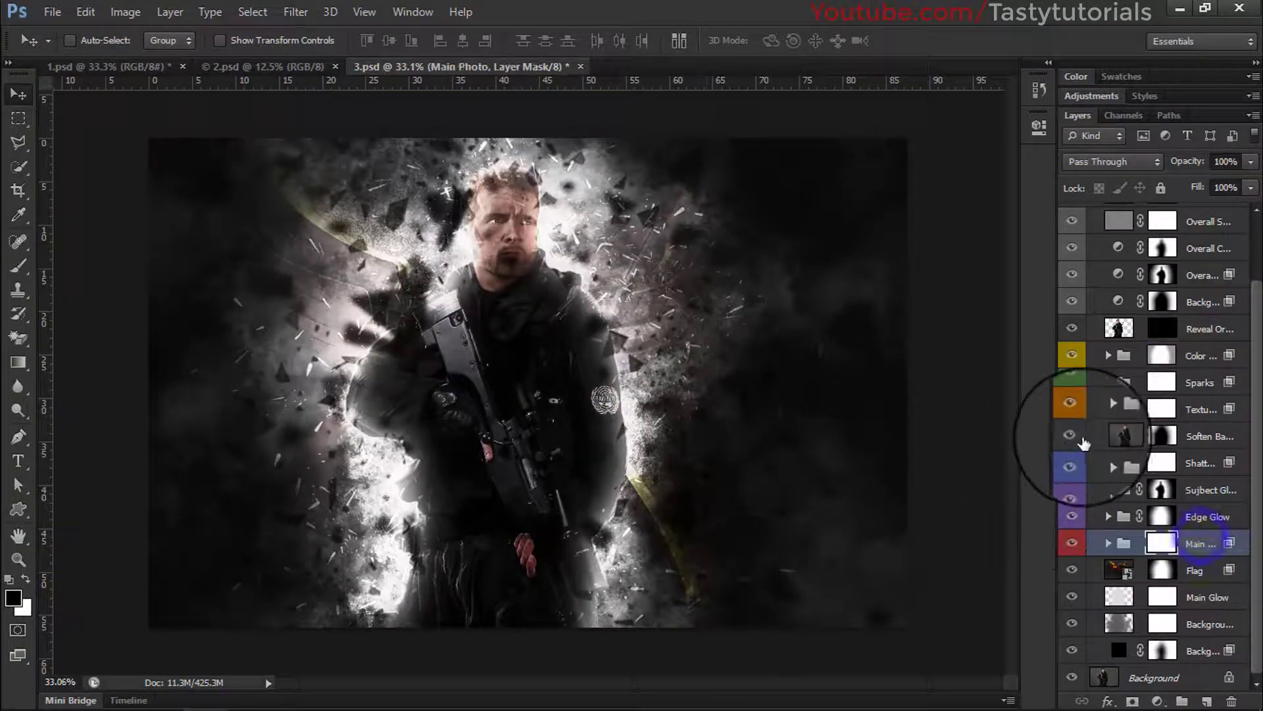
- Compare the image with and without the Flag and Main Glow layers
{"action": "left_click", "coordinate": [1072, 570]}
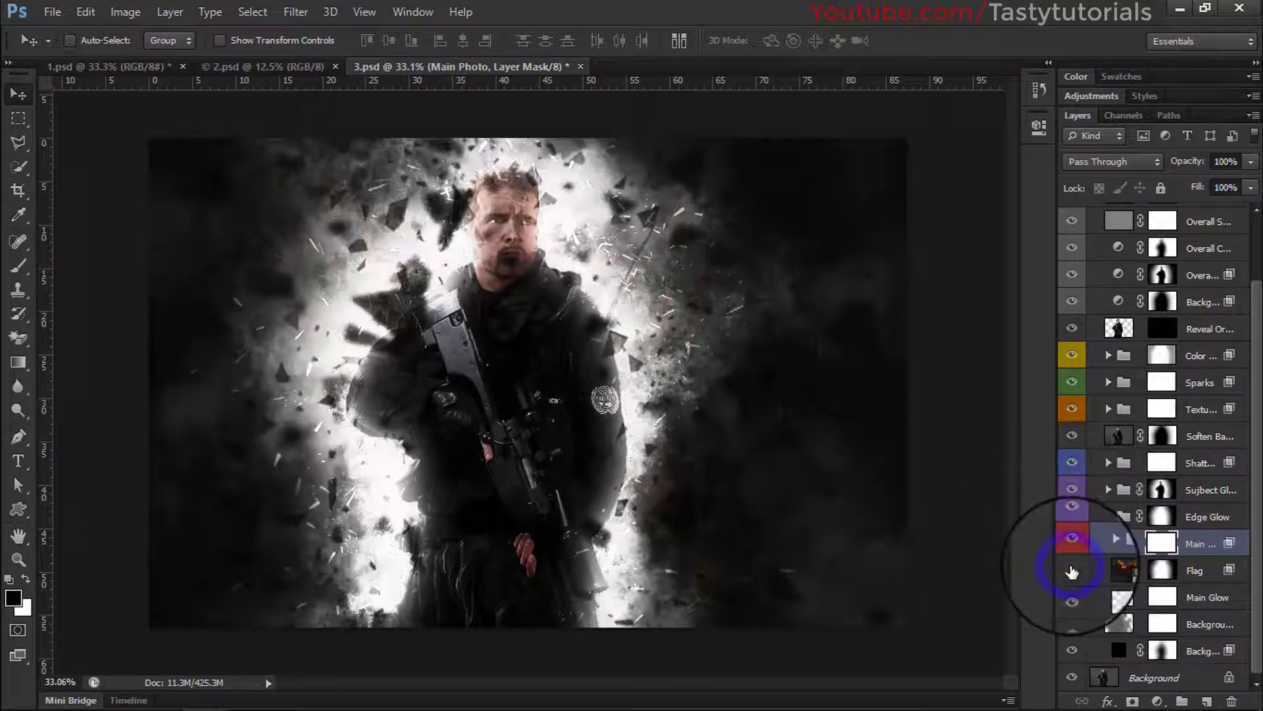
{"action": "left_click", "coordinate": [1073, 570]}
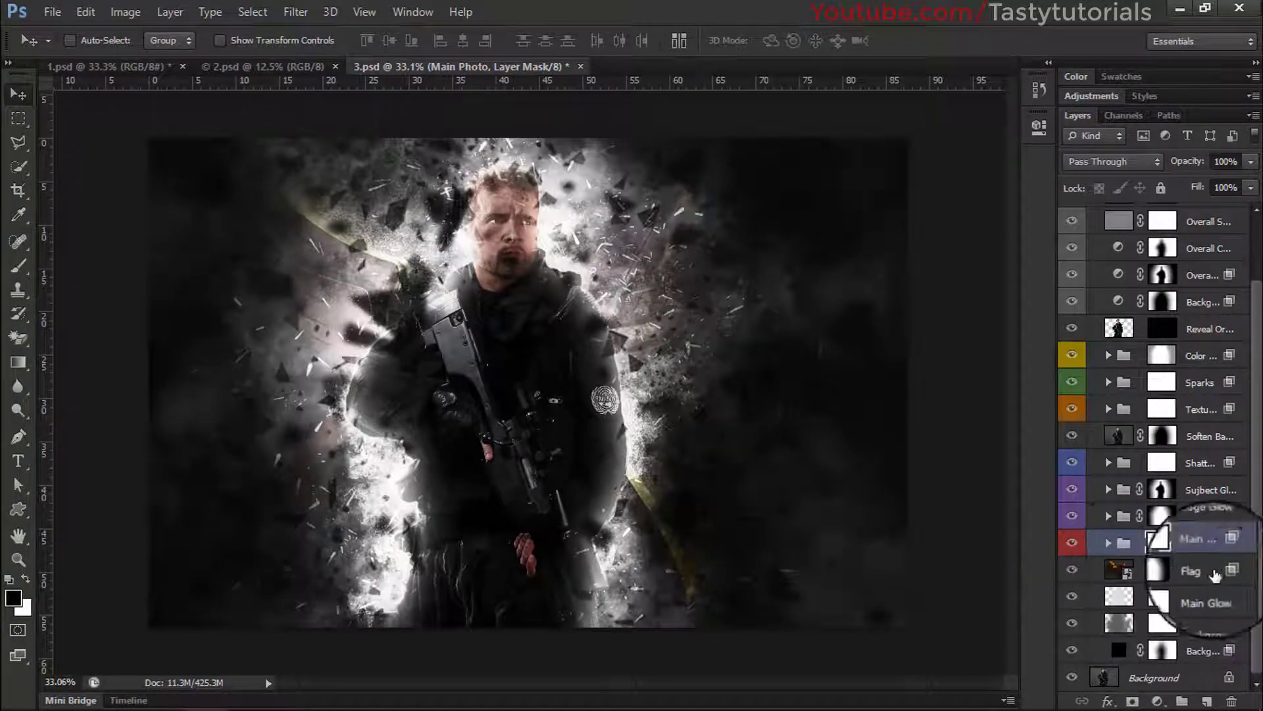
{"action": "left_click", "coordinate": [1190, 596]}
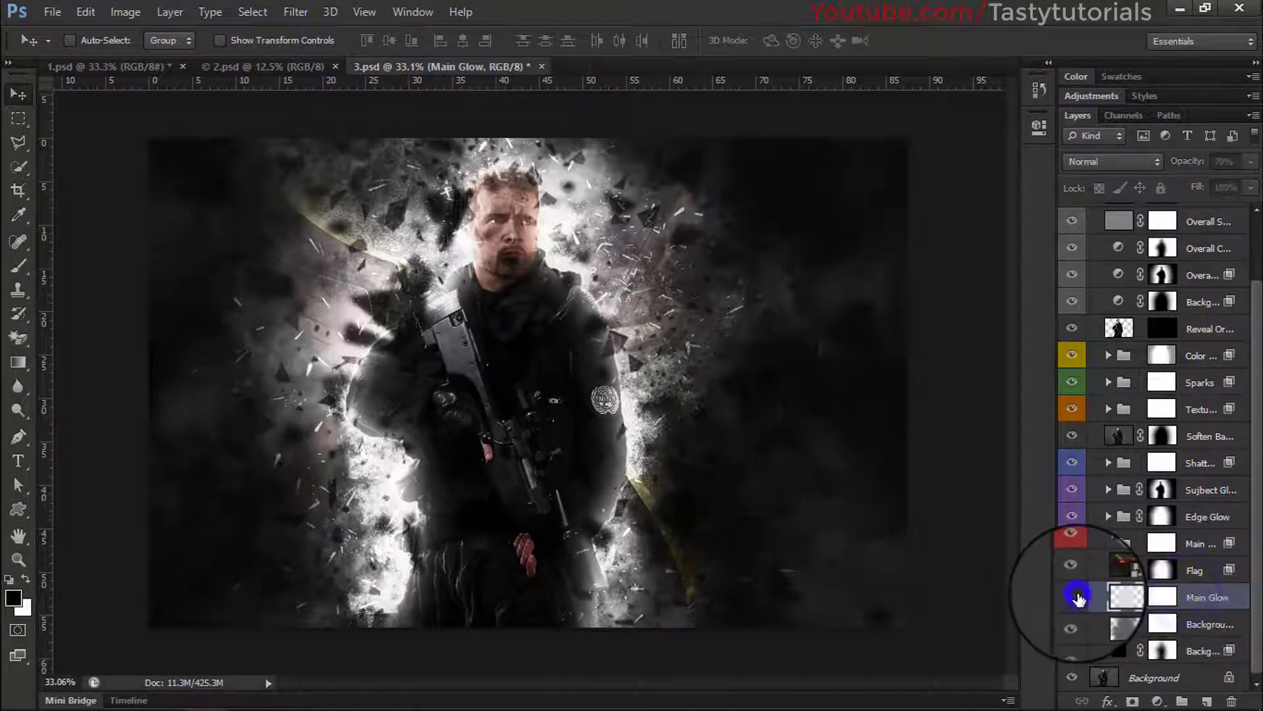
{"action": "left_click", "coordinate": [1072, 597]}
{"action": "left_click", "coordinate": [1077, 598]}
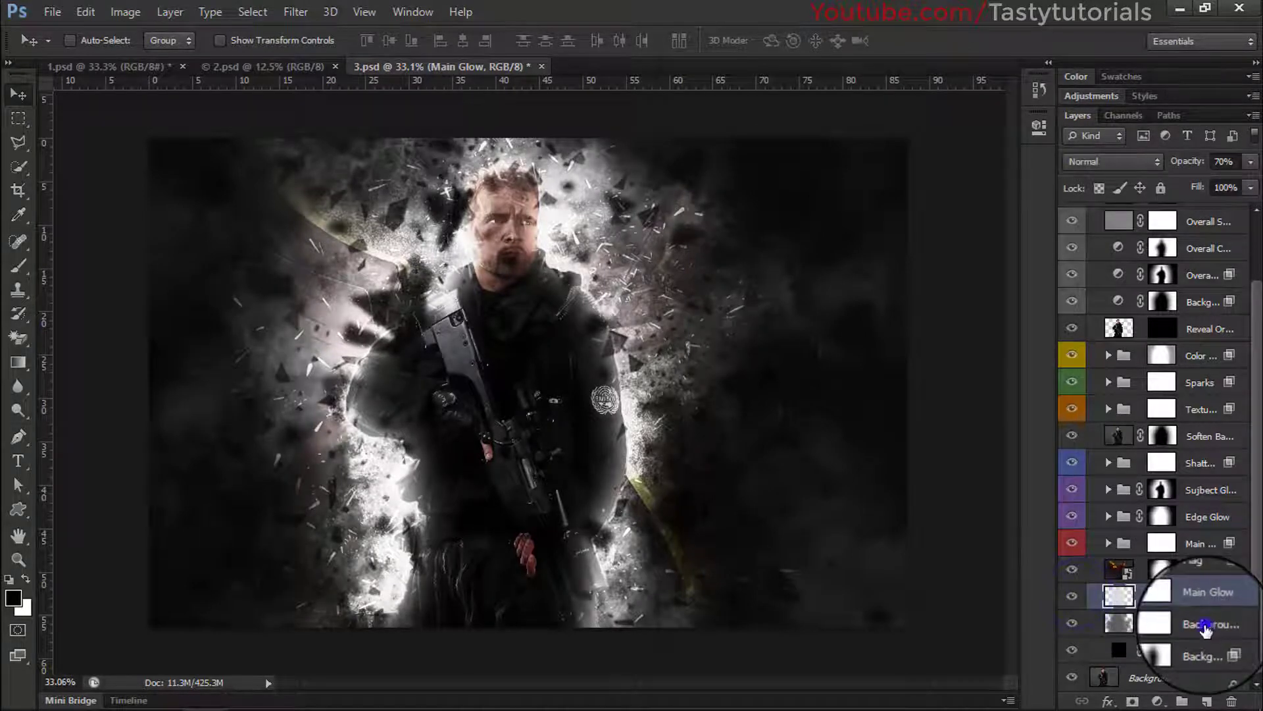
- Compare the image with and without the Background Coating layer and the masked black fill layer directly beneath it
{"action": "left_click", "coordinate": [1204, 625]}
{"action": "left_click", "coordinate": [1072, 625]}
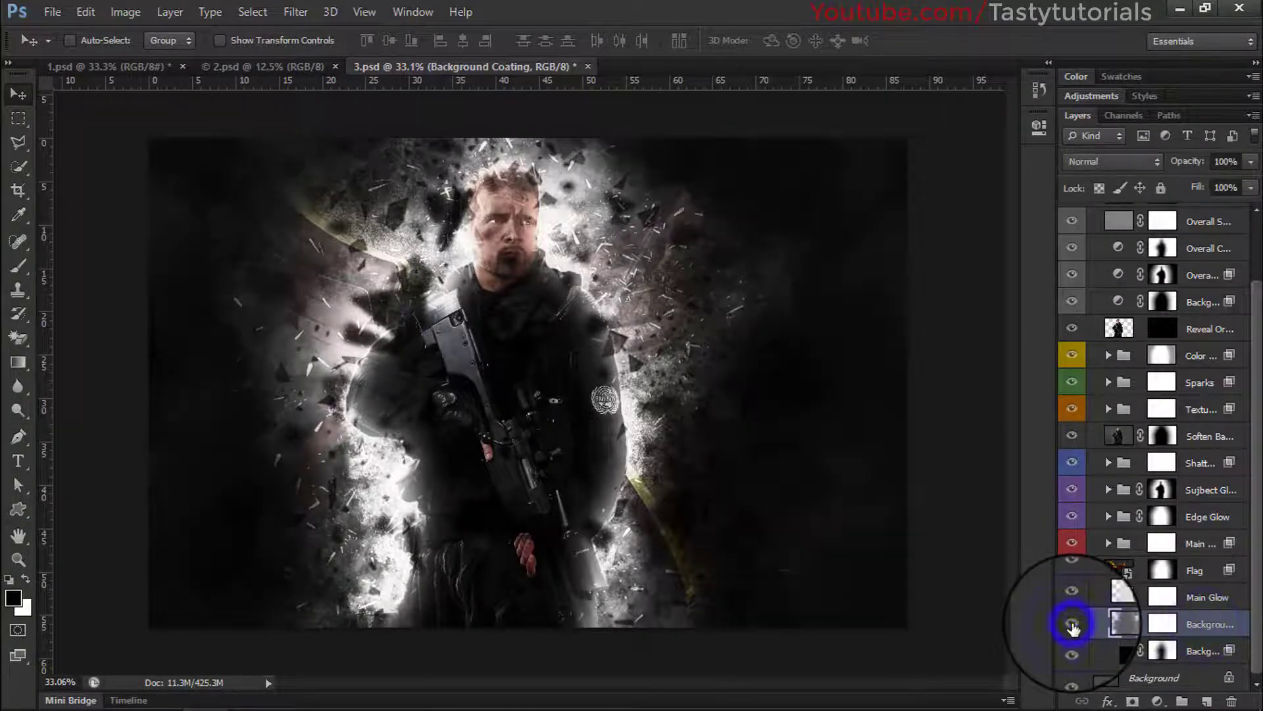
{"action": "left_click", "coordinate": [1072, 627]}
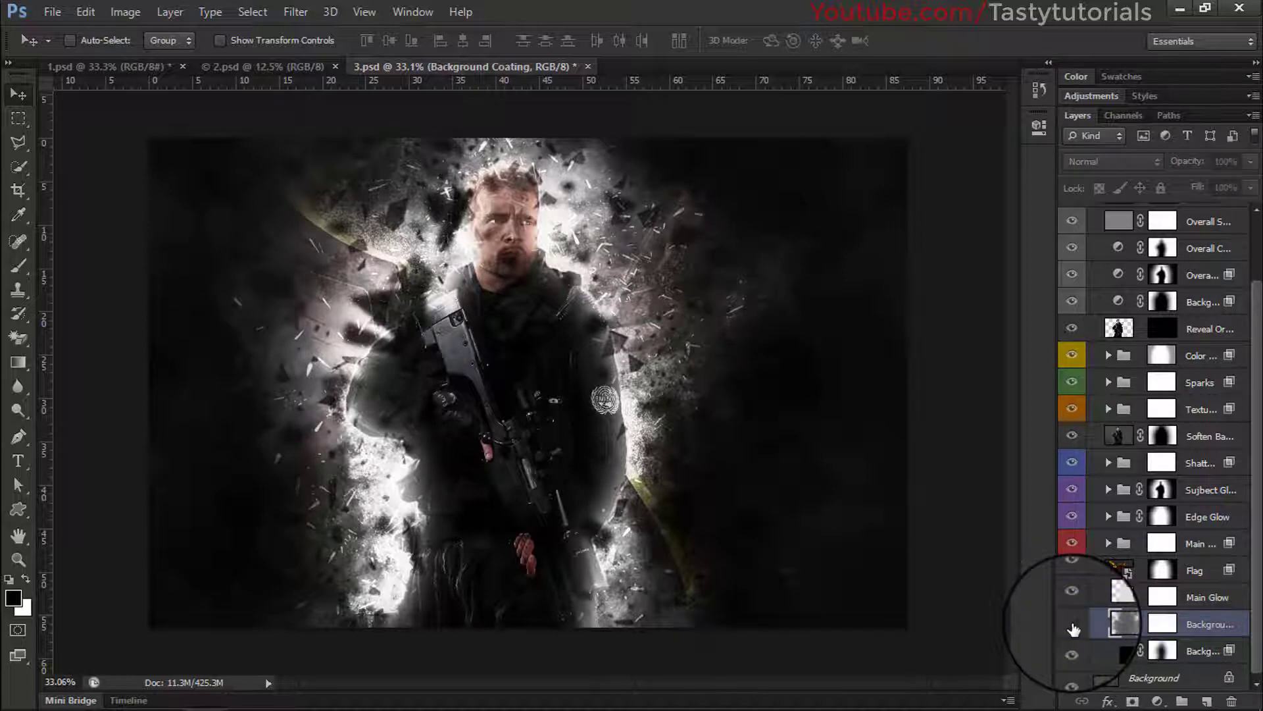
{"action": "left_click", "coordinate": [1073, 626]}
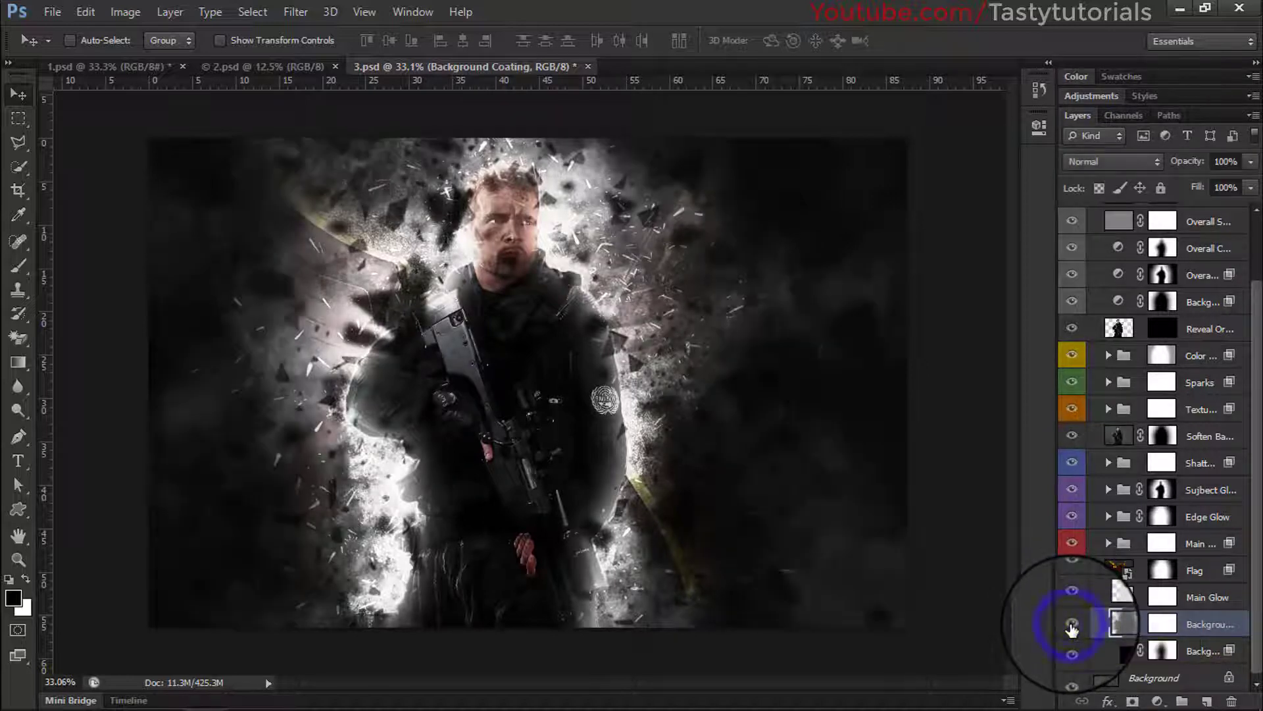
{"action": "left_click", "coordinate": [1075, 654]}
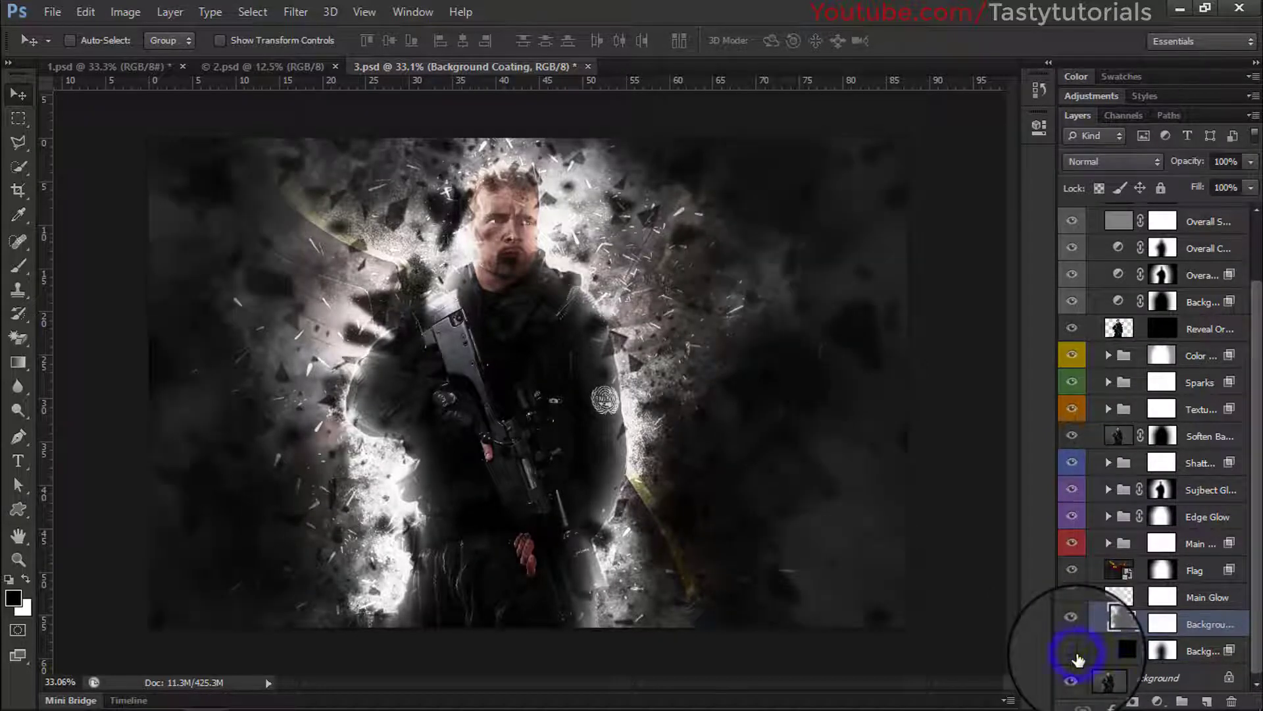
{"action": "left_click", "coordinate": [1075, 654]}
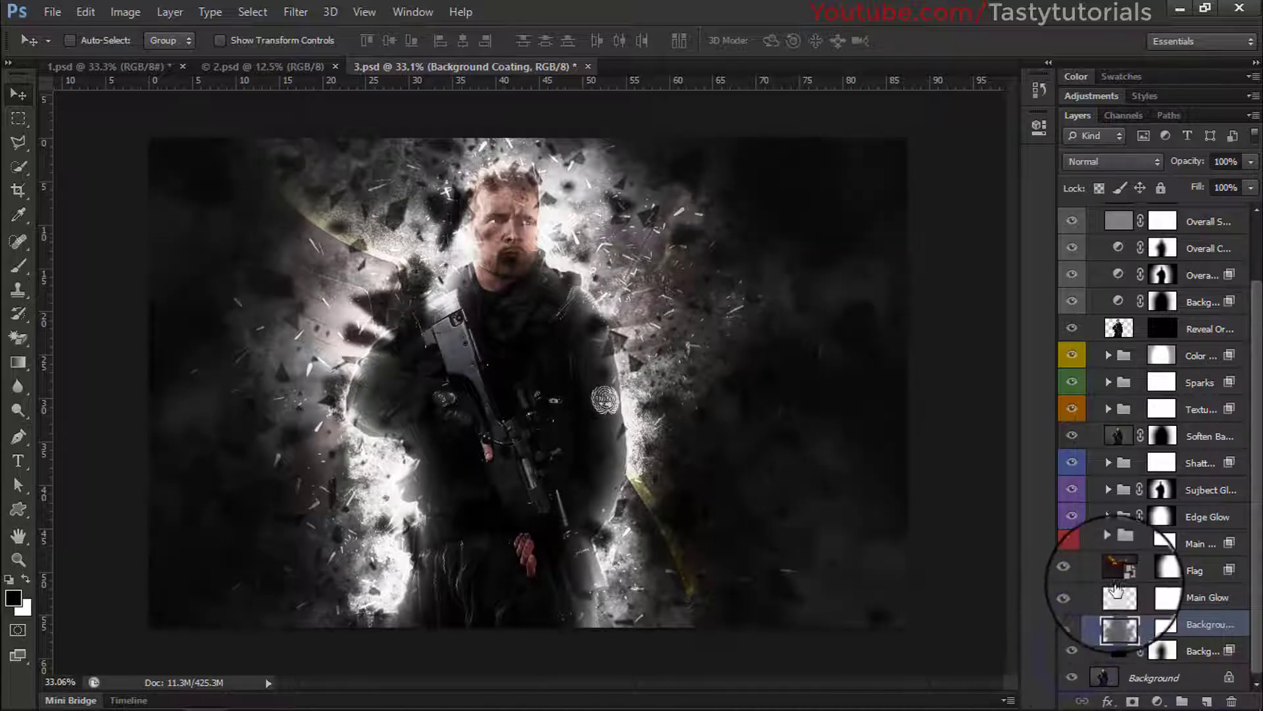
- Close 3.psd without saving its changes
{"action": "scroll", "coordinate": [1116, 588], "scroll_direction": "up", "scroll_amount": 3}
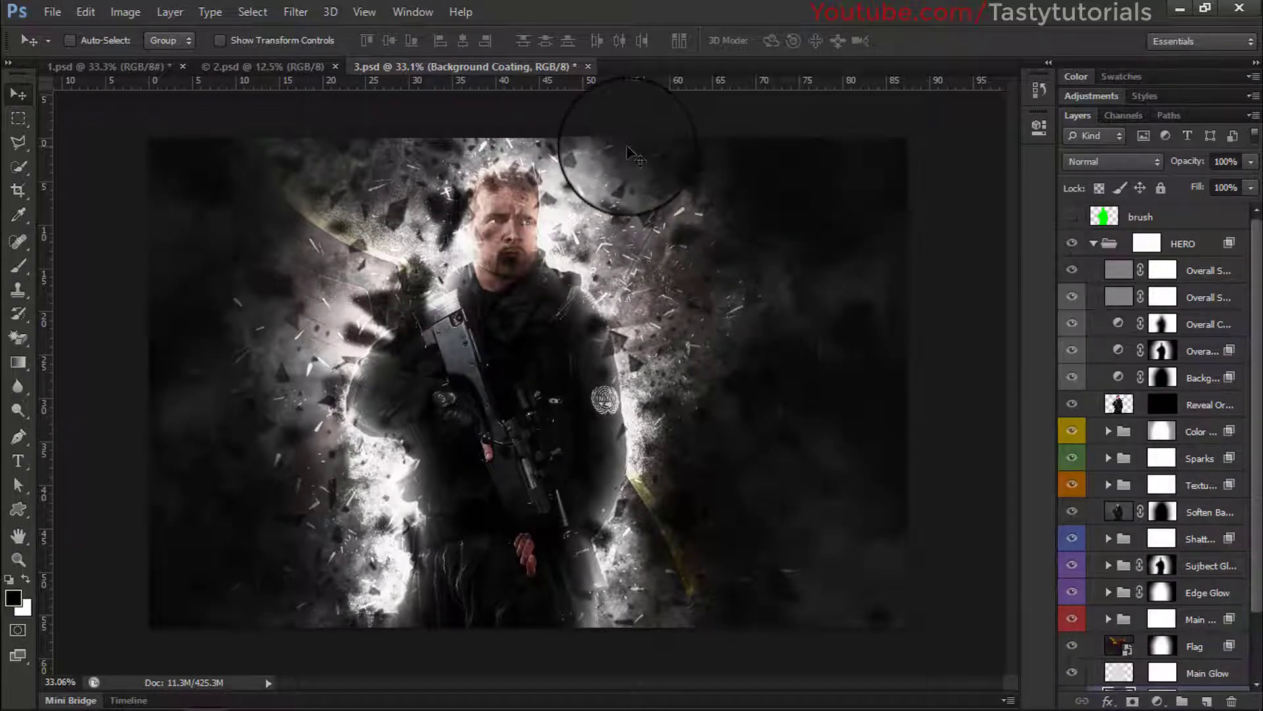
{"action": "left_click", "coordinate": [588, 66]}
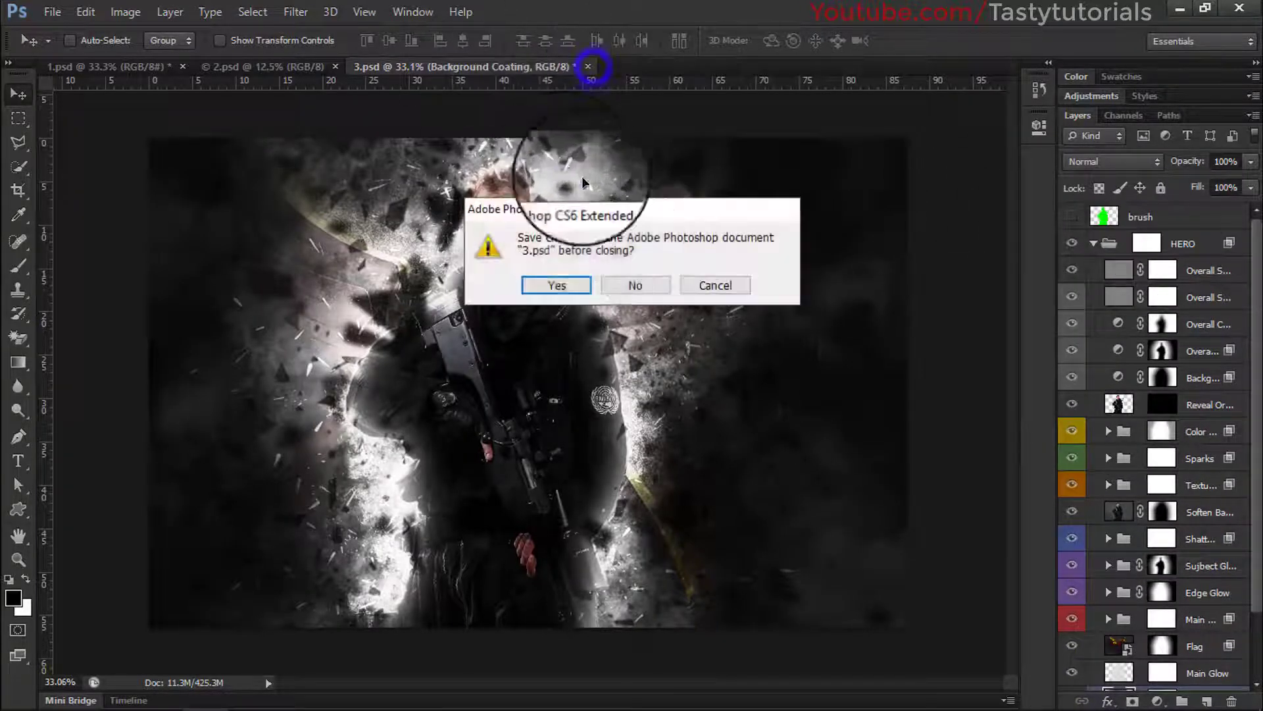
{"action": "left_click", "coordinate": [636, 286]}
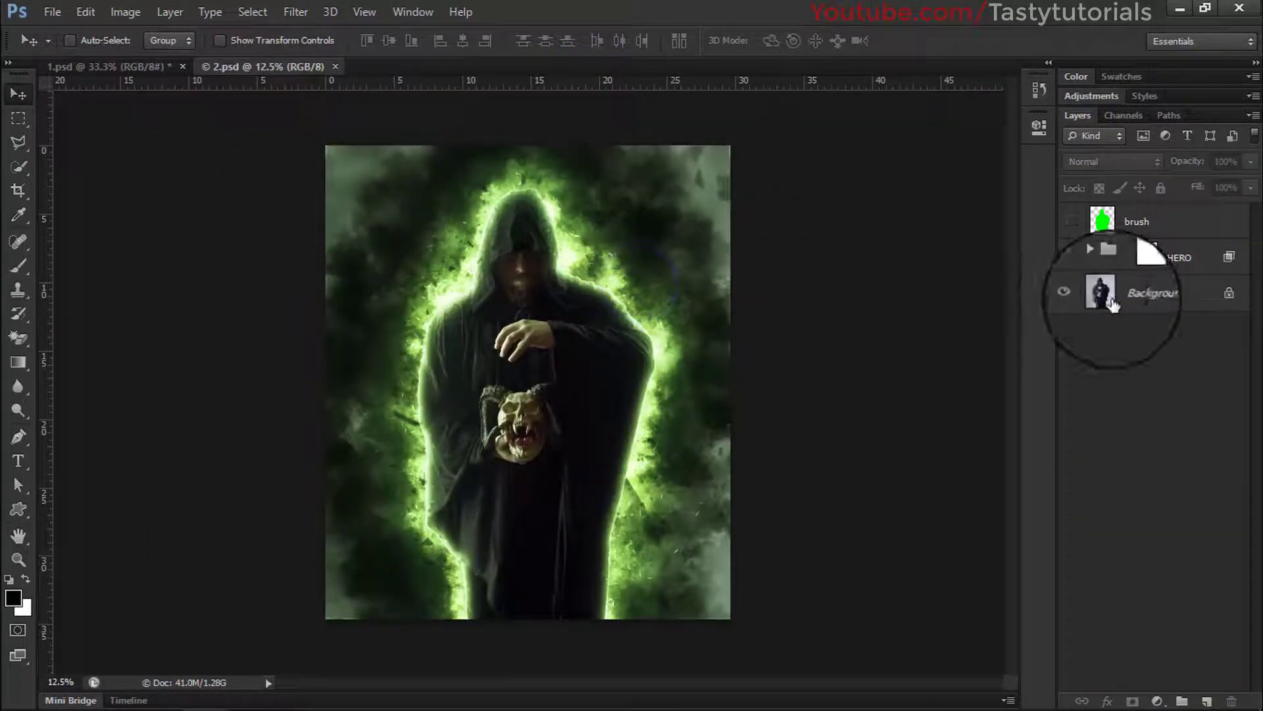
- Compare 2.psd with and without the HERO group, and briefly show the green brush layer over the original photo
{"action": "left_click", "coordinate": [1067, 256]}
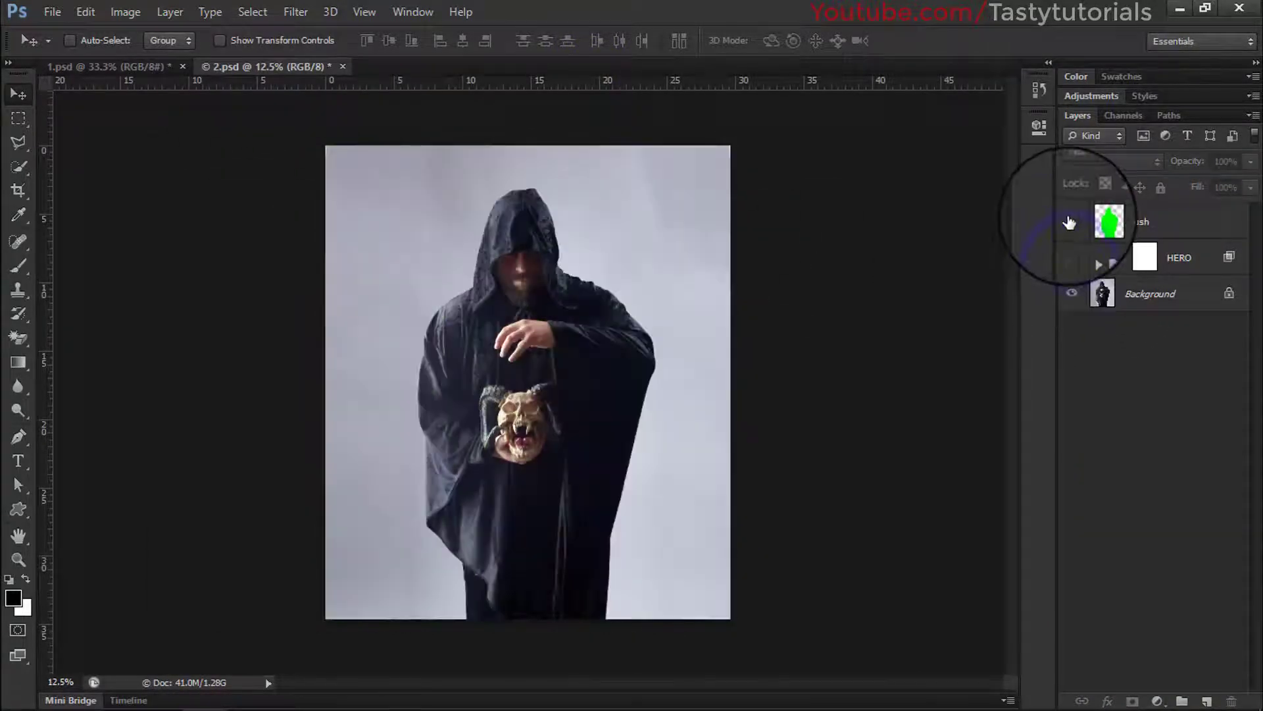
{"action": "left_click", "coordinate": [1069, 222]}
{"action": "left_click", "coordinate": [1070, 222]}
{"action": "left_click", "coordinate": [1072, 257]}
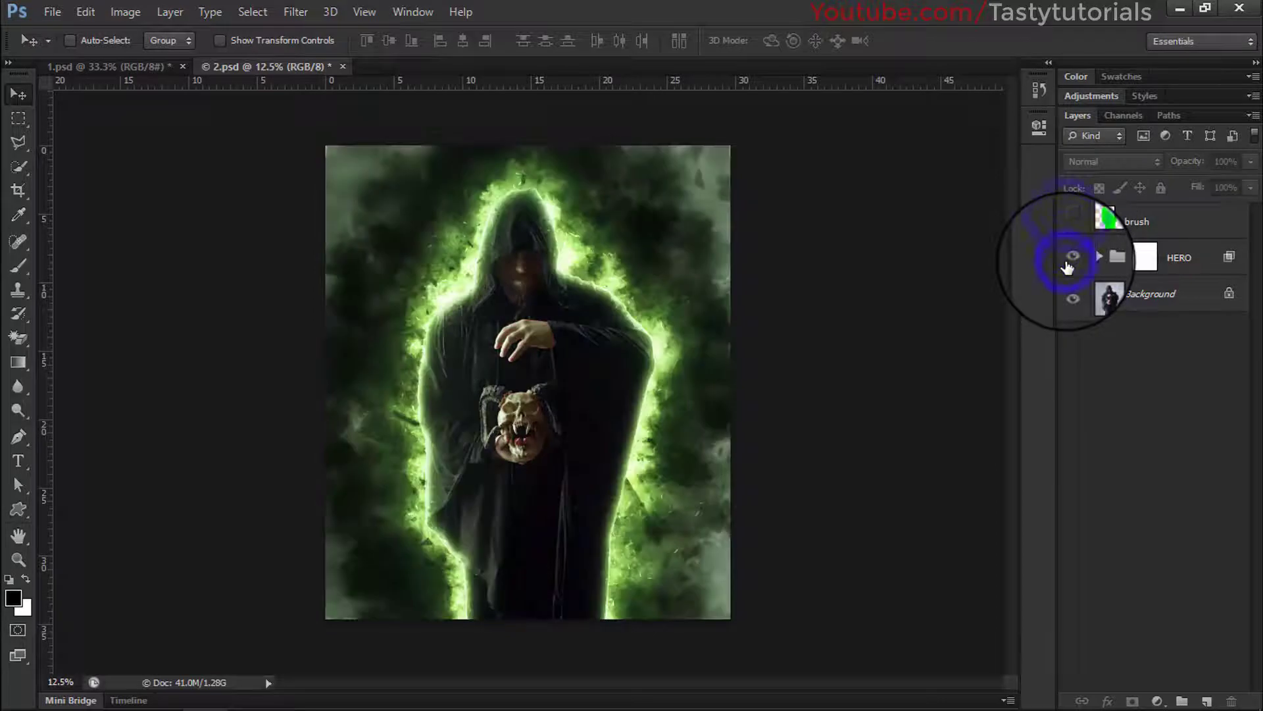
- View the green glow artwork slightly larger and close 2.psd without saving its changes
{"action": "scroll", "coordinate": [508, 368], "scroll_direction": "up", "scroll_amount": 2}
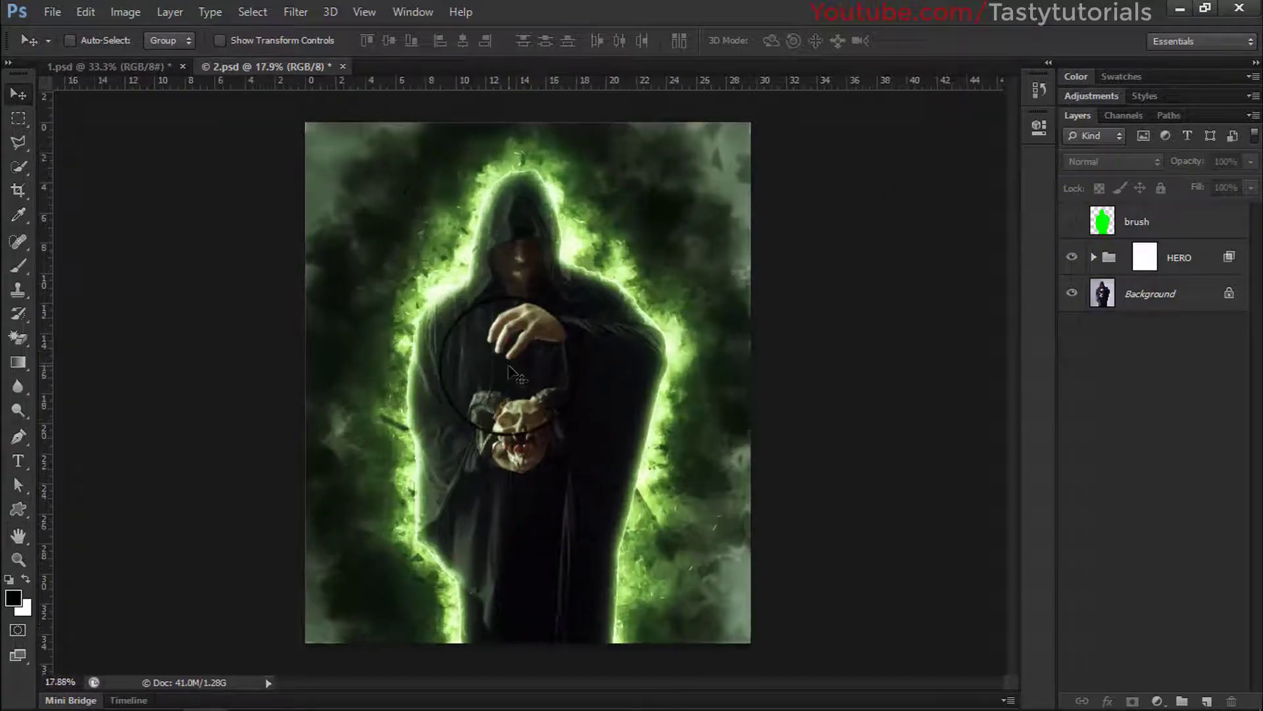
{"action": "left_click", "coordinate": [342, 67]}
{"action": "left_click", "coordinate": [635, 284]}
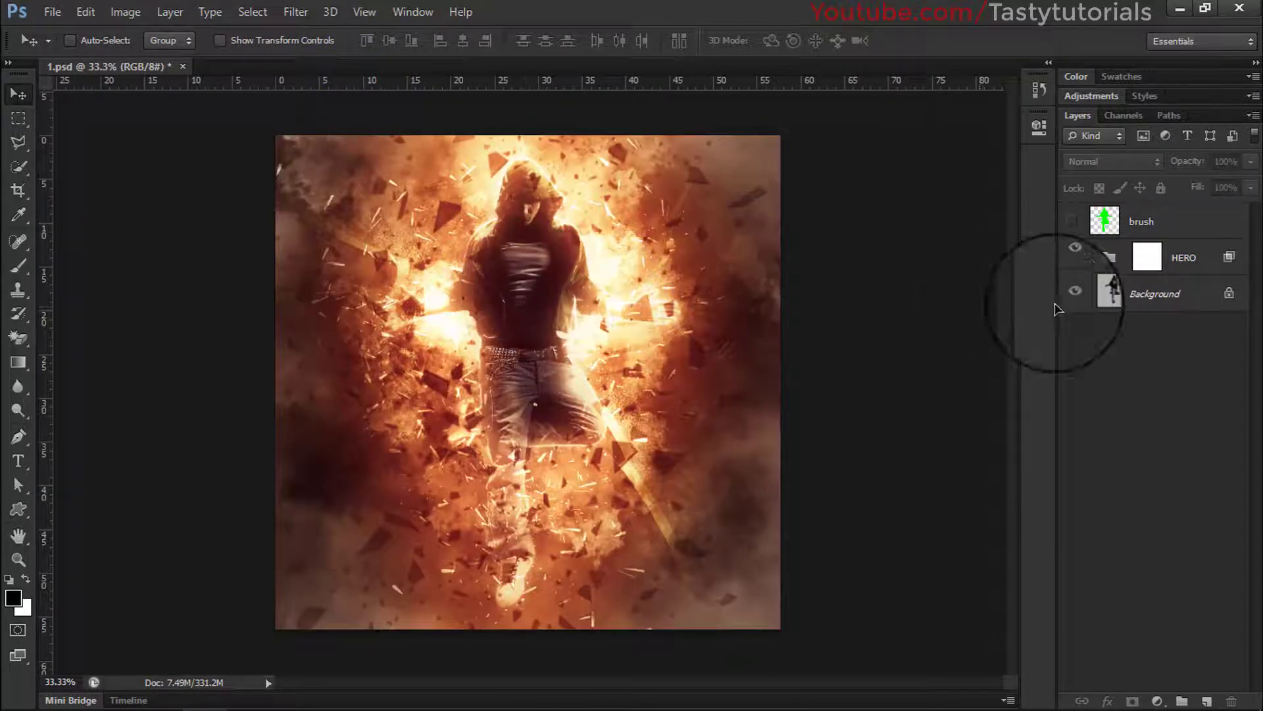
- Compare 1.psd with and without the HERO group, and briefly show the green brush layer over the original photo
{"action": "left_click", "coordinate": [1074, 258]}
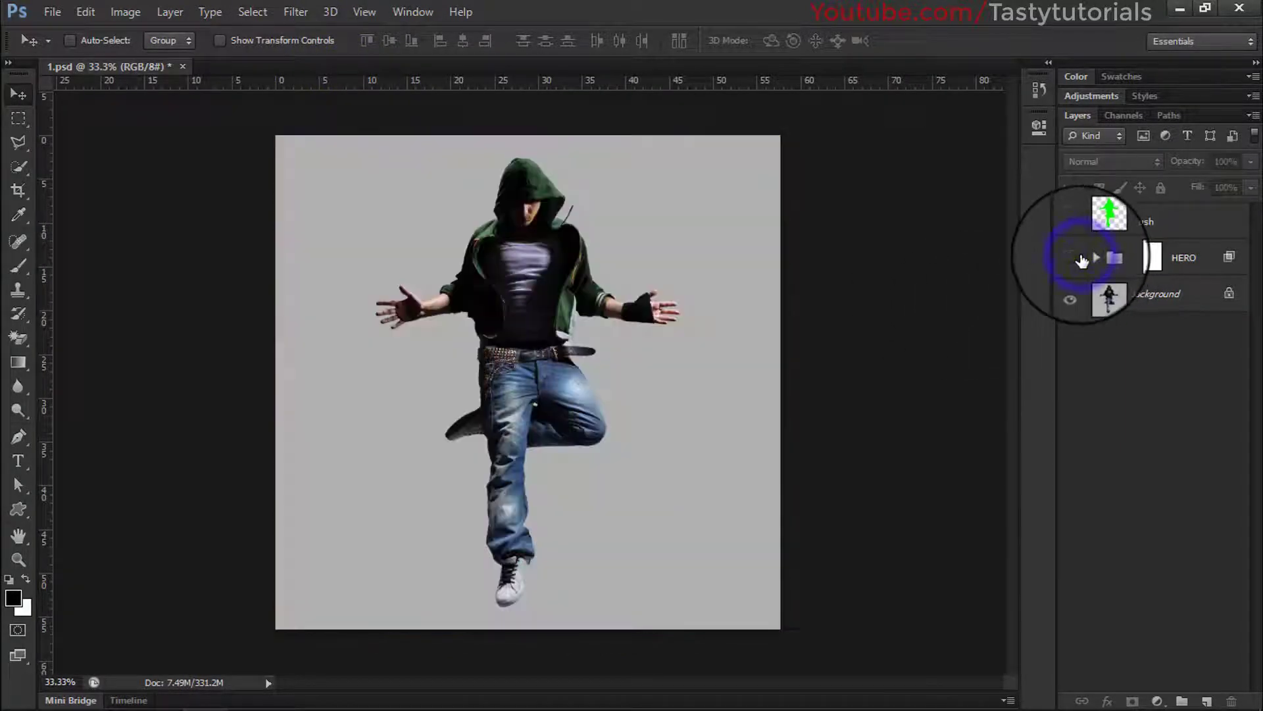
{"action": "left_click", "coordinate": [1072, 222]}
{"action": "left_click", "coordinate": [1073, 222]}
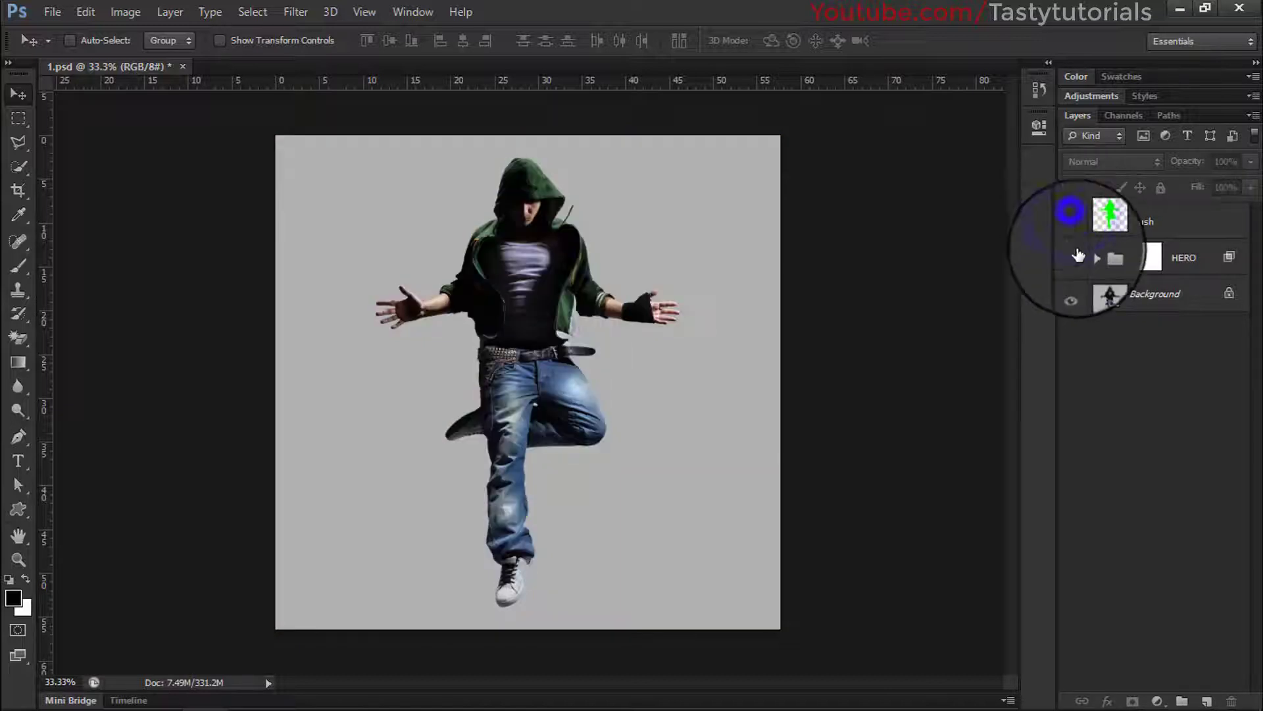
{"action": "left_click", "coordinate": [1069, 254]}
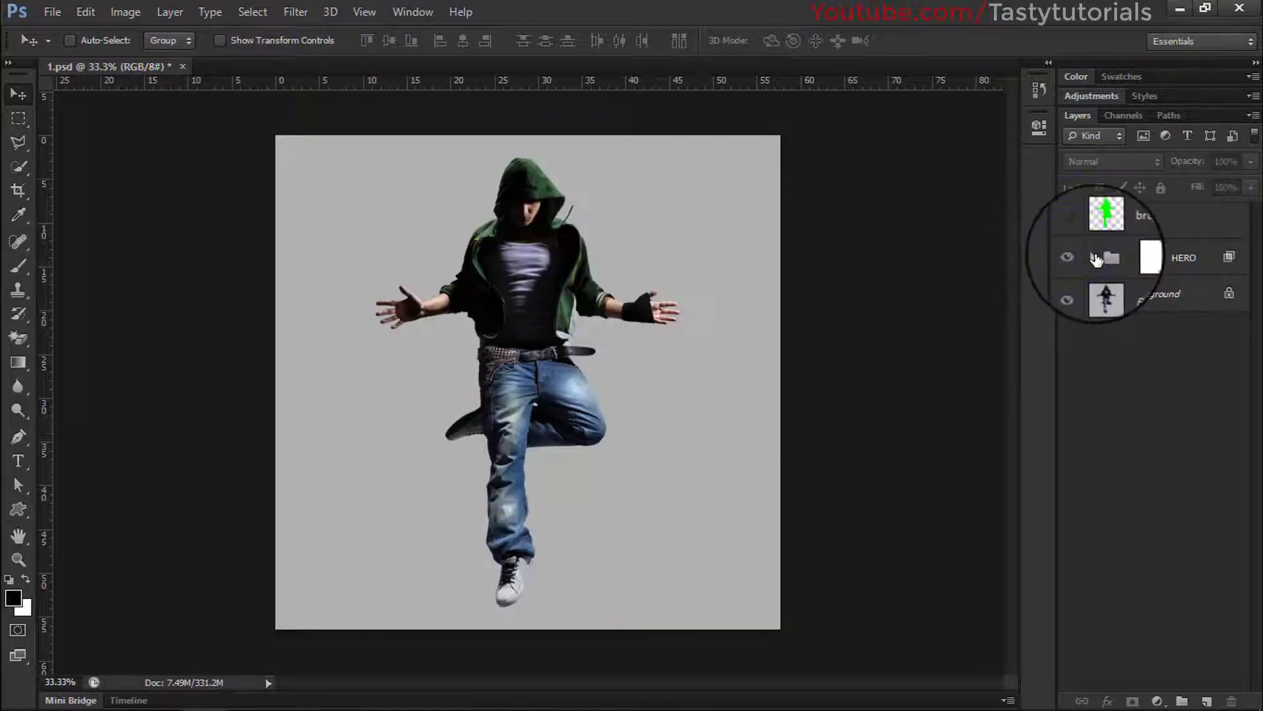
- Expand the HERO group in 1.psd, look over its layers and effect groups, and collapse it again
{"action": "left_click", "coordinate": [1197, 258]}
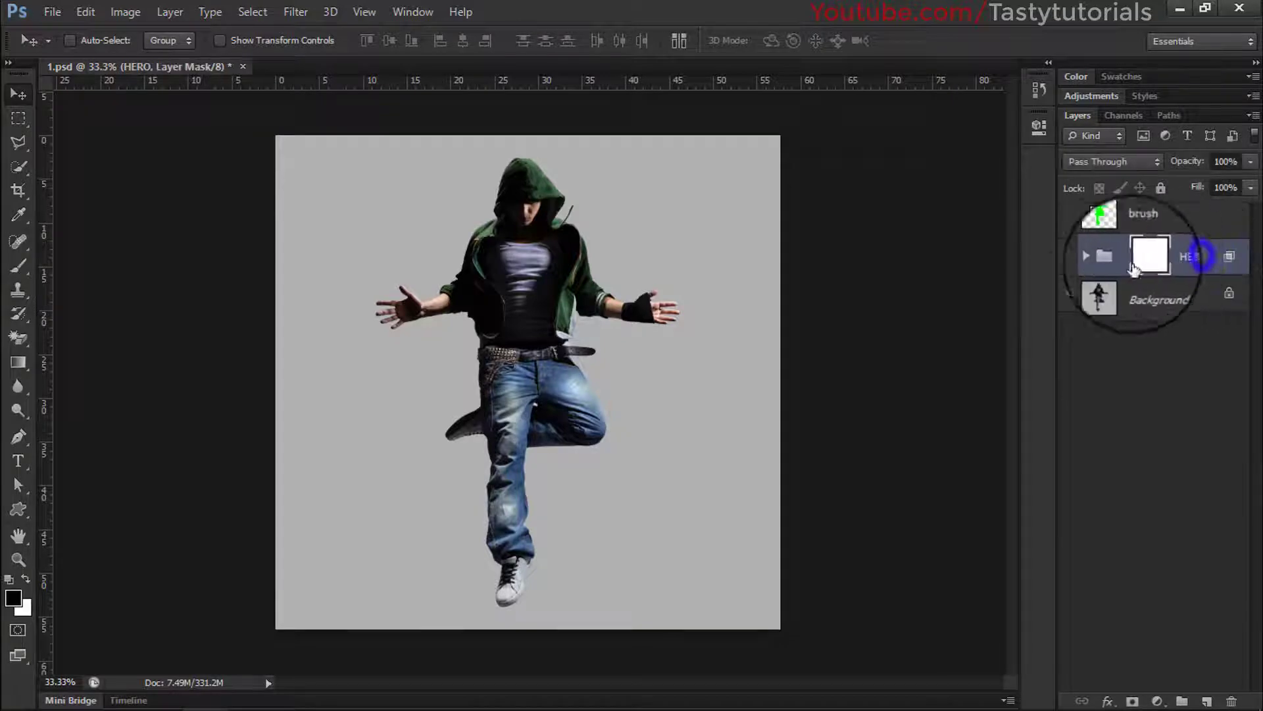
{"action": "left_click", "coordinate": [1094, 259]}
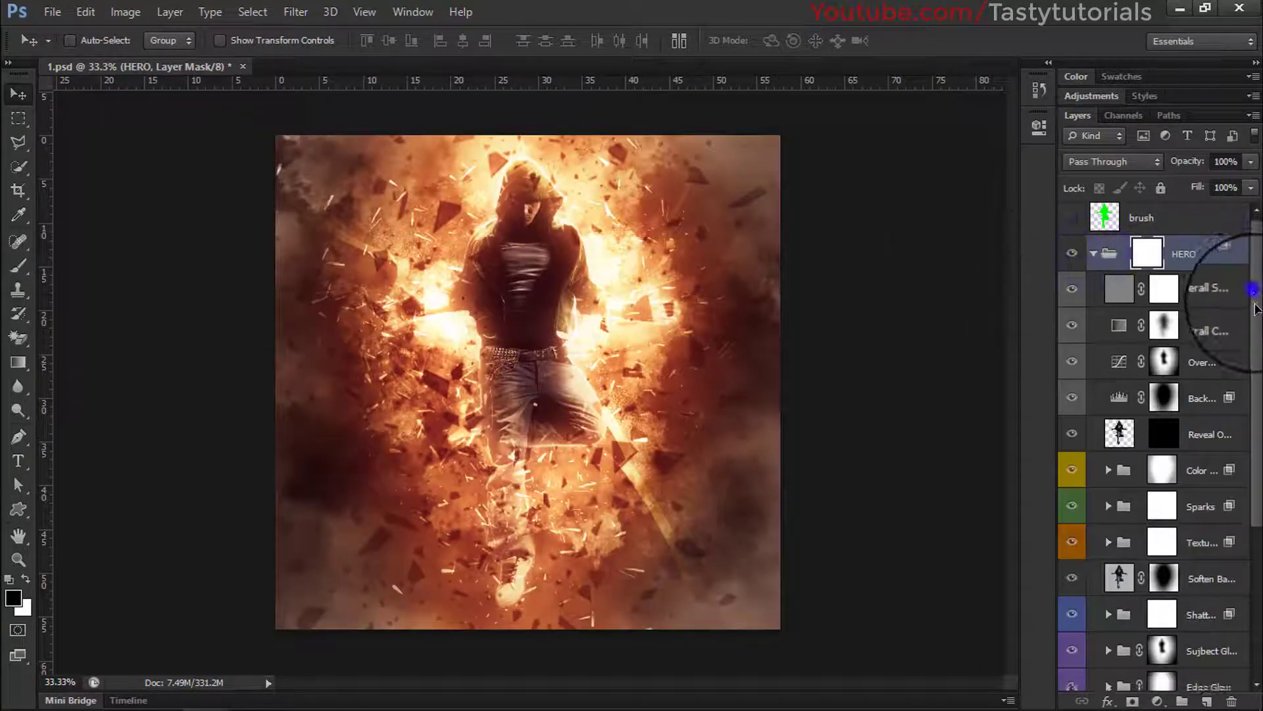
{"action": "mouse_move", "coordinate": [1254, 289]}
{"action": "left_mouse_down"}
{"action": "mouse_move", "coordinate": [1257, 404]}
{"action": "mouse_move", "coordinate": [1253, 240]}
{"action": "left_mouse_up"}
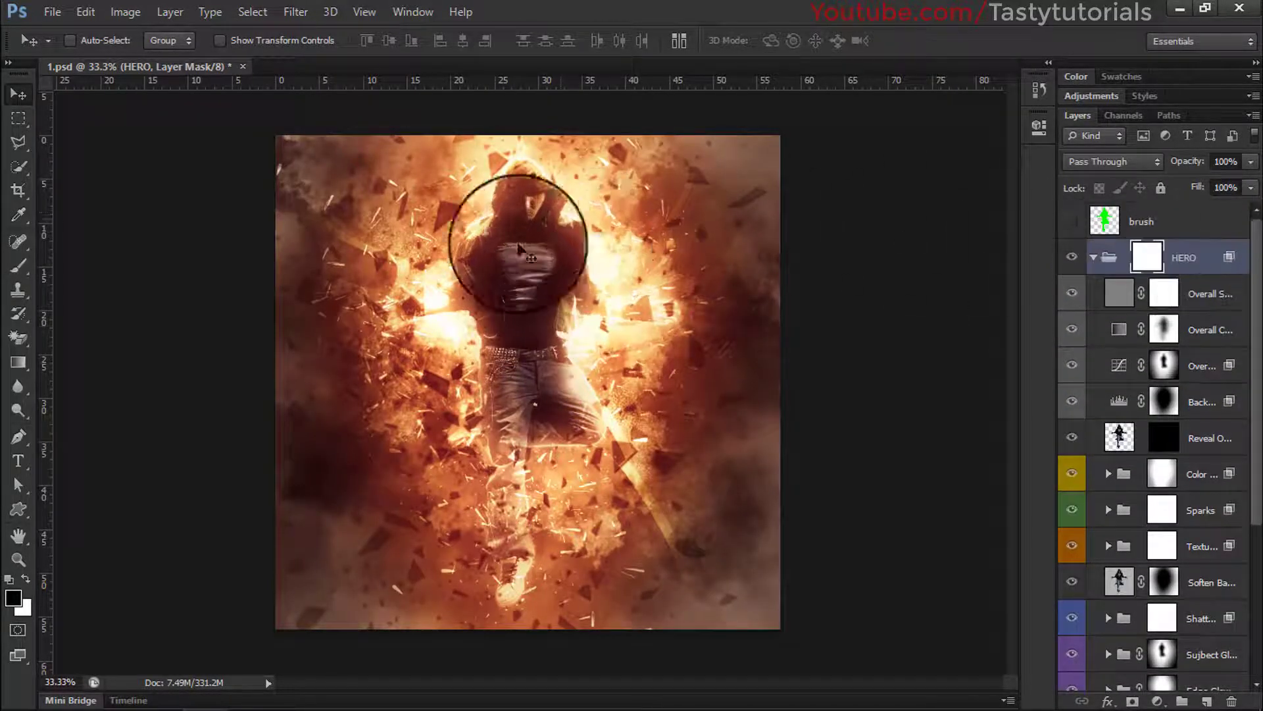
{"action": "left_click", "coordinate": [1097, 258]}
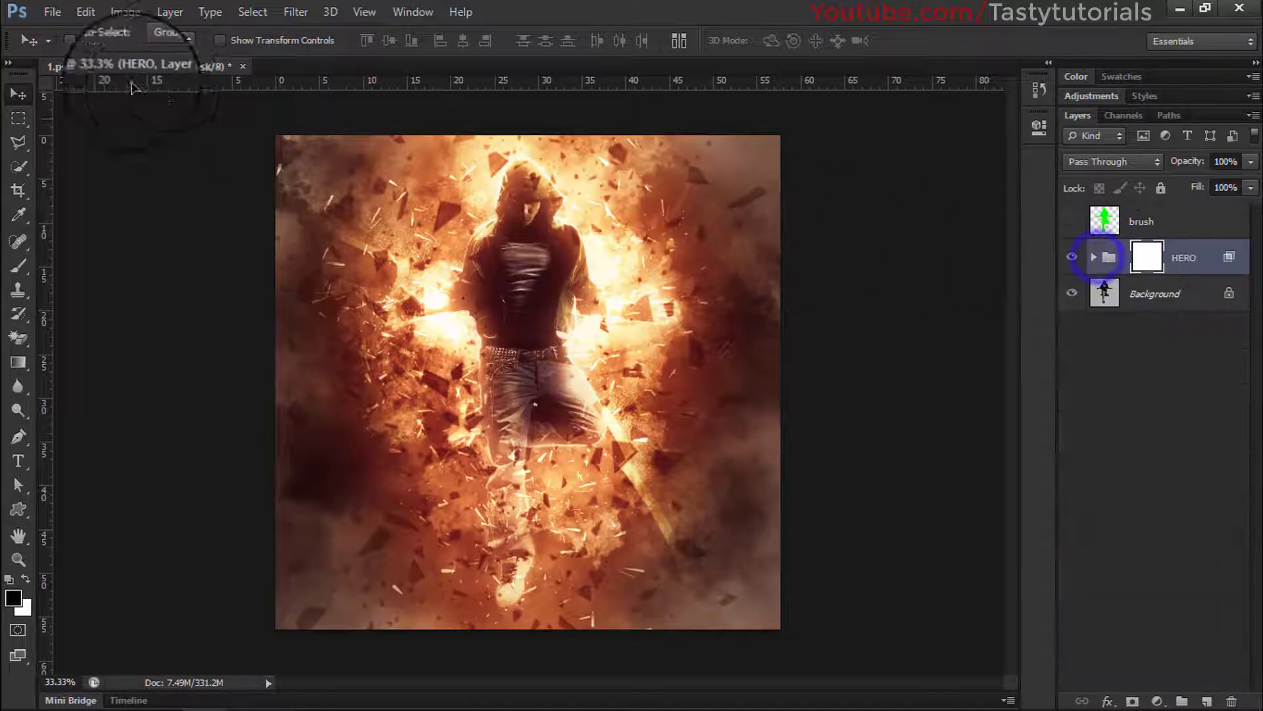
- Close 1.psd without saving and open the recent image 85652096.png as a docked document
{"action": "left_click", "coordinate": [243, 67]}
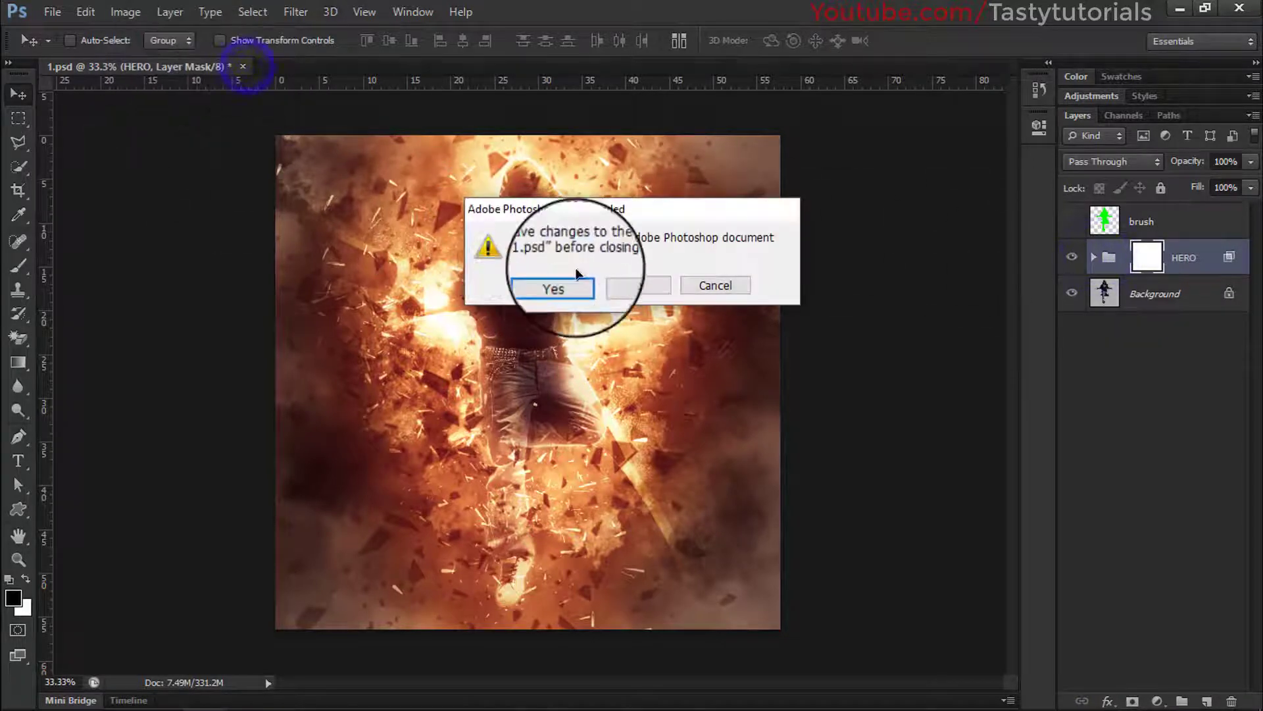
{"action": "left_click", "coordinate": [628, 283]}
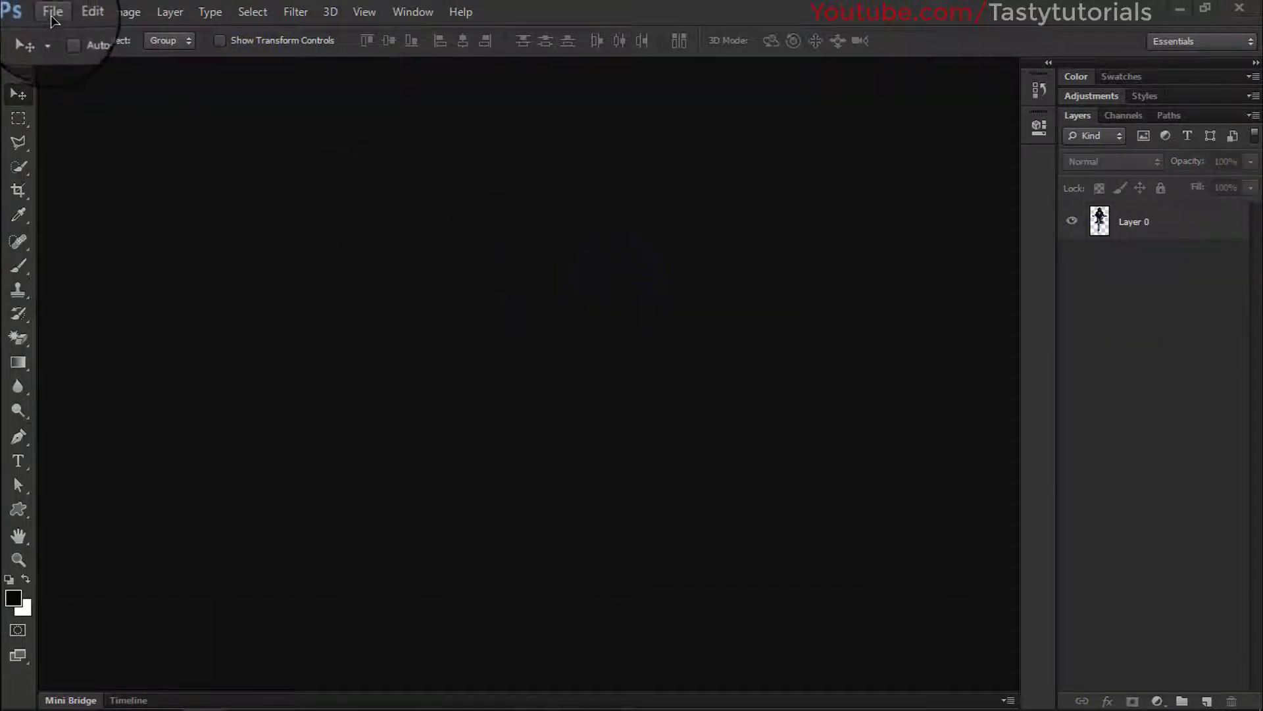
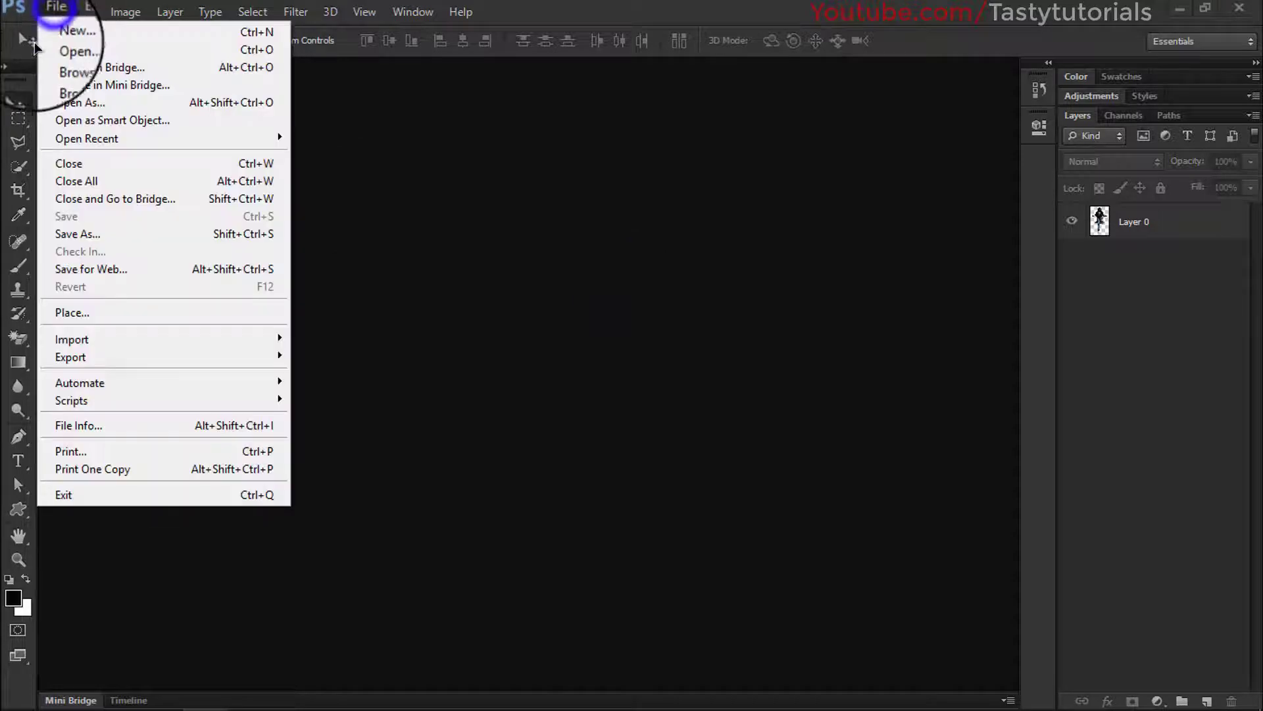
{"action": "left_click", "coordinate": [204, 137]}
{"action": "left_click", "coordinate": [353, 136]}
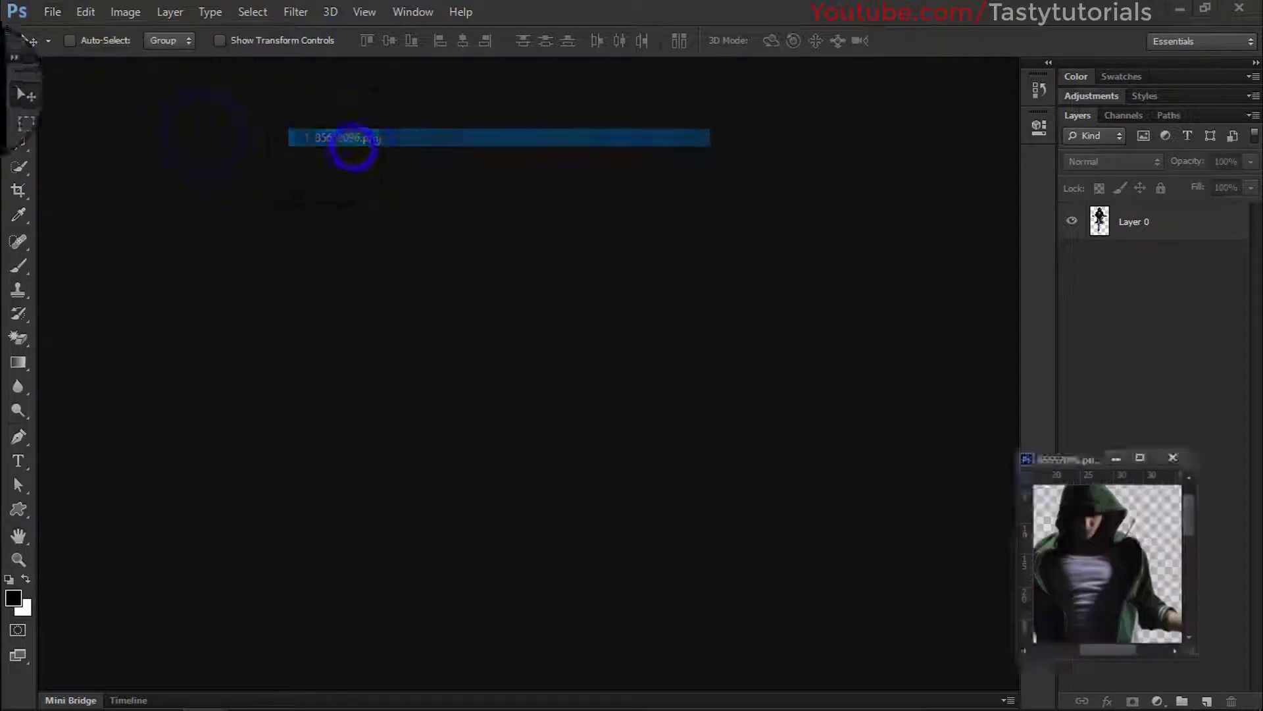
{"action": "left_click_drag", "start_coordinate": [1109, 446], "coordinate": [294, 63]}
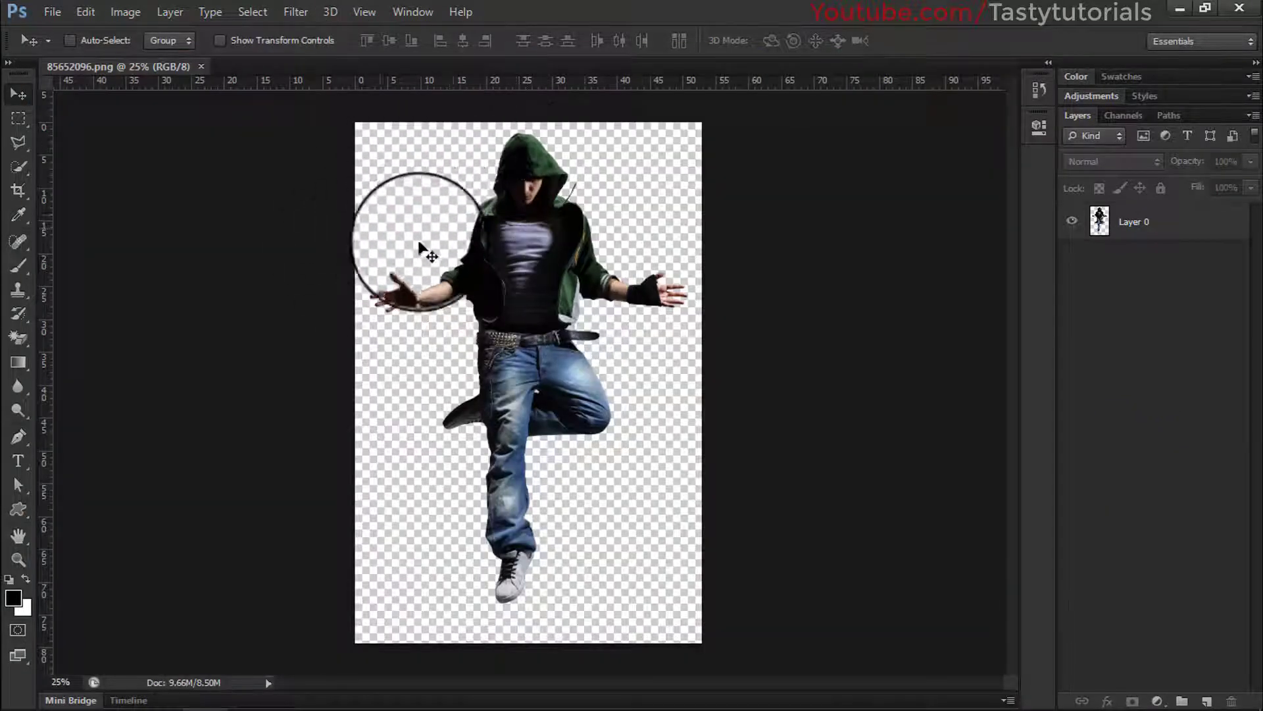
- Select Layer 0 and move the cut-out hooded man slightly right and down on the transparent canvas
{"action": "left_click", "coordinate": [490, 227]}
{"action": "left_click", "coordinate": [633, 286]}
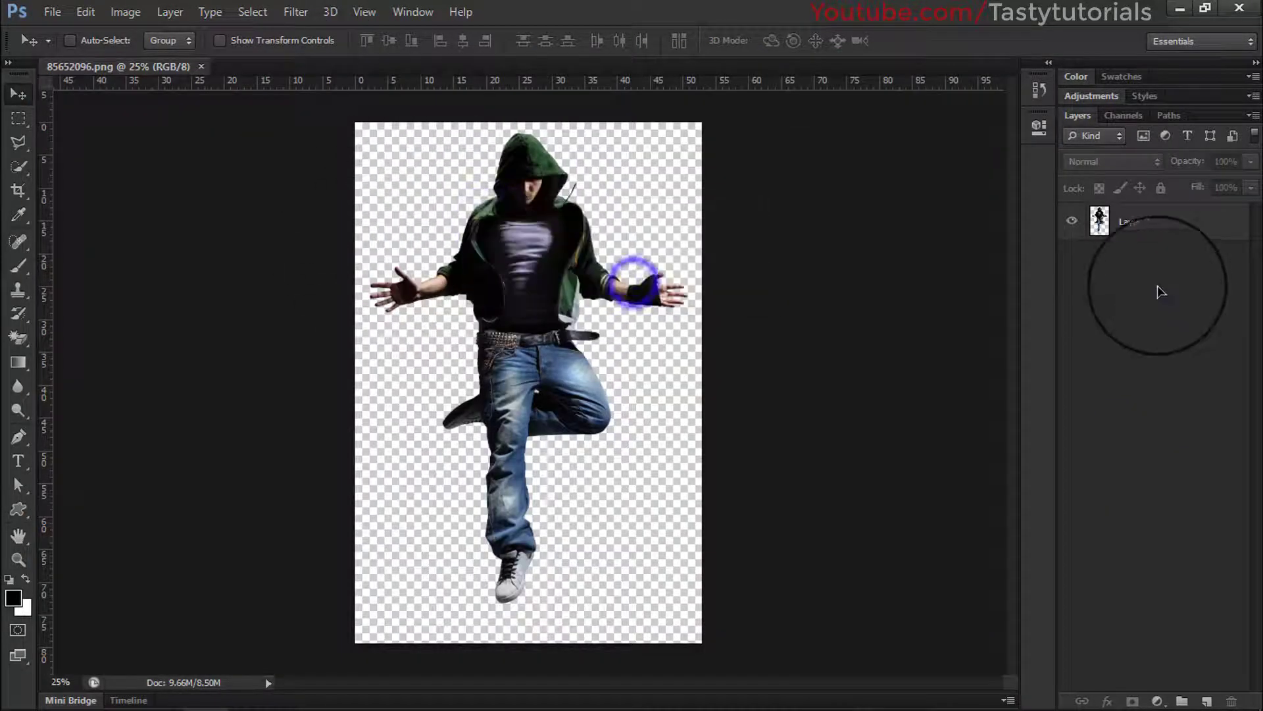
{"action": "left_click", "coordinate": [1175, 223]}
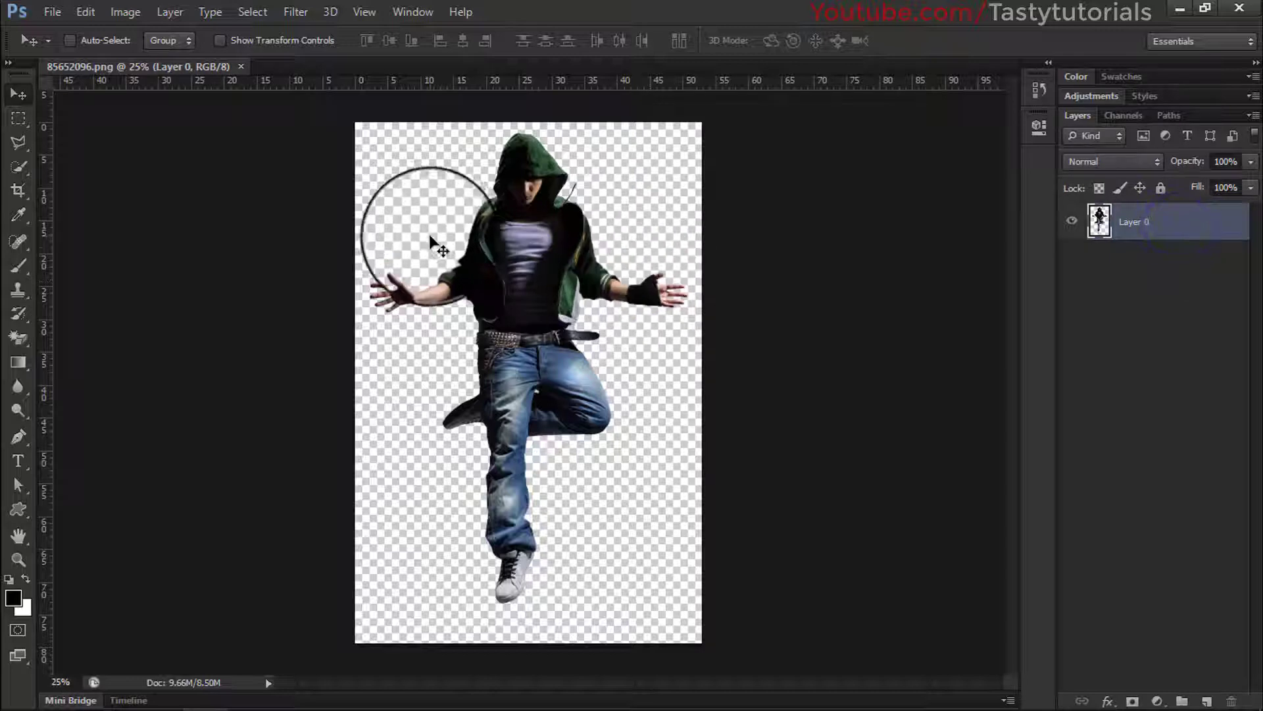
{"action": "mouse_move", "coordinate": [520, 224]}
{"action": "left_mouse_down"}
{"action": "mouse_move", "coordinate": [539, 210]}
{"action": "mouse_move", "coordinate": [522, 245]}
{"action": "mouse_move", "coordinate": [535, 231]}
{"action": "left_mouse_up"}
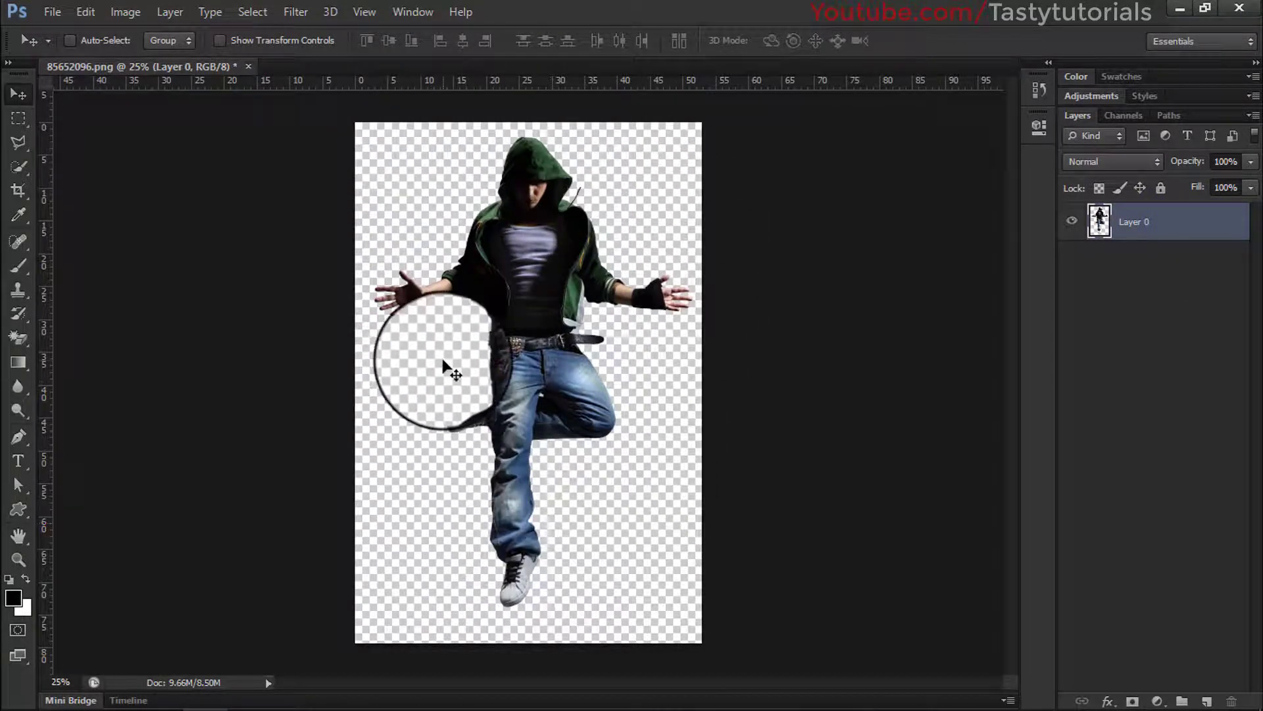
{"action": "mouse_move", "coordinate": [543, 275]}
{"action": "left_mouse_down"}
{"action": "mouse_move", "coordinate": [553, 248]}
{"action": "mouse_move", "coordinate": [539, 294]}
{"action": "left_mouse_up"}
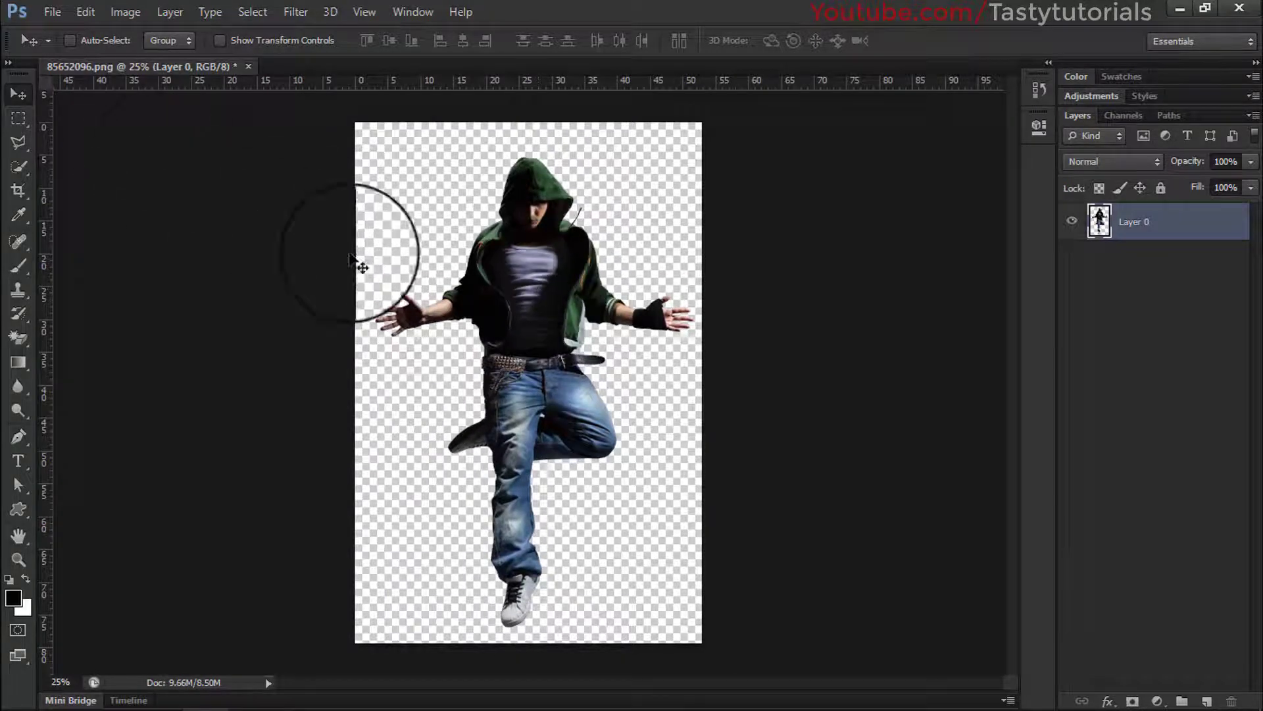
- Create a new document named Hero Effect, 2560 × 1600 pixels at 72 pixels/inch, RGB Color 8 bit, with transparent background contents
{"action": "left_click", "coordinate": [52, 12]}
{"action": "left_click", "coordinate": [51, 12]}
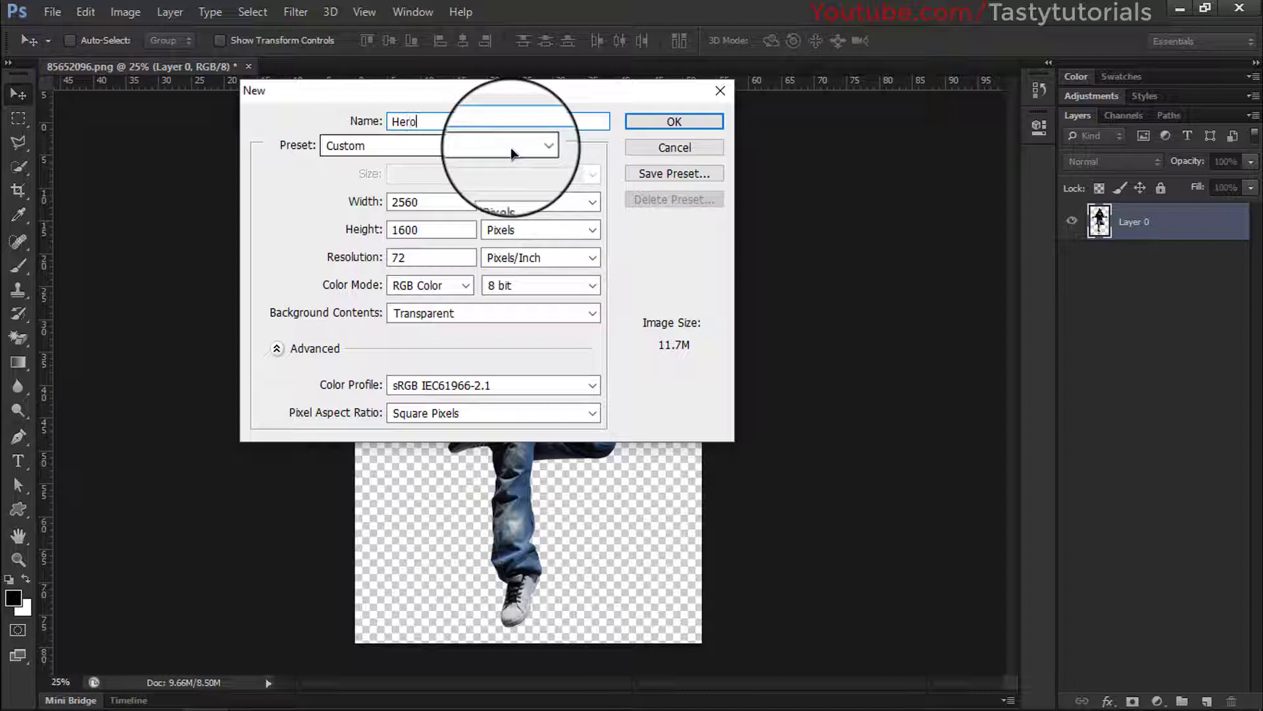
{"action": "type", "text": "Hero Effect"}
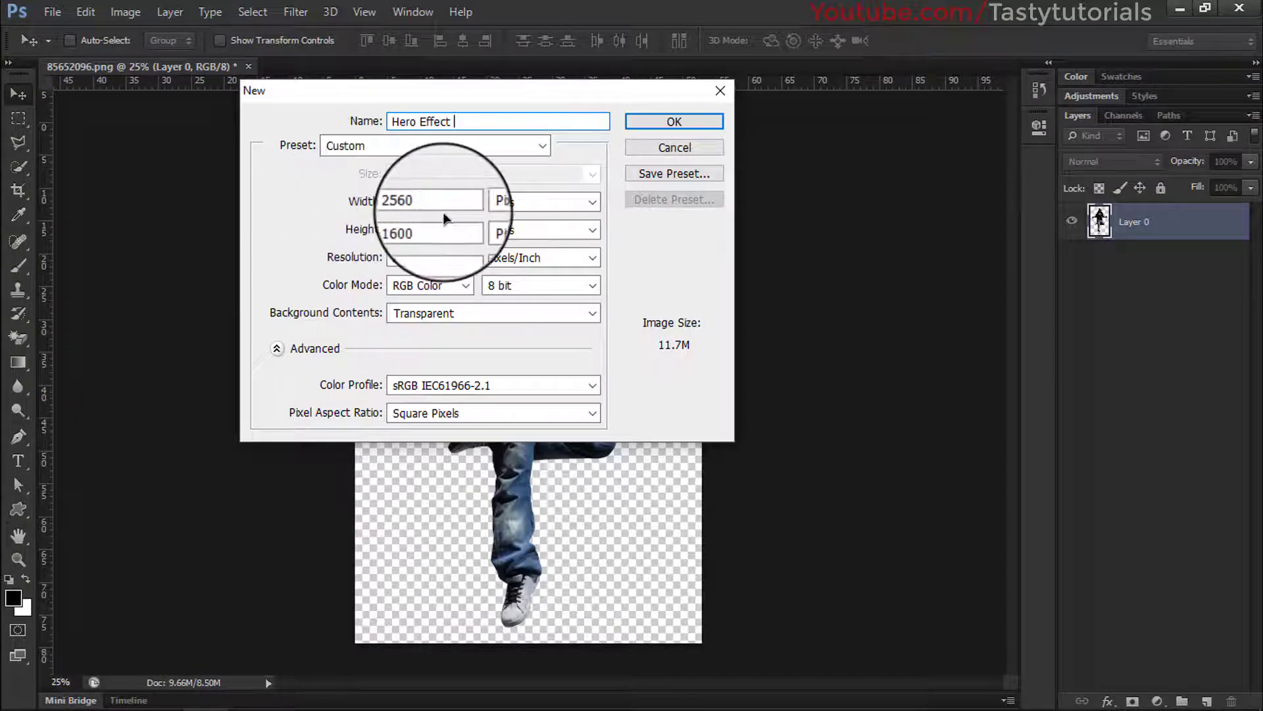
{"action": "left_click_drag", "start_coordinate": [442, 232], "coordinate": [391, 231]}
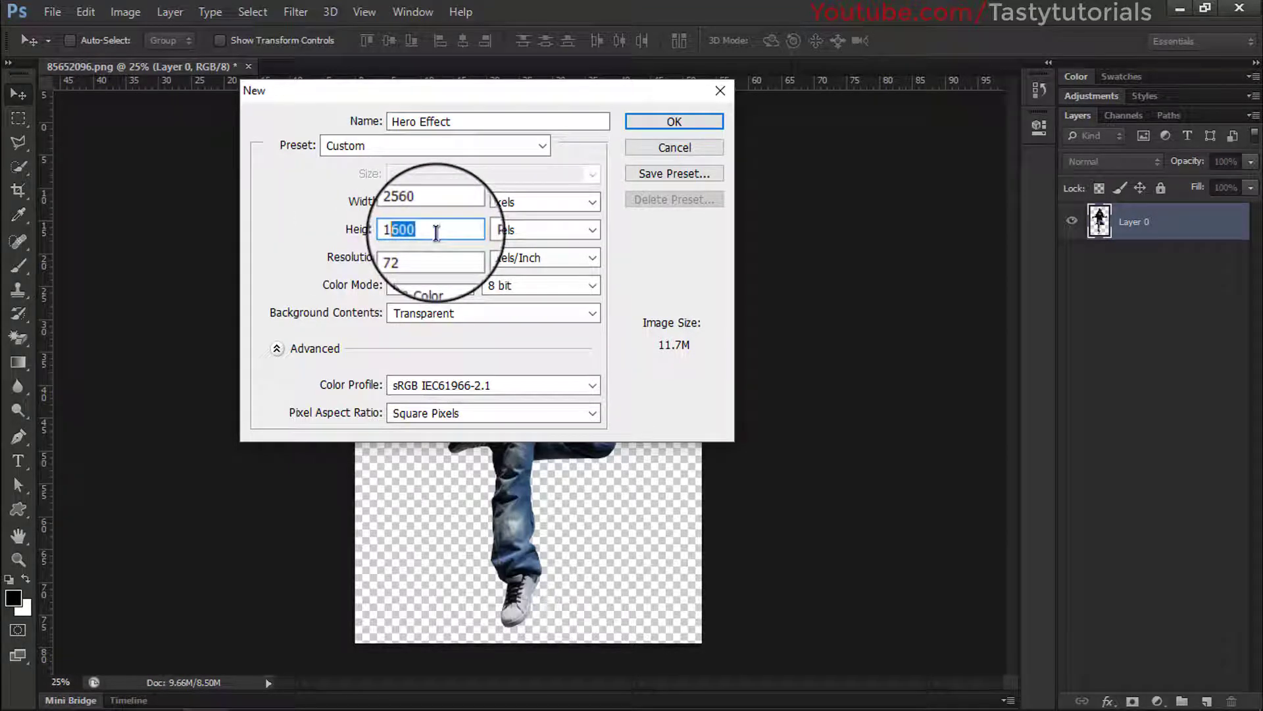
{"action": "left_click", "coordinate": [437, 231]}
{"action": "left_click", "coordinate": [428, 203]}
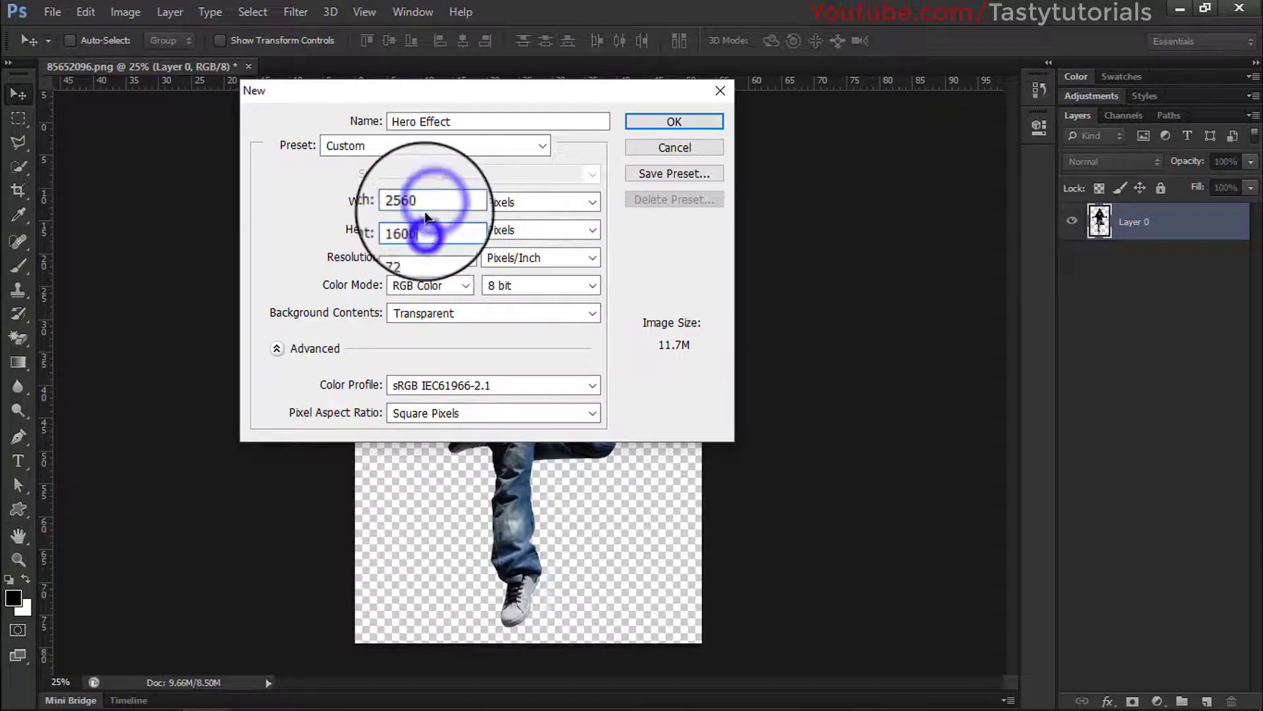
{"action": "double_click", "coordinate": [425, 200]}
{"action": "left_click", "coordinate": [438, 232]}
{"action": "double_click", "coordinate": [438, 232]}
{"action": "double_click", "coordinate": [428, 201]}
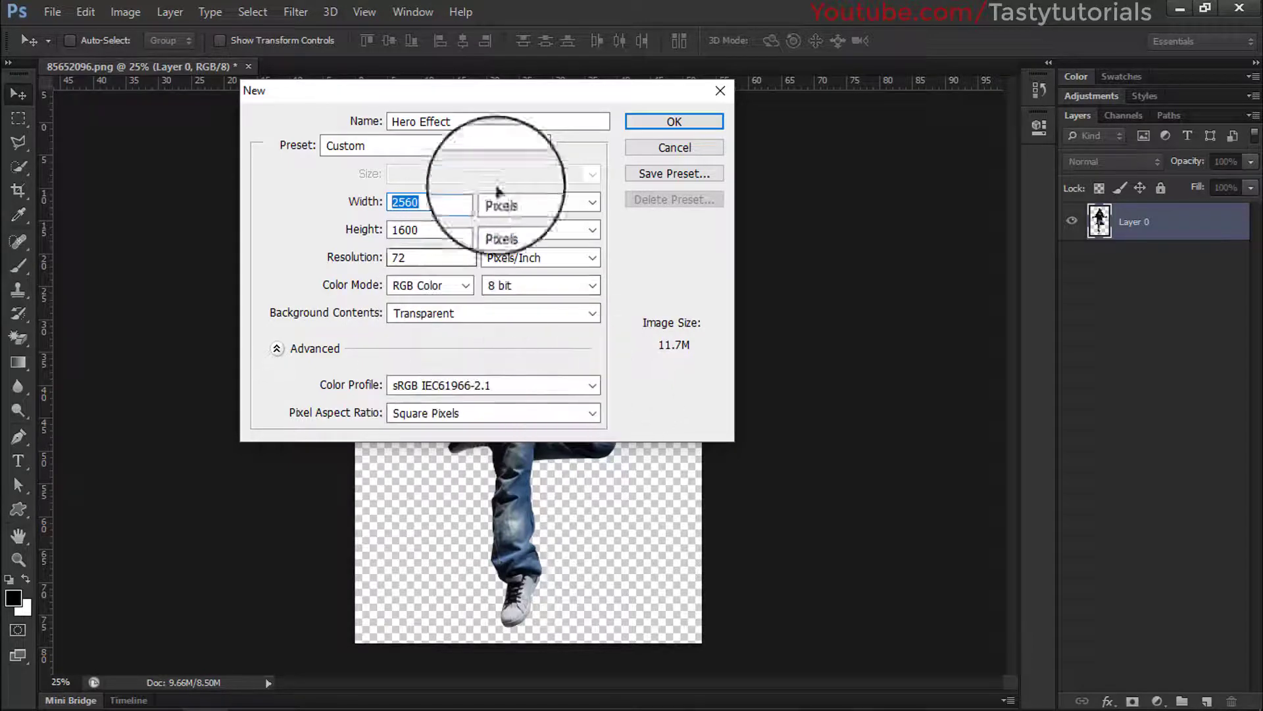
{"action": "left_click", "coordinate": [661, 121]}
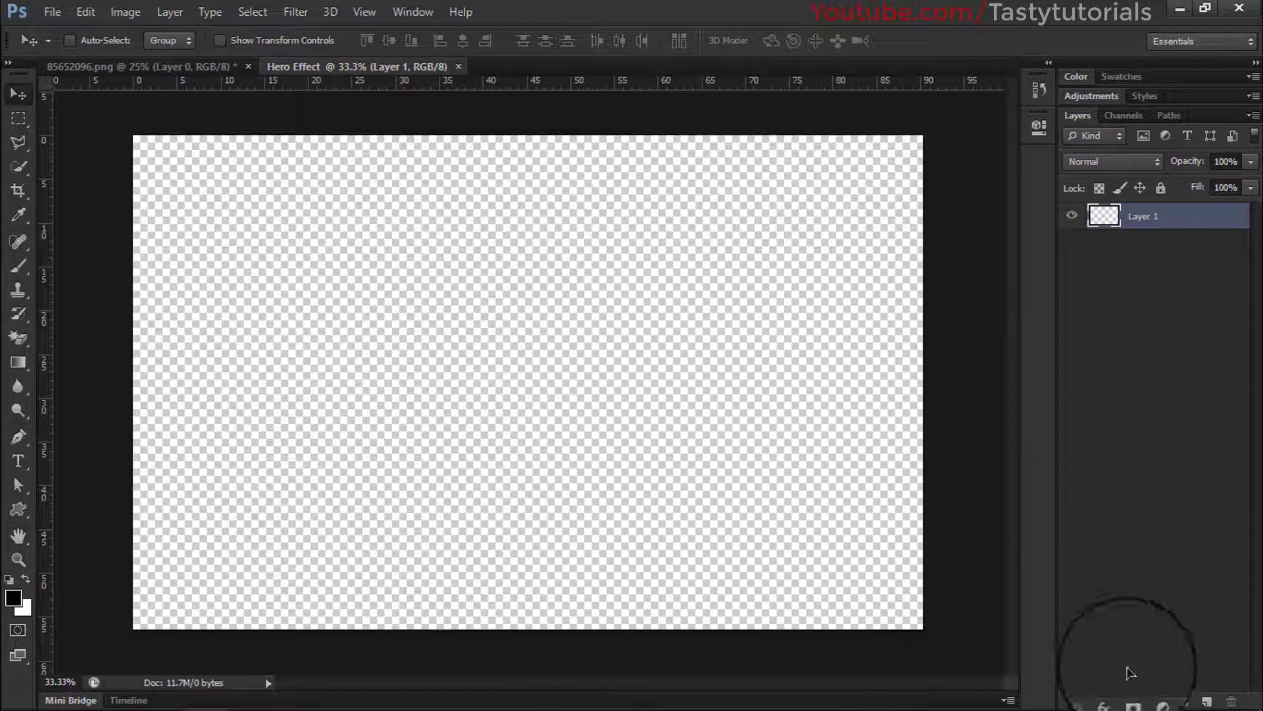
- Add a Solid Color fill layer in light neutral grey as the backdrop of the Hero Effect document
{"action": "left_click", "coordinate": [1157, 701]}
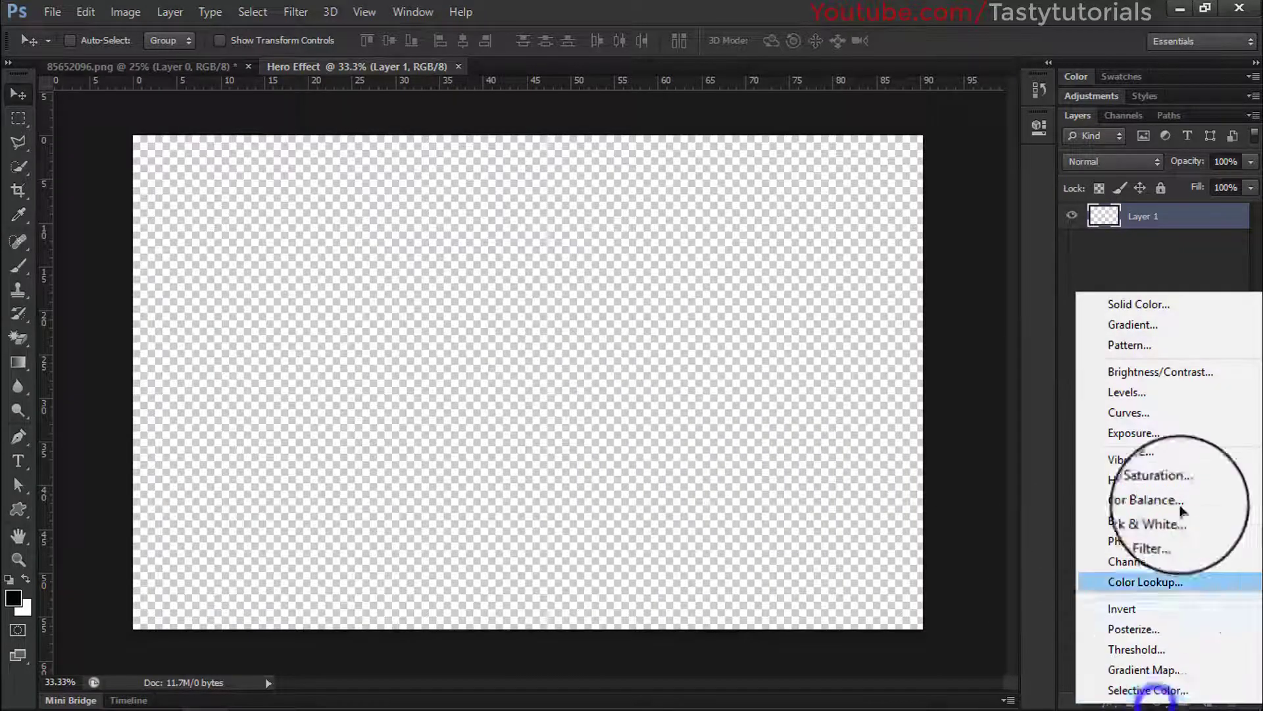
{"action": "left_click", "coordinate": [1155, 306]}
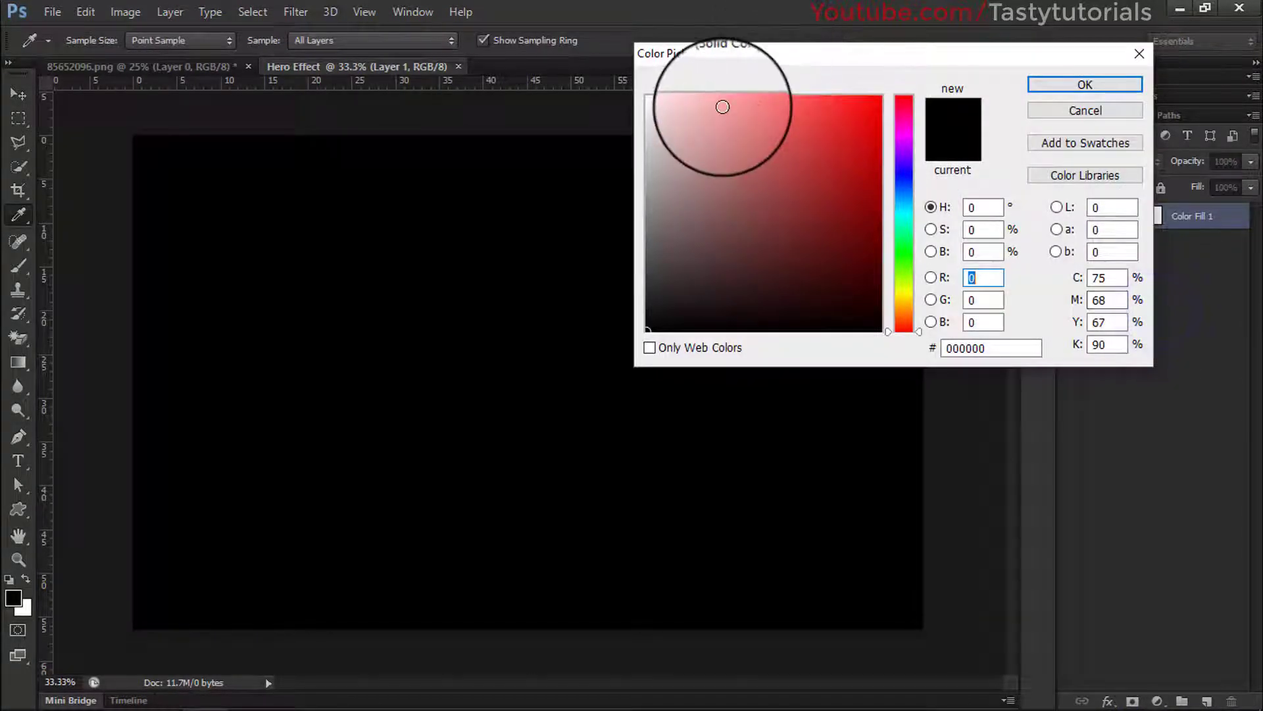
{"action": "mouse_move", "coordinate": [691, 208]}
{"action": "left_mouse_down"}
{"action": "mouse_move", "coordinate": [633, 166]}
{"action": "mouse_move", "coordinate": [656, 161]}
{"action": "mouse_move", "coordinate": [643, 170]}
{"action": "left_mouse_up"}
{"action": "left_click", "coordinate": [1049, 84]}
{"action": "key", "text": "v"}
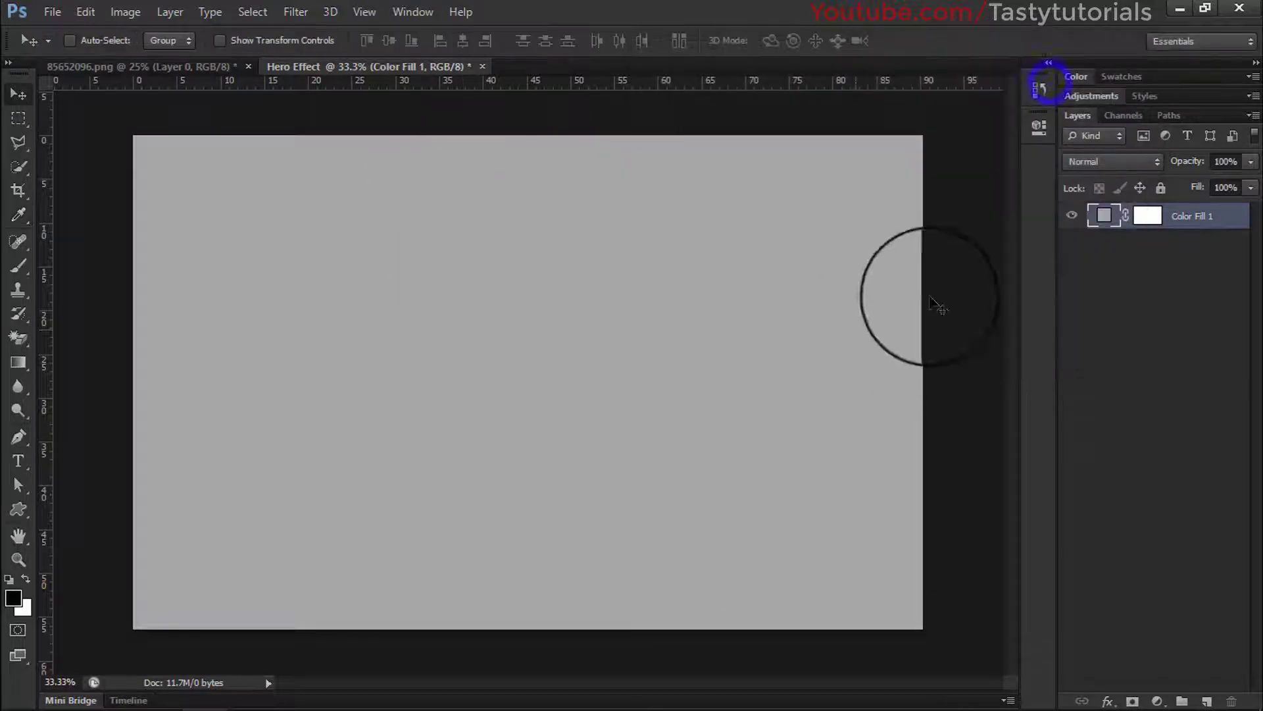
- Copy the cut-out hooded man from 85652096.png into the Hero Effect document, above the grey fill
{"action": "left_click", "coordinate": [92, 68]}
{"action": "left_click_drag", "start_coordinate": [526, 248], "coordinate": [533, 210]}
{"action": "left_click_drag", "start_coordinate": [592, 250], "coordinate": [681, 336]}
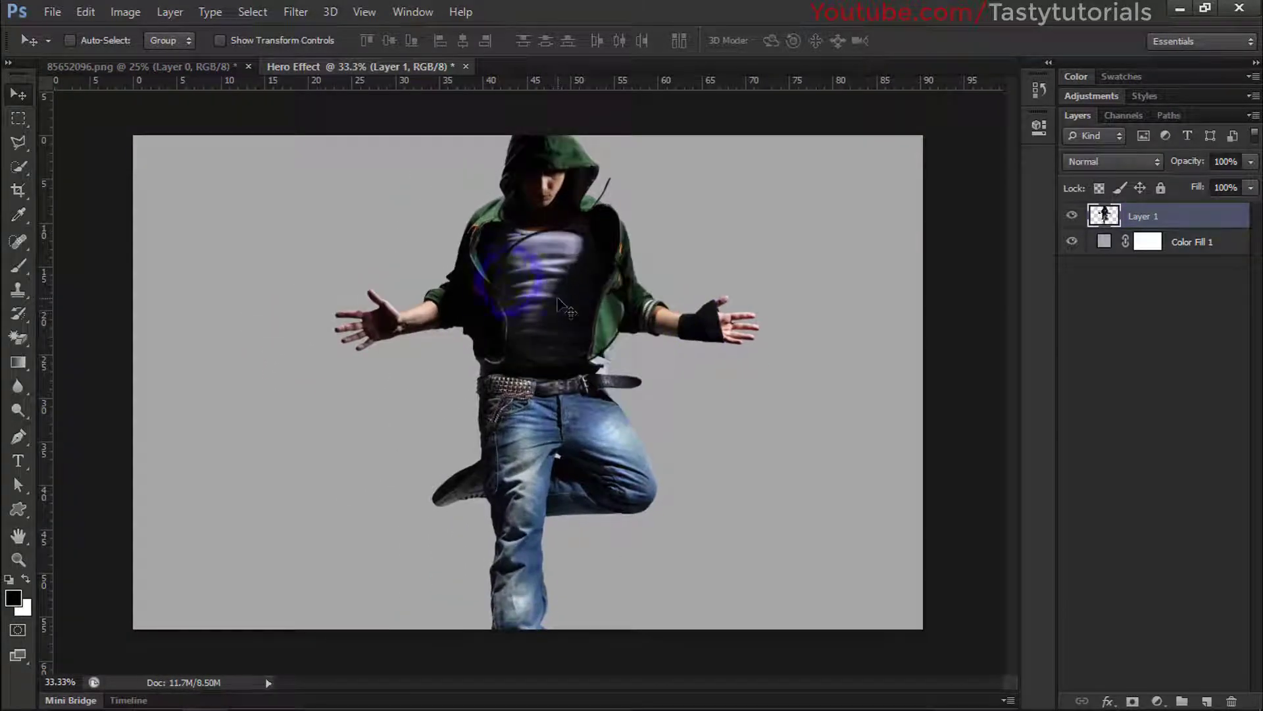
- Free-transform the hooded man to about 74% and position him so his whole body fits inside the canvas
{"action": "key", "text": "ctrl+t"}
{"action": "key", "text": "ctrl+minus"}
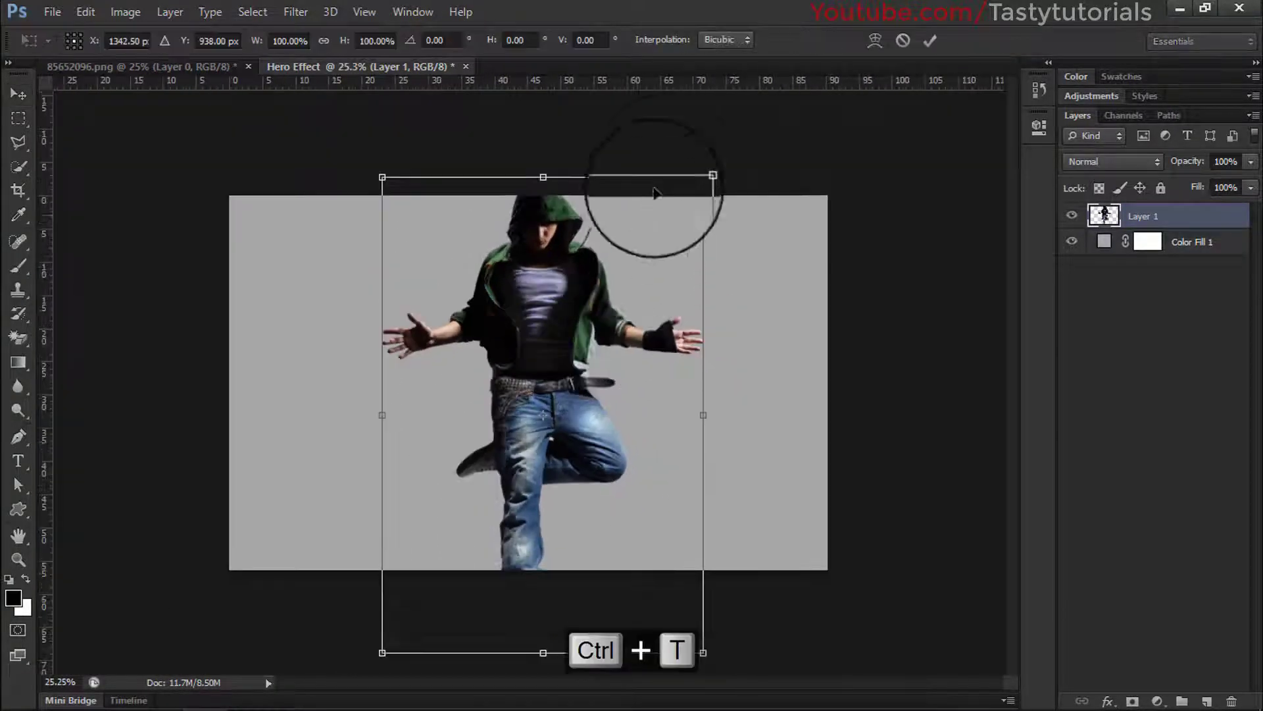
{"action": "left_click_drag", "start_coordinate": [704, 176], "coordinate": [673, 229]}
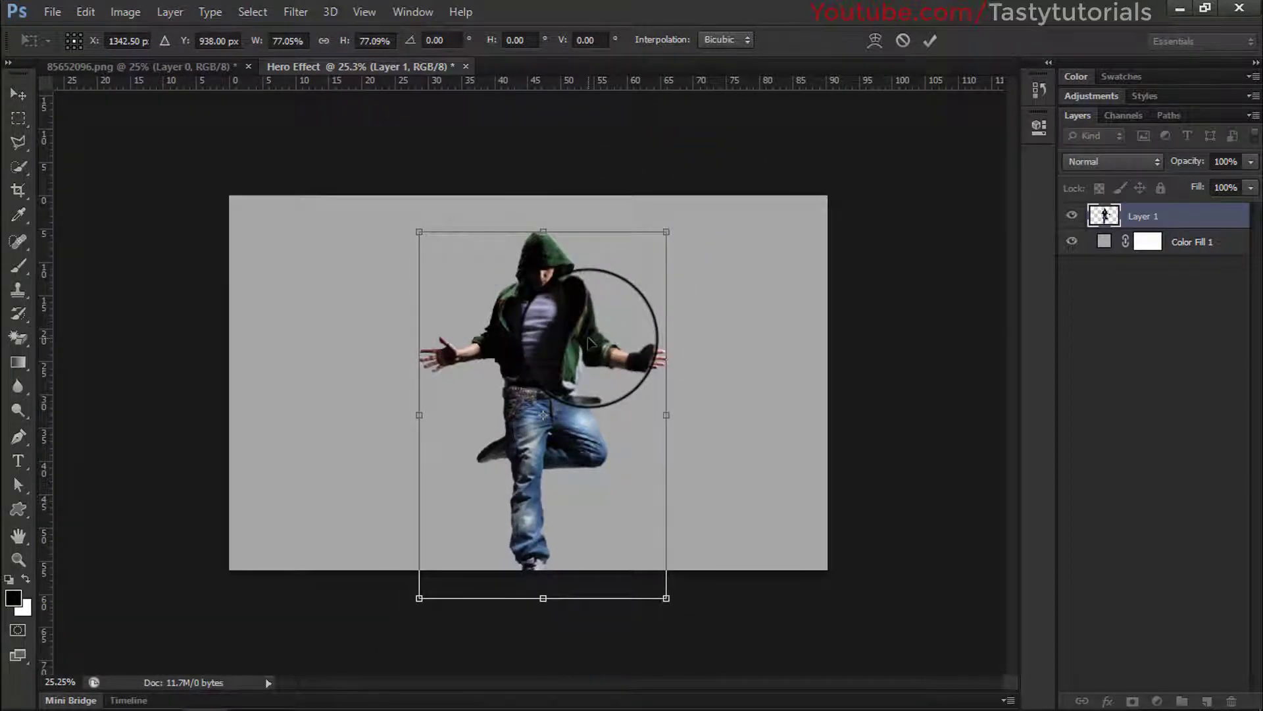
{"action": "left_click_drag", "start_coordinate": [588, 342], "coordinate": [589, 319]}
{"action": "mouse_move", "coordinate": [664, 569]}
{"action": "left_mouse_down"}
{"action": "mouse_move", "coordinate": [649, 548]}
{"action": "mouse_move", "coordinate": [657, 557]}
{"action": "left_mouse_up"}
{"action": "left_click_drag", "start_coordinate": [577, 424], "coordinate": [592, 423]}
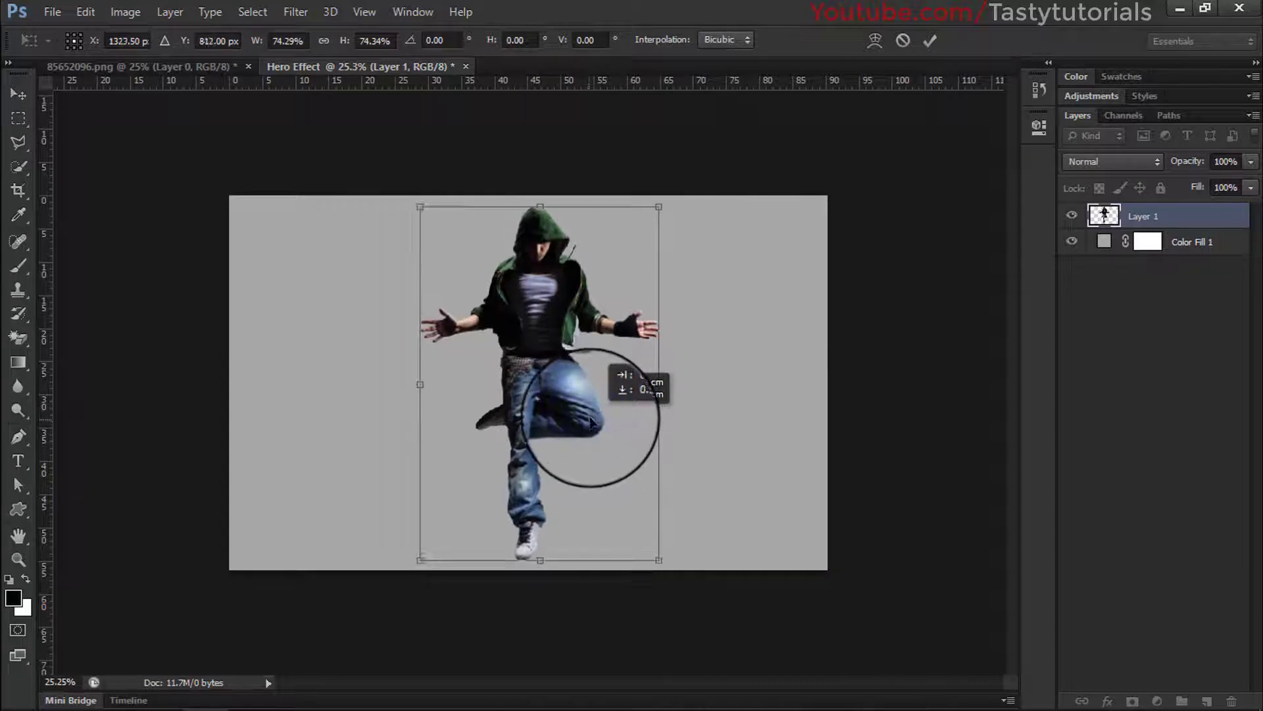
{"action": "double_click", "coordinate": [591, 421]}
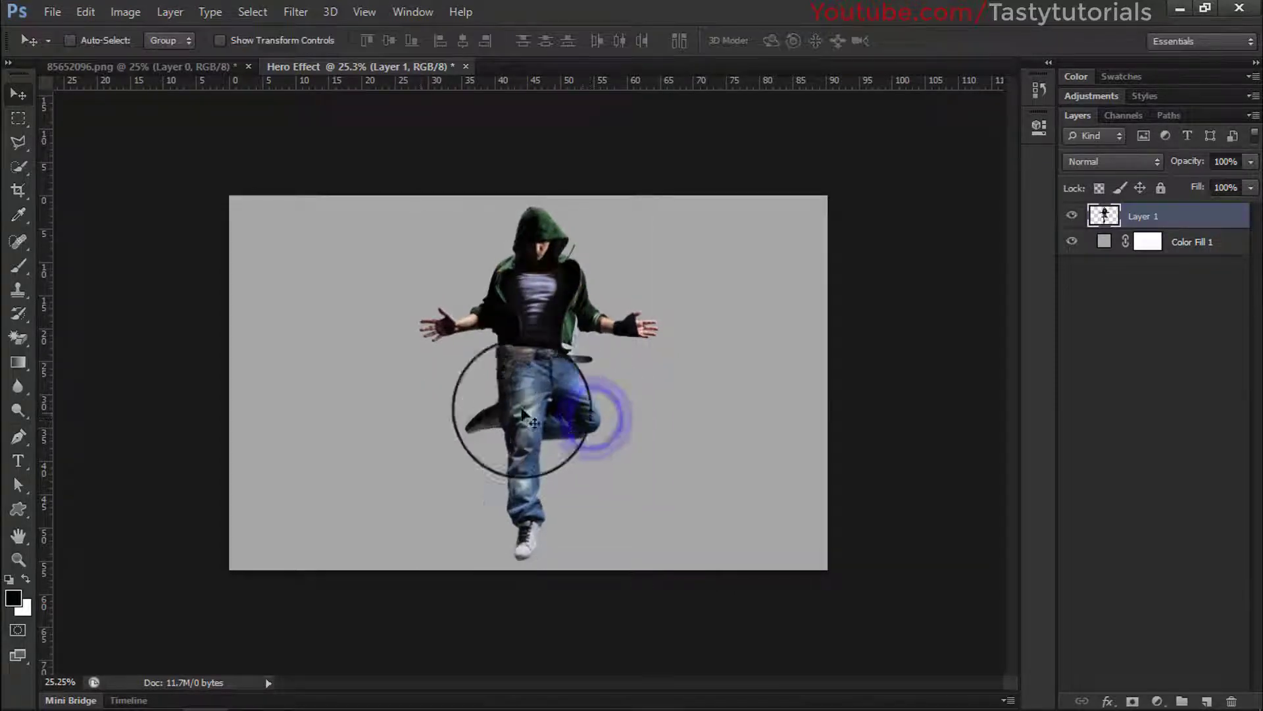
- Scale the hooded man down slightly more, to about 98%, around his centre
{"action": "scroll", "coordinate": [643, 368], "scroll_direction": "up", "scroll_amount": 2}
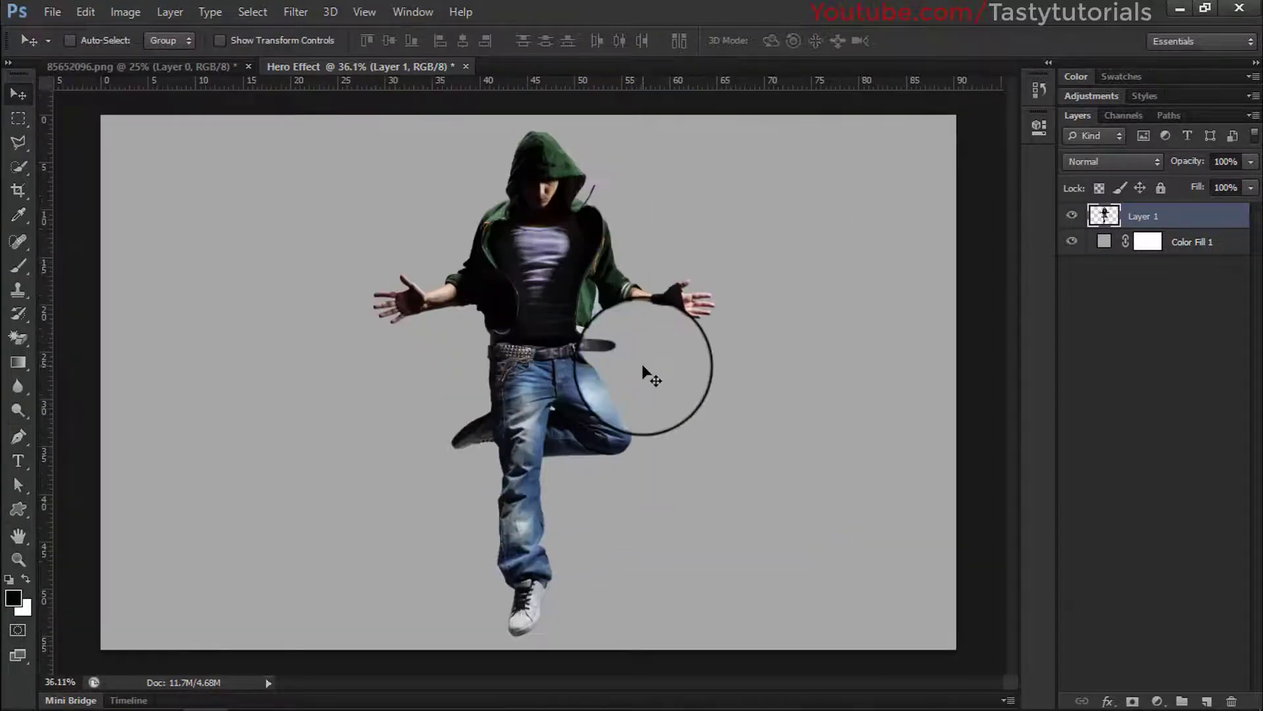
{"action": "scroll", "coordinate": [643, 369], "scroll_direction": "down", "scroll_amount": 1}
{"action": "scroll", "coordinate": [644, 370], "scroll_direction": "up", "scroll_amount": 1}
{"action": "scroll", "coordinate": [612, 361], "scroll_direction": "down", "scroll_amount": 1}
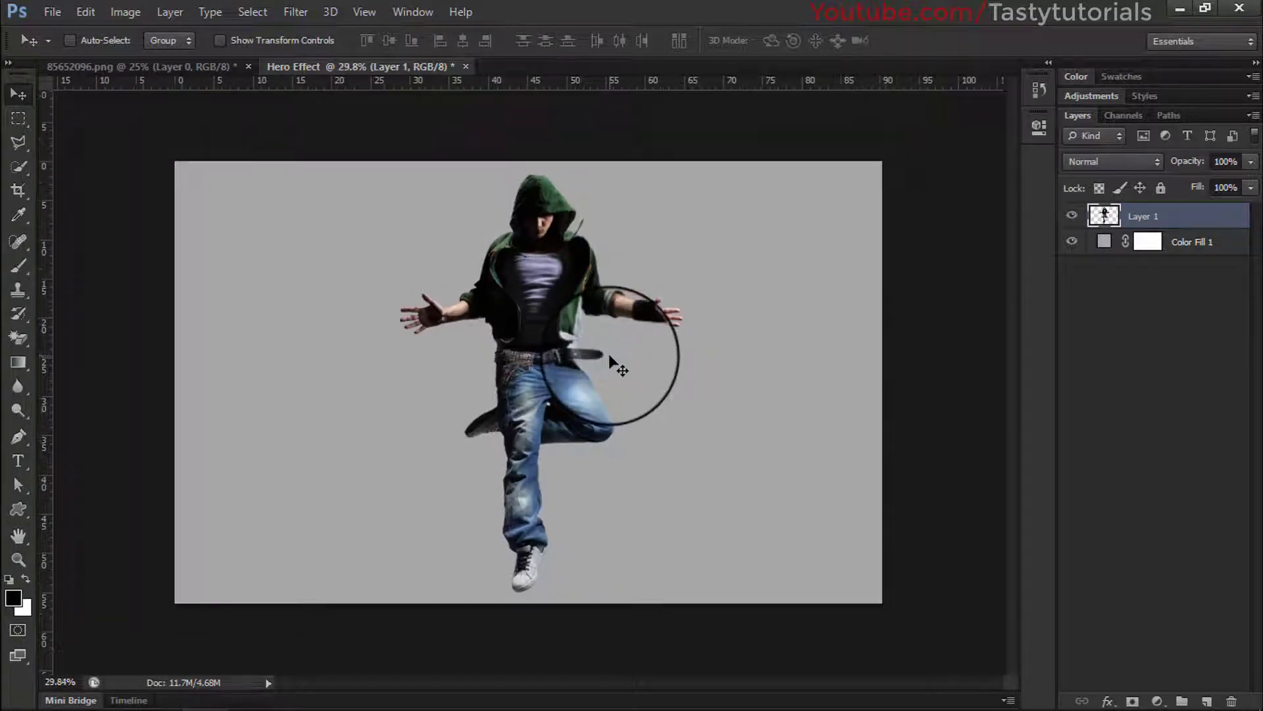
{"action": "key", "text": "ctrl+t"}
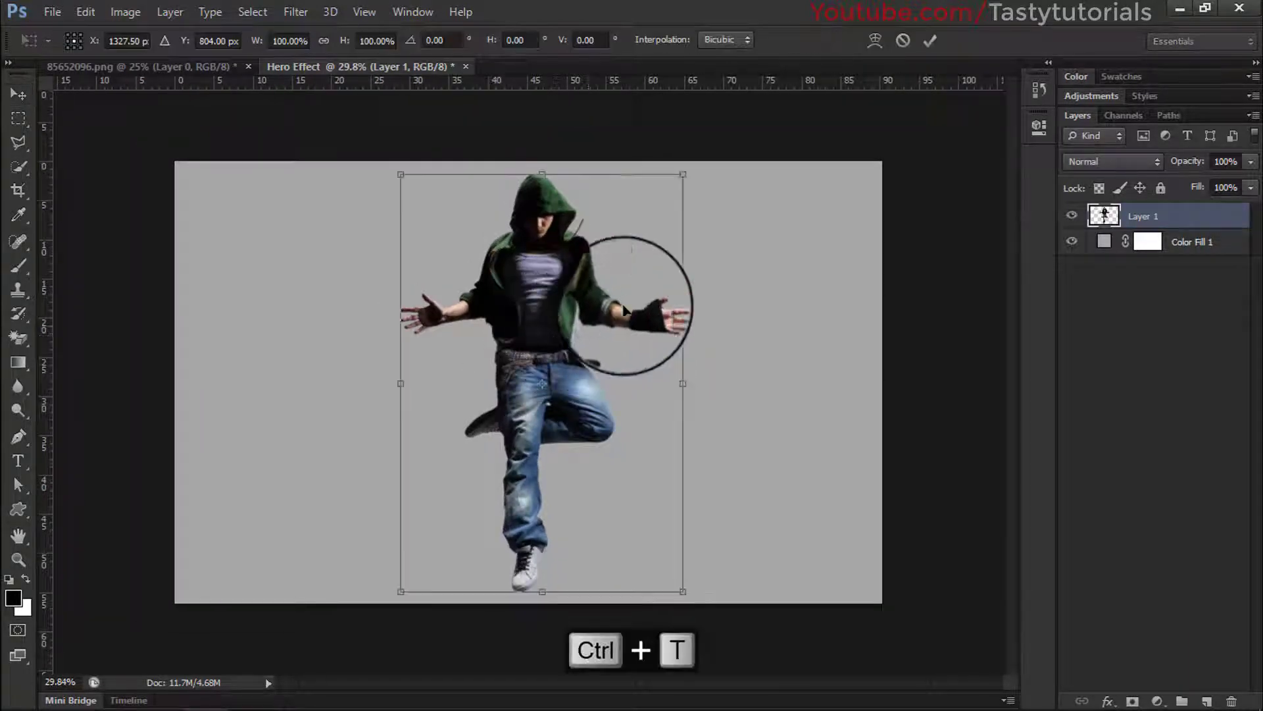
{"action": "left_click_drag", "start_coordinate": [686, 173], "coordinate": [683, 176]}
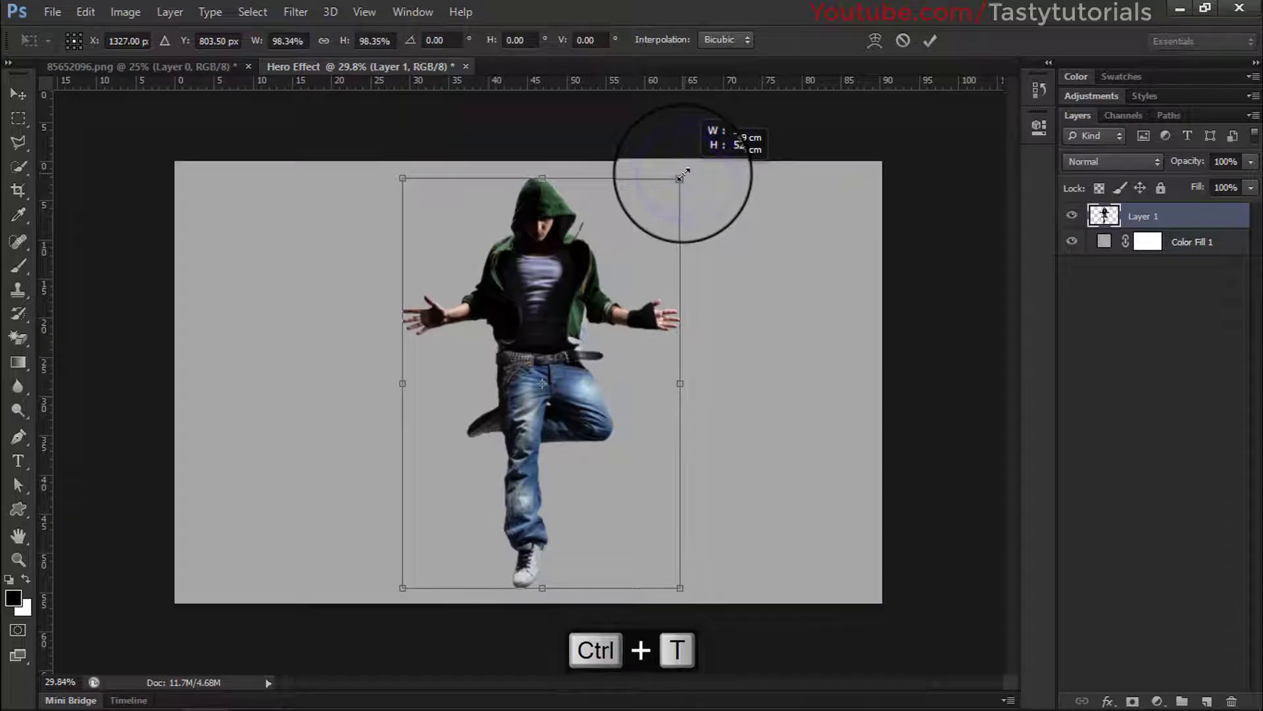
{"action": "double_click", "coordinate": [620, 281]}
{"action": "scroll", "coordinate": [551, 373], "scroll_direction": "up", "scroll_amount": 1}
{"action": "scroll", "coordinate": [552, 375], "scroll_direction": "down", "scroll_amount": 1}
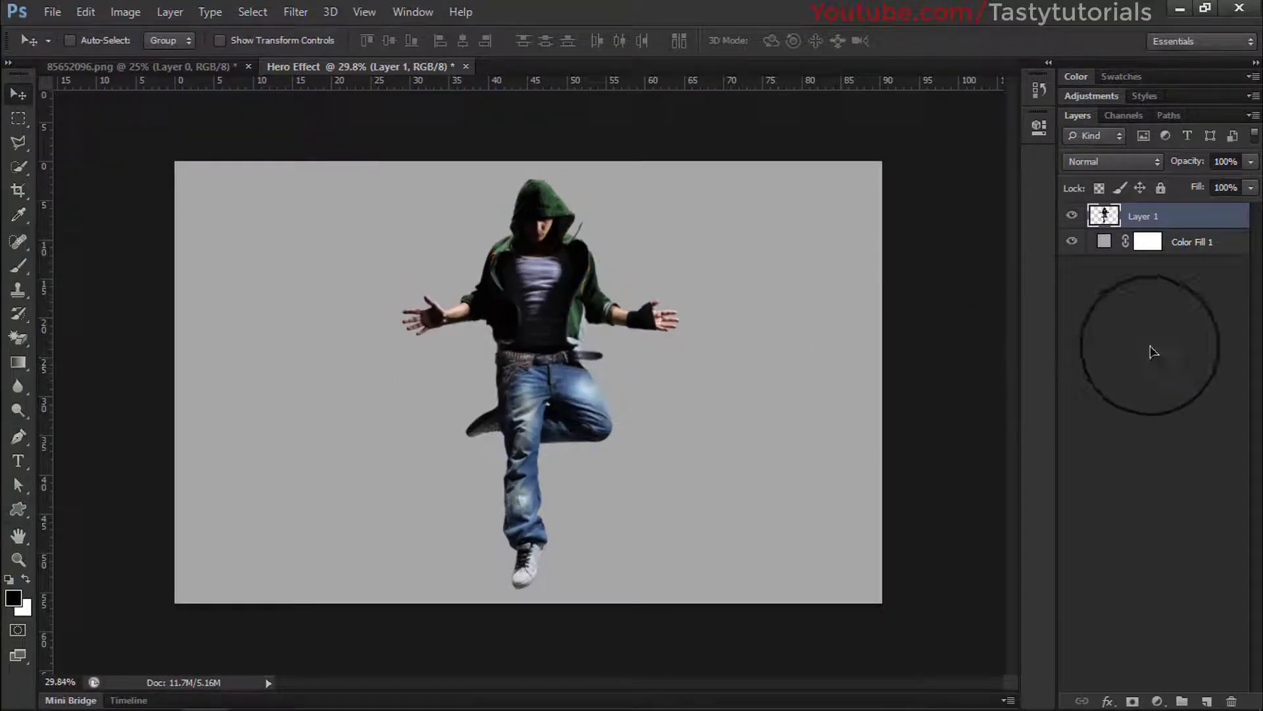
- Add a new layer named brush above the man's layer and load the man's outline as a selection
{"action": "left_click", "coordinate": [1207, 702]}
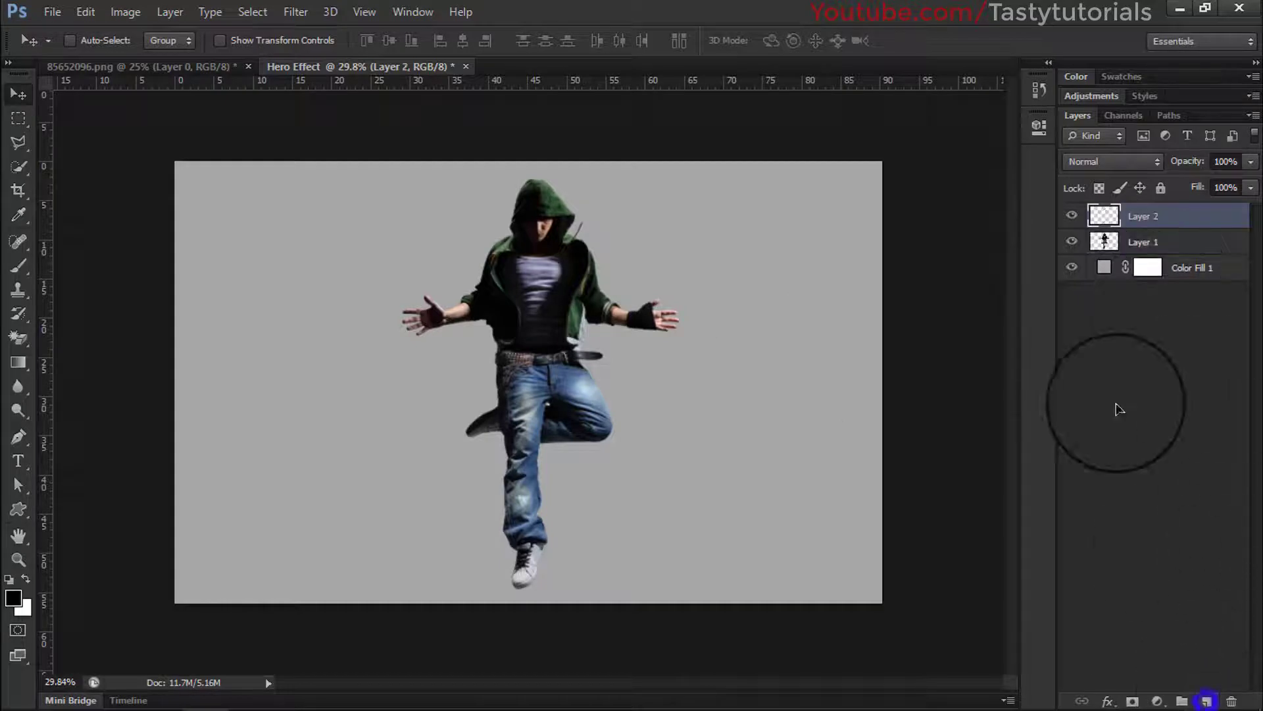
{"action": "double_click", "coordinate": [1144, 216]}
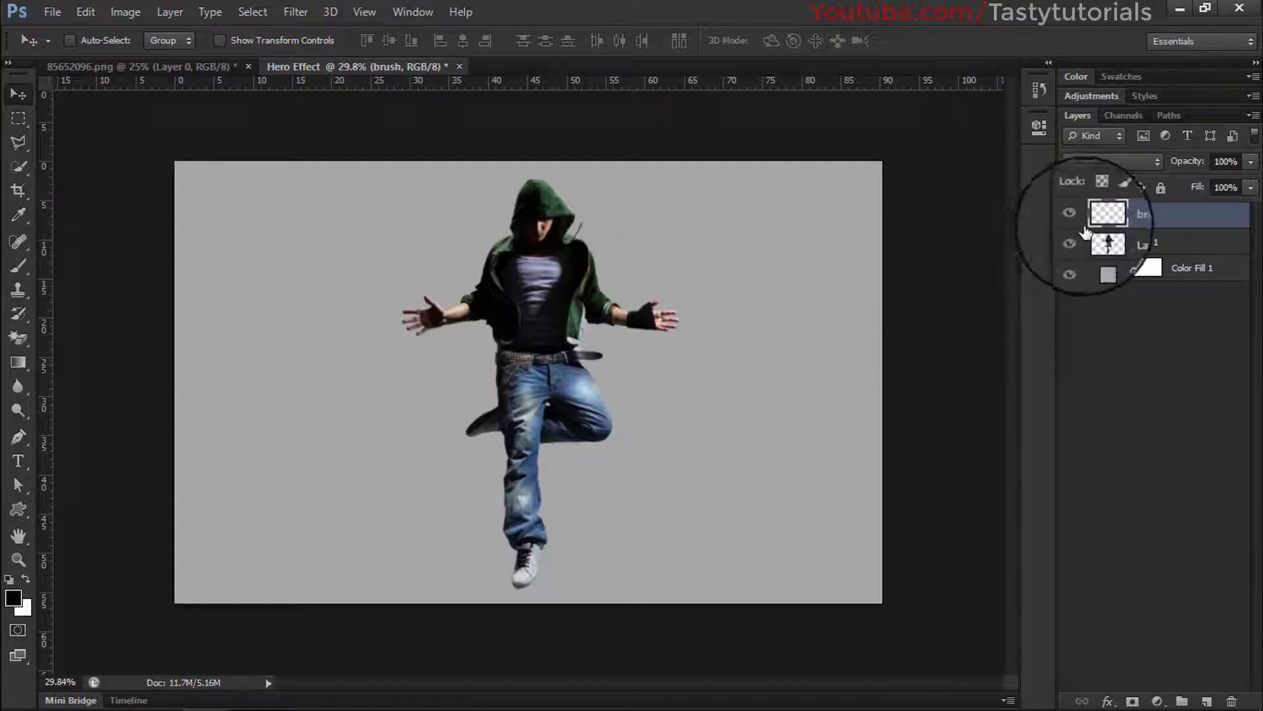
{"action": "left_click_drag", "start_coordinate": [1108, 216], "coordinate": [1116, 250]}
{"action": "left_click", "coordinate": [1112, 244], "text": "ctrl"}
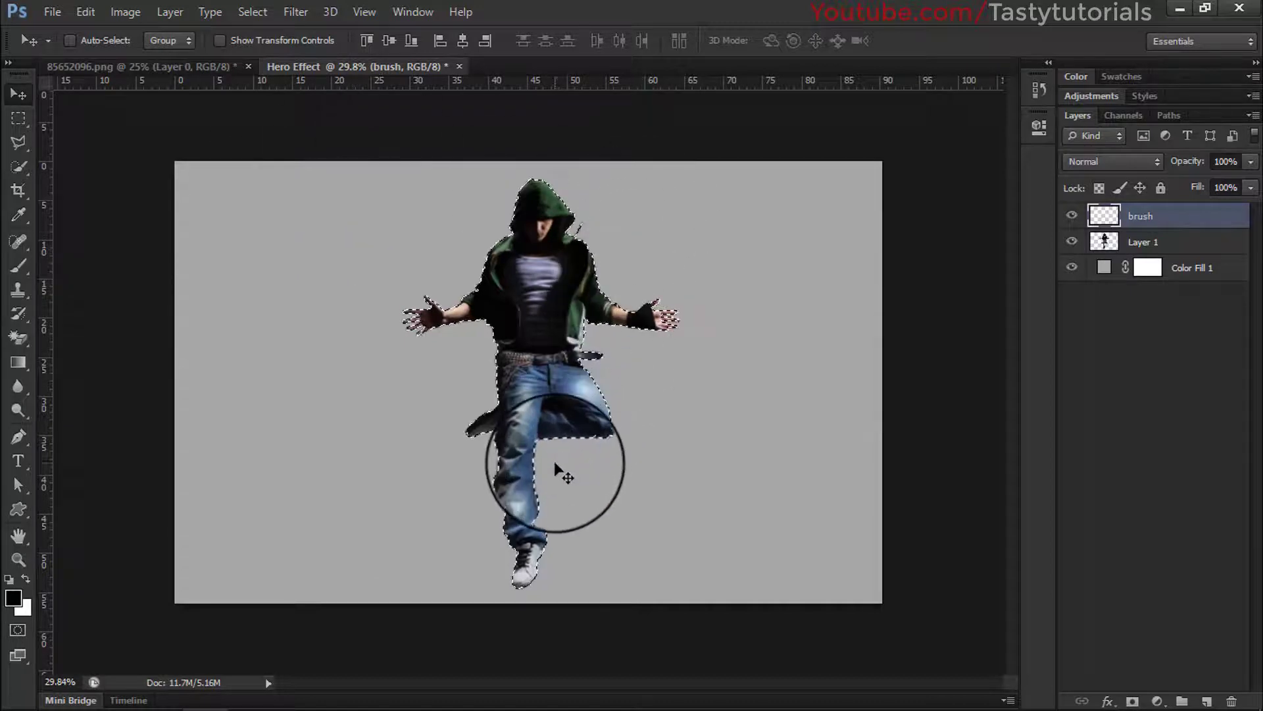
- Set the foreground color to pure green (0, 255, 0) and fill the man-shaped selection on the brush layer
{"action": "left_click", "coordinate": [1076, 77]}
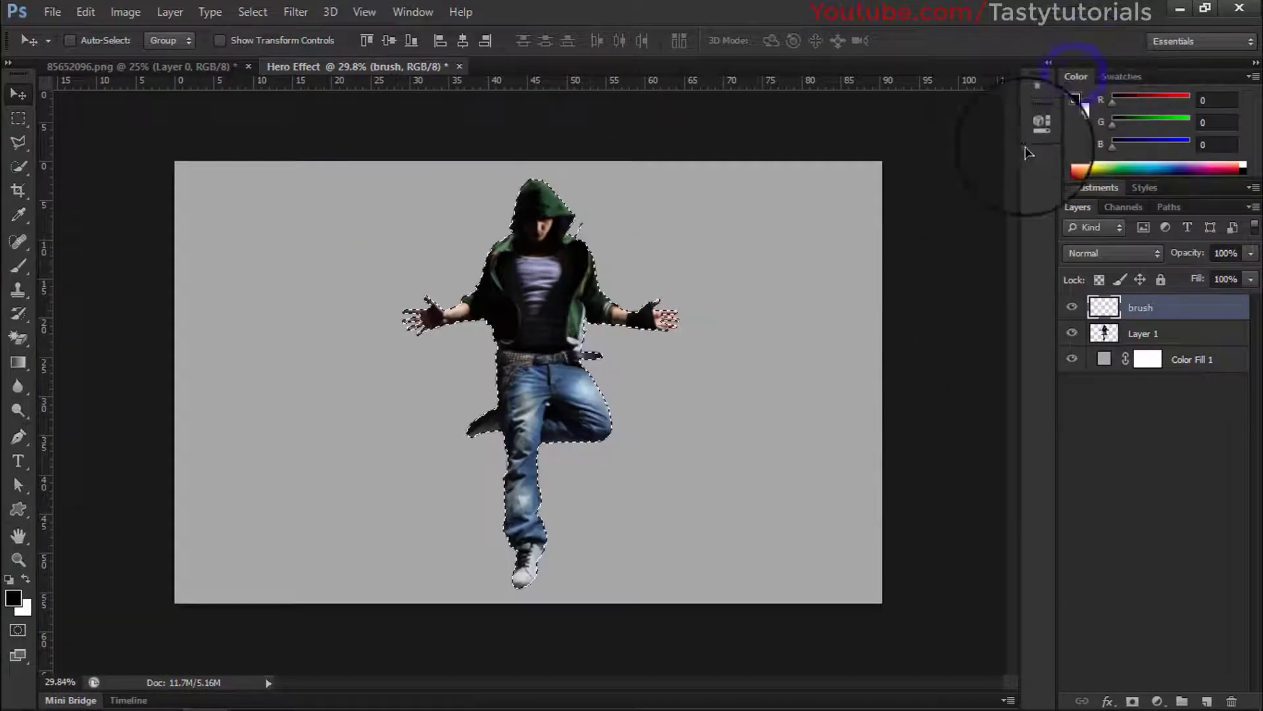
{"action": "left_click", "coordinate": [1109, 166]}
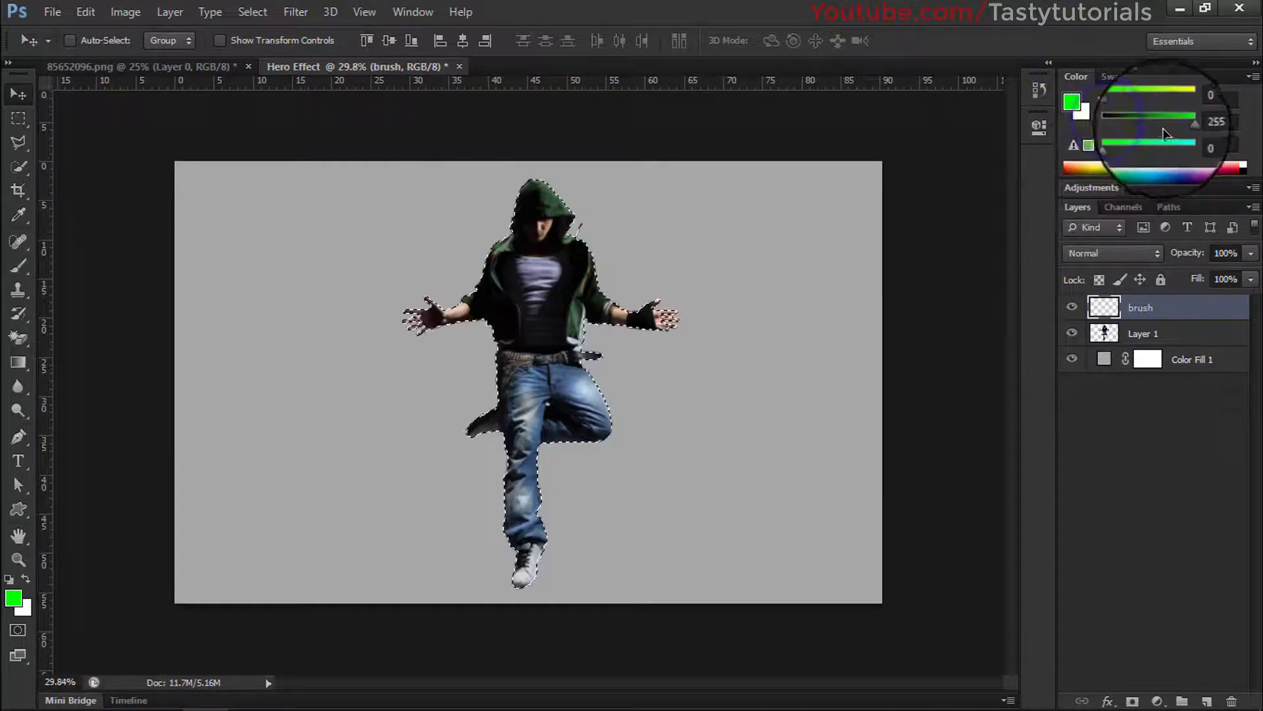
{"action": "key", "text": "alt+BackSpace"}
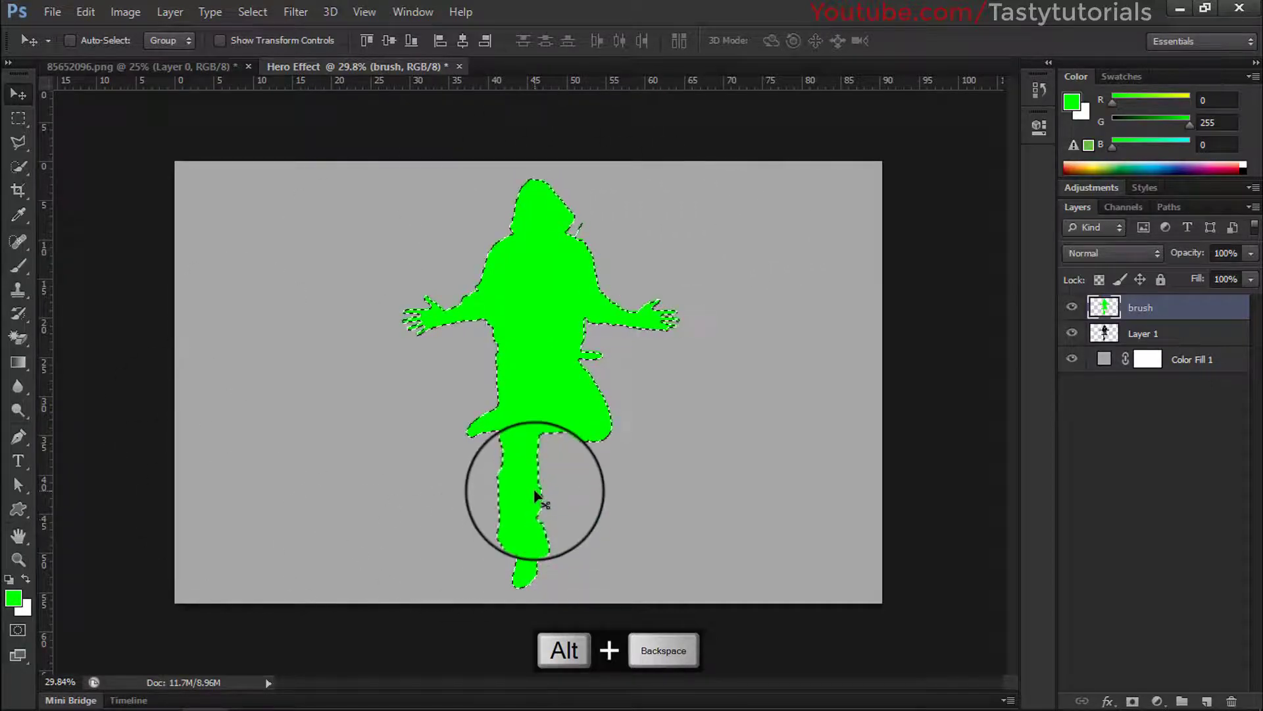
- Clear the selection and hide the brush layer, leaving the man and the grey fill visible
{"action": "left_click", "coordinate": [1073, 332]}
{"action": "left_click", "coordinate": [1072, 302]}
{"action": "left_click", "coordinate": [1073, 332]}
{"action": "left_click", "coordinate": [1073, 335]}
{"action": "left_click", "coordinate": [1071, 359]}
{"action": "left_click", "coordinate": [1071, 360]}
- Merge the man's Layer 1 with Color Fill 1 into one layer and check it by toggling its visibility
{"action": "left_click", "coordinate": [1178, 336]}
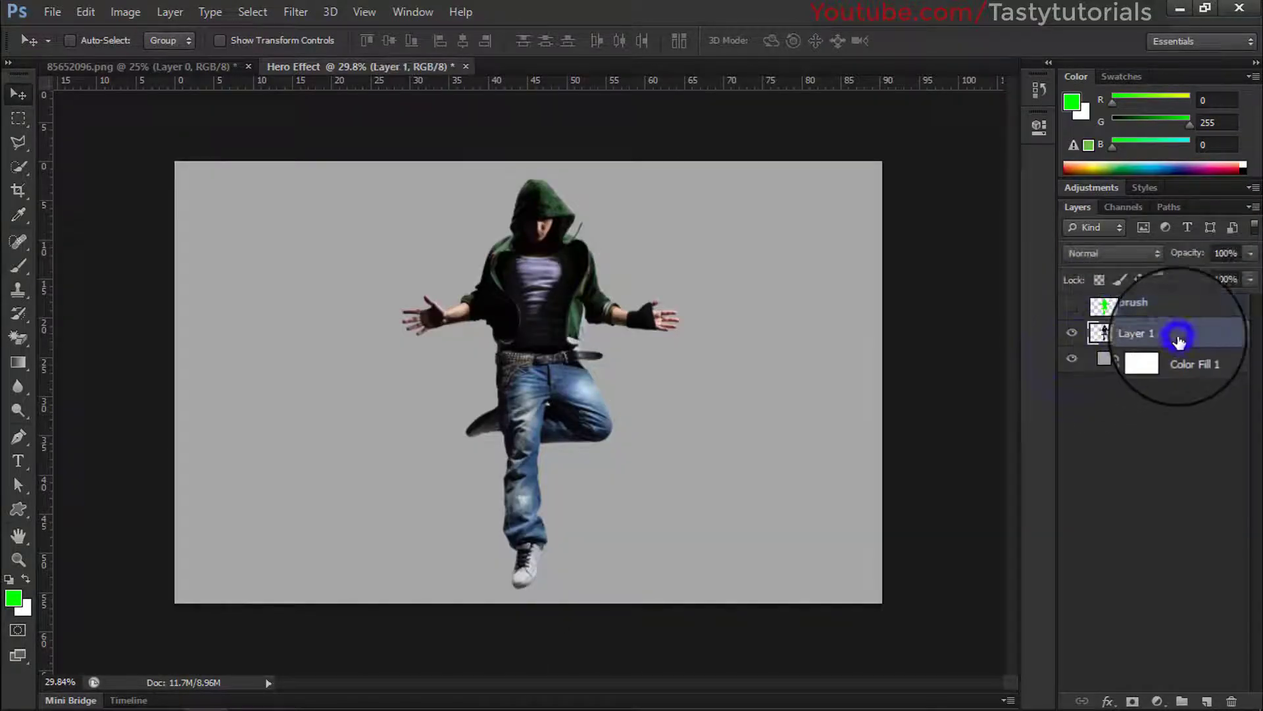
{"action": "left_click", "coordinate": [1191, 359], "text": "shift"}
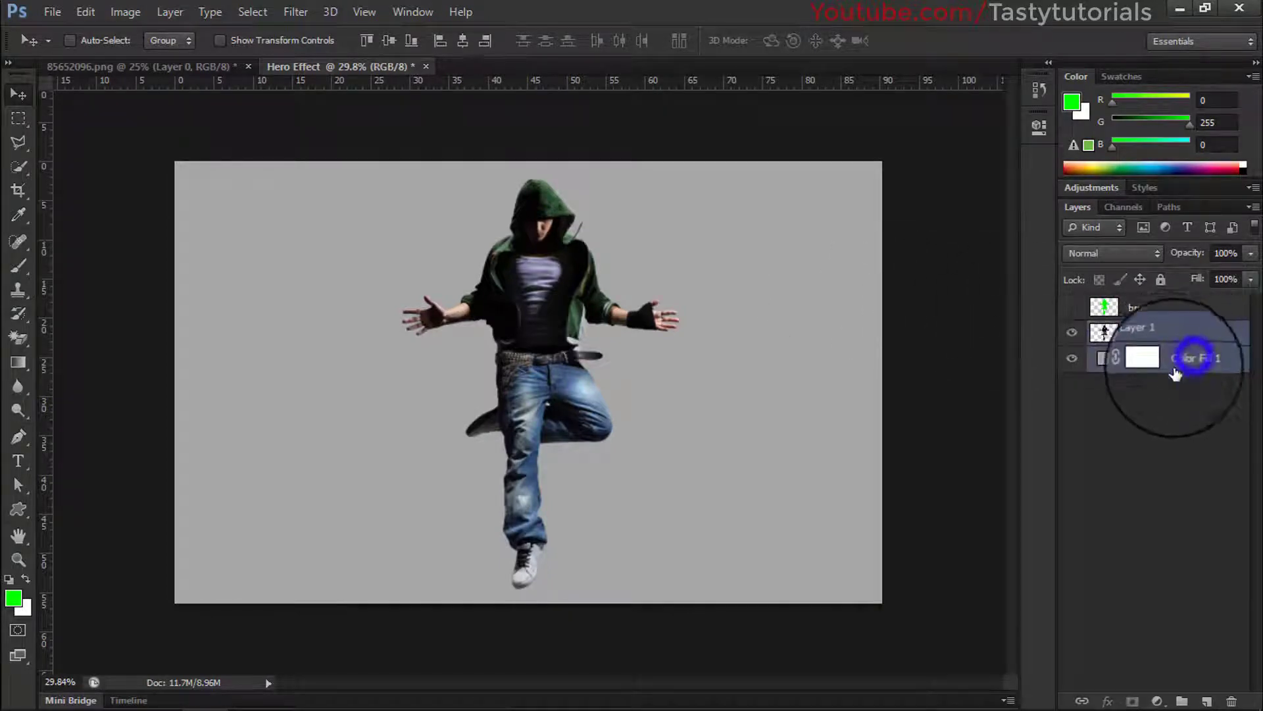
{"action": "left_click", "coordinate": [1071, 334]}
{"action": "left_click", "coordinate": [1072, 334]}
{"action": "left_click", "coordinate": [1071, 359]}
{"action": "left_click", "coordinate": [1071, 360]}
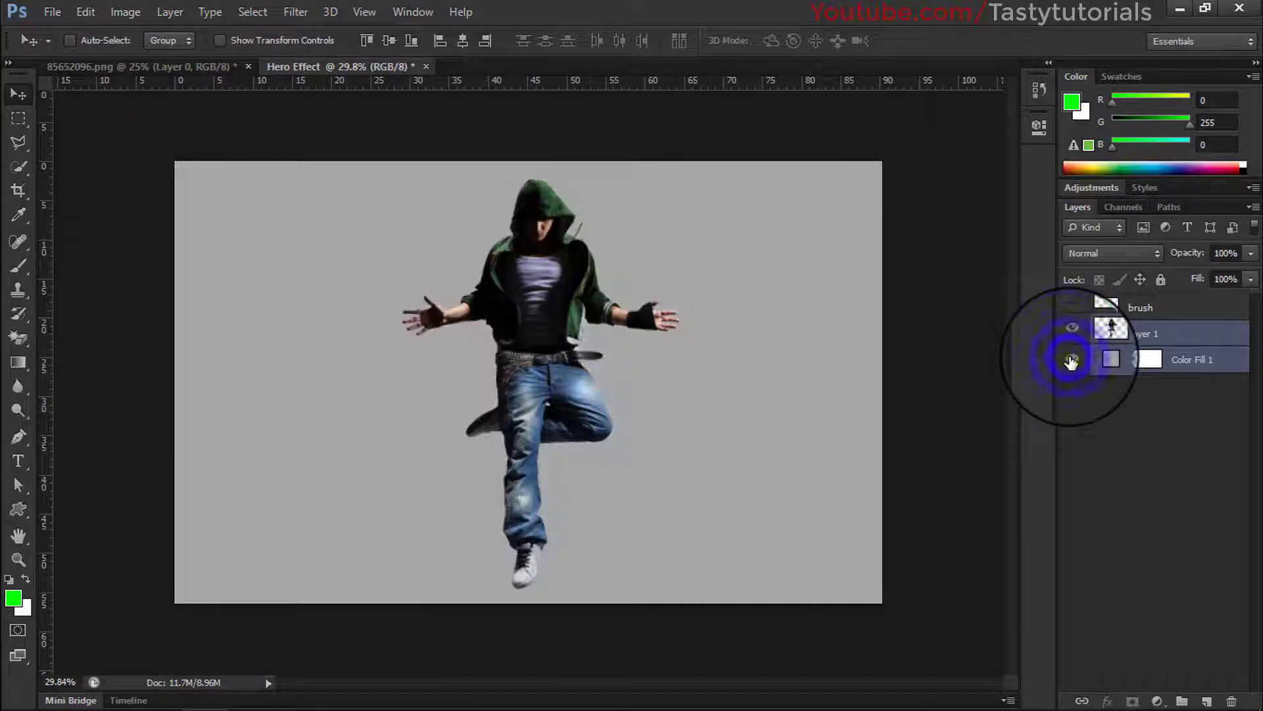
{"action": "key", "text": "ctrl+e"}
{"action": "left_click", "coordinate": [1071, 334]}
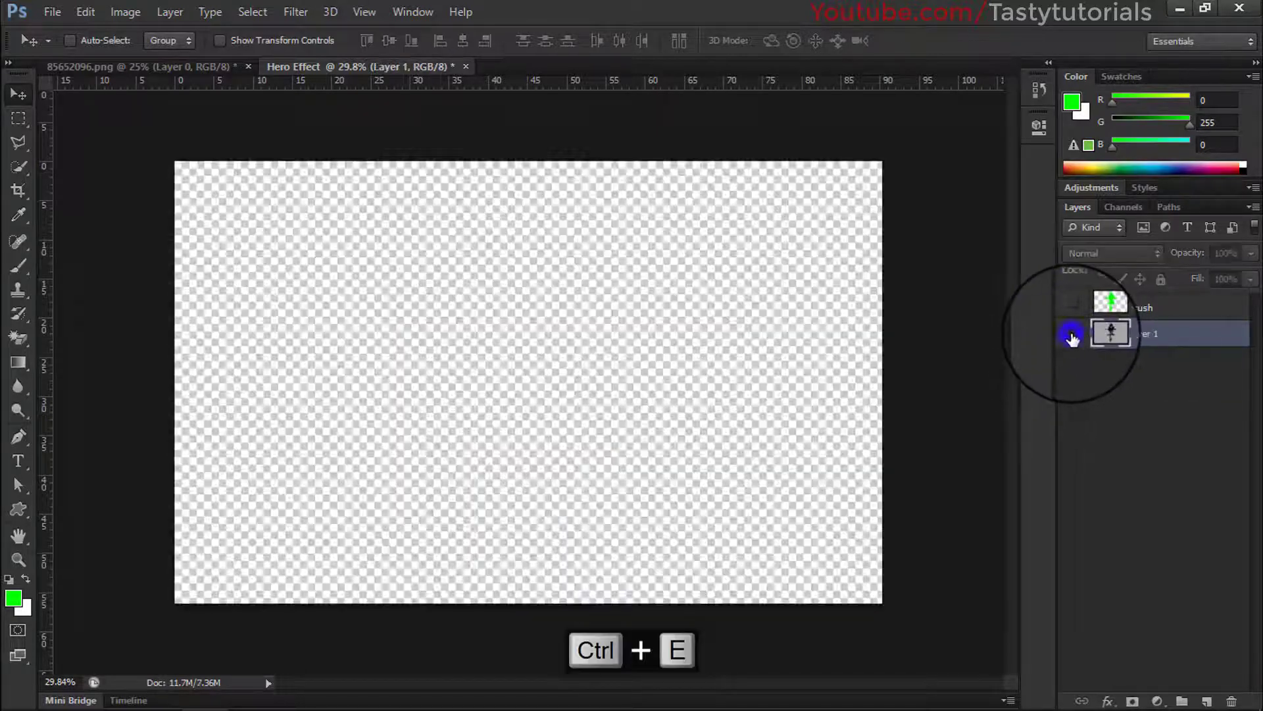
{"action": "left_click", "coordinate": [1072, 335]}
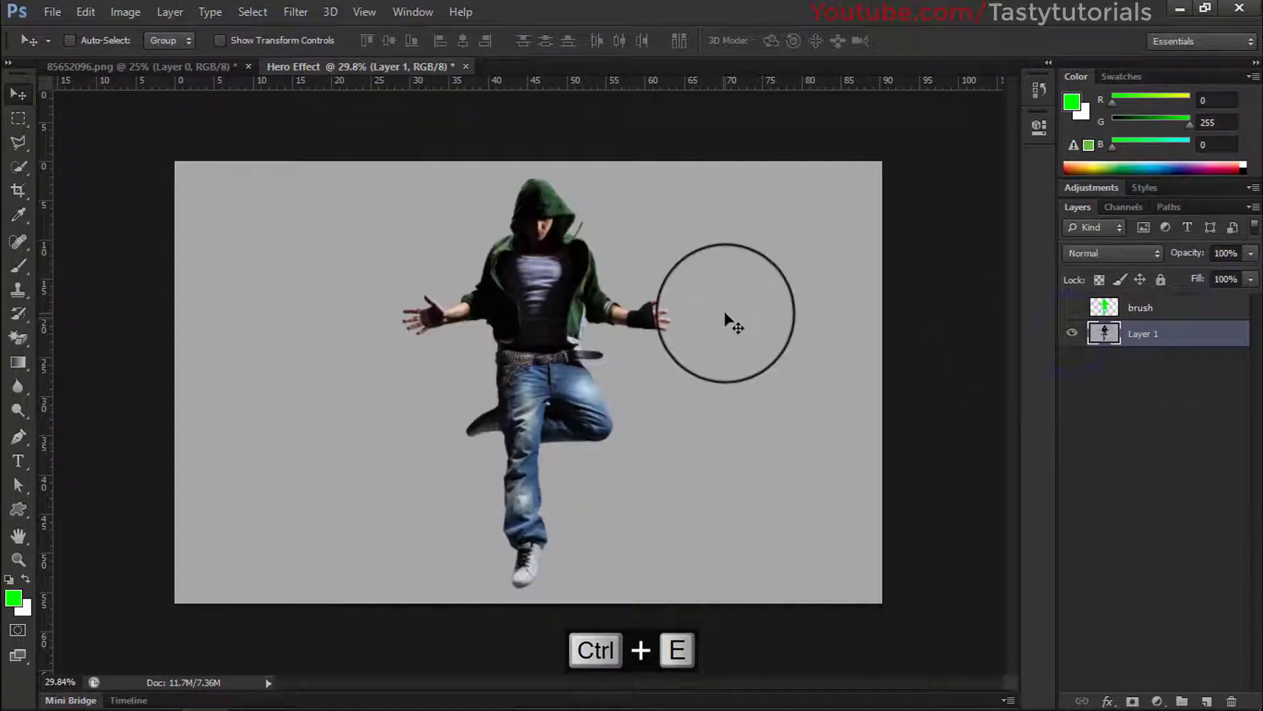
- Crop the canvas on both sides of the man to about 68 cm wide, keeping the full height
{"action": "left_click_drag", "start_coordinate": [714, 323], "coordinate": [389, 310]}
{"action": "mouse_move", "coordinate": [781, 310]}
{"action": "left_mouse_down"}
{"action": "mouse_move", "coordinate": [622, 342]}
{"action": "mouse_move", "coordinate": [490, 291]}
{"action": "left_mouse_up"}
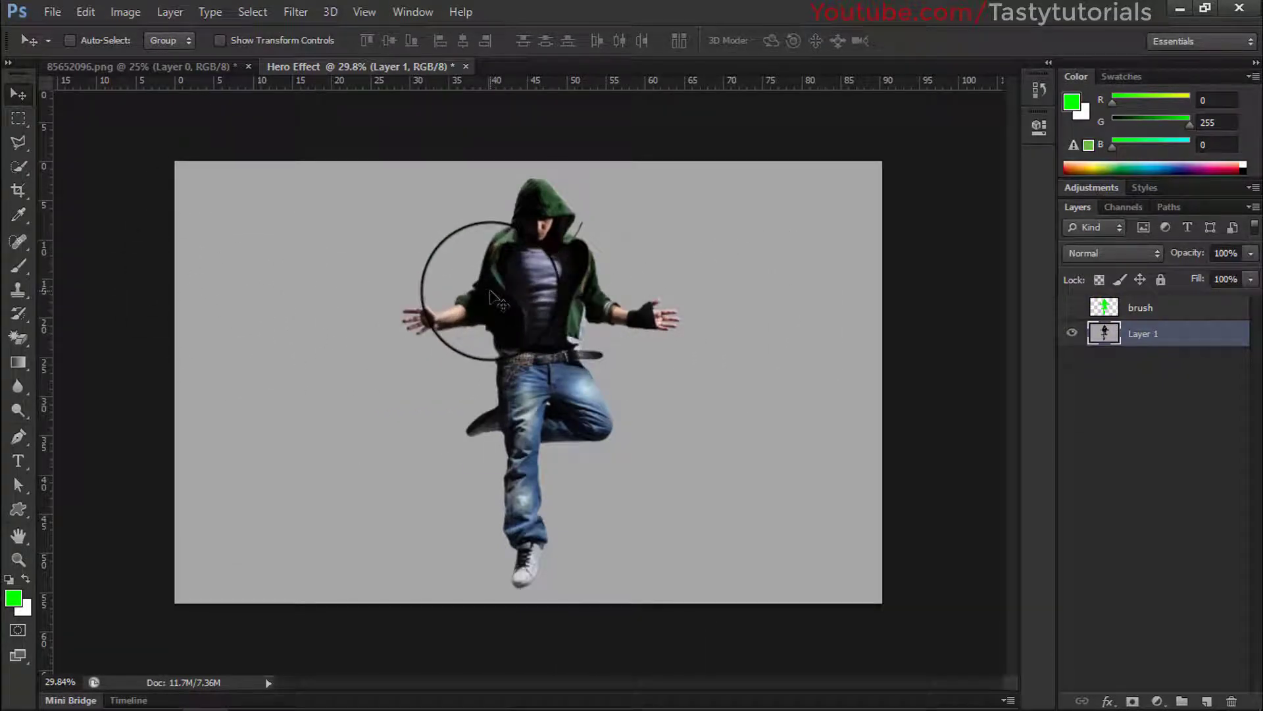
{"action": "key", "text": "c"}
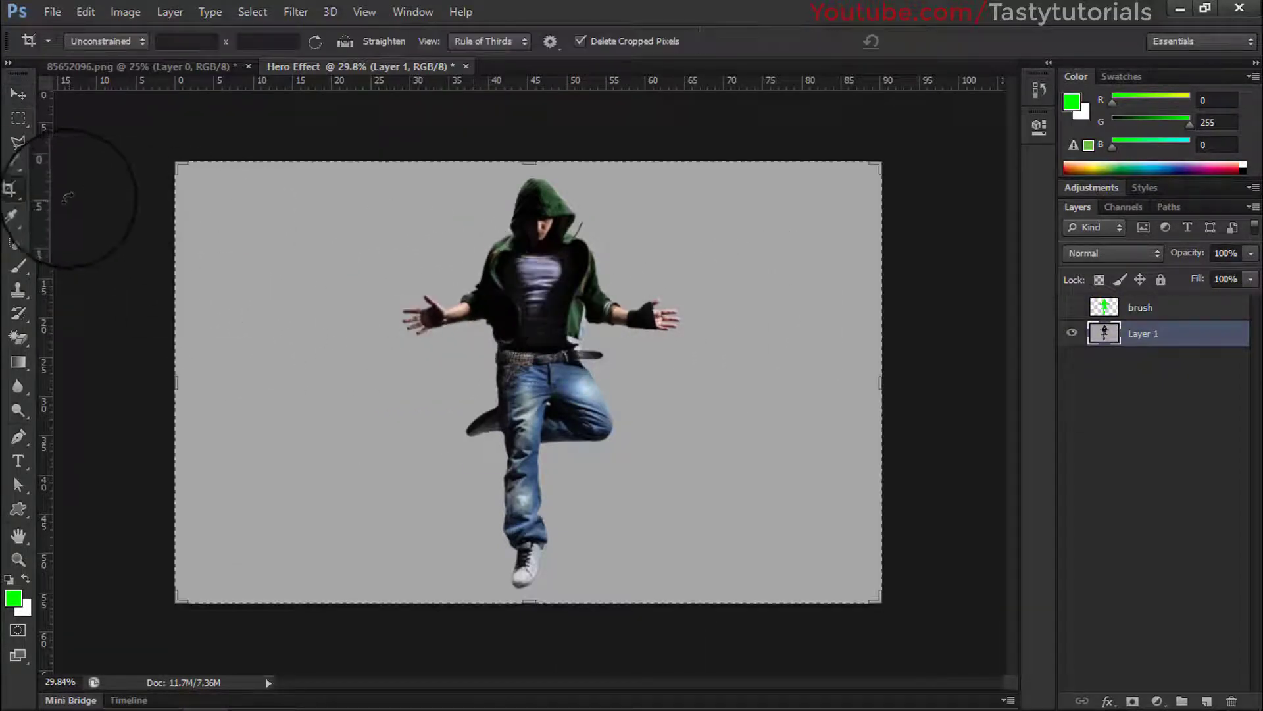
{"action": "left_click", "coordinate": [431, 268]}
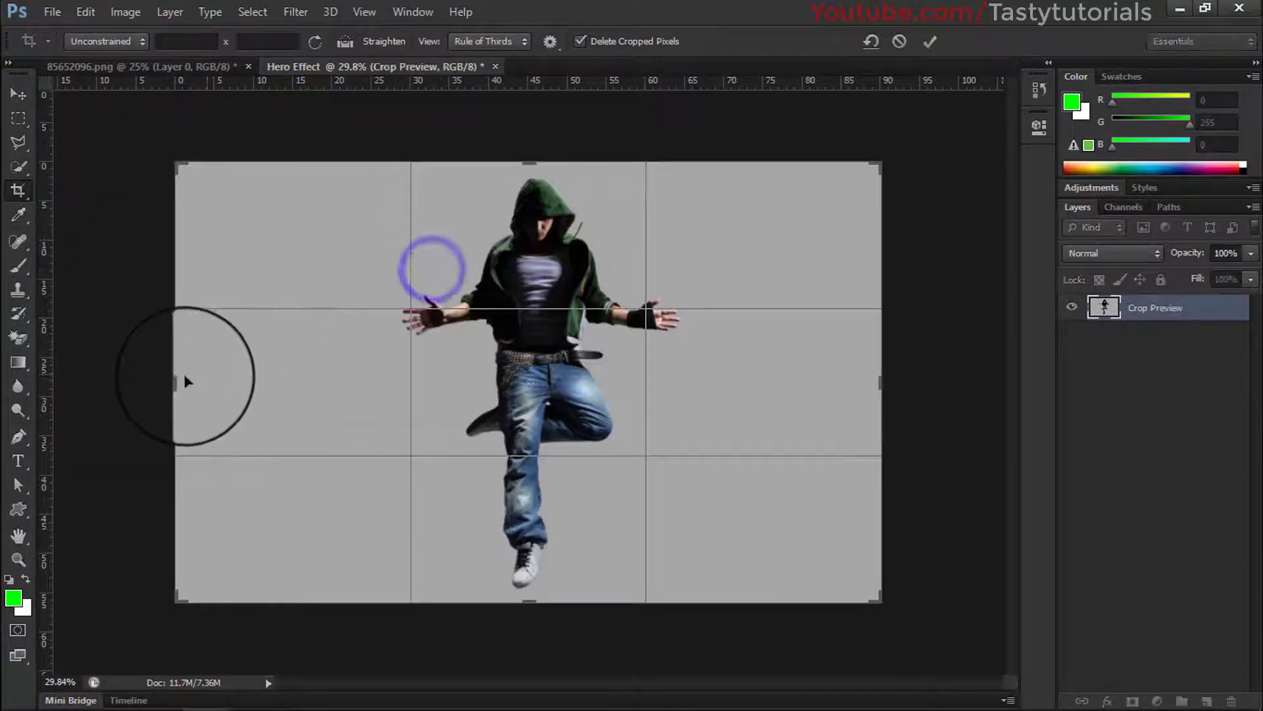
{"action": "left_click_drag", "start_coordinate": [179, 380], "coordinate": [223, 370]}
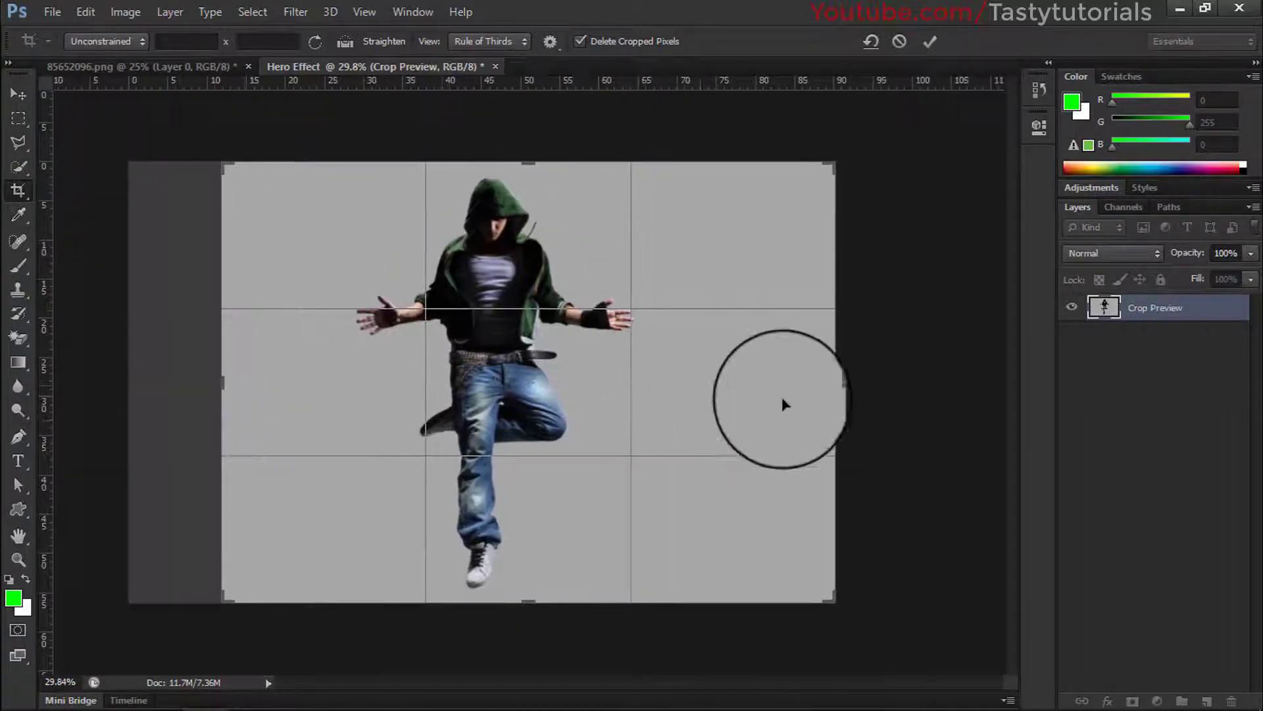
{"action": "left_click_drag", "start_coordinate": [831, 377], "coordinate": [803, 378]}
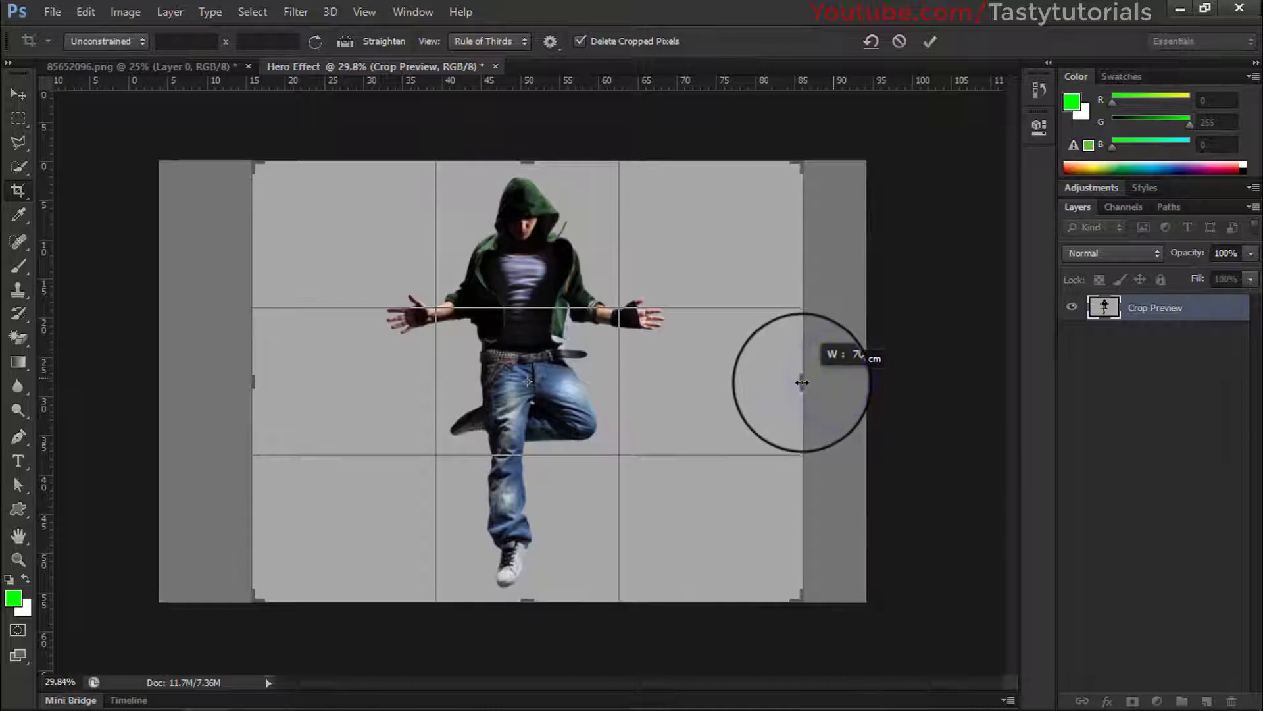
{"action": "left_click_drag", "start_coordinate": [255, 387], "coordinate": [262, 376]}
{"action": "left_click", "coordinate": [928, 36]}
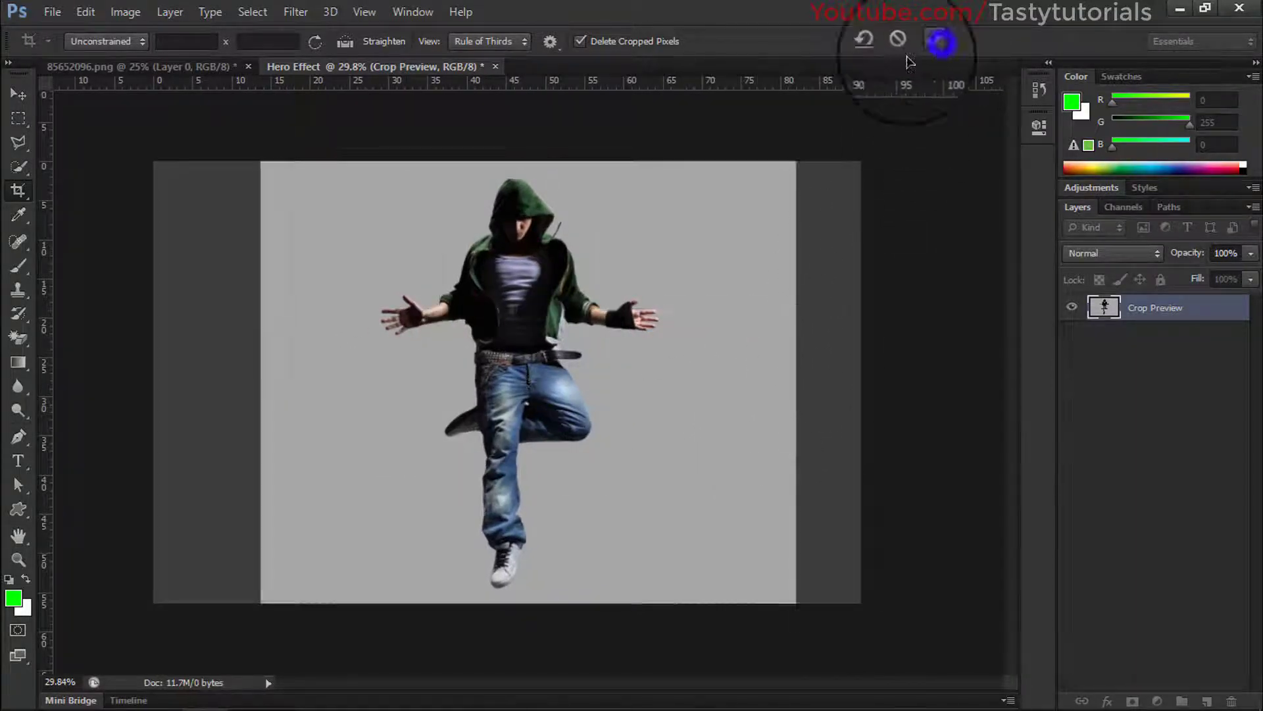
{"action": "key", "text": "v"}
{"action": "scroll", "coordinate": [546, 372], "scroll_direction": "up", "scroll_amount": 1}
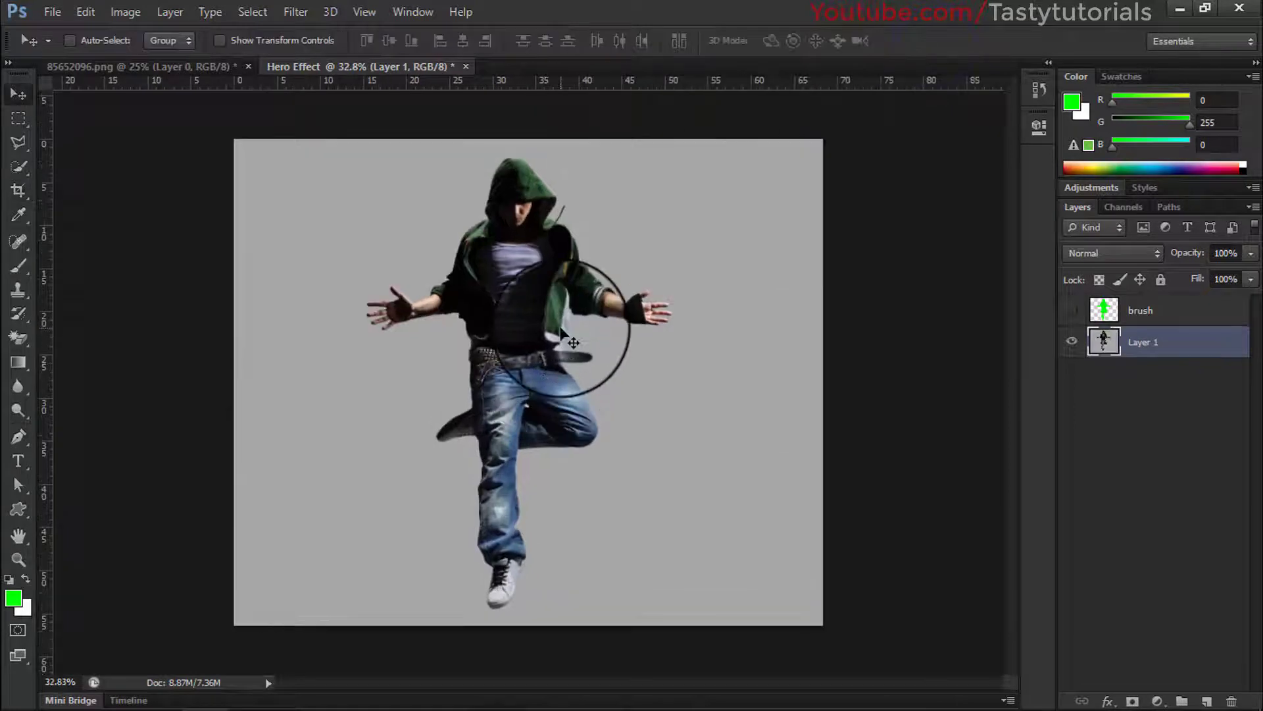
- Convert the merged Layer 1 into the locked Background layer and show the green brush layer above it
{"action": "left_click_drag", "start_coordinate": [1152, 357], "coordinate": [1126, 374]}
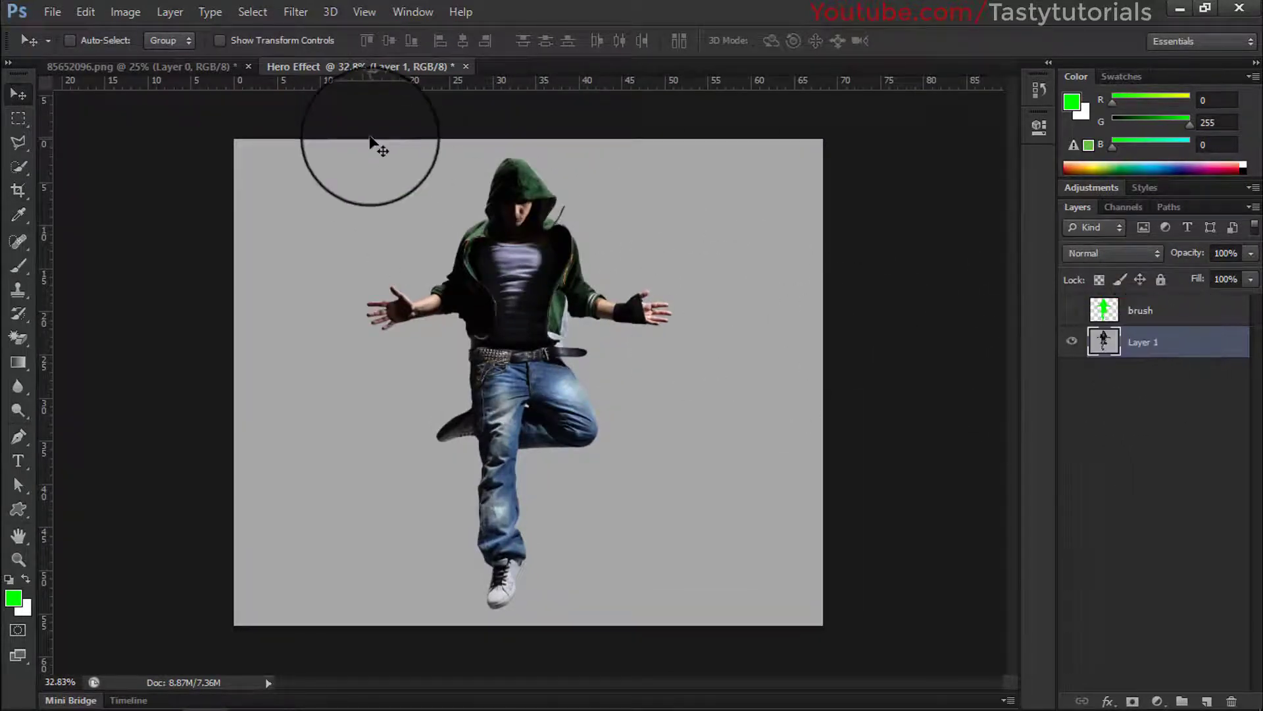
{"action": "left_click", "coordinate": [170, 12]}
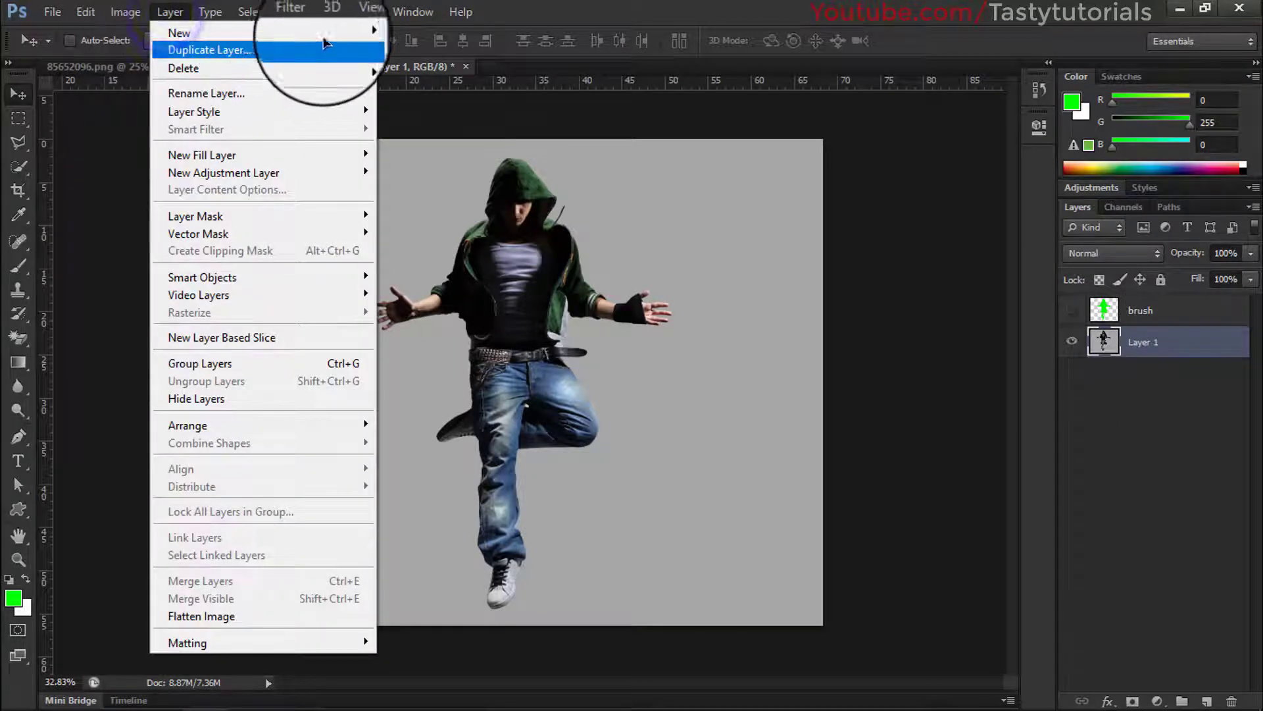
{"action": "mouse_move", "coordinate": [355, 32]}
{"action": "left_click", "coordinate": [1089, 347]}
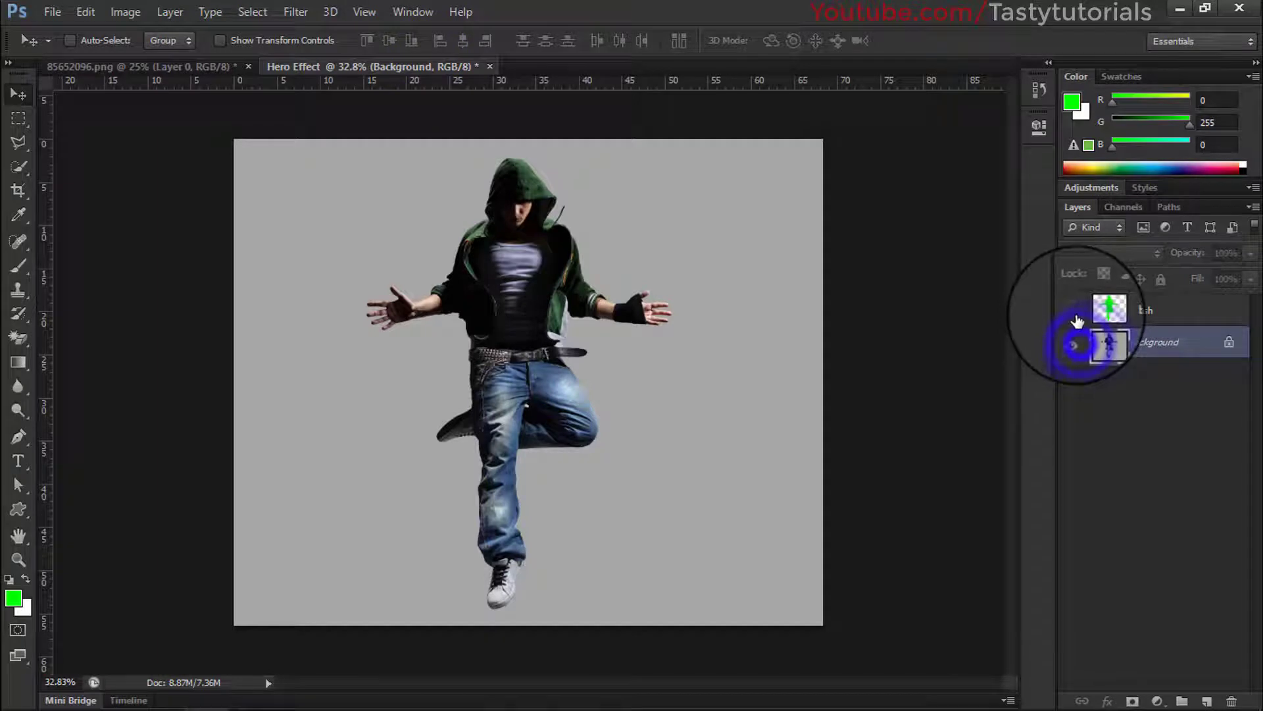
{"action": "left_click", "coordinate": [1075, 310]}
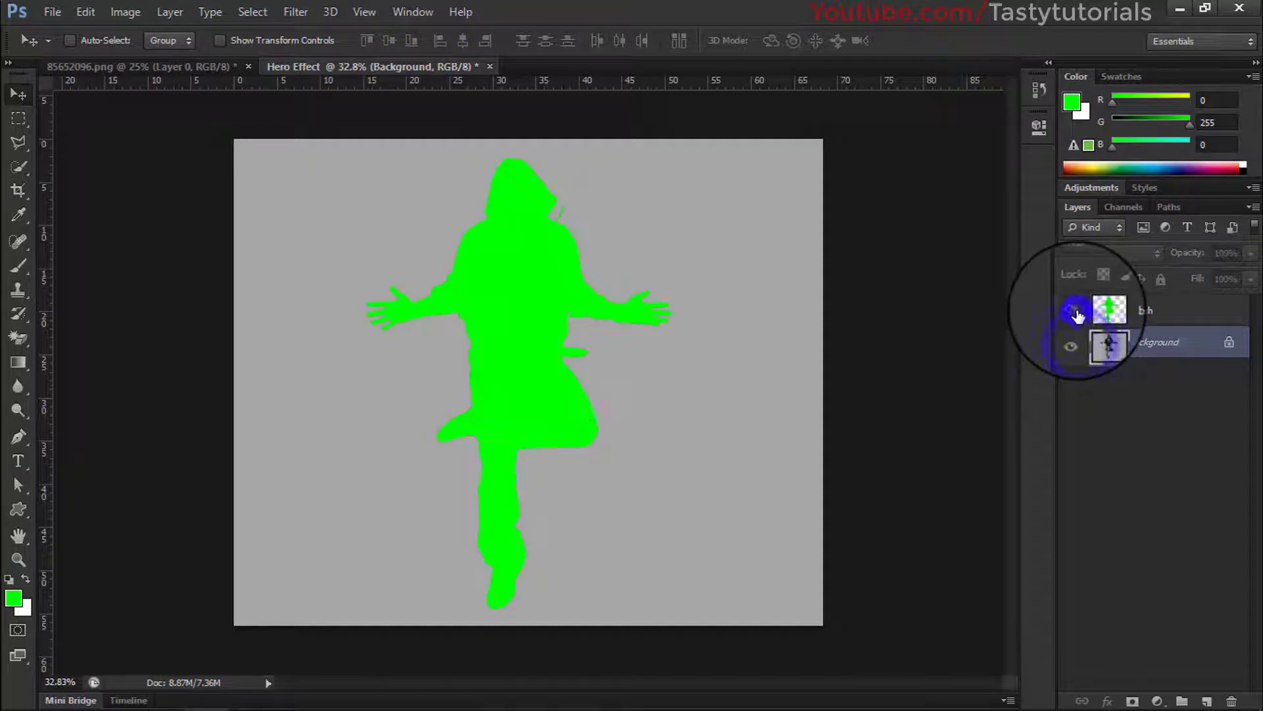
- Toggle the brush layer's visibility to check it, and open the Preset Manager on the Brushes presets
{"action": "left_click", "coordinate": [1076, 312]}
{"action": "left_click", "coordinate": [1076, 312]}
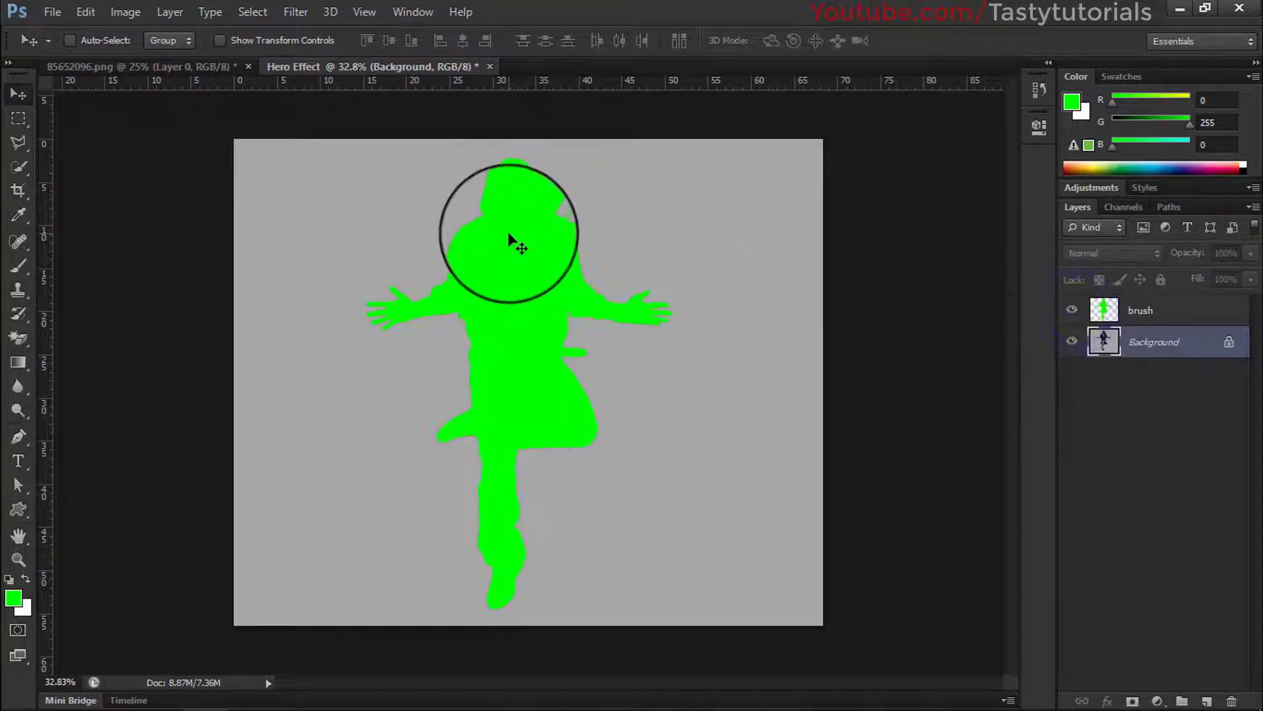
{"action": "left_click", "coordinate": [86, 12]}
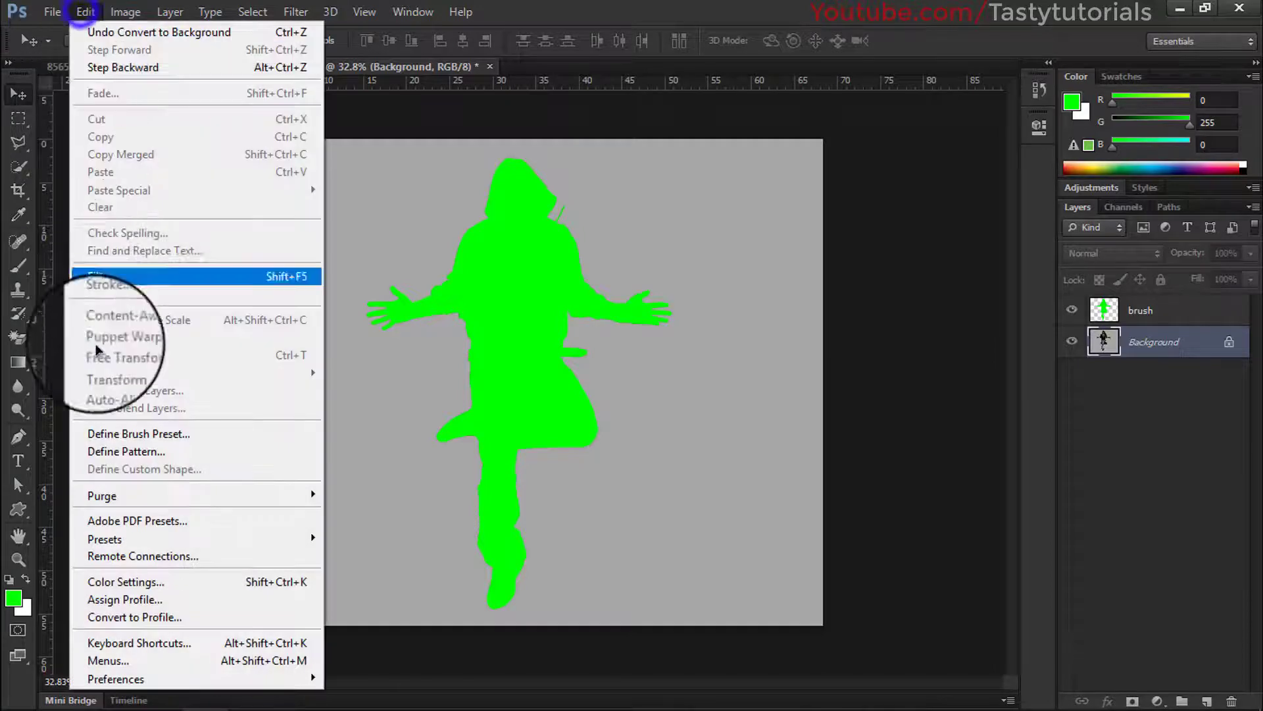
{"action": "left_click", "coordinate": [185, 538]}
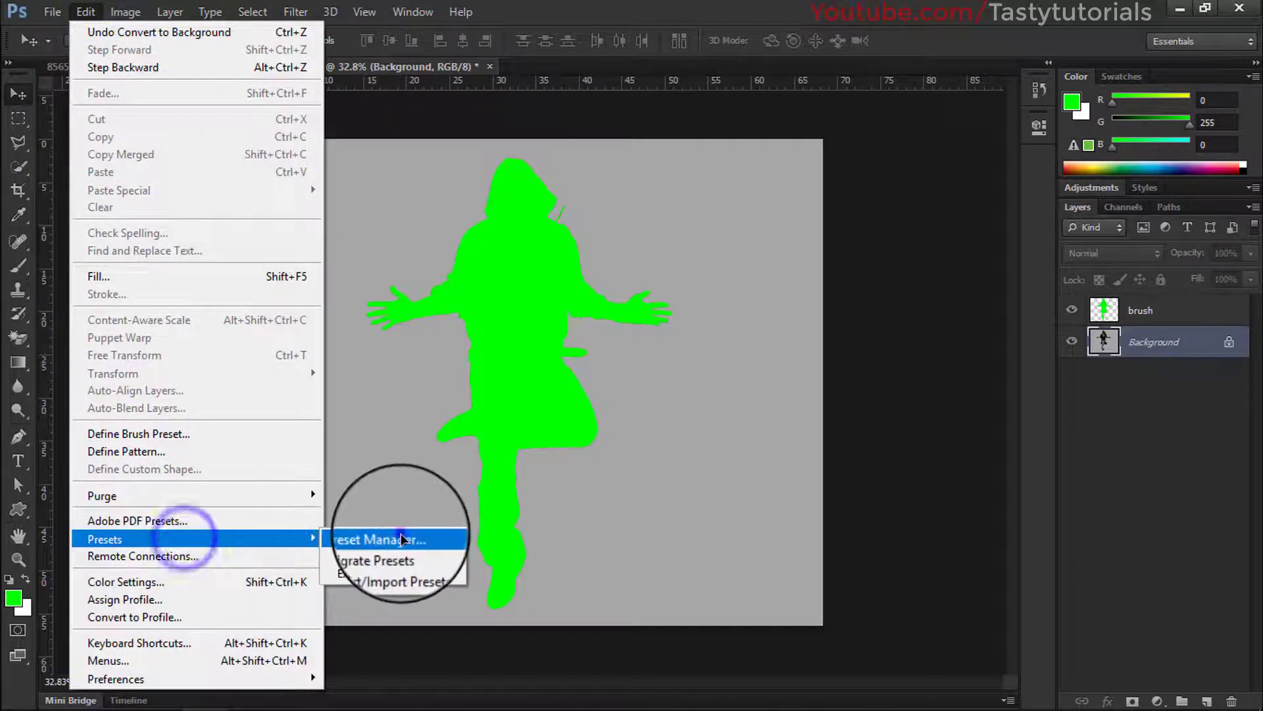
{"action": "left_click", "coordinate": [401, 538]}
{"action": "left_click_drag", "start_coordinate": [526, 71], "coordinate": [494, 81]}
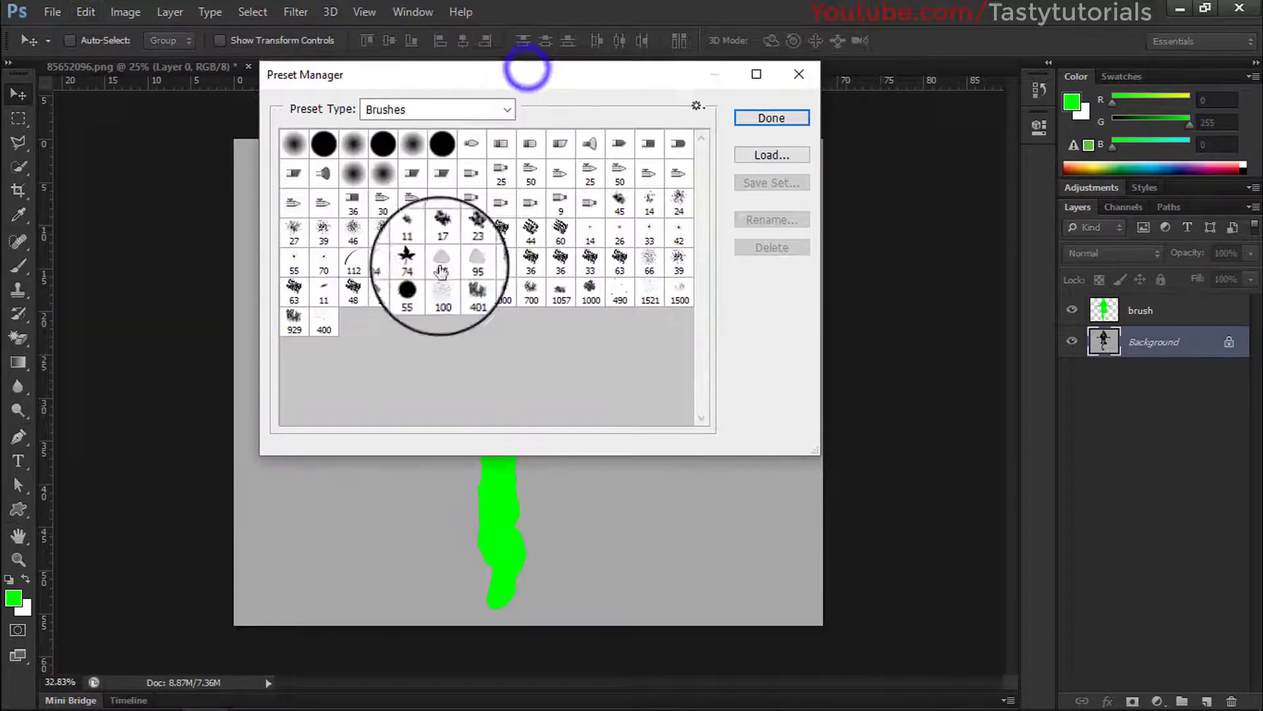
- Start loading a brush set and browse to the PS folder on the Desktop
{"action": "left_click", "coordinate": [756, 155]}
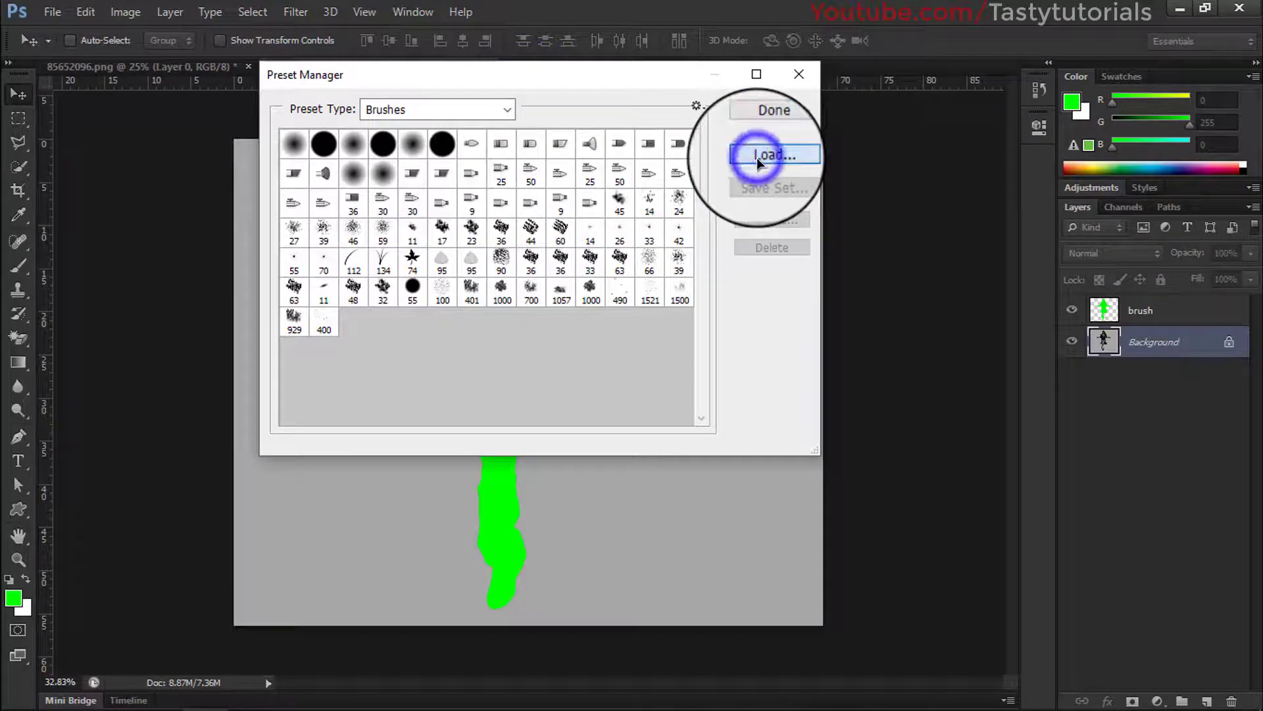
{"action": "left_click_drag", "start_coordinate": [625, 119], "coordinate": [517, 64]}
{"action": "left_click", "coordinate": [422, 220]}
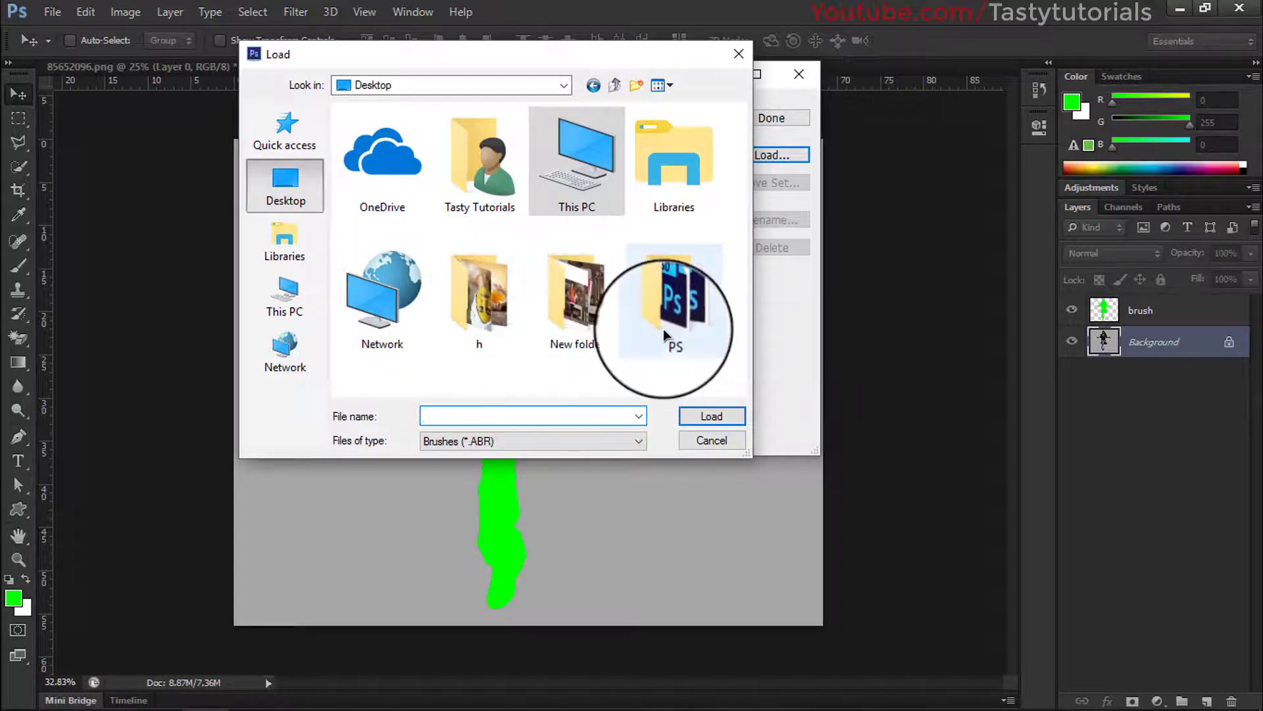
{"action": "double_click", "coordinate": [665, 299]}
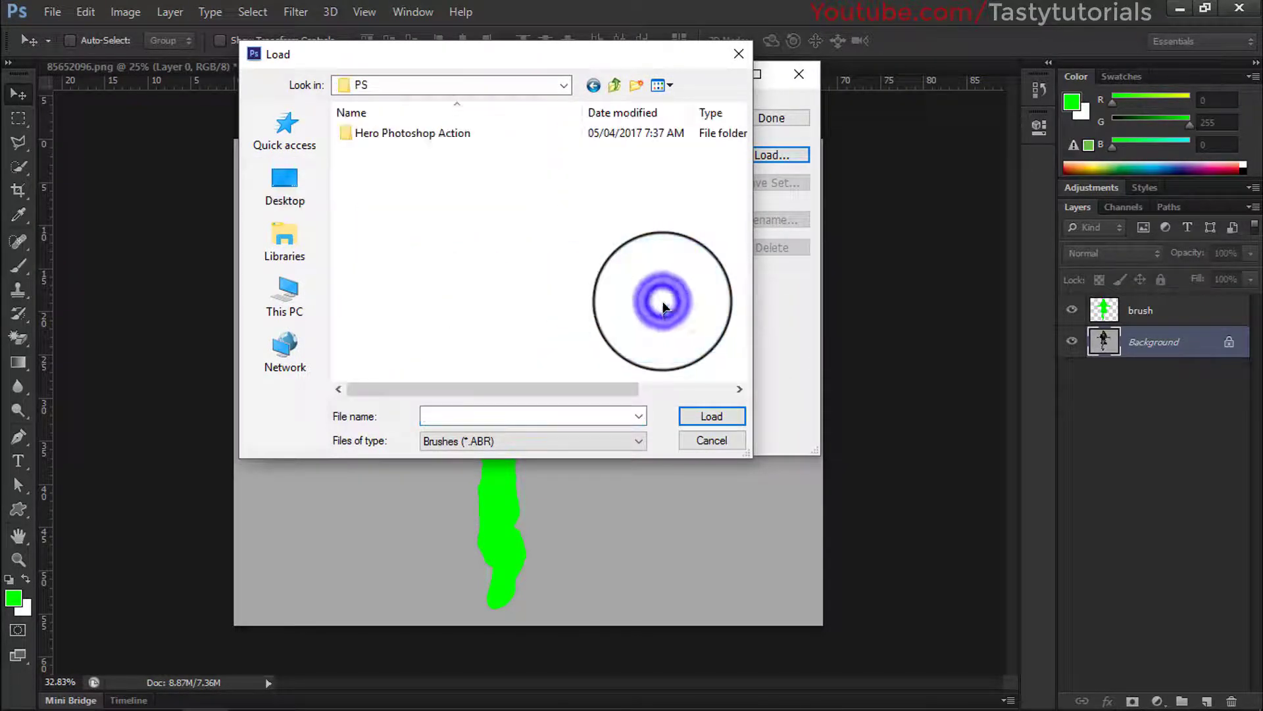
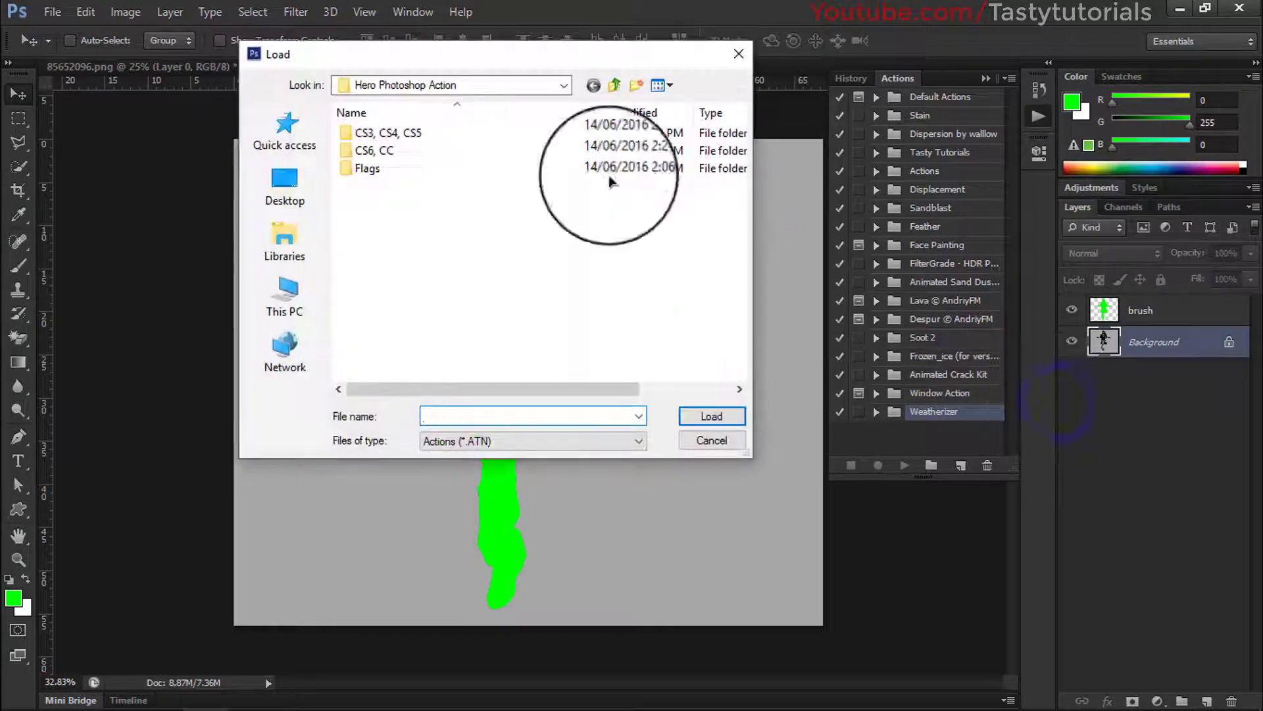
- Load the Hero.atn action set from the CS6, CC folder inside Hero Photoshop Action
{"action": "left_click_drag", "start_coordinate": [383, 63], "coordinate": [409, 58]}
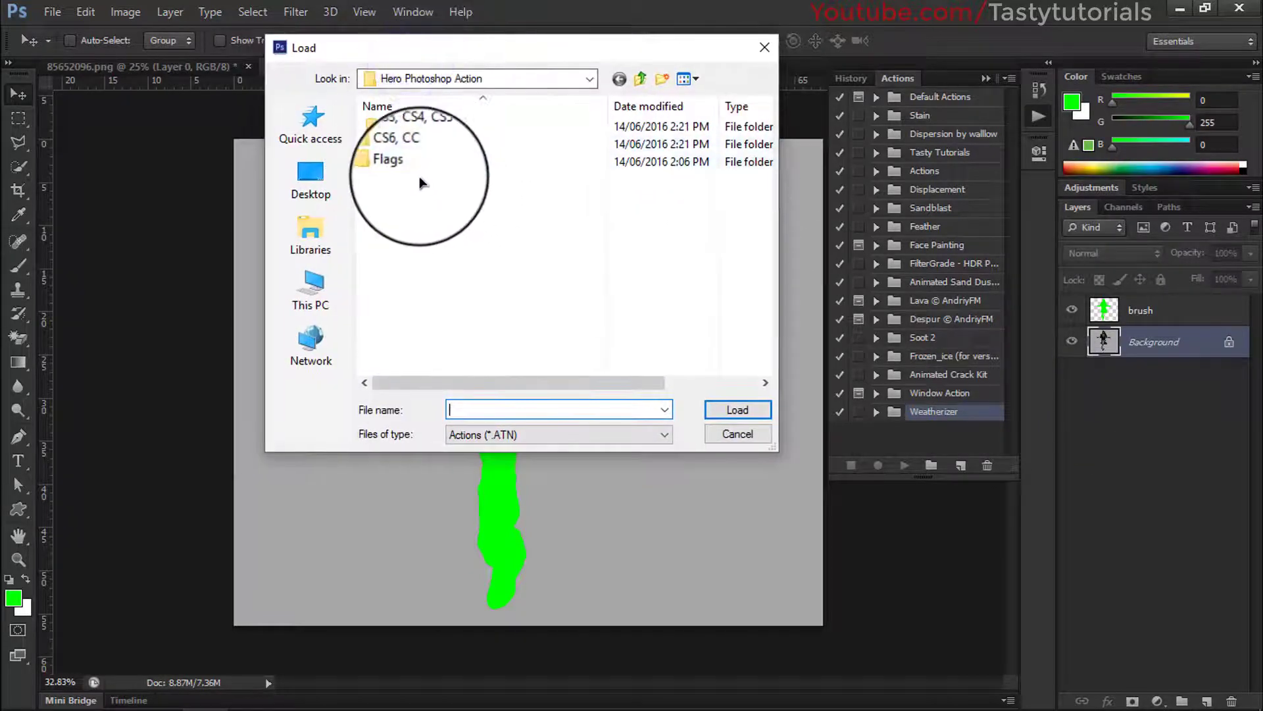
{"action": "double_click", "coordinate": [415, 159]}
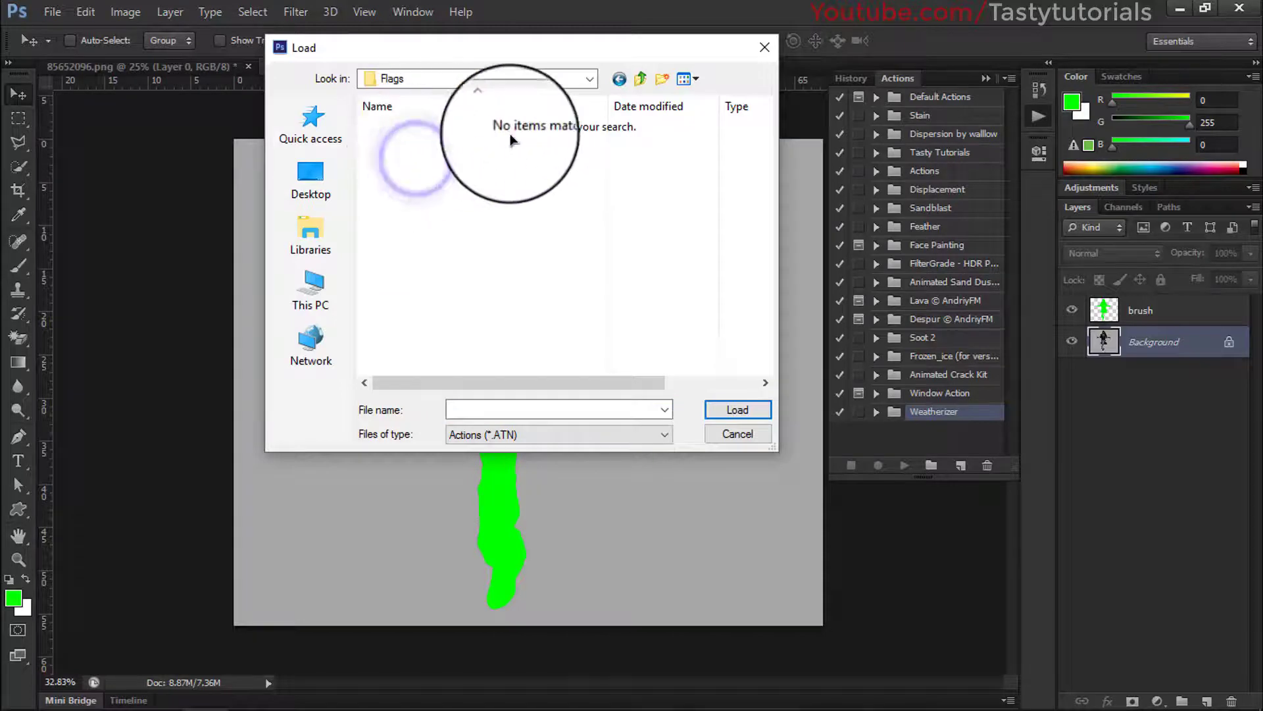
{"action": "left_click", "coordinate": [618, 78]}
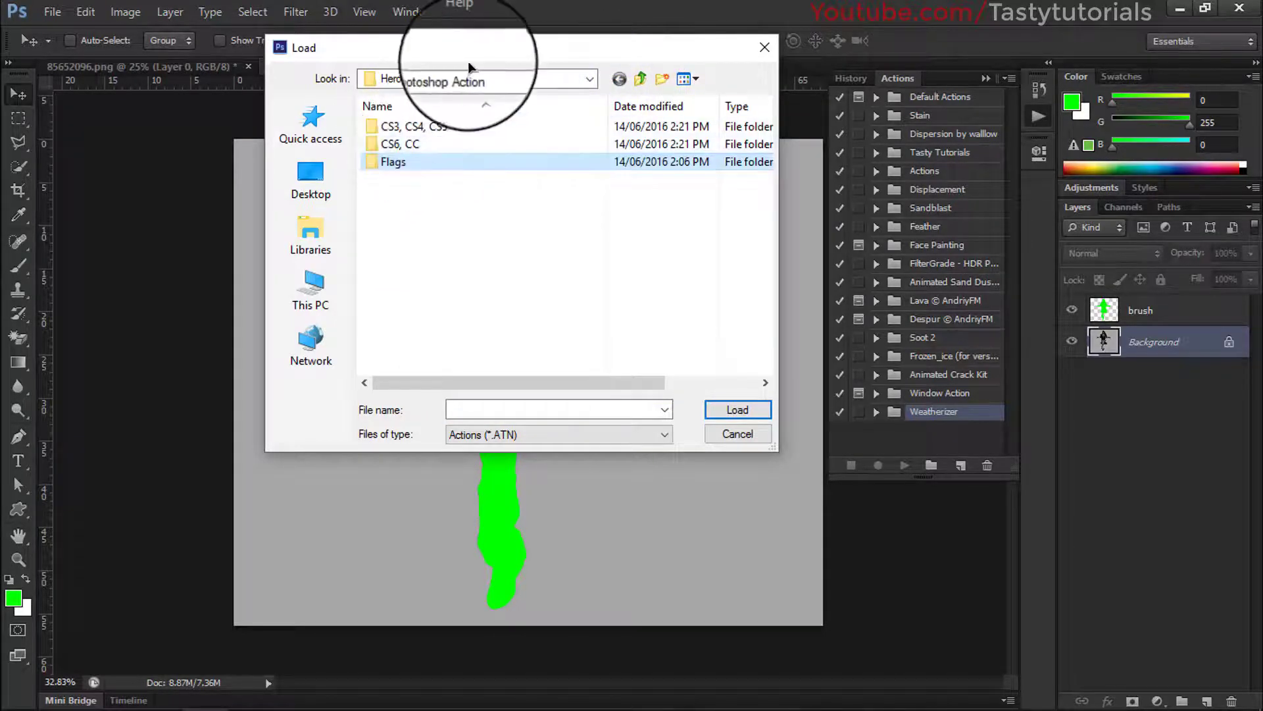
{"action": "left_click_drag", "start_coordinate": [468, 47], "coordinate": [459, 80]}
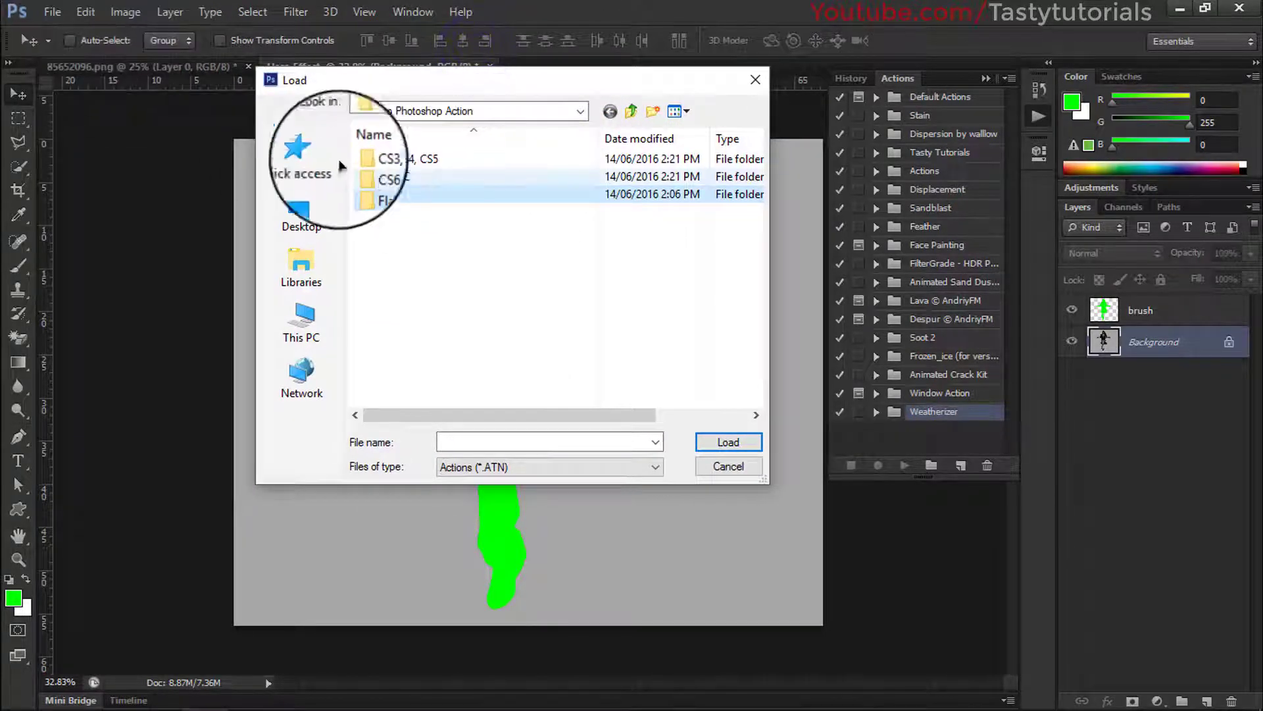
{"action": "left_click", "coordinate": [387, 176]}
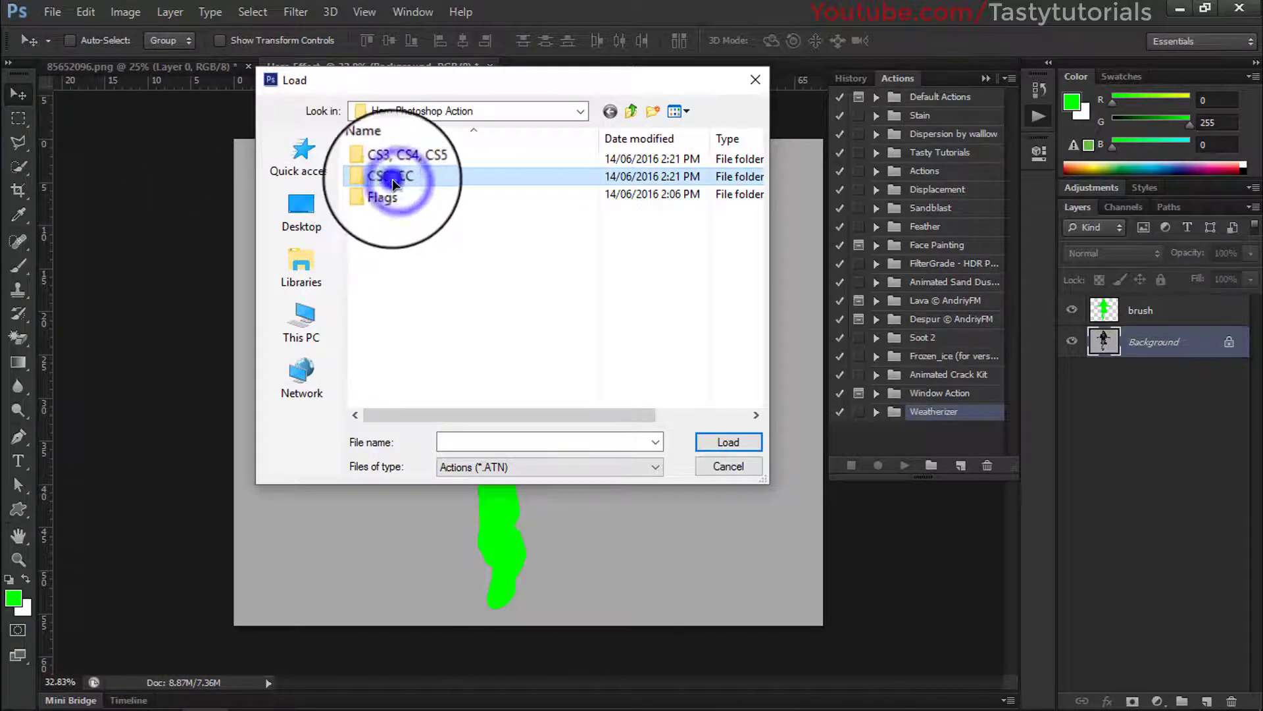
{"action": "double_click", "coordinate": [388, 176]}
{"action": "left_click", "coordinate": [401, 152]}
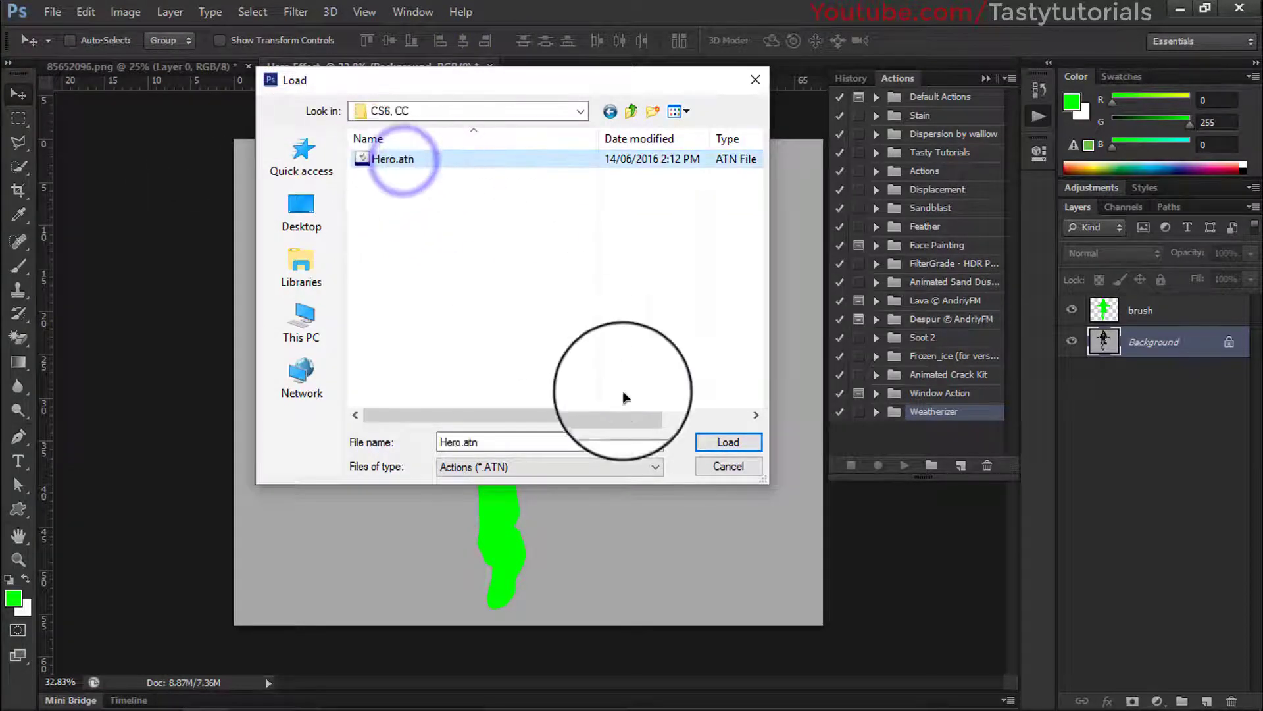
{"action": "left_click", "coordinate": [718, 450]}
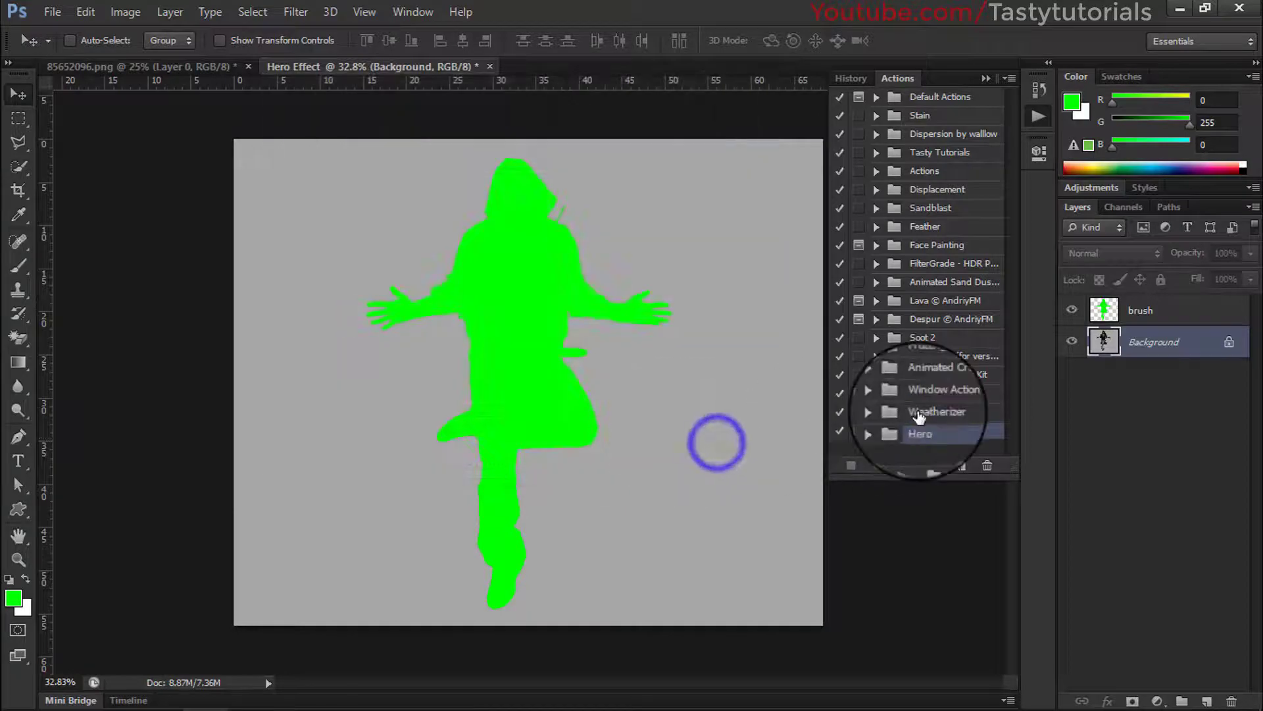
- Expand the Hero set and its Hero action, and widen the Actions panel to review the recorded commands
{"action": "left_click", "coordinate": [875, 431]}
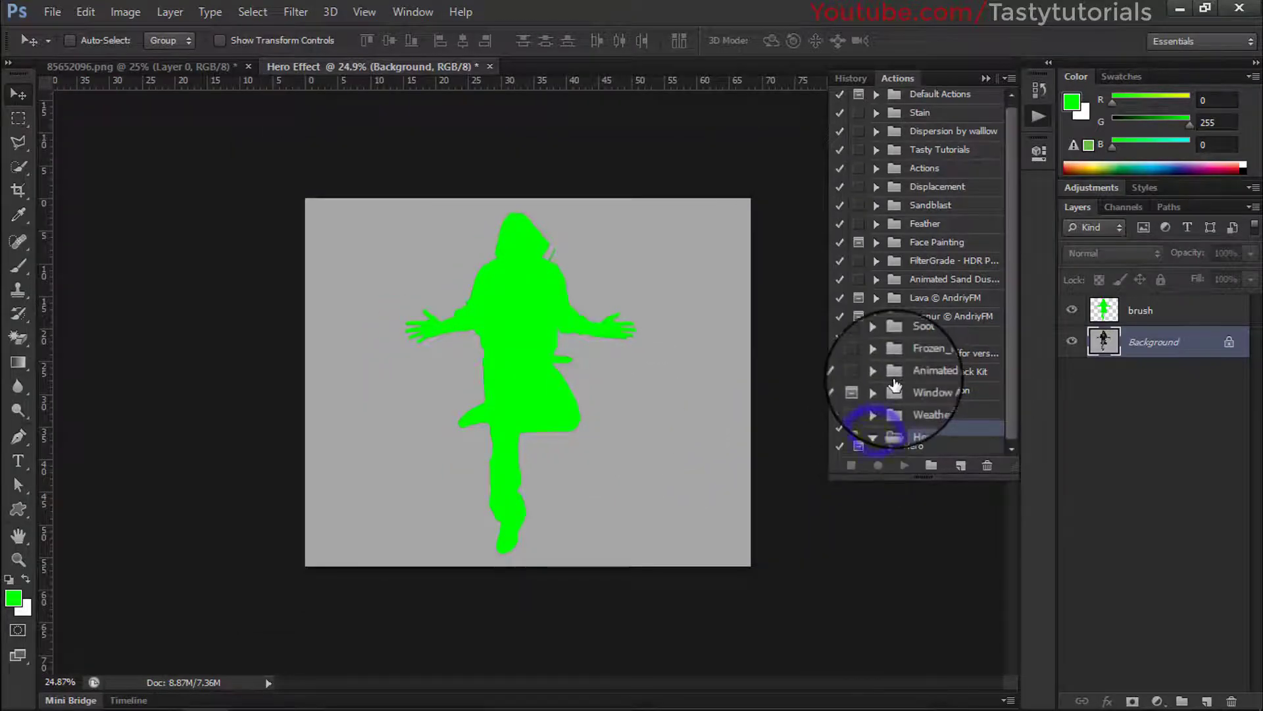
{"action": "left_click", "coordinate": [915, 447]}
{"action": "left_click", "coordinate": [886, 447]}
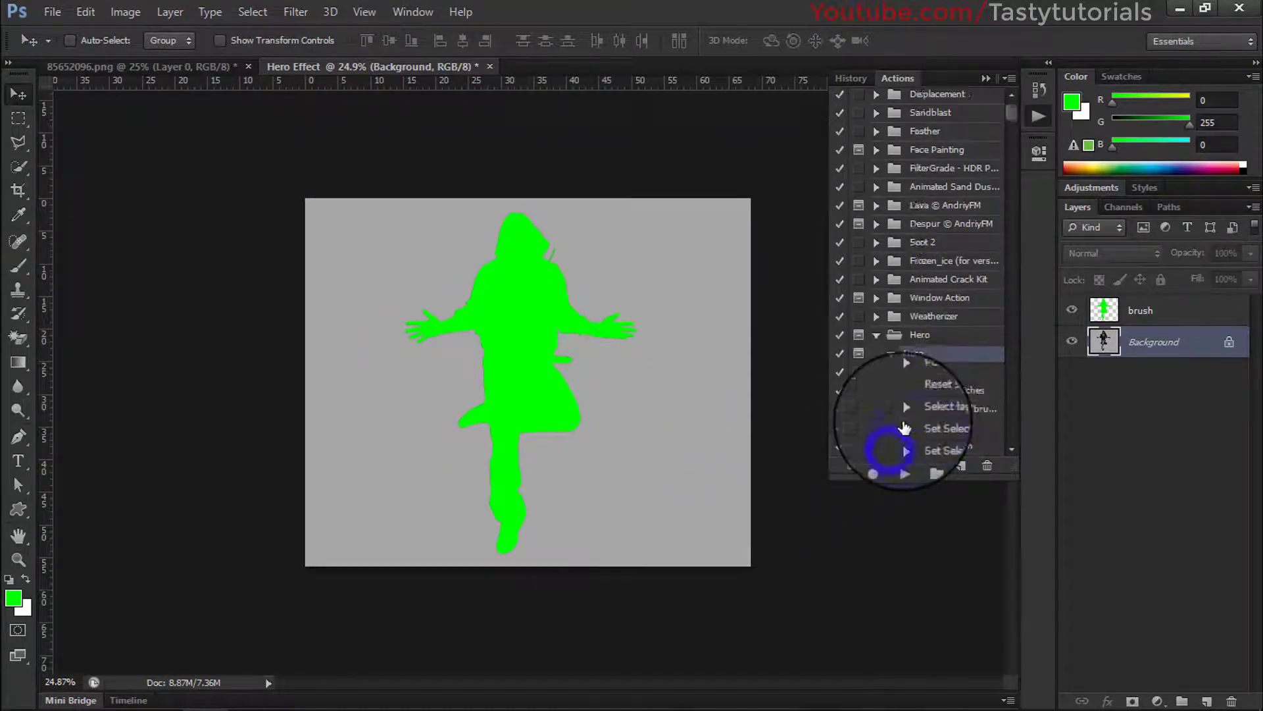
{"action": "mouse_move", "coordinate": [1015, 142]}
{"action": "left_mouse_down"}
{"action": "mouse_move", "coordinate": [1018, 113]}
{"action": "mouse_move", "coordinate": [1018, 127]}
{"action": "left_mouse_up"}
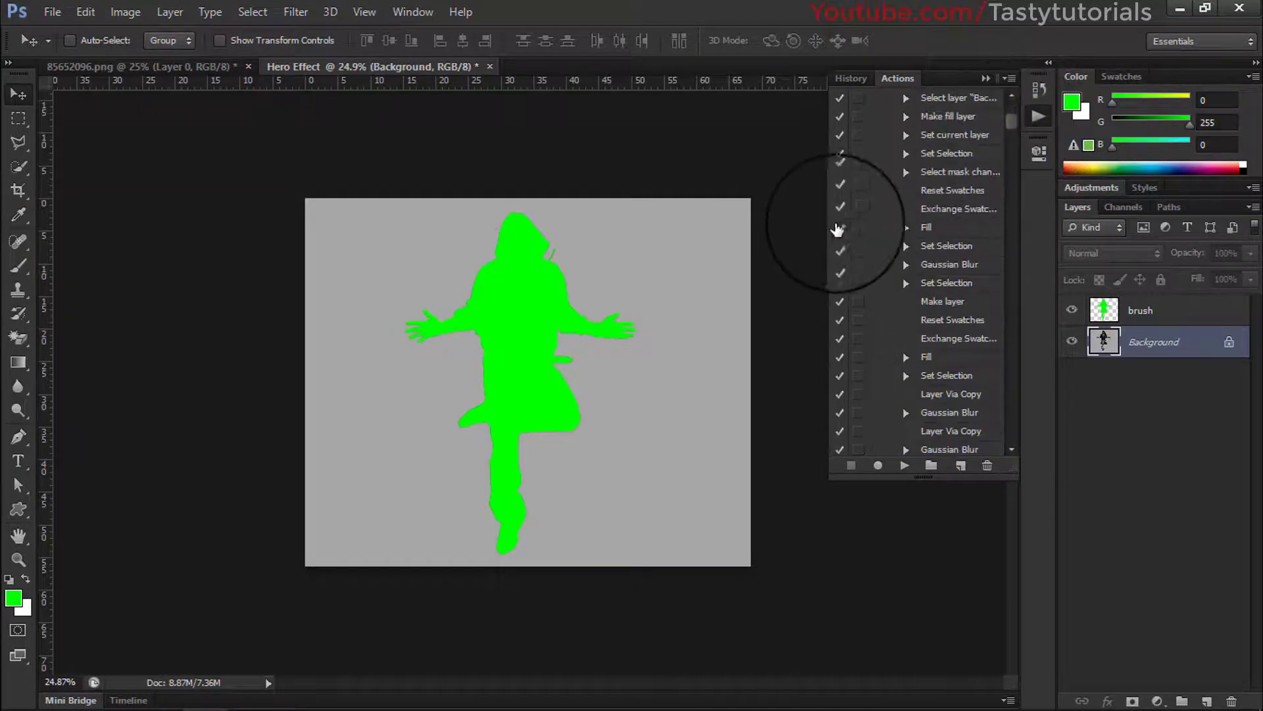
{"action": "left_click_drag", "start_coordinate": [807, 227], "coordinate": [785, 220]}
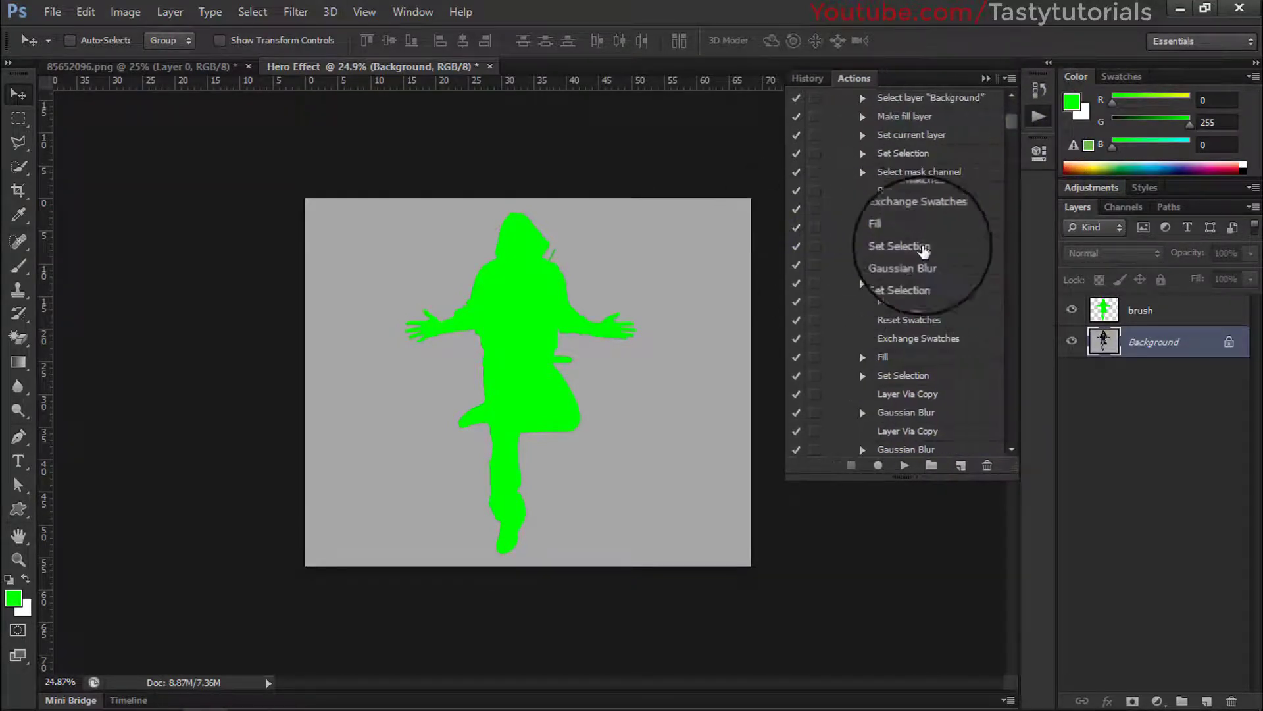
{"action": "left_click_drag", "start_coordinate": [1020, 138], "coordinate": [1017, 98]}
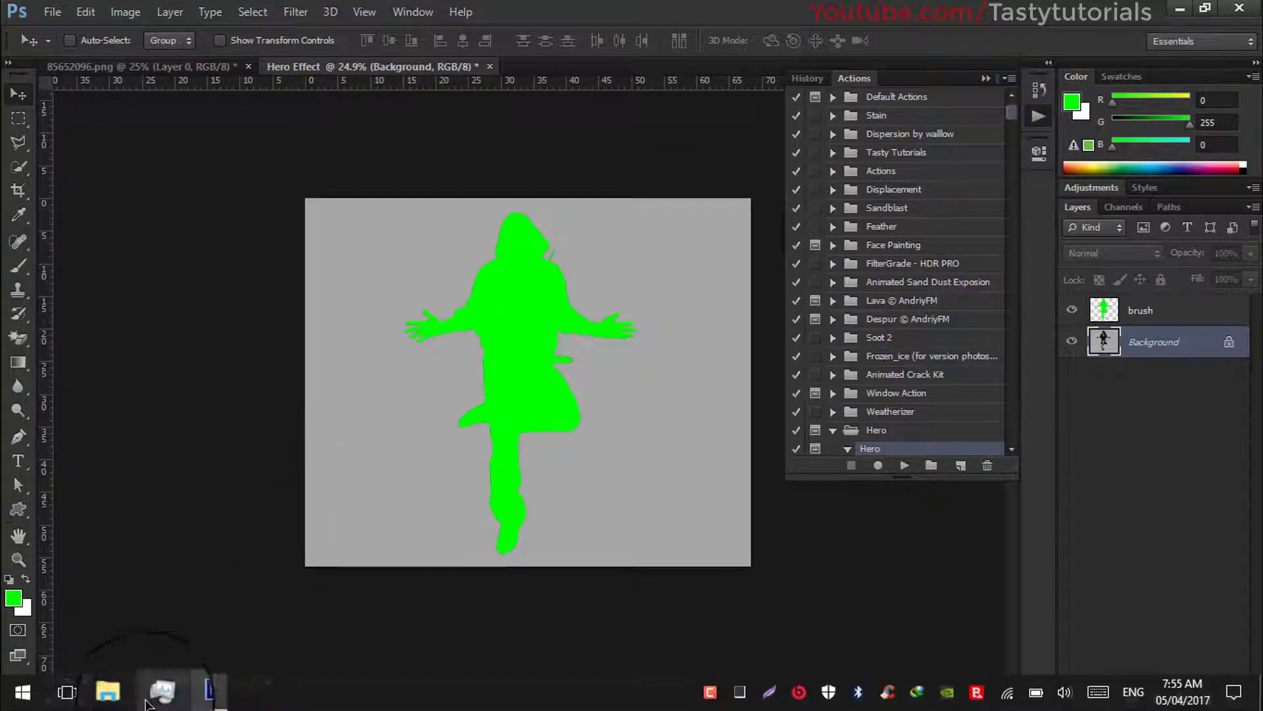
- Switch to File Explorer, view the flag images in the Hero Photoshop Action's Flags folder, and return to Photoshop
{"action": "left_click", "coordinate": [134, 699]}
{"action": "left_click", "coordinate": [216, 274]}
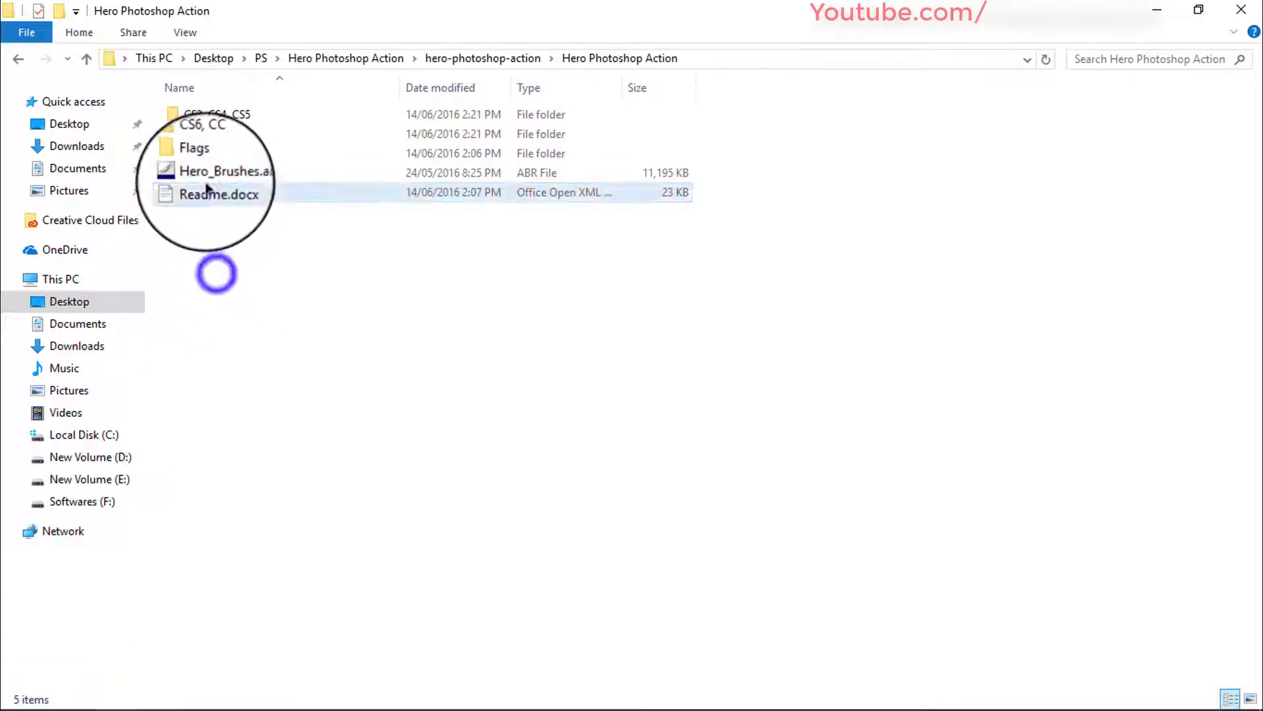
{"action": "double_click", "coordinate": [207, 158]}
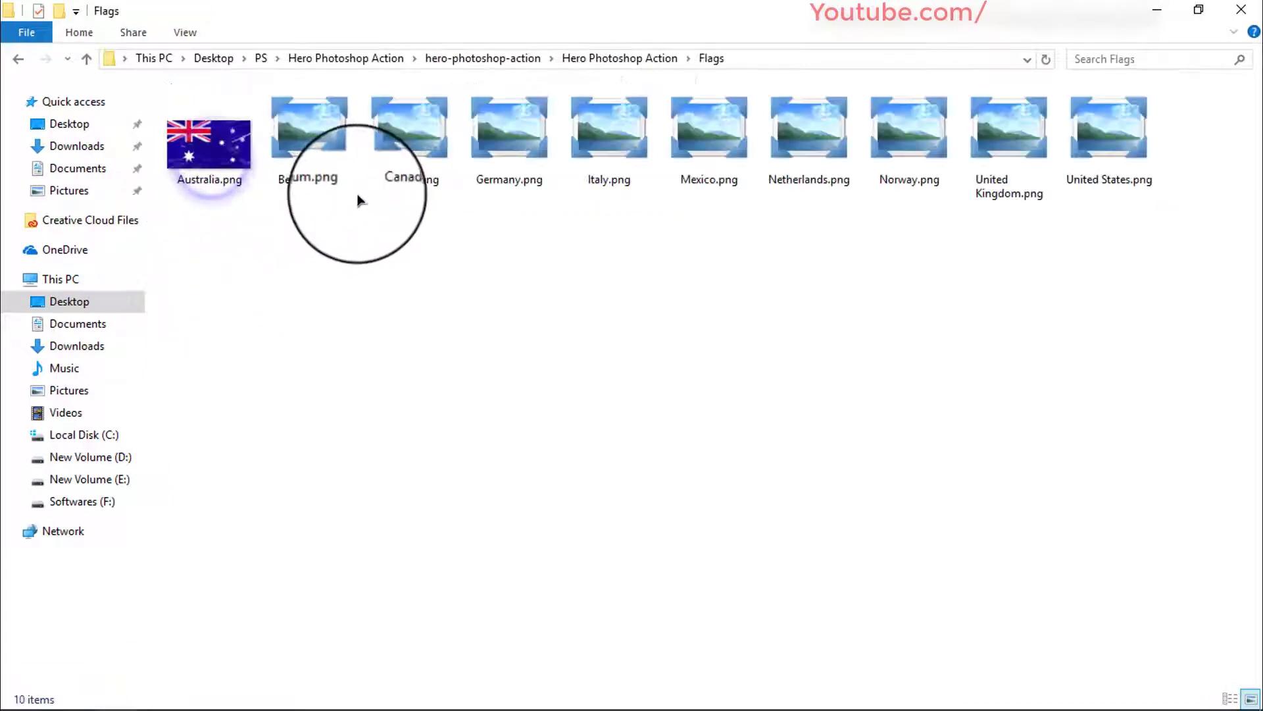
{"action": "left_click", "coordinate": [378, 251]}
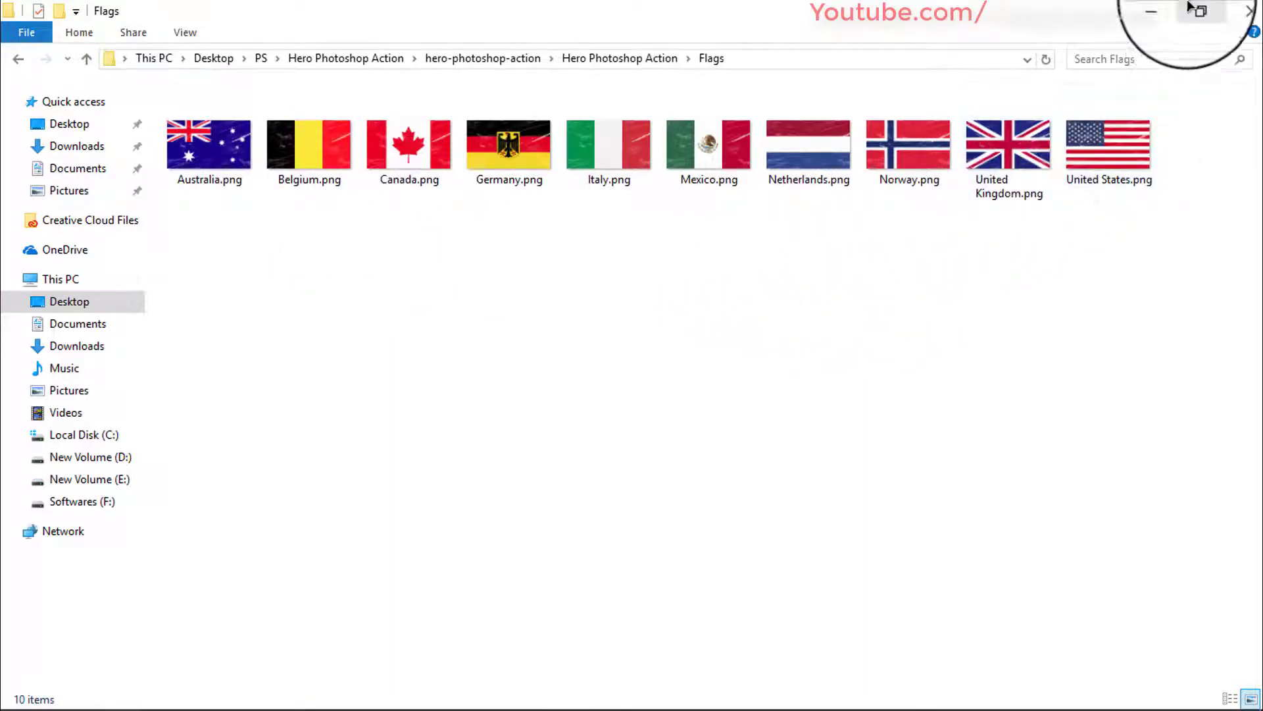
{"action": "left_click", "coordinate": [1158, 6]}
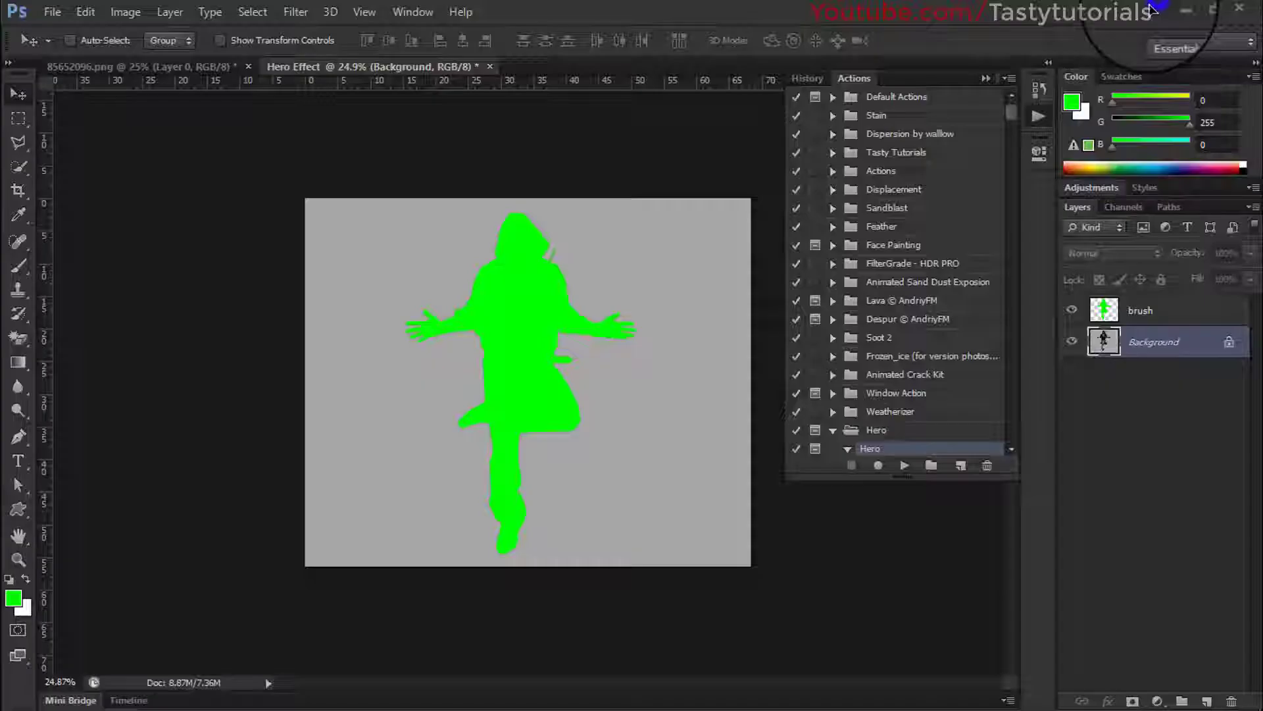
- Check in the Layers Panel Options that Add "copy" to Copied Layers and Groups is enabled, and accept the options
{"action": "scroll", "coordinate": [930, 309], "scroll_direction": "down", "scroll_amount": 6}
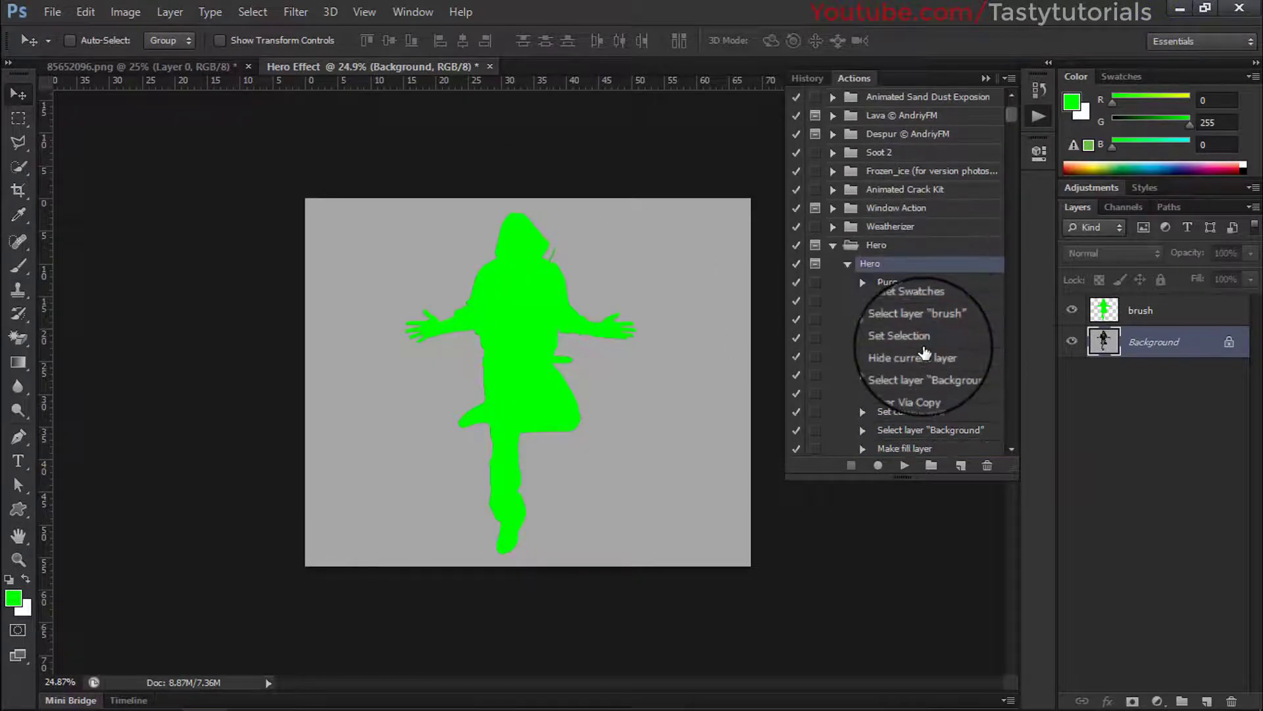
{"action": "scroll", "coordinate": [924, 354], "scroll_direction": "down", "scroll_amount": 1}
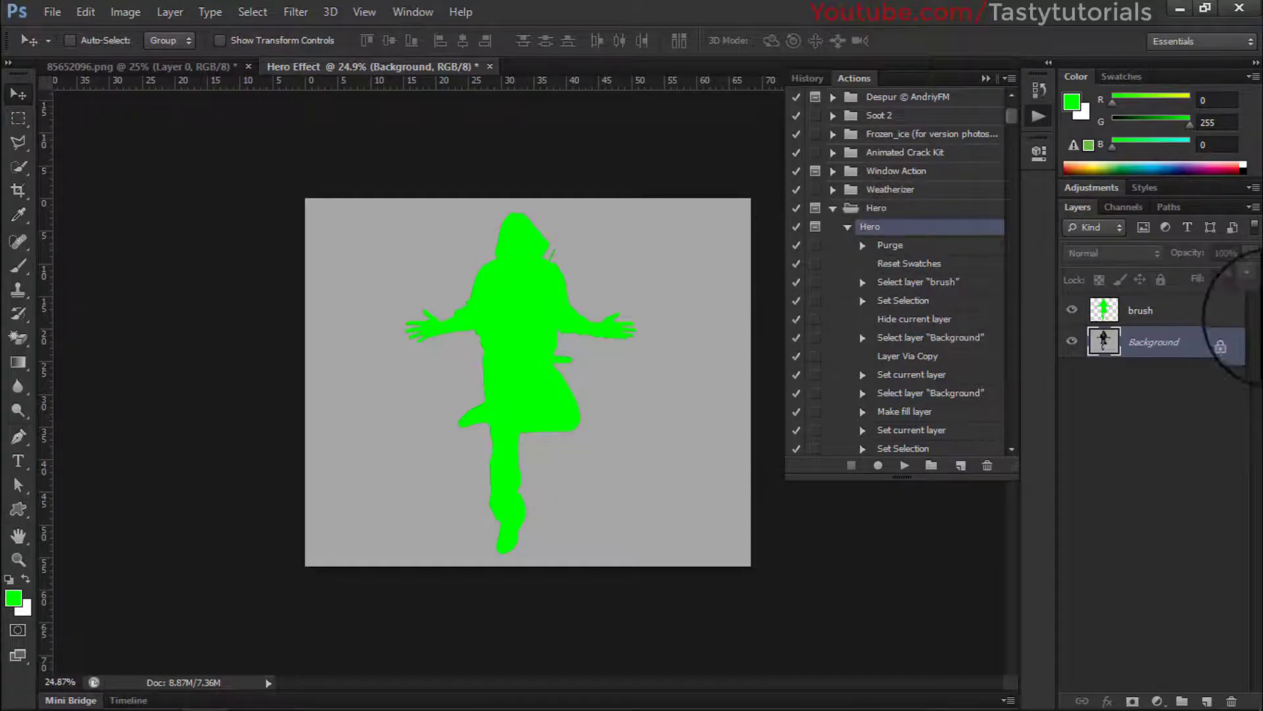
{"action": "left_click", "coordinate": [1250, 208]}
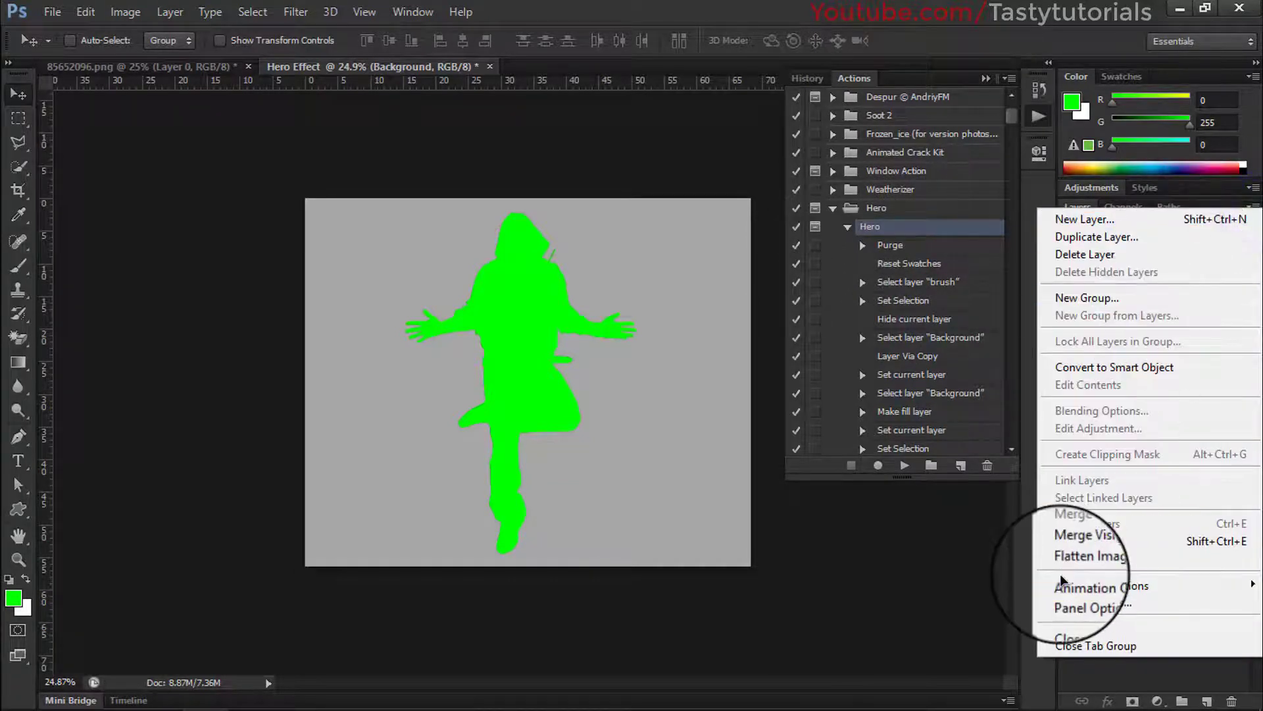
{"action": "left_click", "coordinate": [1068, 600]}
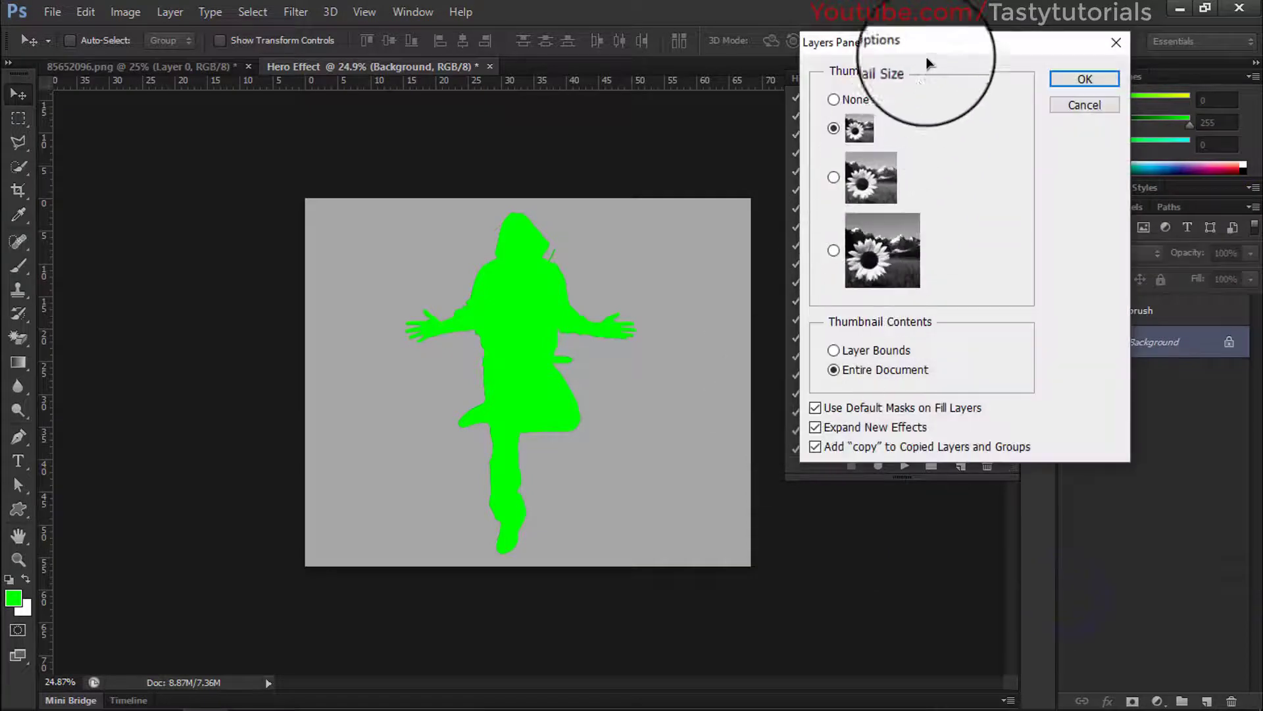
{"action": "left_click_drag", "start_coordinate": [937, 36], "coordinate": [881, 27]}
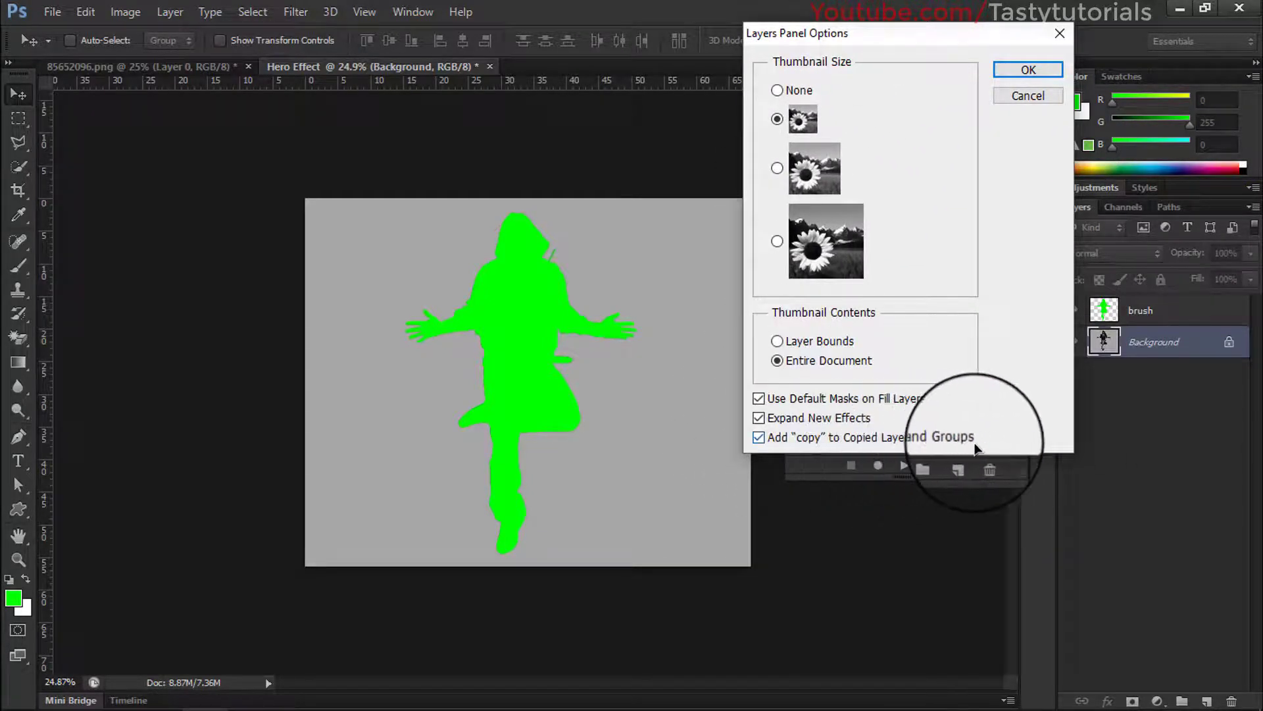
{"action": "left_click", "coordinate": [1012, 77]}
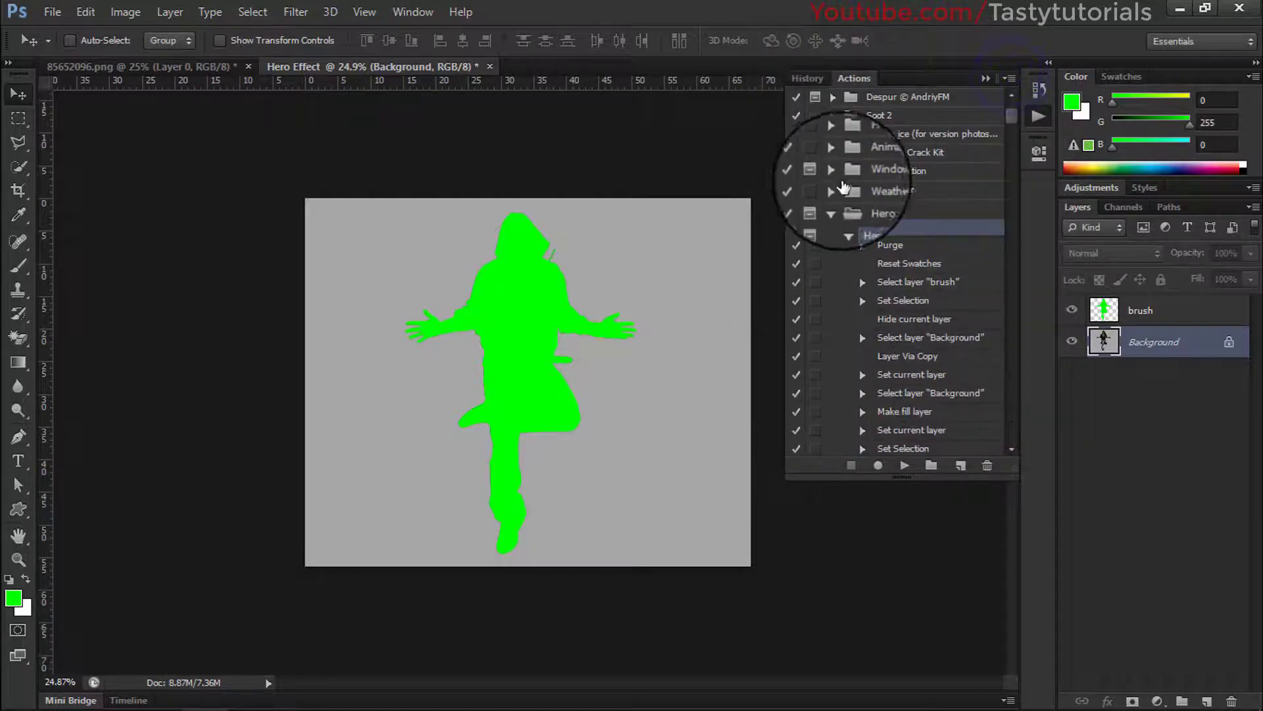
- Play the Hero action on the prepared document and continue past its message about choosing a flag
{"action": "scroll", "coordinate": [879, 333], "scroll_direction": "down", "scroll_amount": 3}
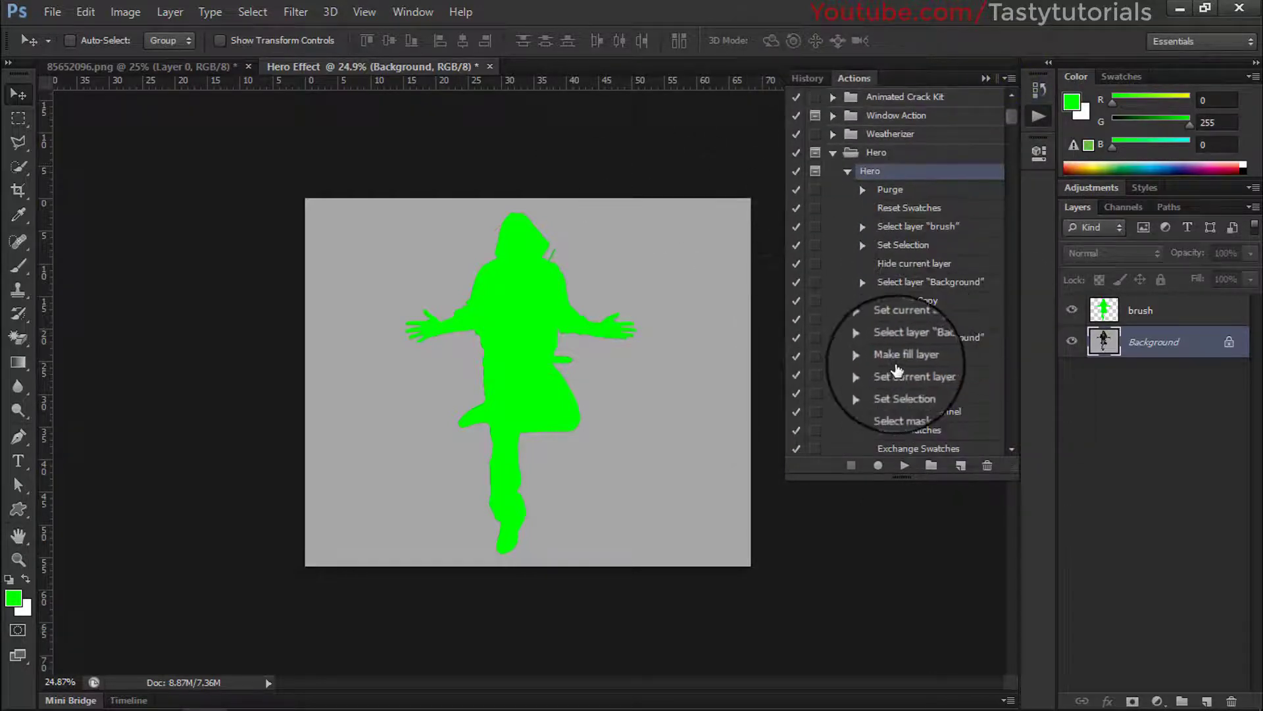
{"action": "left_click", "coordinate": [906, 466]}
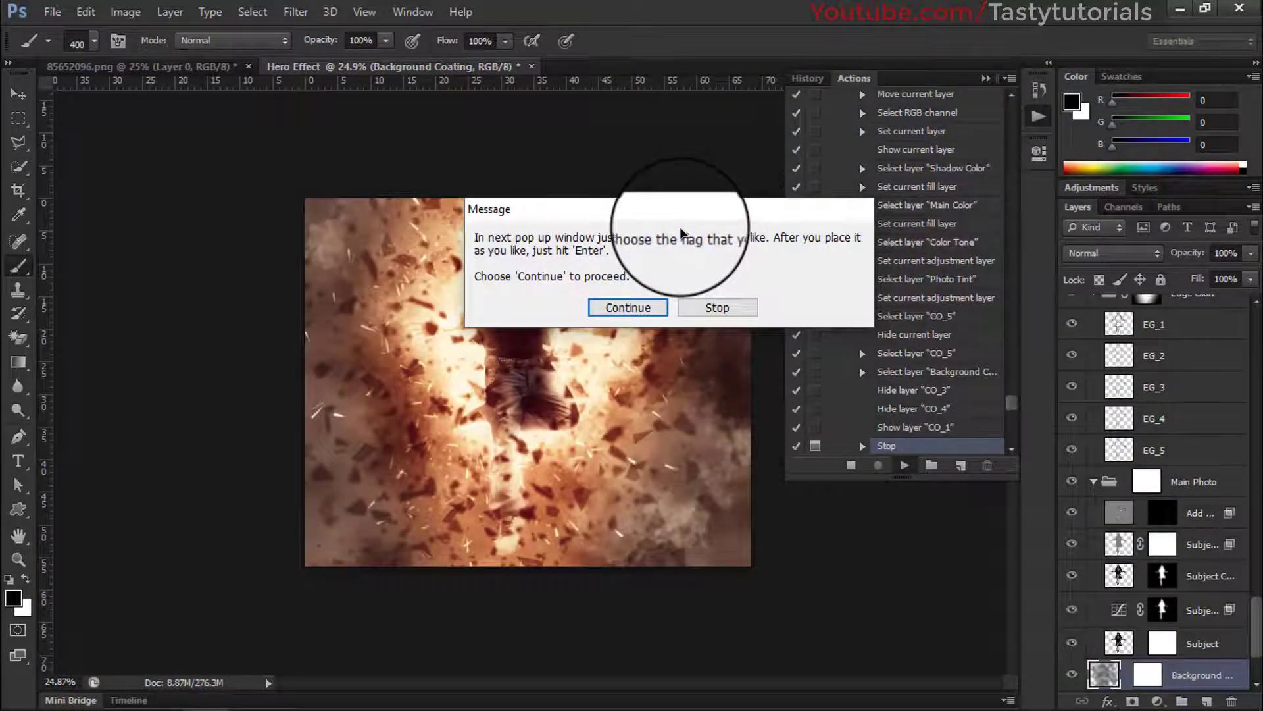
{"action": "left_click_drag", "start_coordinate": [596, 208], "coordinate": [594, 183]}
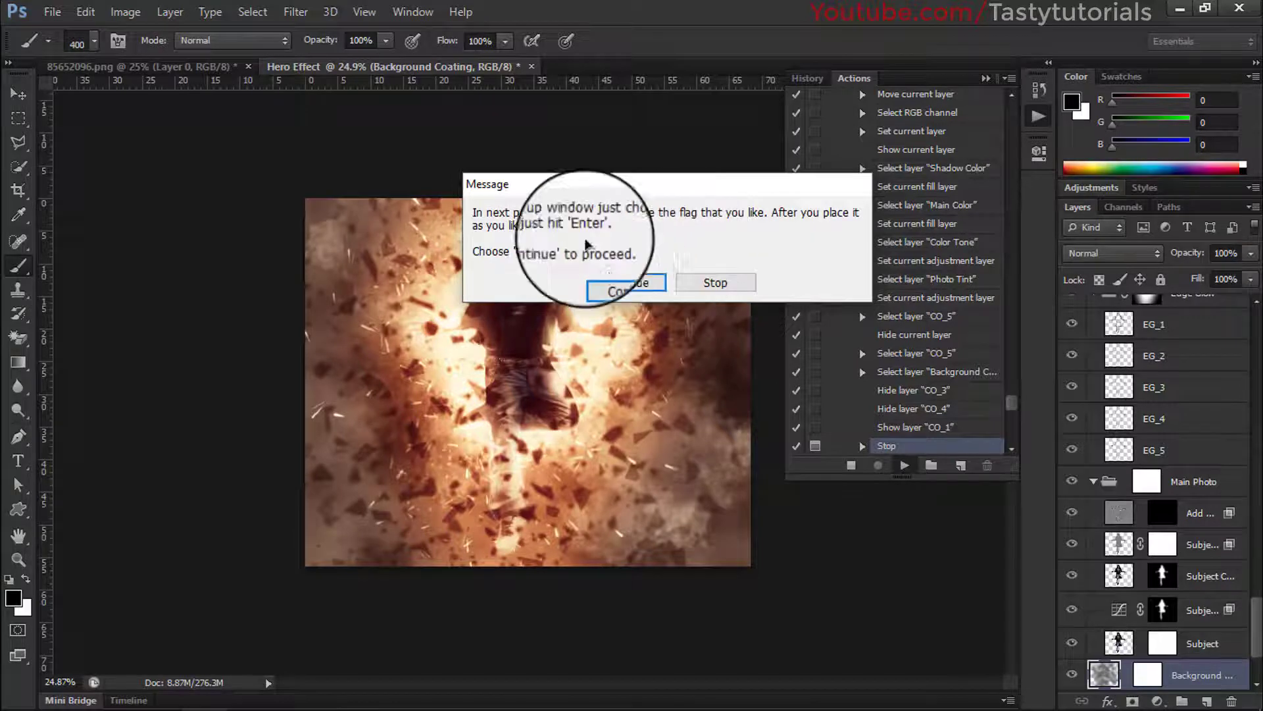
{"action": "left_click", "coordinate": [622, 288]}
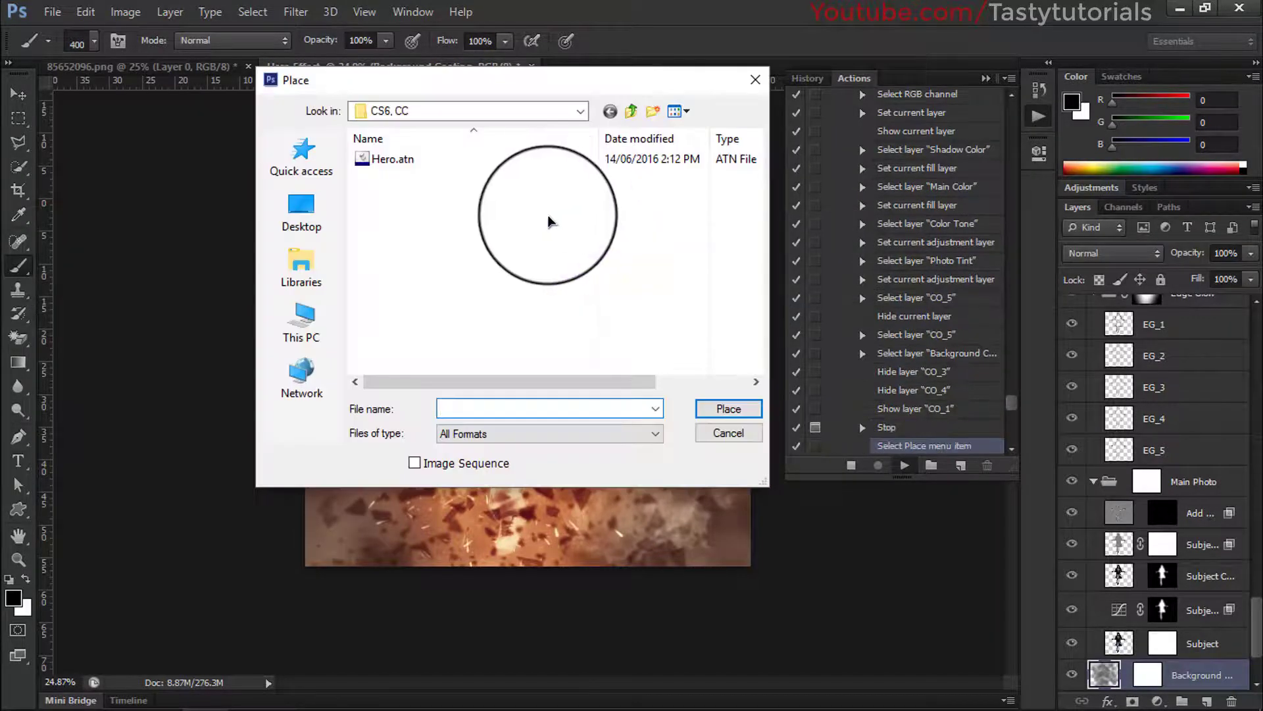
- Browse to the Flags folder in the Place dialog and look over the available flag images
{"action": "left_click_drag", "start_coordinate": [556, 80], "coordinate": [484, 46]}
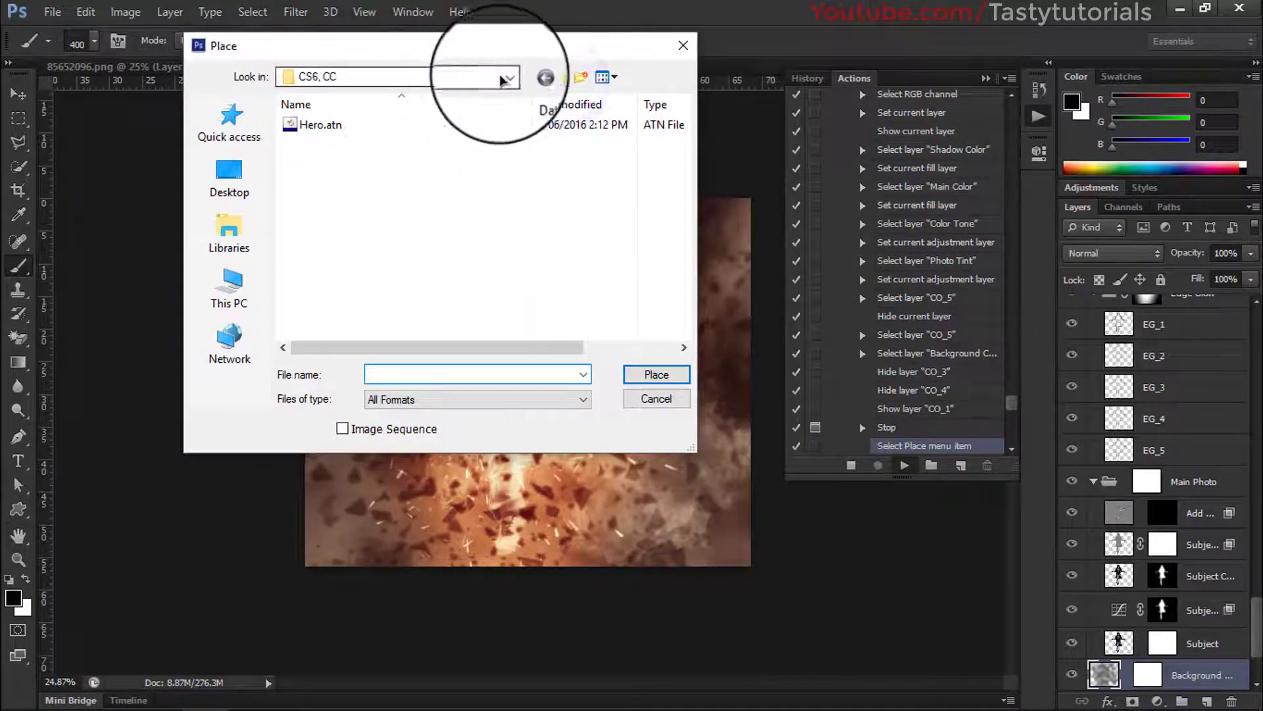
{"action": "left_click", "coordinate": [559, 76]}
{"action": "left_click", "coordinate": [351, 161]}
{"action": "double_click", "coordinate": [350, 161]}
{"action": "mouse_move", "coordinate": [677, 176]}
{"action": "left_mouse_down"}
{"action": "mouse_move", "coordinate": [673, 299]}
{"action": "mouse_move", "coordinate": [680, 170]}
{"action": "left_mouse_up"}
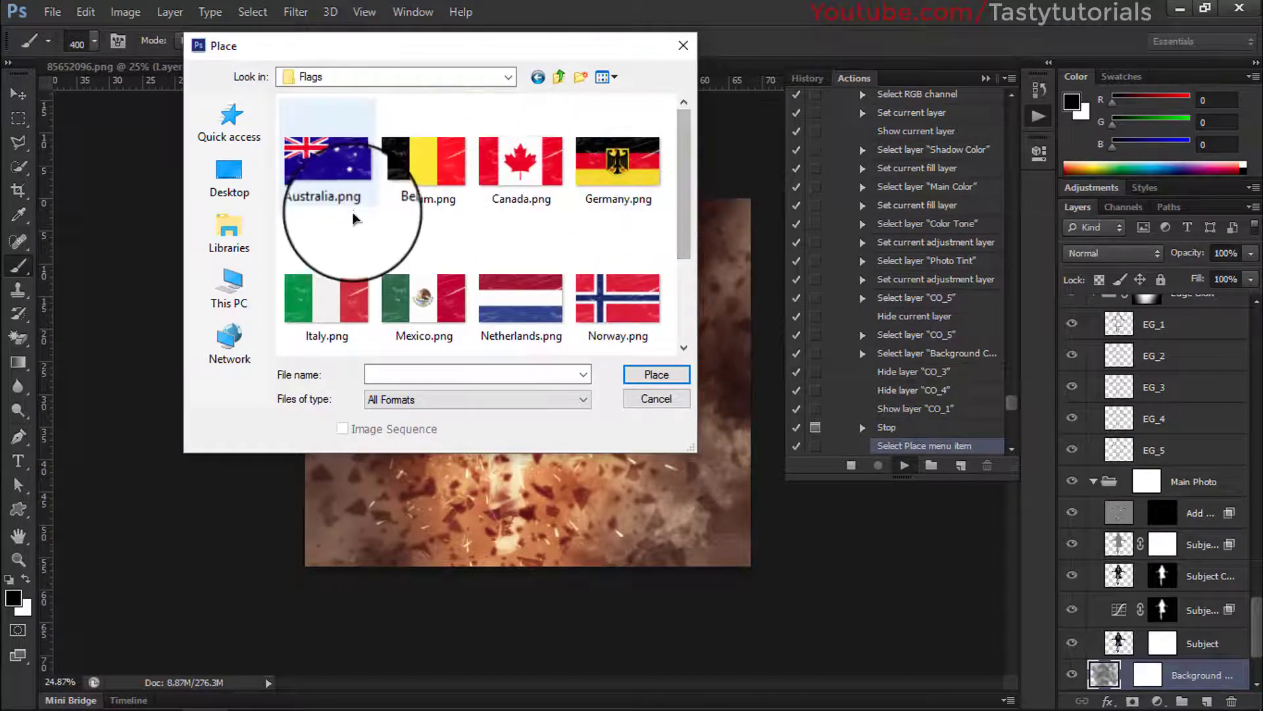
- Find 3Dw Tut.jpg on the Desktop, preview it in the photo viewer, and place it in the document
{"action": "left_click", "coordinate": [228, 184]}
{"action": "left_click_drag", "start_coordinate": [685, 126], "coordinate": [681, 189]}
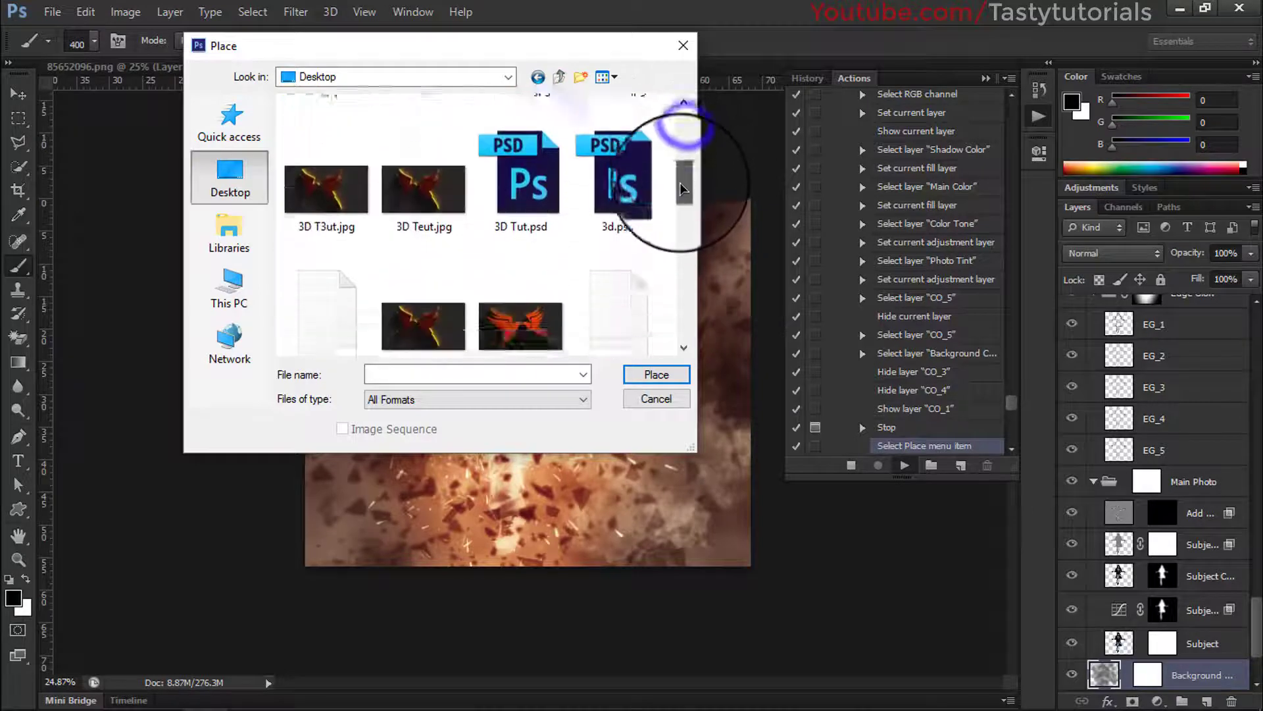
{"action": "left_click", "coordinate": [434, 246]}
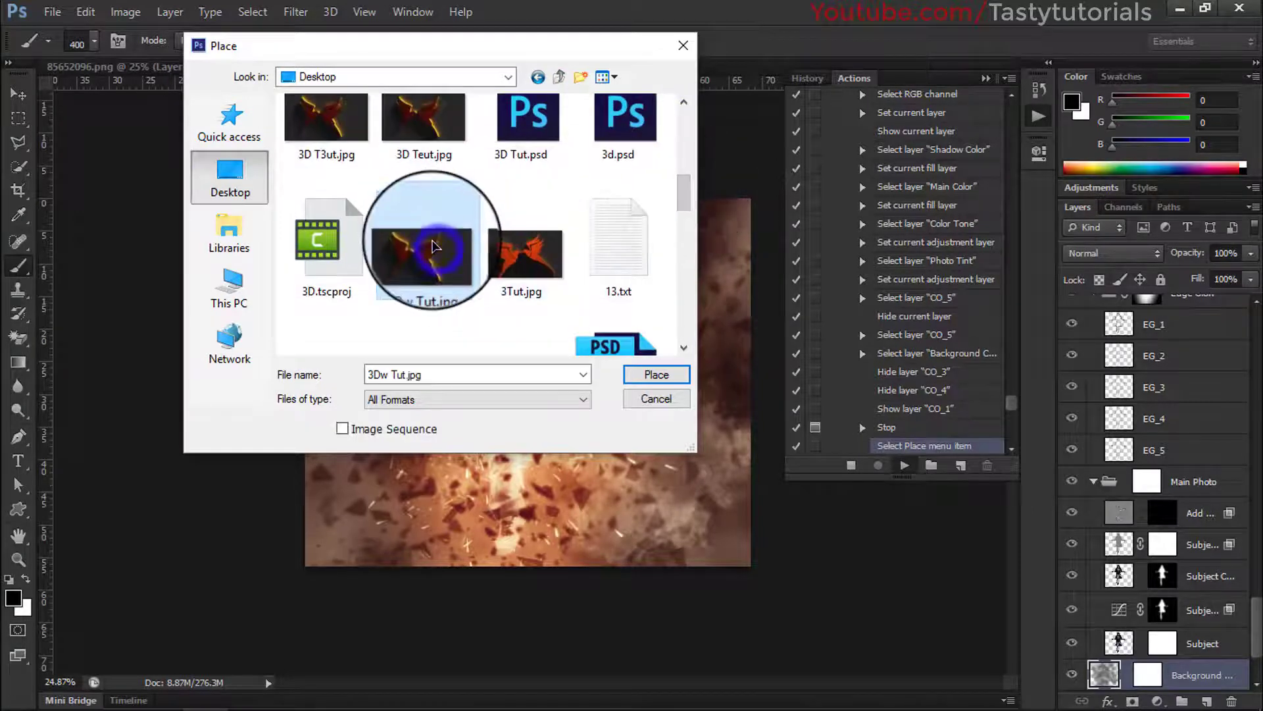
{"action": "right_click", "coordinate": [289, 217]}
{"action": "key", "text": "Escape"}
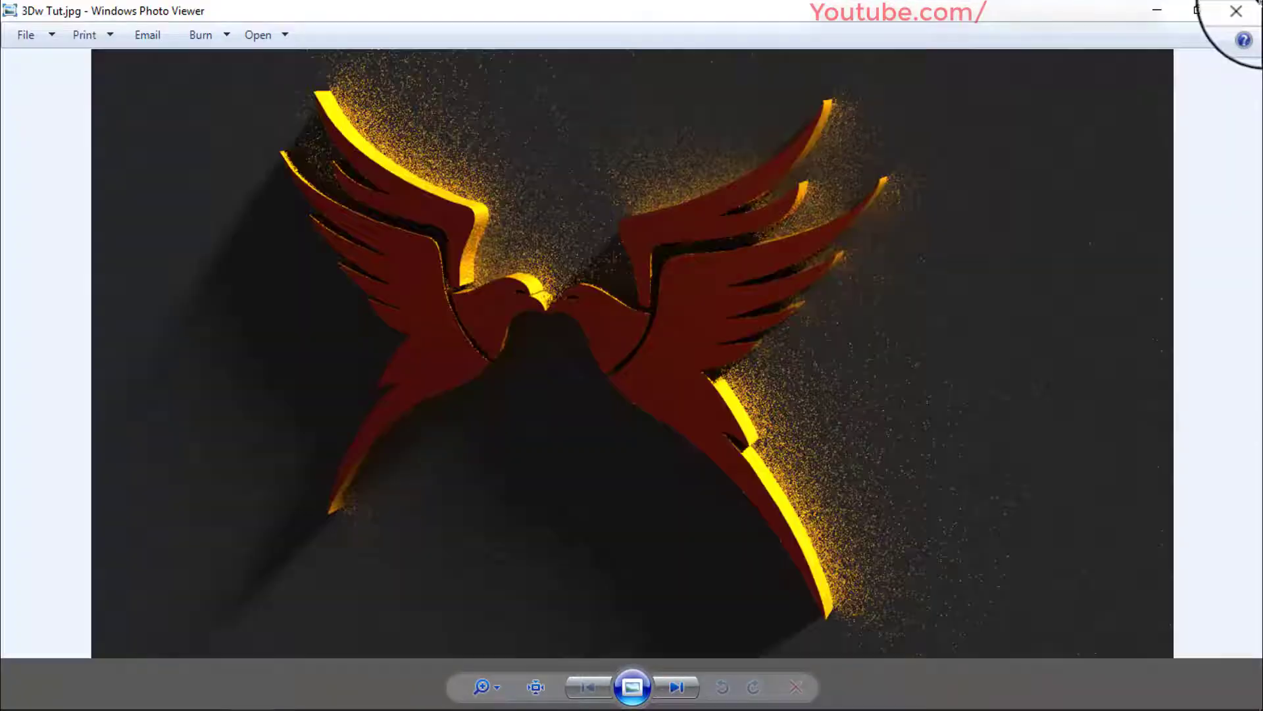
{"action": "left_click", "coordinate": [1253, 5]}
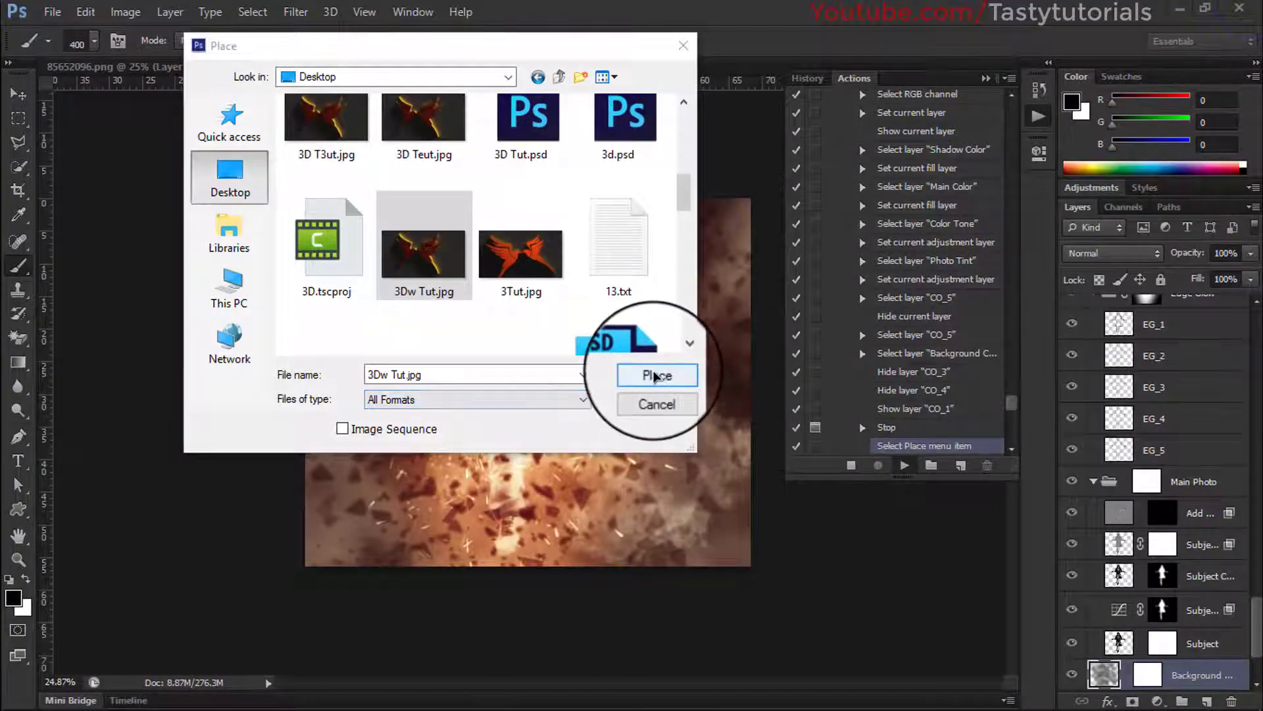
{"action": "left_click", "coordinate": [655, 375]}
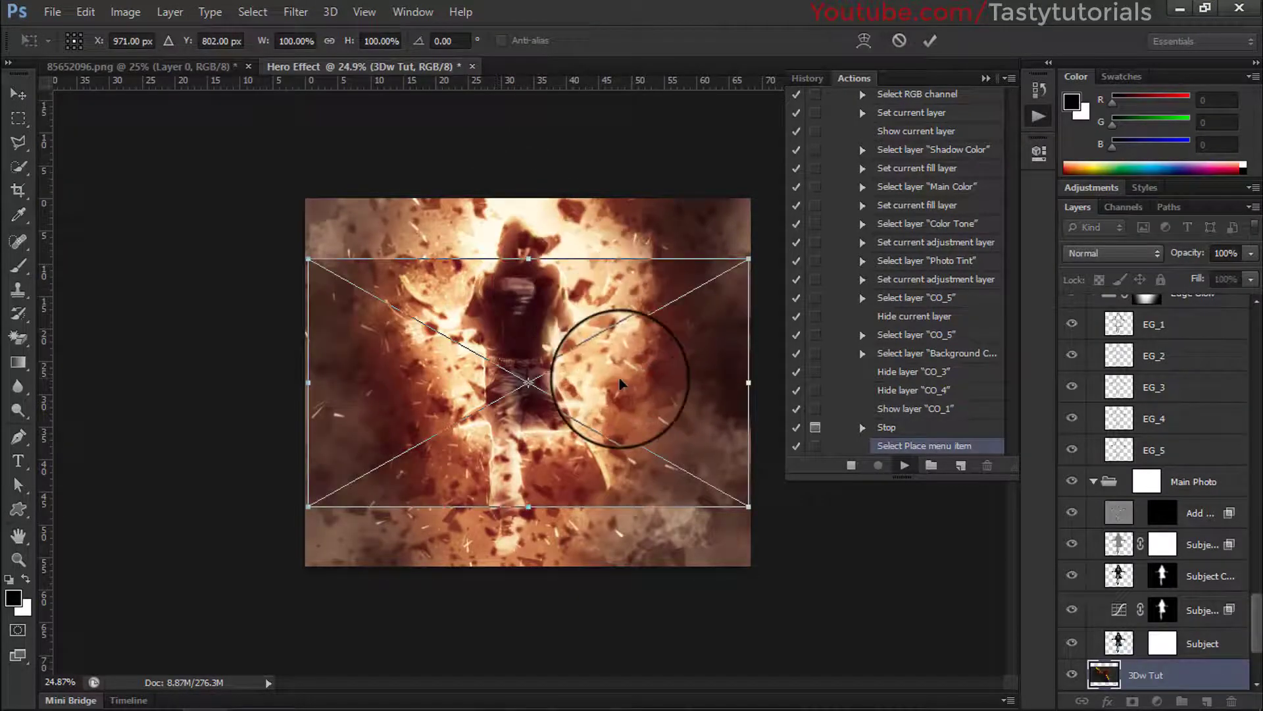
- Enlarge the placed 3Dw Tut image to about 164%, rotate it about -4.7°, shift it behind the figure, and commit the placement
{"action": "left_click_drag", "start_coordinate": [754, 510], "coordinate": [847, 600]}
{"action": "left_click_drag", "start_coordinate": [588, 500], "coordinate": [615, 503]}
{"action": "left_click_drag", "start_coordinate": [937, 602], "coordinate": [947, 559]}
{"action": "left_click_drag", "start_coordinate": [621, 490], "coordinate": [627, 487]}
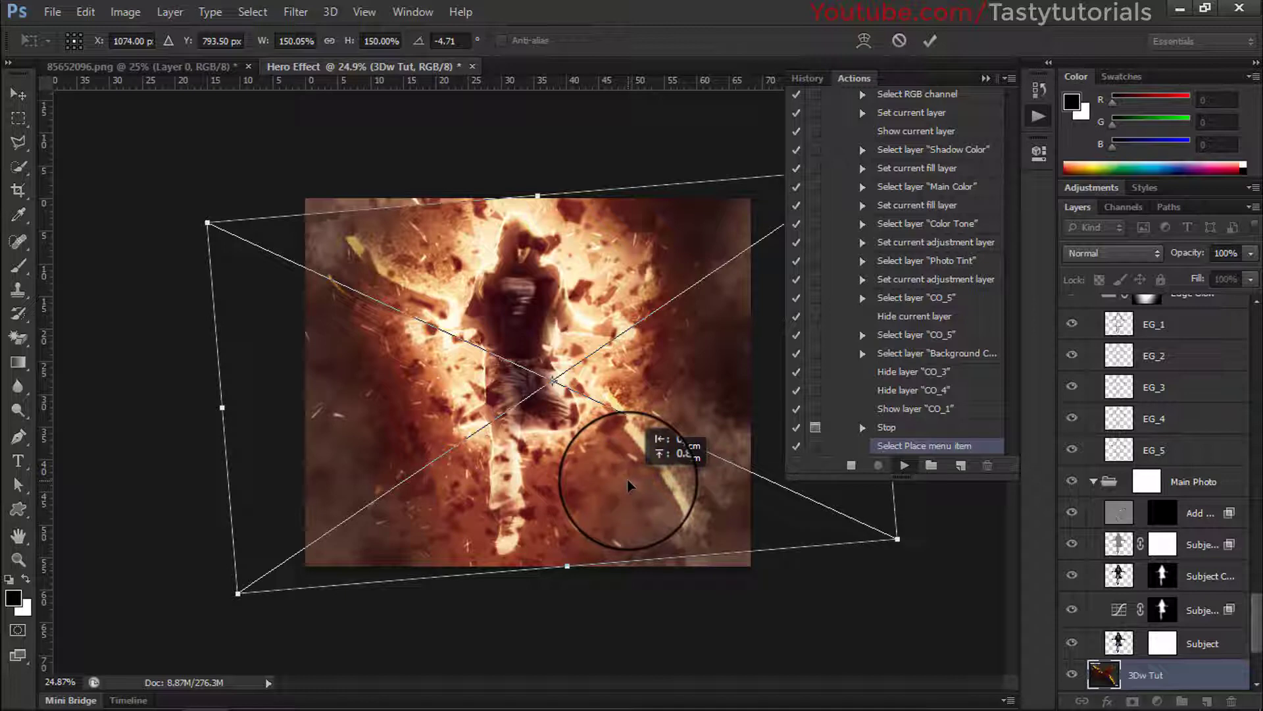
{"action": "left_click_drag", "start_coordinate": [628, 485], "coordinate": [629, 485]}
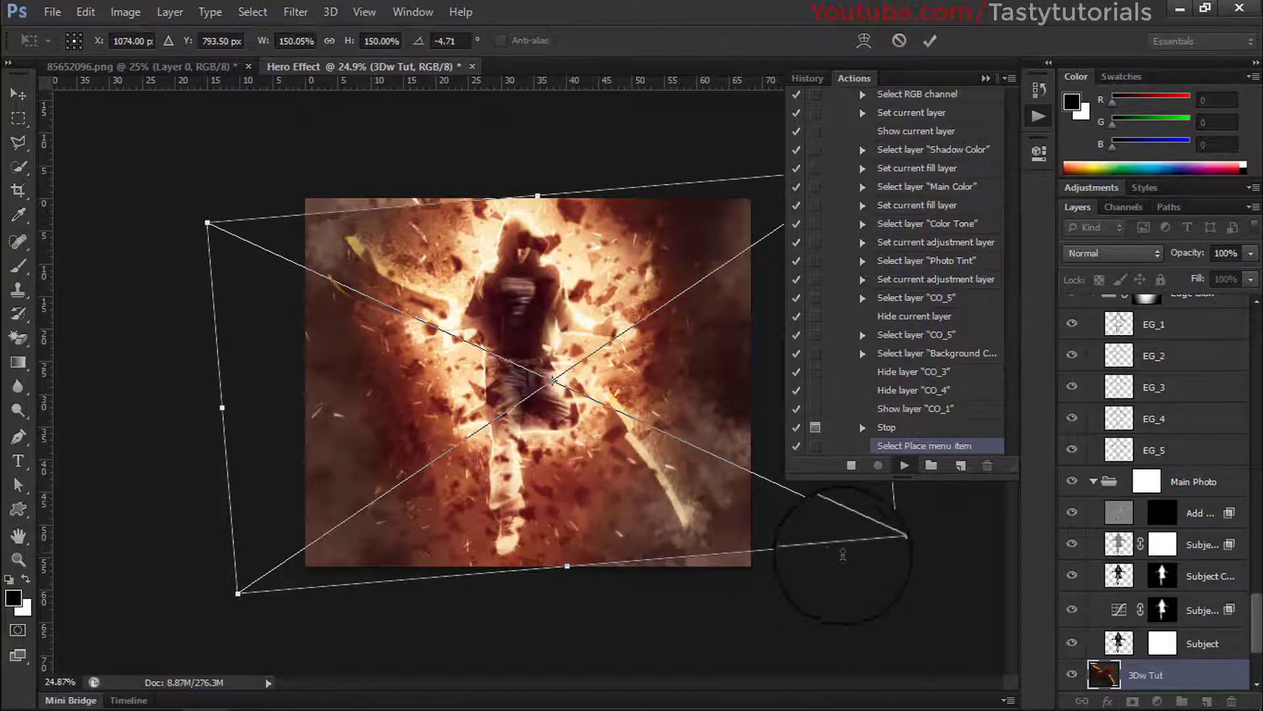
{"action": "left_click_drag", "start_coordinate": [898, 538], "coordinate": [922, 569]}
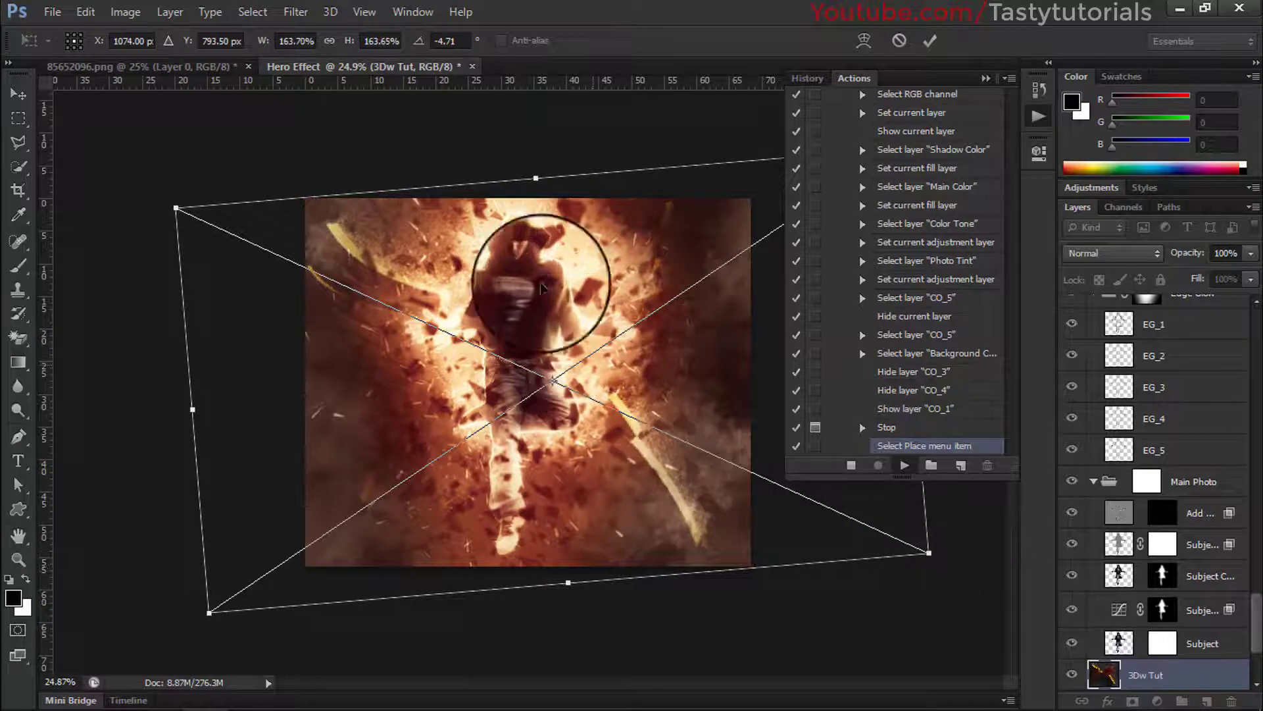
{"action": "left_click", "coordinate": [930, 41]}
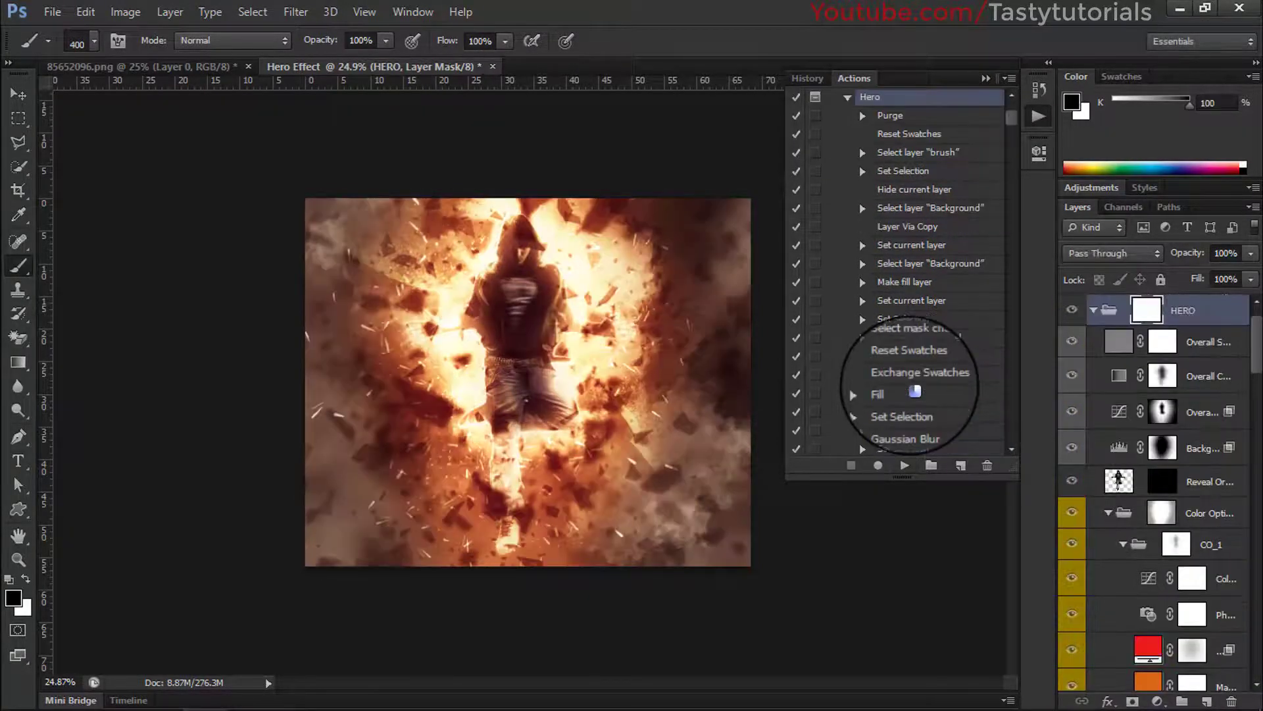
- Collapse the Actions panel, switch to the Move tool, and inspect the finished effect up close
{"action": "left_click", "coordinate": [985, 79]}
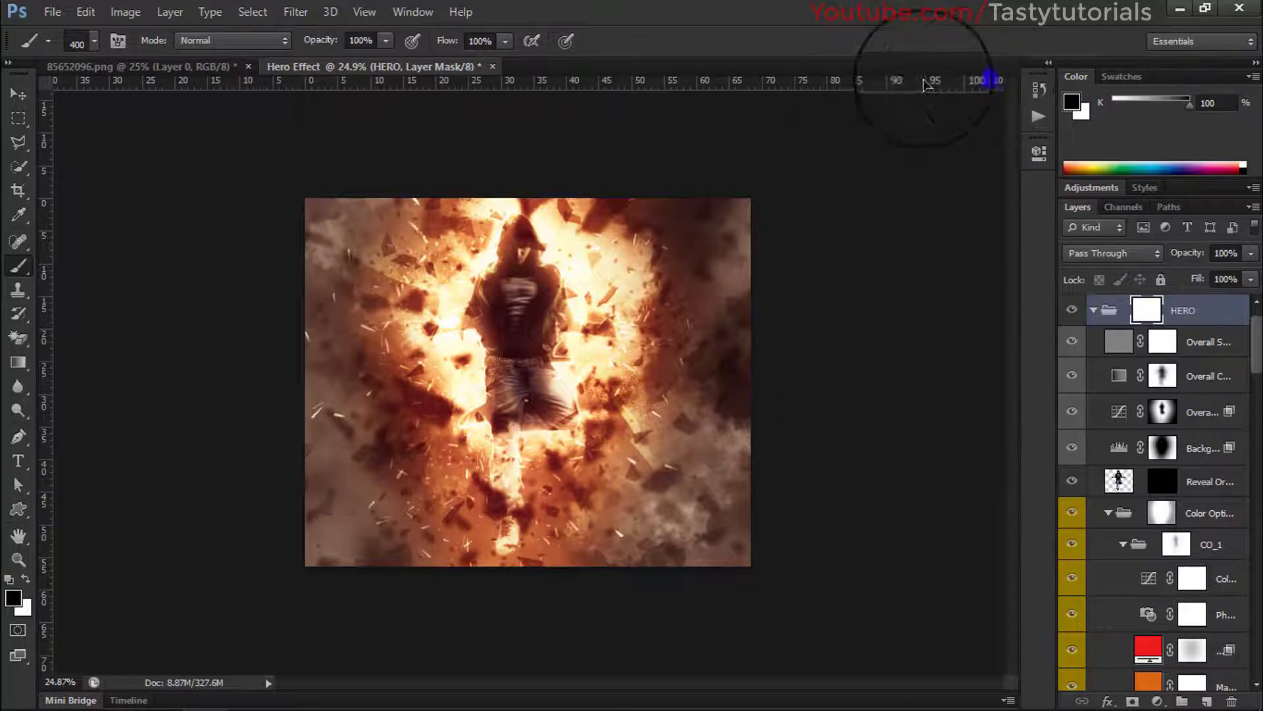
{"action": "scroll", "coordinate": [507, 451], "scroll_direction": "up", "scroll_amount": 4}
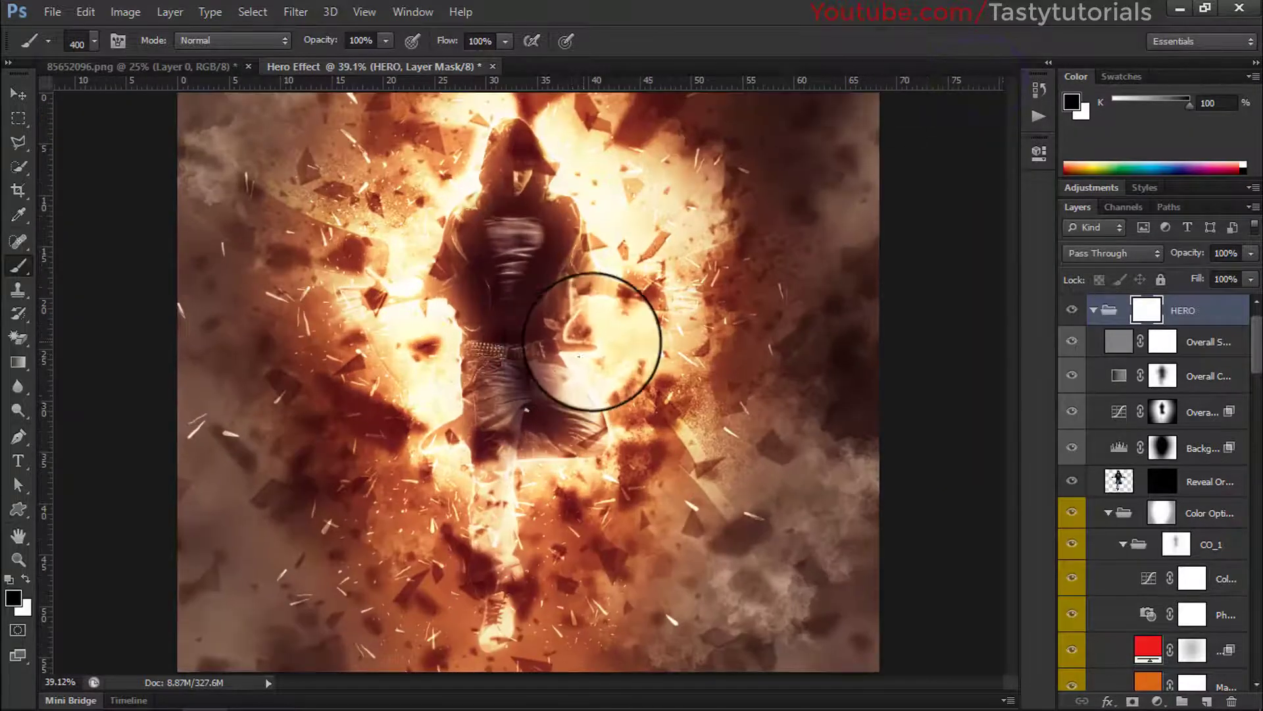
{"action": "key", "text": "v"}
{"action": "scroll", "coordinate": [522, 366], "scroll_direction": "up", "scroll_amount": 1}
{"action": "scroll", "coordinate": [656, 320], "scroll_direction": "down", "scroll_amount": 2}
{"action": "scroll", "coordinate": [656, 320], "scroll_direction": "down", "scroll_amount": 1}
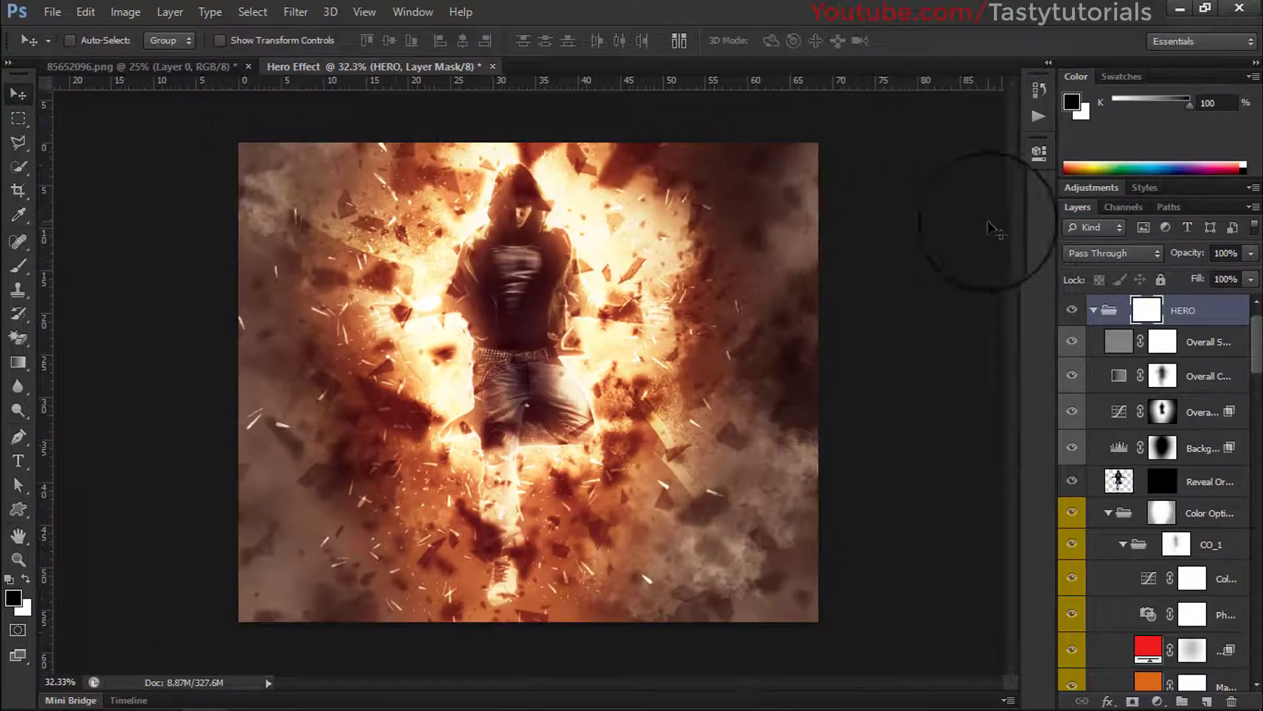
- Collapse the nested groups inside the HERO group so that only its top-level layers and groups are listed
{"action": "mouse_move", "coordinate": [1255, 349]}
{"action": "left_mouse_down"}
{"action": "mouse_move", "coordinate": [1255, 658]}
{"action": "mouse_move", "coordinate": [1255, 315]}
{"action": "left_mouse_up"}
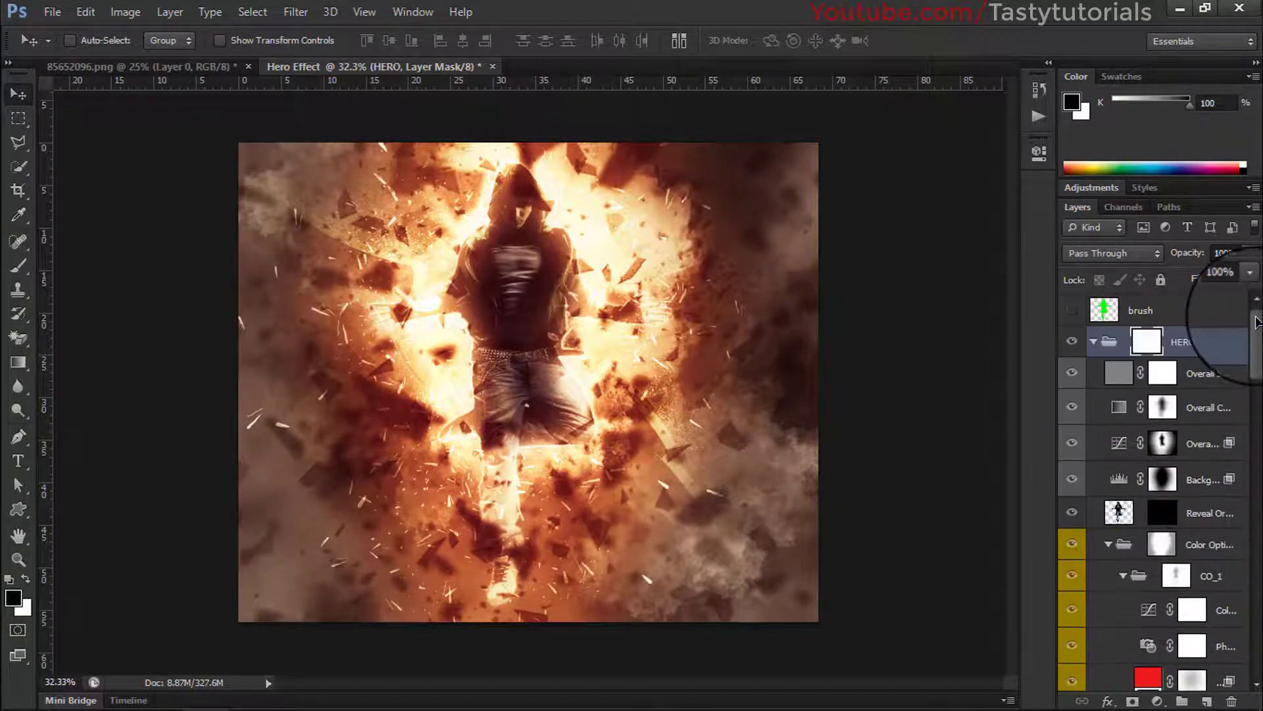
{"action": "left_click", "coordinate": [1092, 342]}
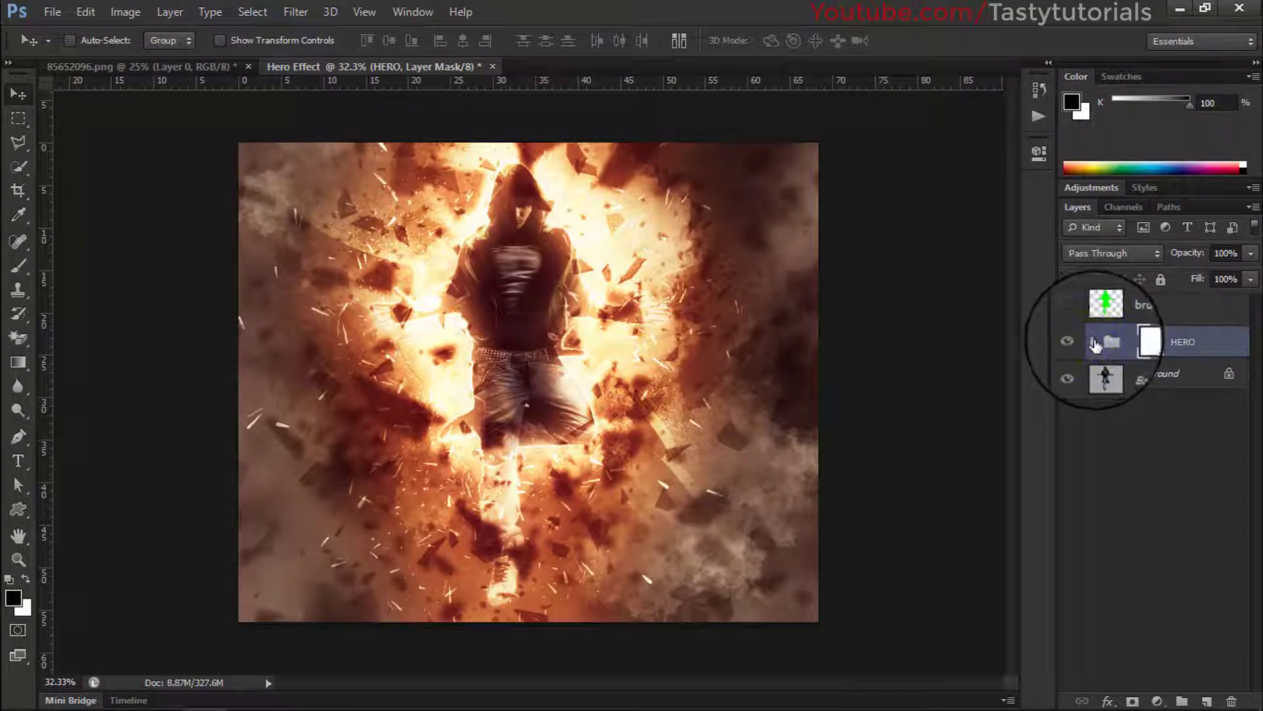
{"action": "left_click", "coordinate": [1094, 341]}
{"action": "scroll", "coordinate": [1214, 490], "scroll_direction": "down", "scroll_amount": 2}
{"action": "mouse_move", "coordinate": [1256, 418]}
{"action": "left_mouse_down"}
{"action": "mouse_move", "coordinate": [1254, 564]}
{"action": "mouse_move", "coordinate": [1254, 342]}
{"action": "left_mouse_up"}
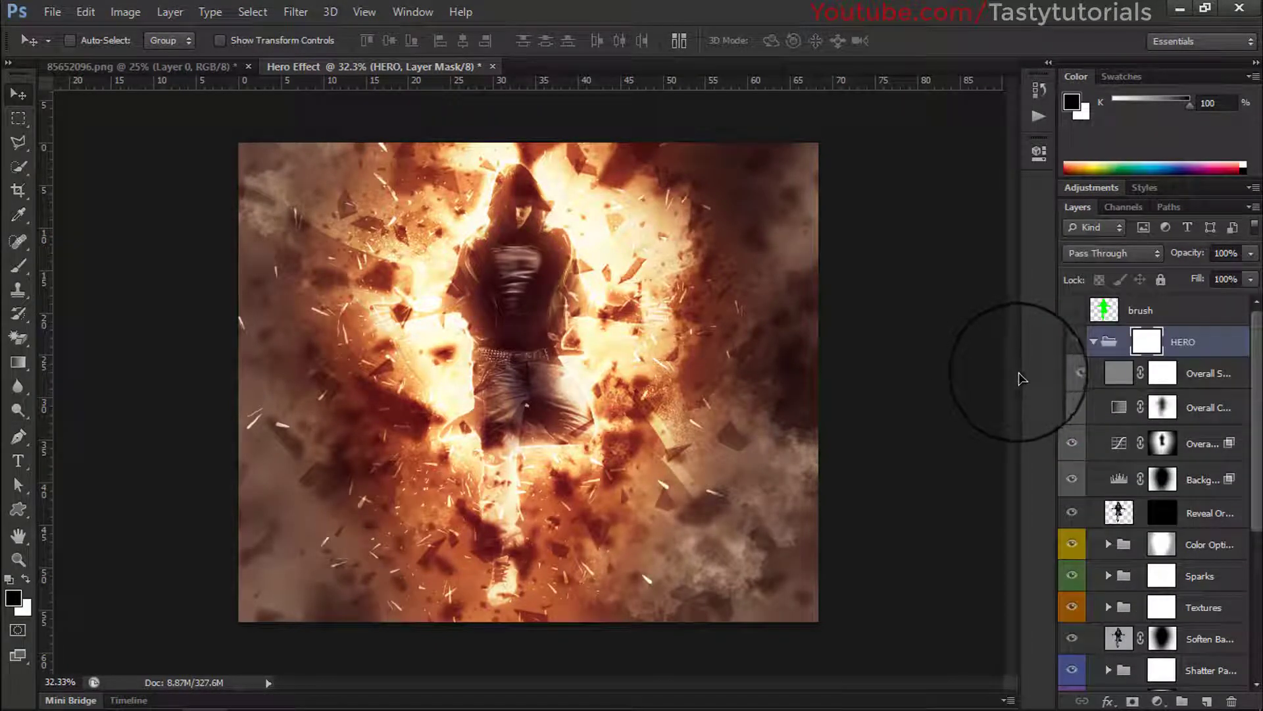
- Widen the Layers panel for longer layer names and collapse the Color panel to make room for the layer list
{"action": "left_click_drag", "start_coordinate": [1055, 365], "coordinate": [1029, 366]}
{"action": "left_click_drag", "start_coordinate": [1022, 366], "coordinate": [1015, 366]}
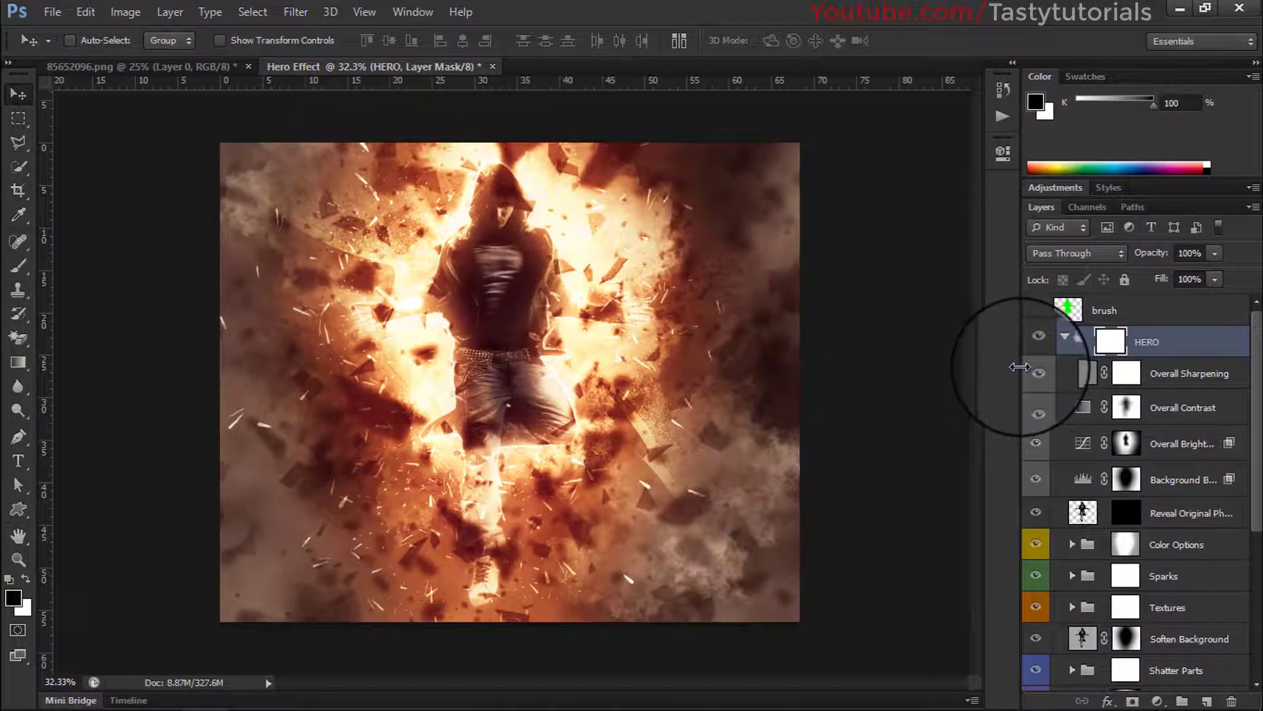
{"action": "scroll", "coordinate": [1188, 448], "scroll_direction": "down", "scroll_amount": 4}
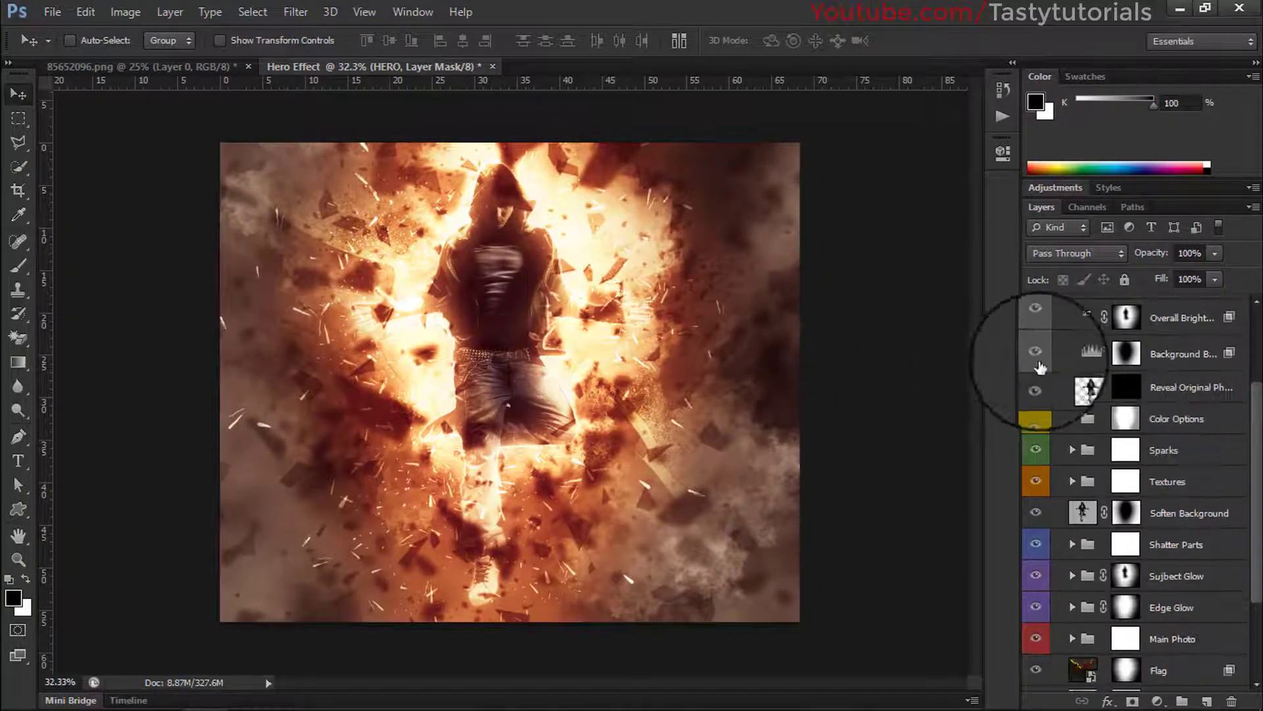
{"action": "scroll", "coordinate": [971, 404], "scroll_direction": "up", "scroll_amount": 2}
{"action": "double_click", "coordinate": [1040, 77]}
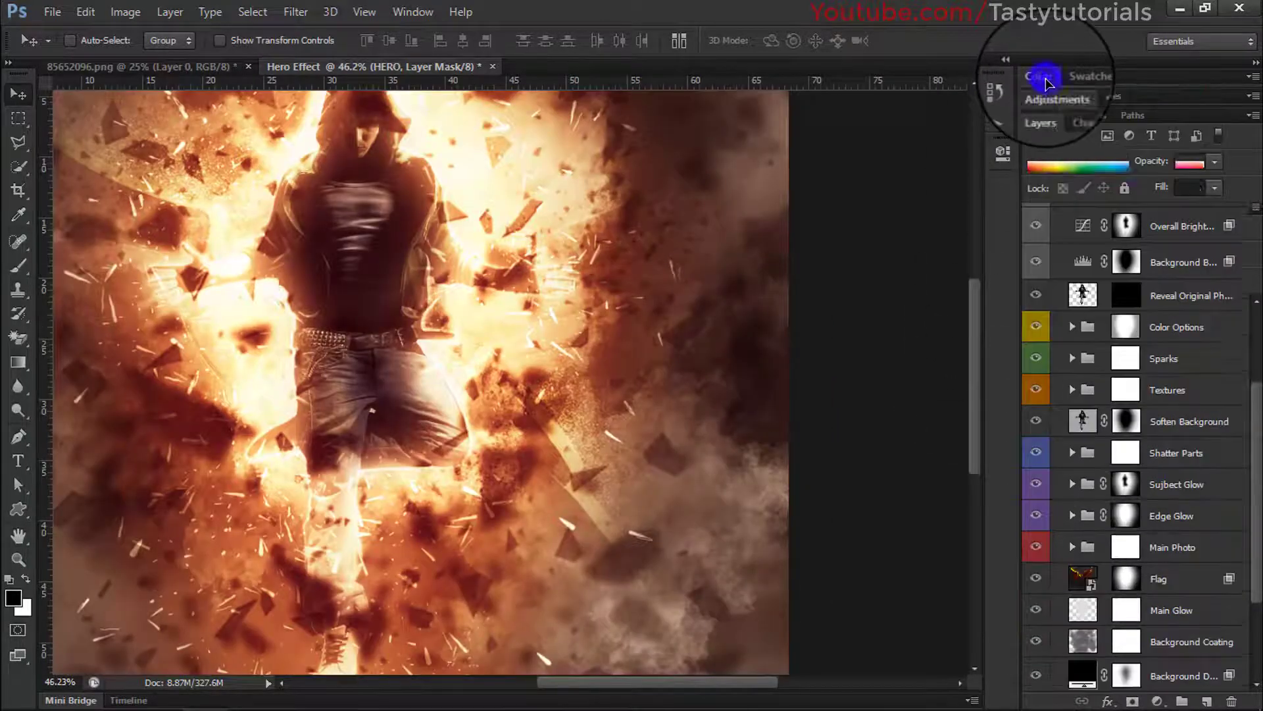
- Toggle the visibility of the Overall Sharpening and Overall Contrast layers to compare their effect on the image
{"action": "left_click_drag", "start_coordinate": [474, 204], "coordinate": [567, 276]}
{"action": "scroll", "coordinate": [1163, 379], "scroll_direction": "up", "scroll_amount": 3}
{"action": "left_click", "coordinate": [1176, 282]}
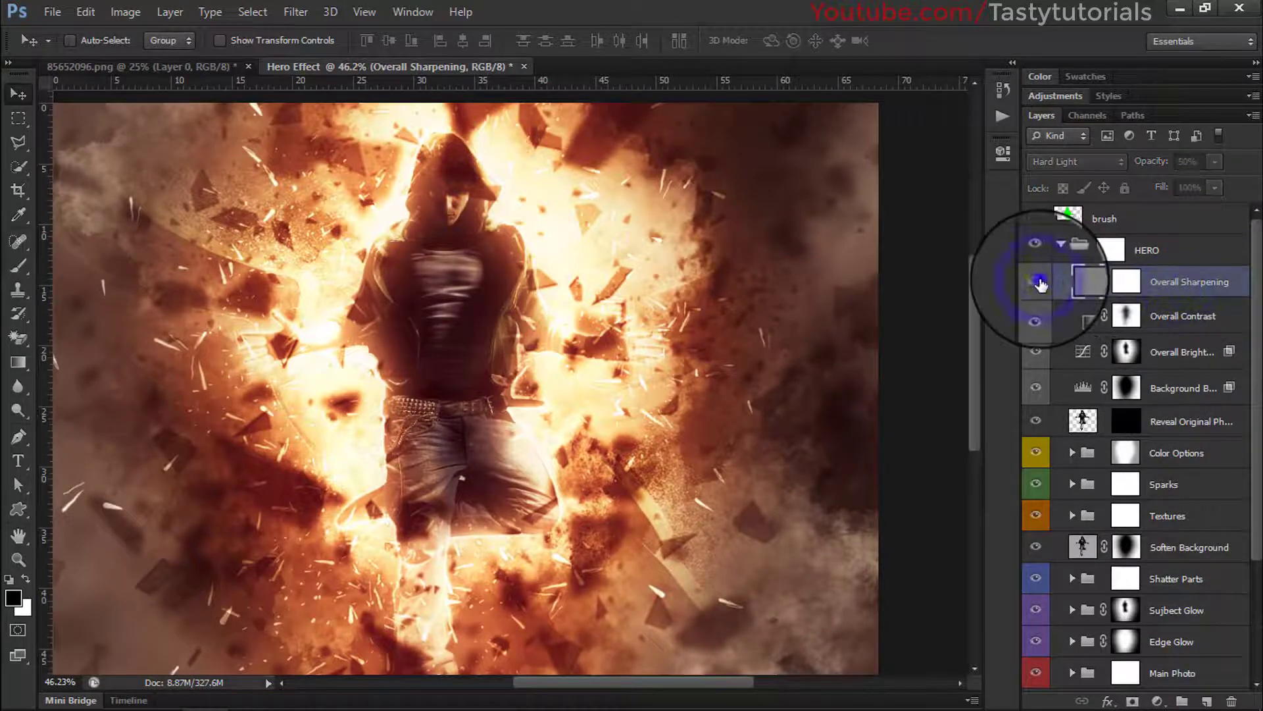
{"action": "left_click", "coordinate": [1175, 316]}
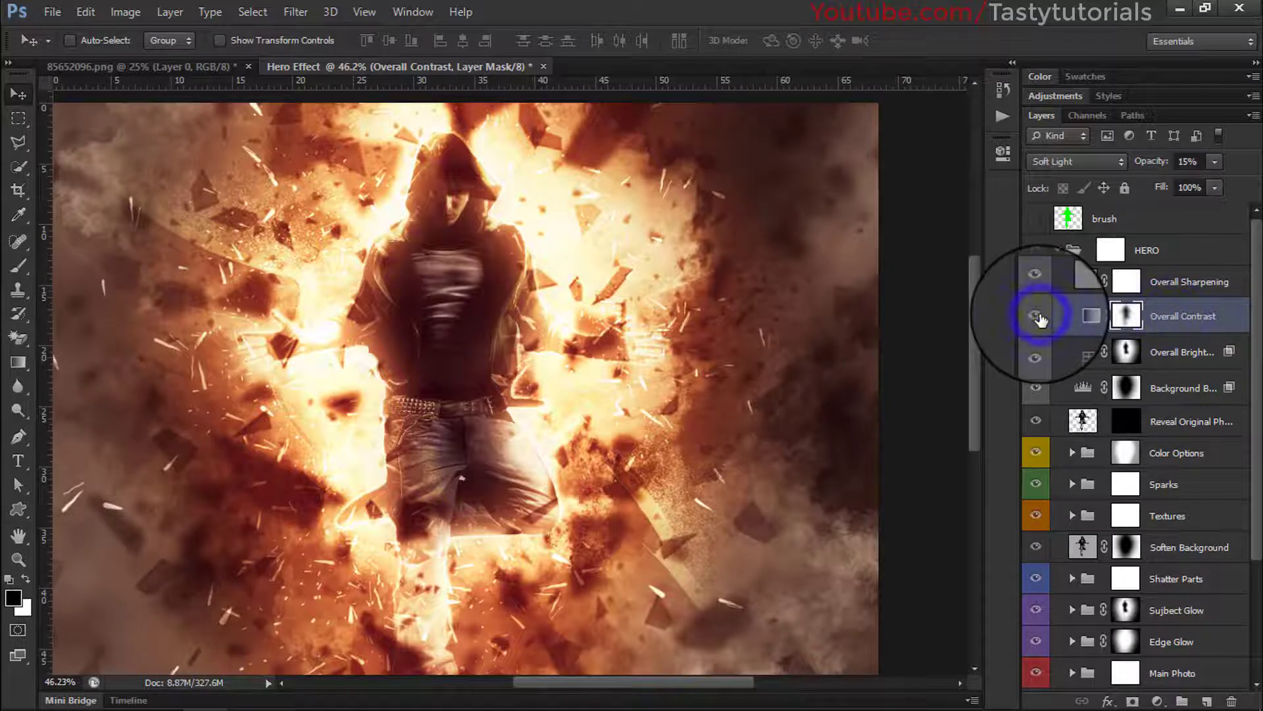
{"action": "left_click", "coordinate": [1228, 370]}
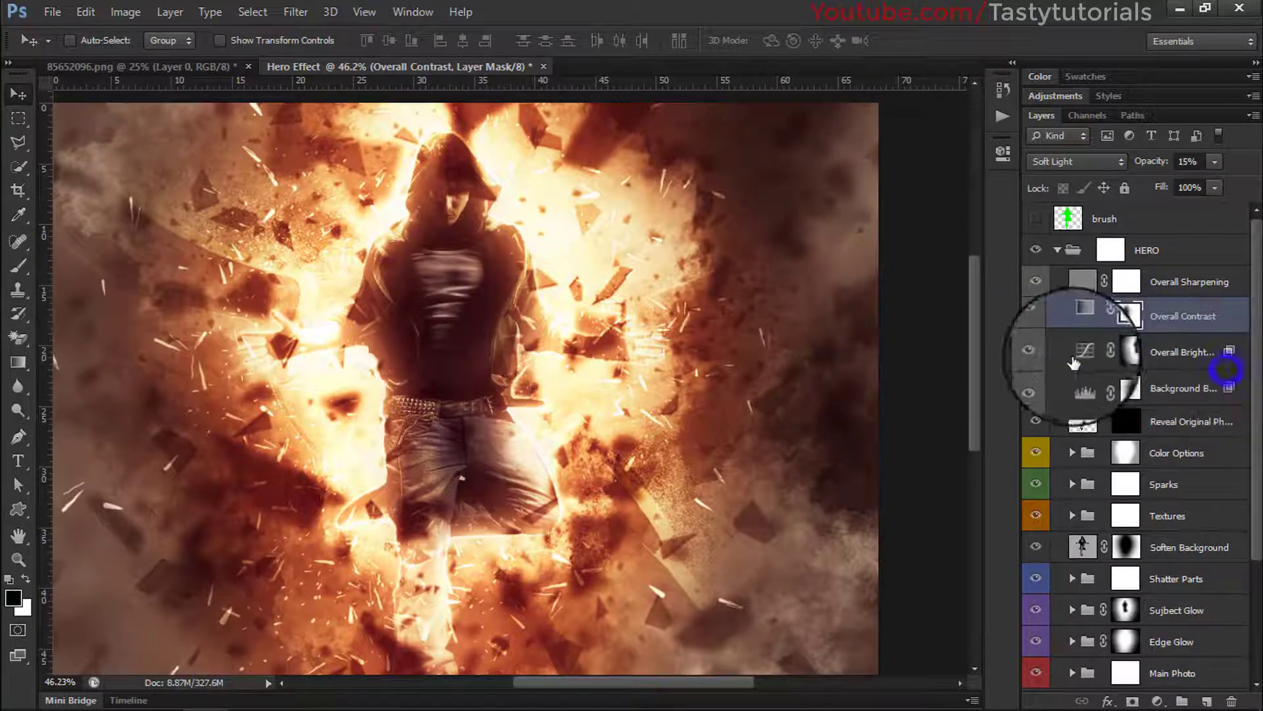
- Toggle the Overall Brightness and Background Brightness layers off and on to compare their effect on the image
{"action": "left_click", "coordinate": [1044, 356]}
{"action": "left_click", "coordinate": [1045, 358]}
{"action": "left_click", "coordinate": [1164, 345]}
{"action": "left_click", "coordinate": [1040, 355]}
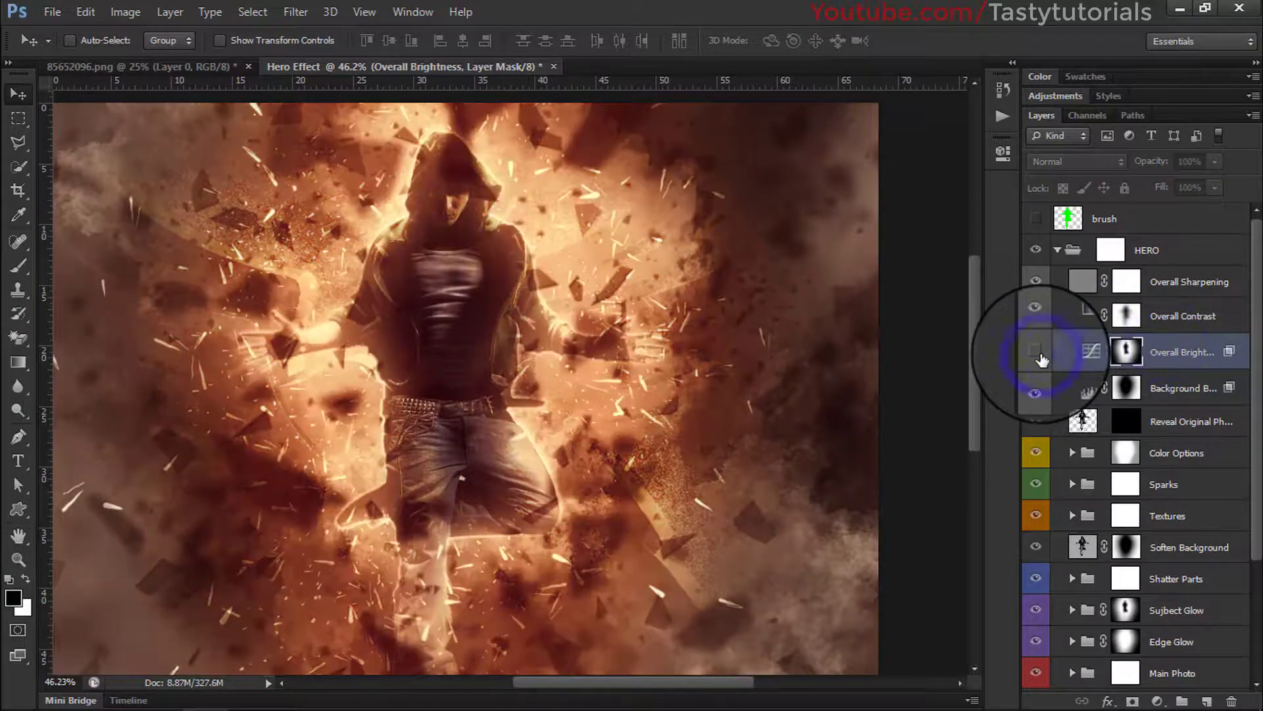
{"action": "left_click", "coordinate": [1041, 356]}
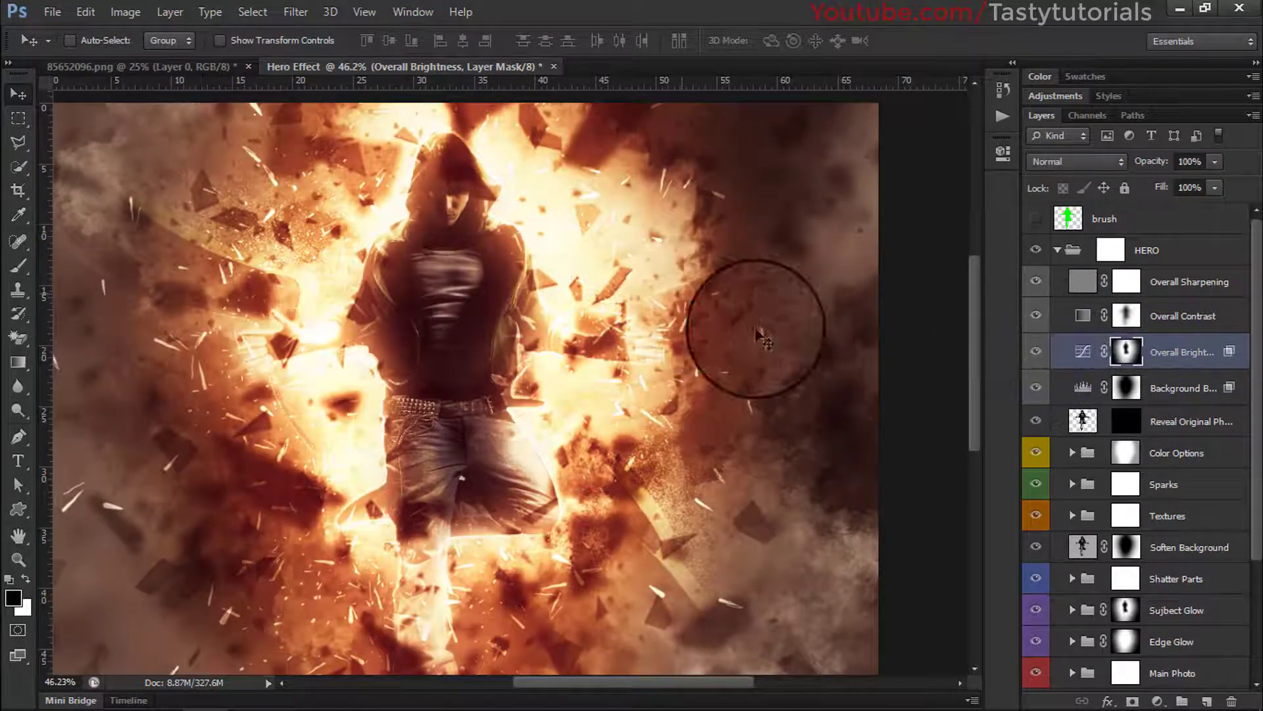
{"action": "left_click", "coordinate": [1175, 387]}
{"action": "left_click", "coordinate": [1028, 387]}
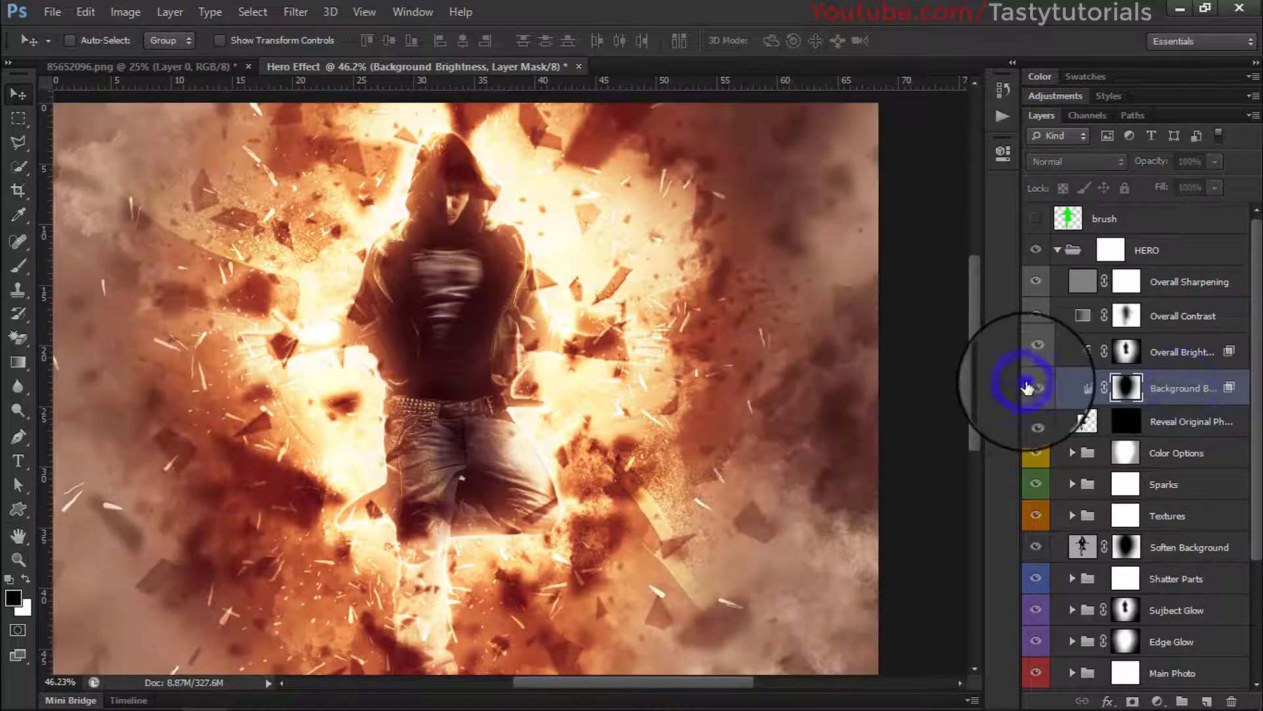
{"action": "left_click", "coordinate": [1027, 387]}
- Hide and show the Color Options group to compare the coloring, and expand it to list its color variants
{"action": "scroll", "coordinate": [704, 363], "scroll_direction": "down", "scroll_amount": 1}
{"action": "scroll", "coordinate": [1149, 415], "scroll_direction": "down", "scroll_amount": 1}
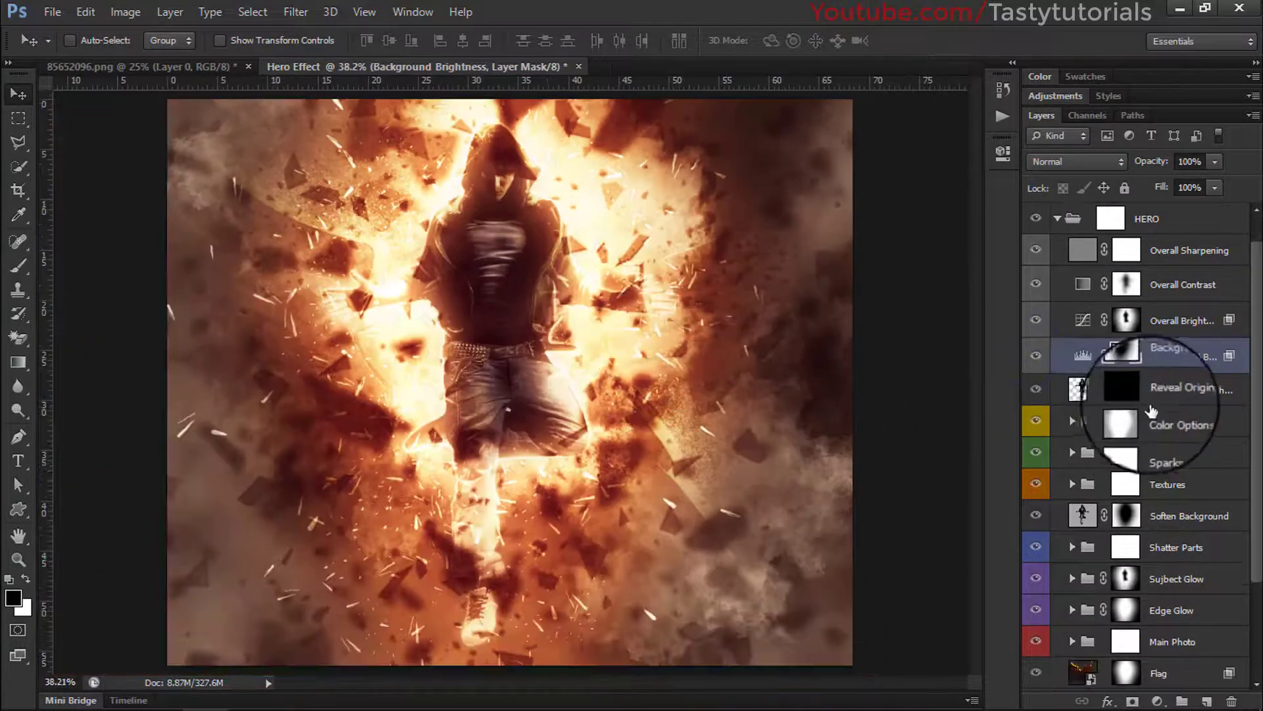
{"action": "left_click", "coordinate": [1177, 421]}
{"action": "left_click", "coordinate": [1037, 422]}
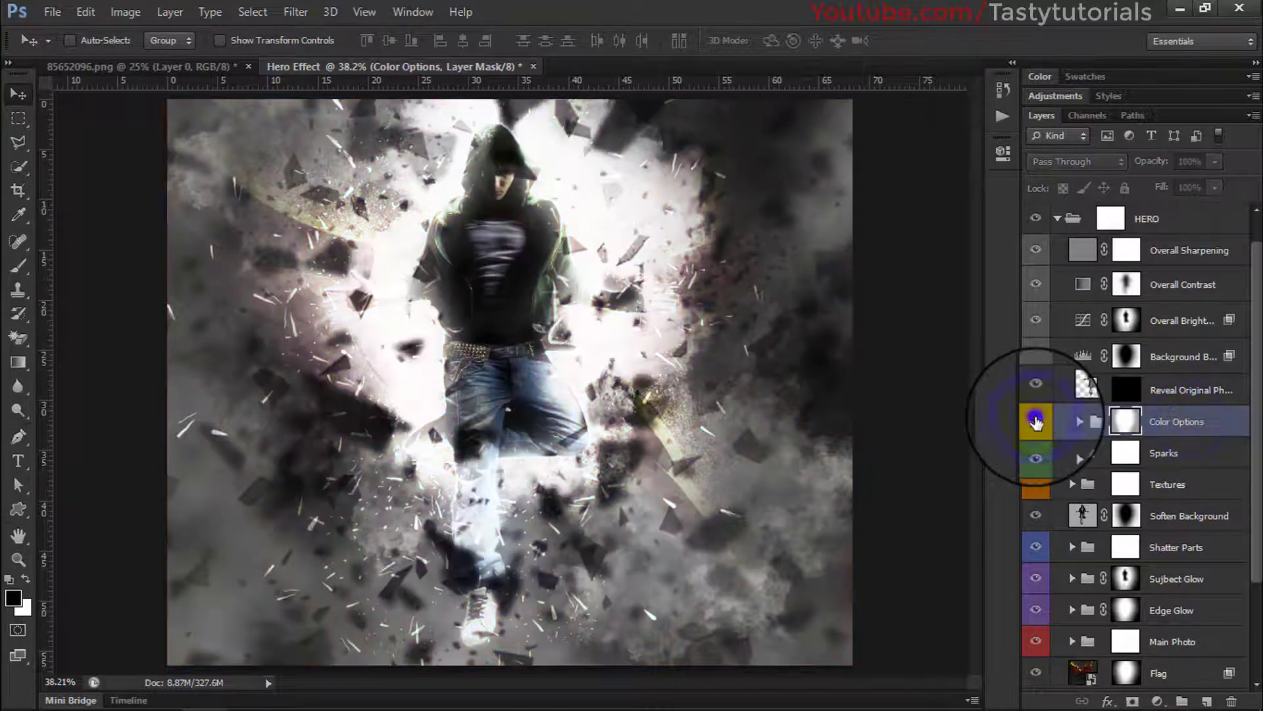
{"action": "left_click", "coordinate": [1071, 423]}
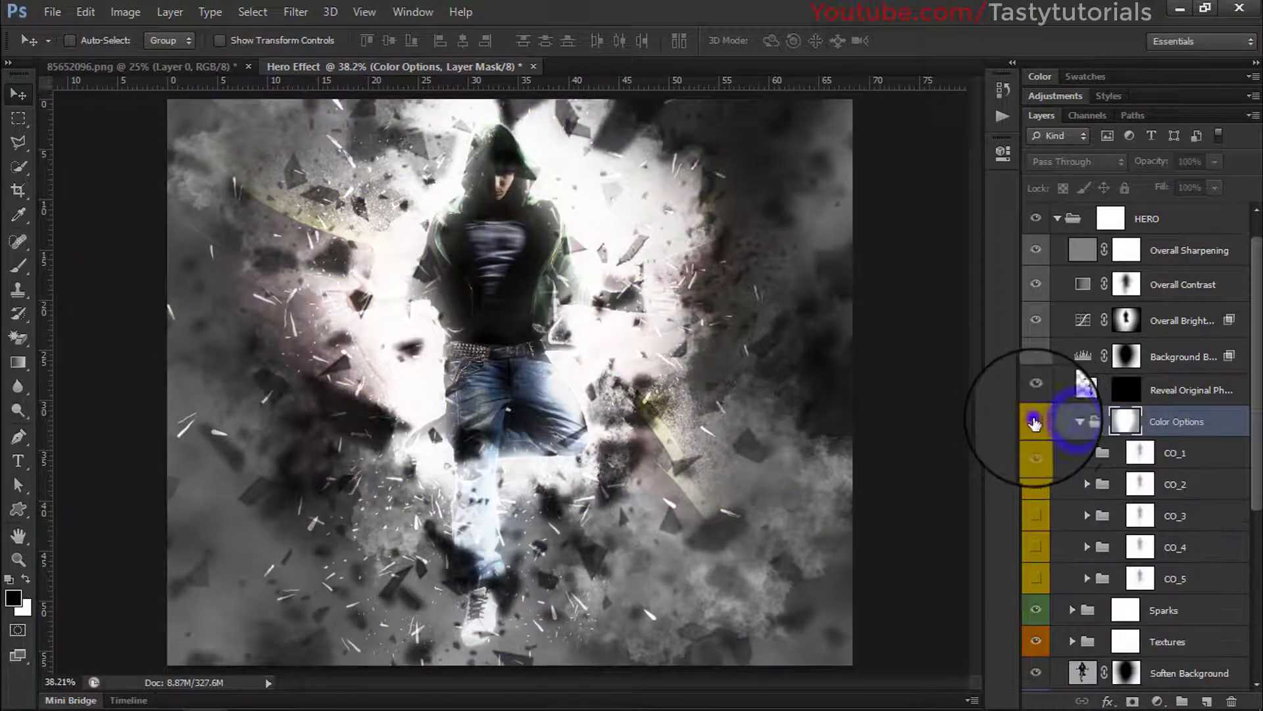
{"action": "left_click", "coordinate": [1036, 421]}
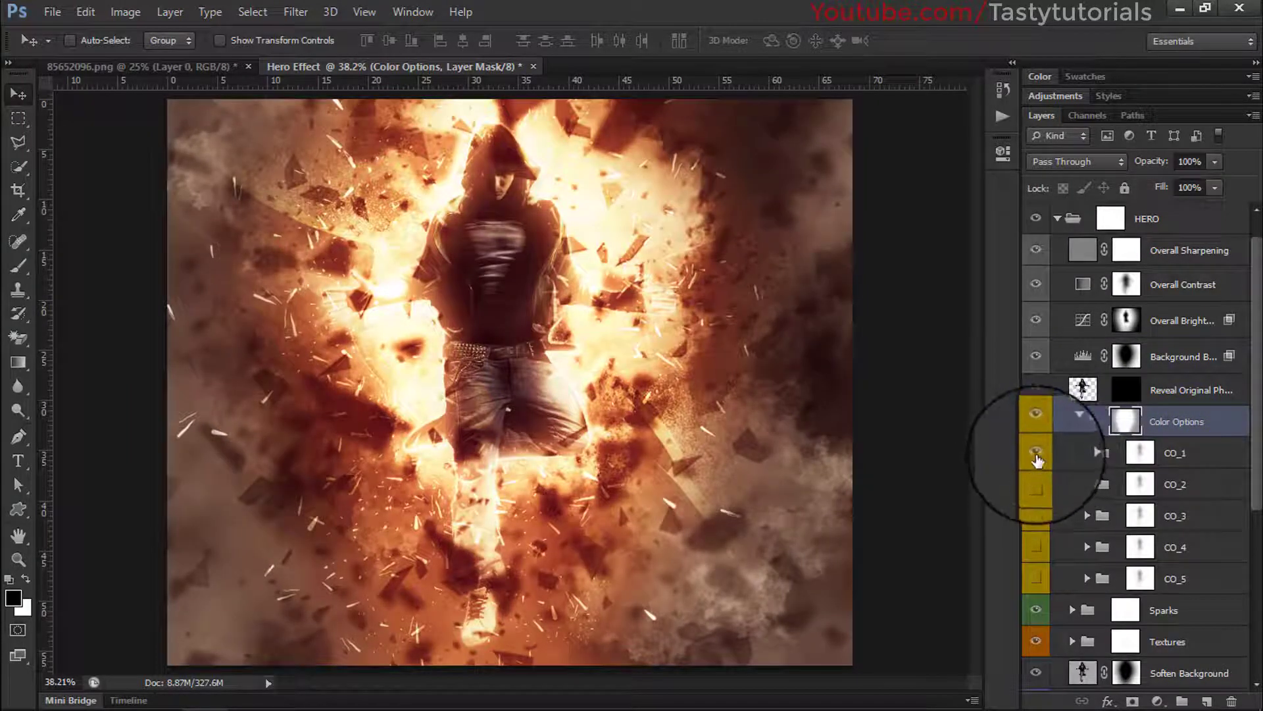
- Switch the color variant by showing the CO_2 group and hiding CO_1
{"action": "left_click", "coordinate": [1036, 485]}
{"action": "left_click", "coordinate": [1037, 485]}
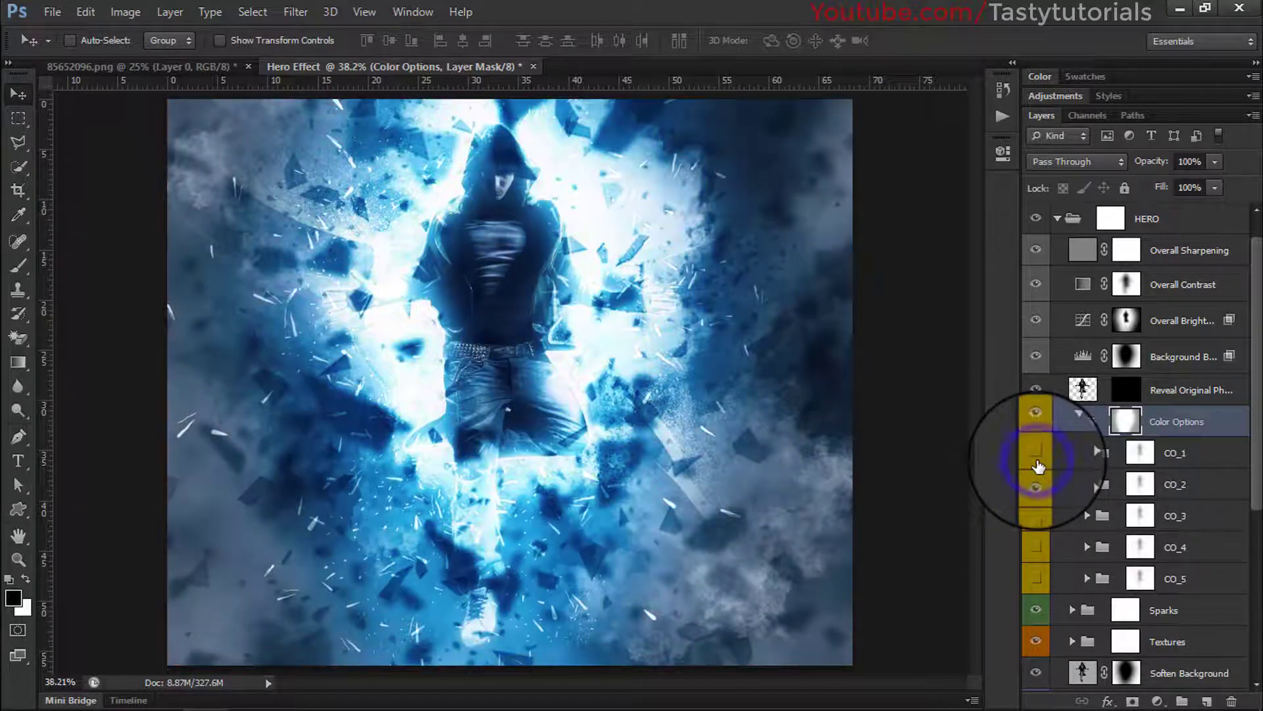
- Preview the CO_3, CO_4 and CO_5 color variants one after another, and return to showing only CO_1
{"action": "left_click", "coordinate": [1035, 515]}
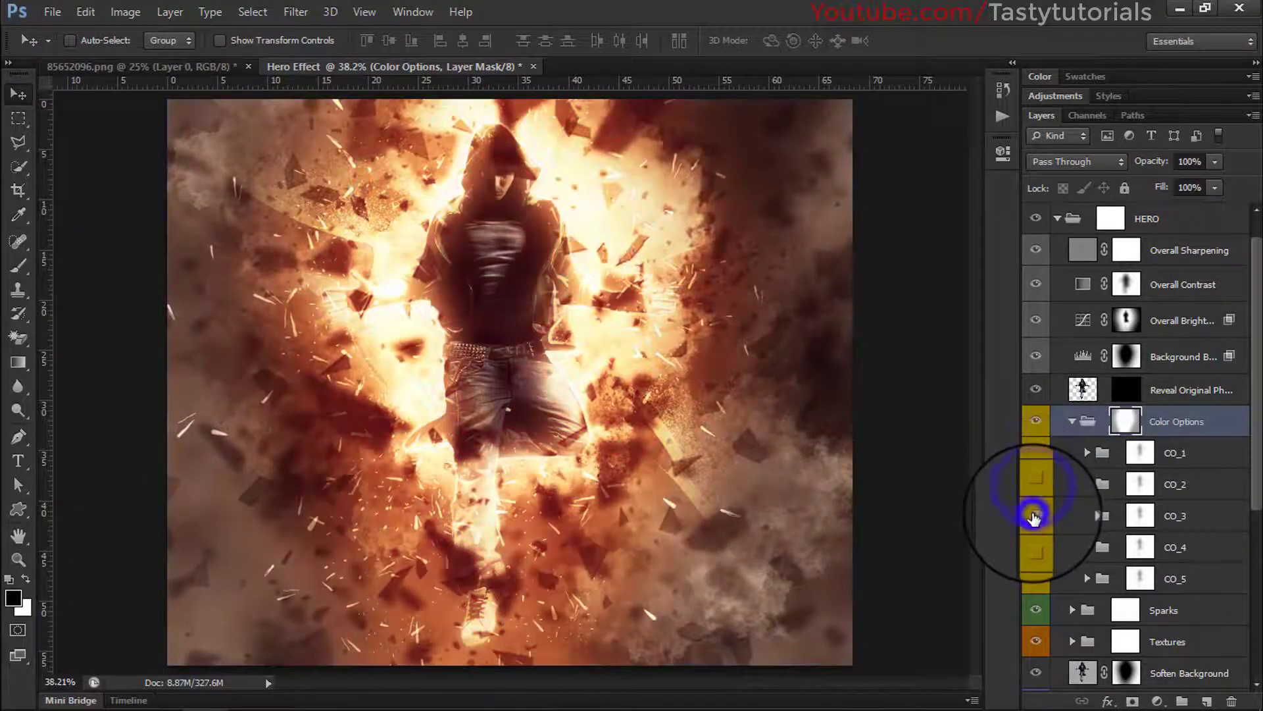
{"action": "left_click", "coordinate": [1037, 558]}
{"action": "left_click", "coordinate": [1038, 574]}
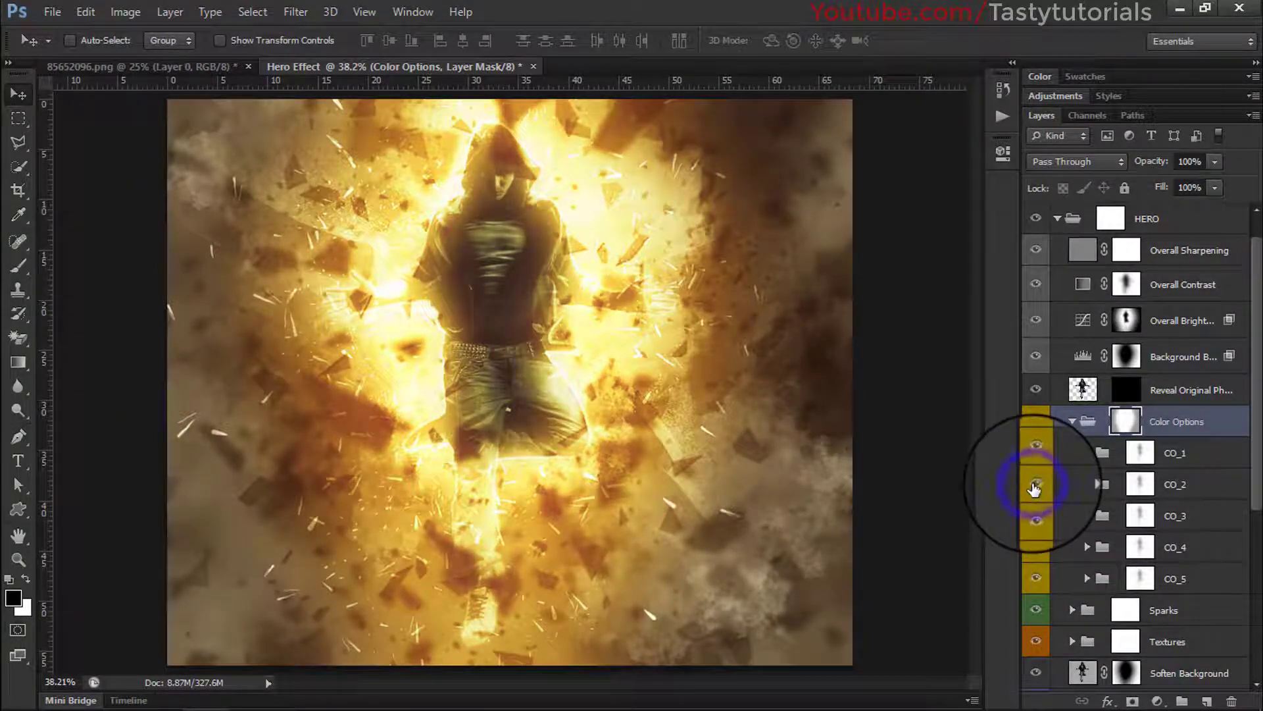
{"action": "left_click", "coordinate": [1038, 578]}
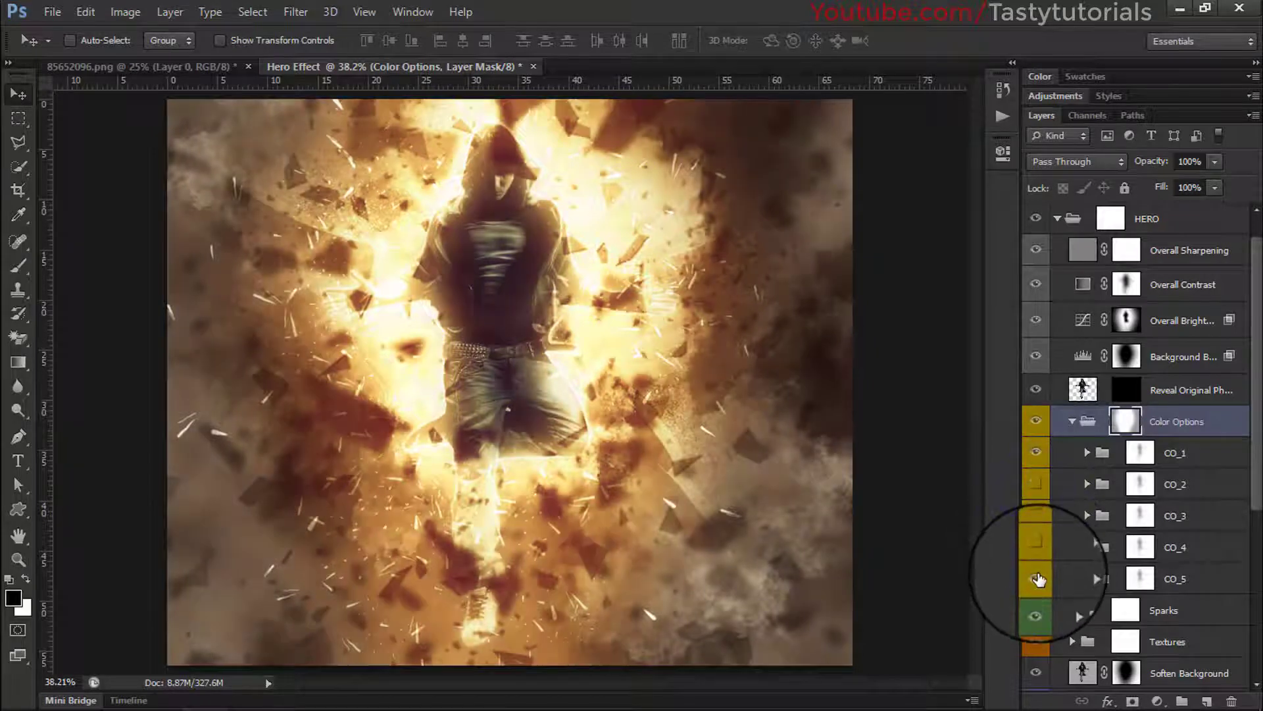
{"action": "left_click", "coordinate": [1040, 574]}
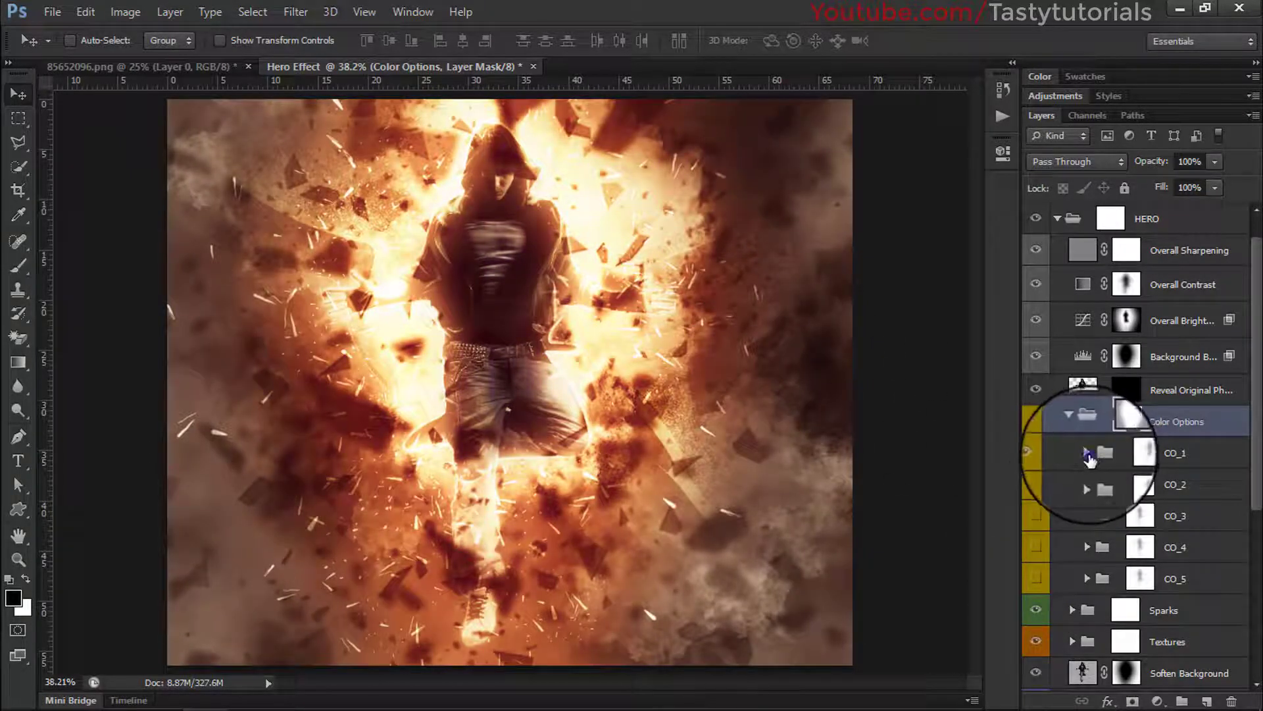
- Expand the CO_1 group and try pure red (ff0000) as its Shadow Color fill, discarding the change
{"action": "left_click", "coordinate": [1087, 452]}
{"action": "scroll", "coordinate": [1086, 592], "scroll_direction": "down", "scroll_amount": 1}
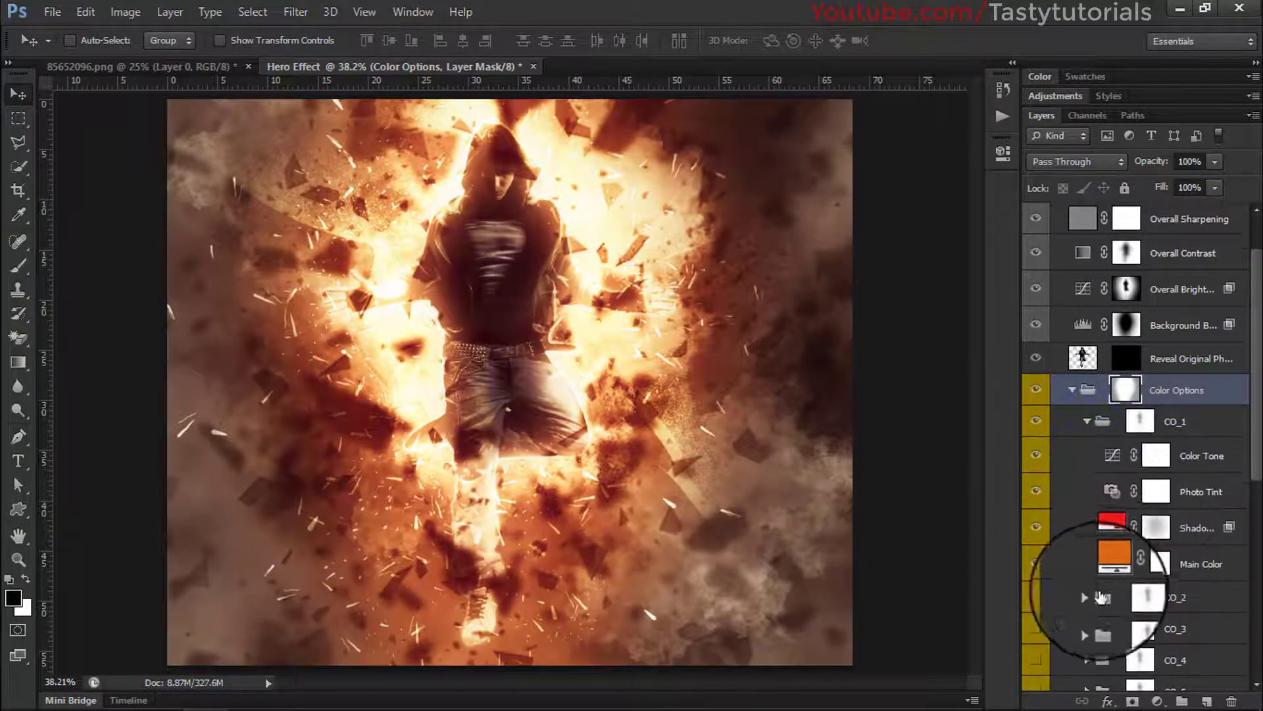
{"action": "left_click", "coordinate": [1112, 524]}
{"action": "double_click", "coordinate": [1112, 524]}
{"action": "left_click_drag", "start_coordinate": [792, 211], "coordinate": [750, 172]}
{"action": "left_click_drag", "start_coordinate": [874, 172], "coordinate": [921, 72]}
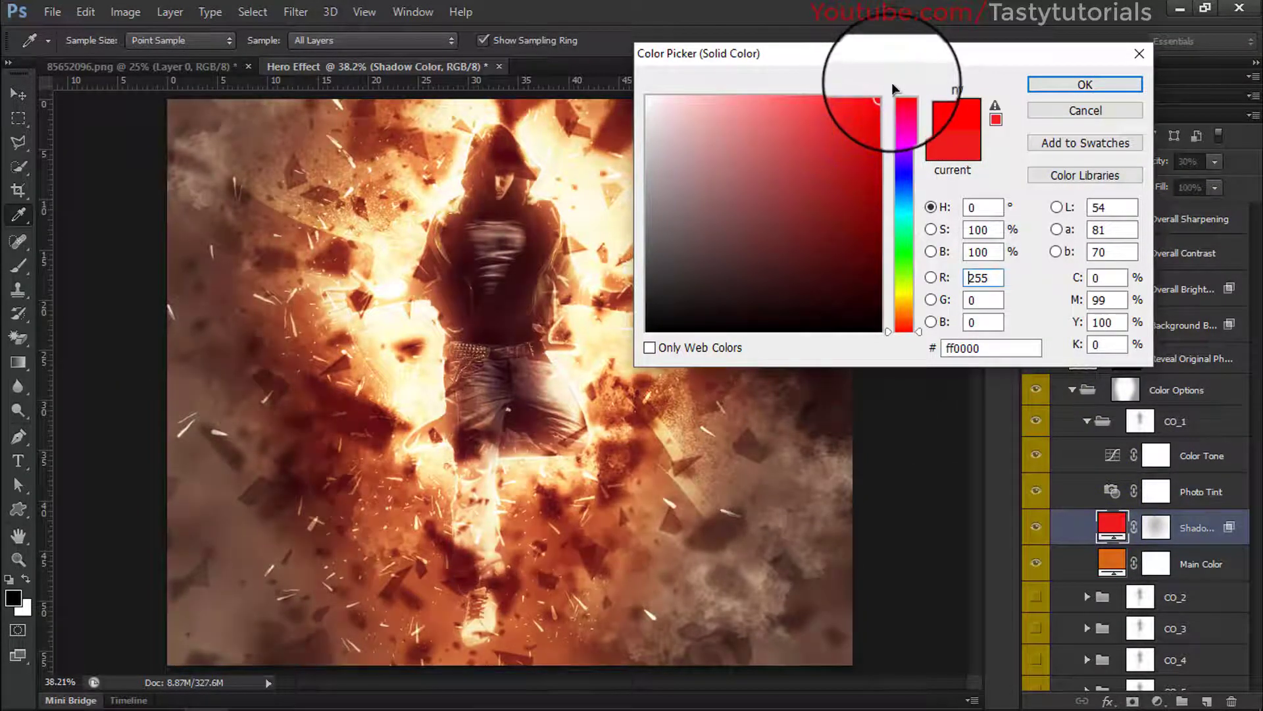
{"action": "left_click", "coordinate": [1050, 111]}
- Collapse the CO_1 group and the Color Options group
{"action": "scroll", "coordinate": [1158, 529], "scroll_direction": "down", "scroll_amount": 1}
{"action": "left_click", "coordinate": [1181, 534]}
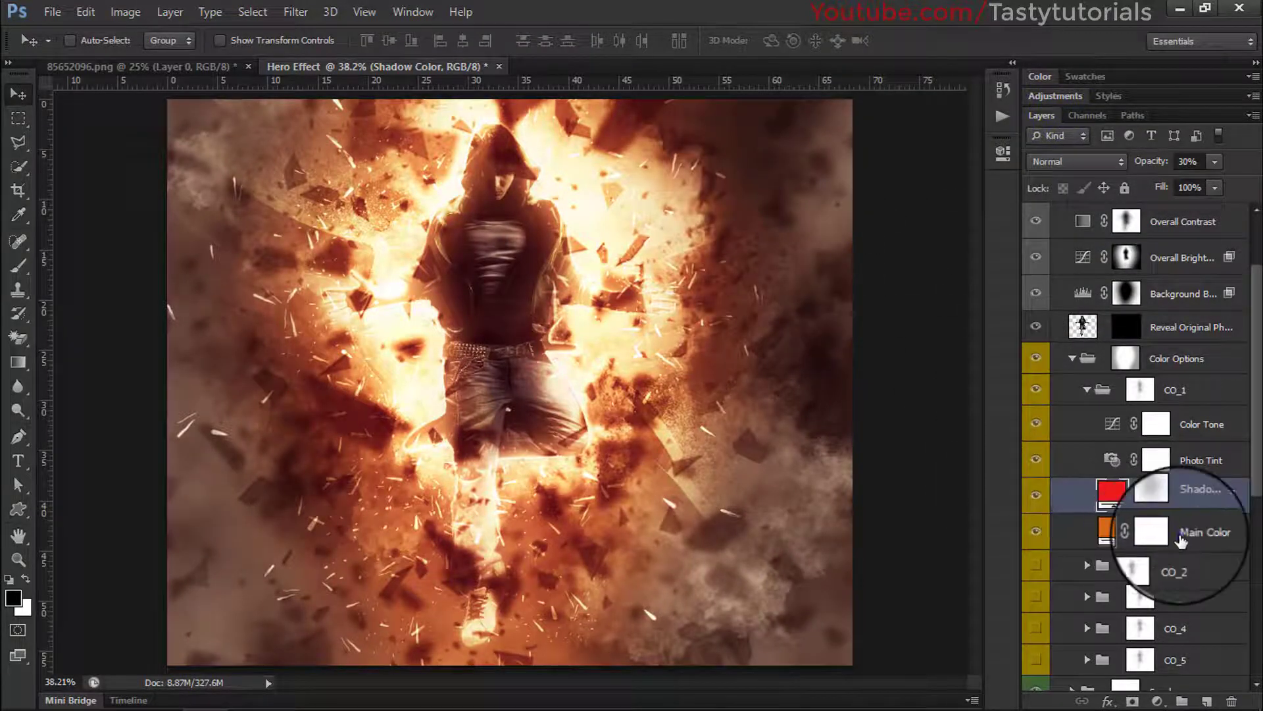
{"action": "left_click", "coordinate": [1087, 390]}
{"action": "left_click", "coordinate": [1073, 358]}
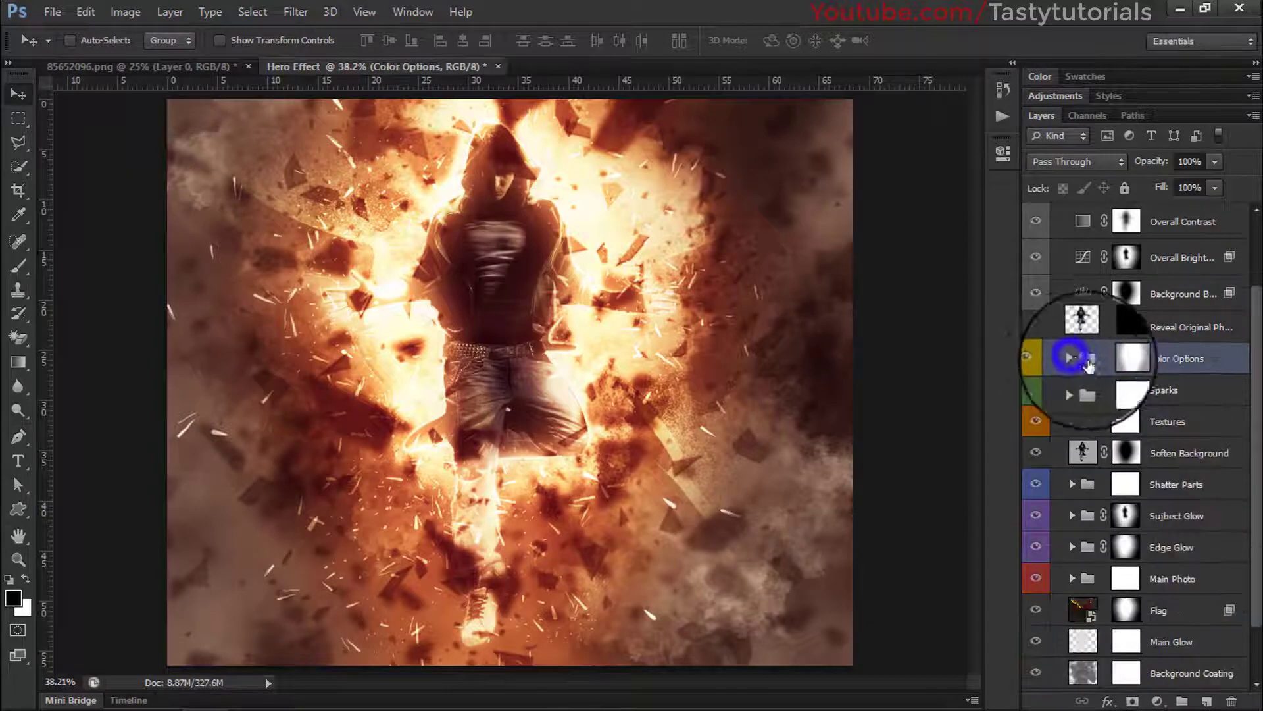
- Hide and show the Sparks group to compare its effect on the image
{"action": "left_click", "coordinate": [1206, 392]}
{"action": "left_click", "coordinate": [1039, 392]}
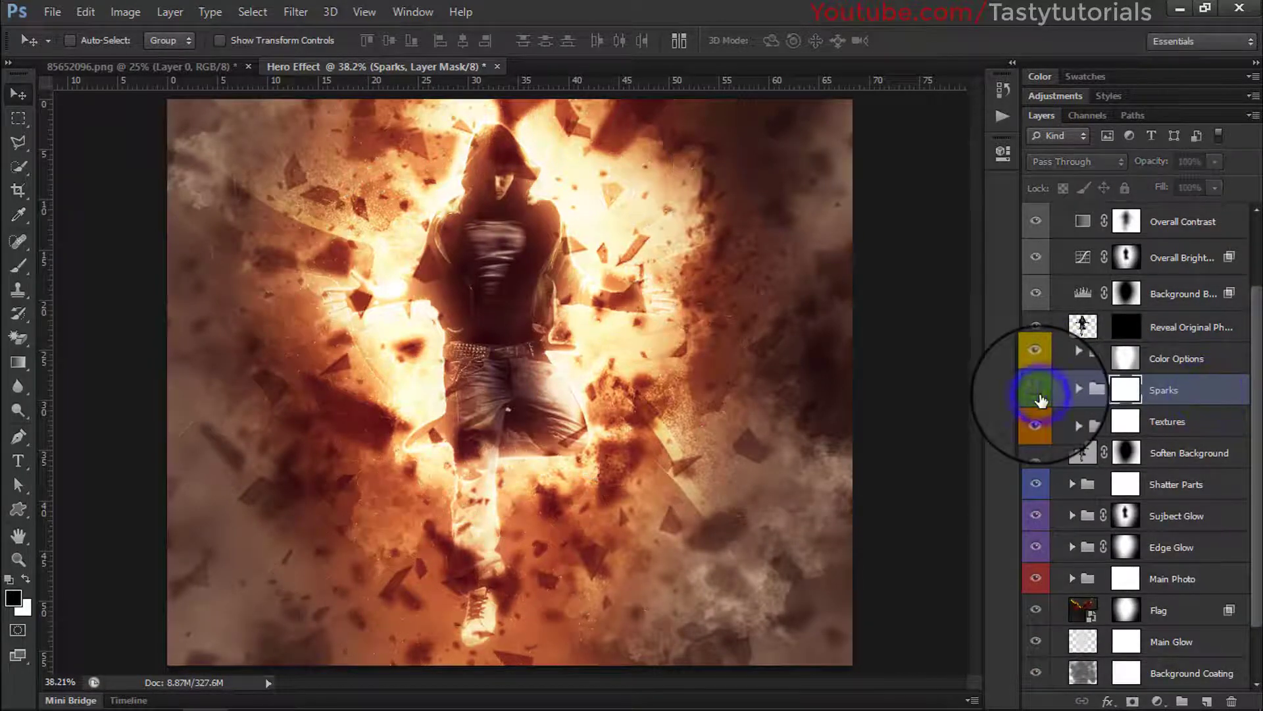
{"action": "left_click", "coordinate": [1038, 393]}
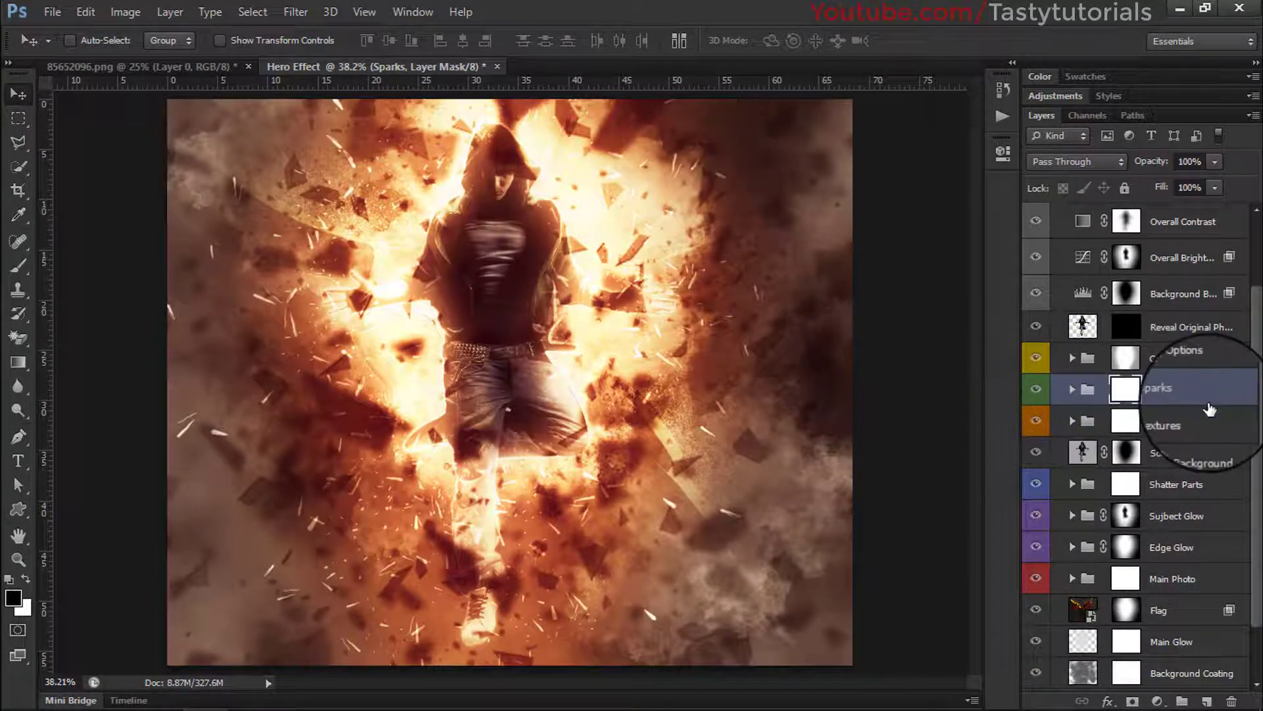
- Try duplicating the Sparks group and shifting the copy to the left, and undo the attempt
{"action": "key", "text": "ctrl+j"}
{"action": "left_click_drag", "start_coordinate": [773, 325], "coordinate": [691, 324]}
{"action": "key", "text": "ctrl+alt+z"}
{"action": "key", "text": "ctrl+alt+z"}
{"action": "key", "text": "ctrl+alt+z"}
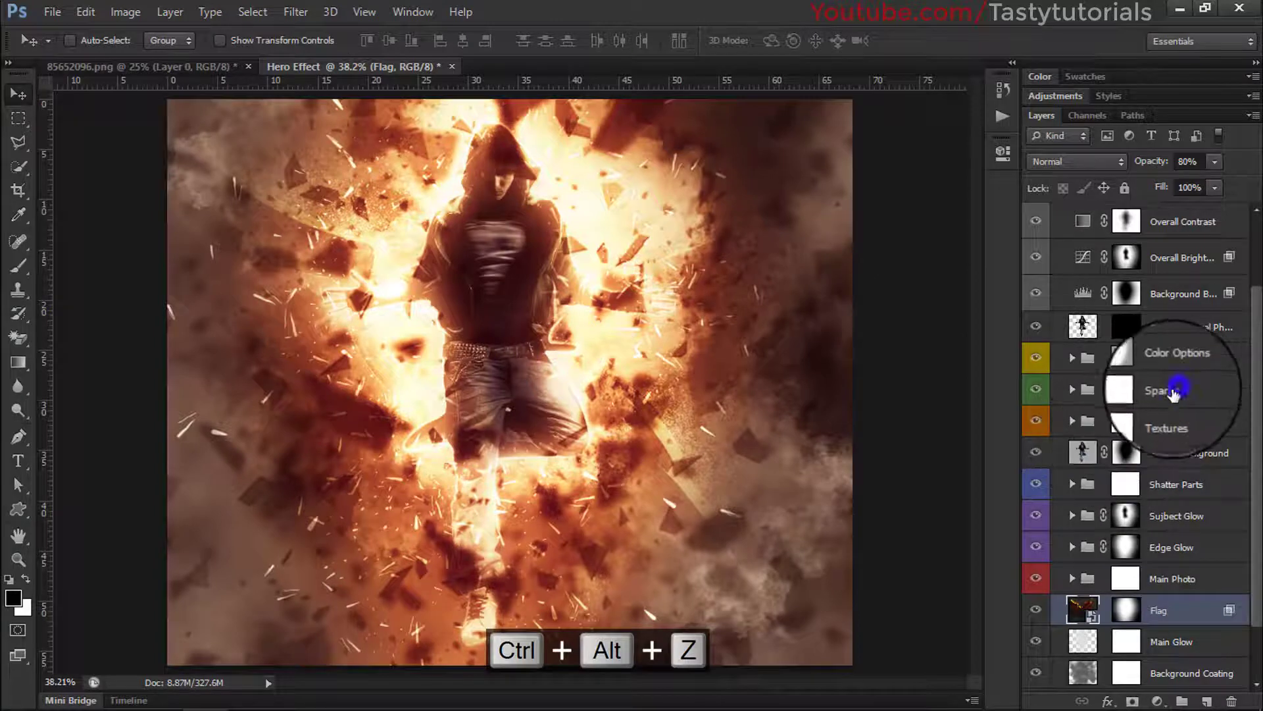
- Expand the Sparks group, duplicate its S_1 layer, and shift the copy to the left on the image
{"action": "left_click", "coordinate": [1177, 390]}
{"action": "left_click", "coordinate": [1072, 390]}
{"action": "left_click", "coordinate": [1200, 411]}
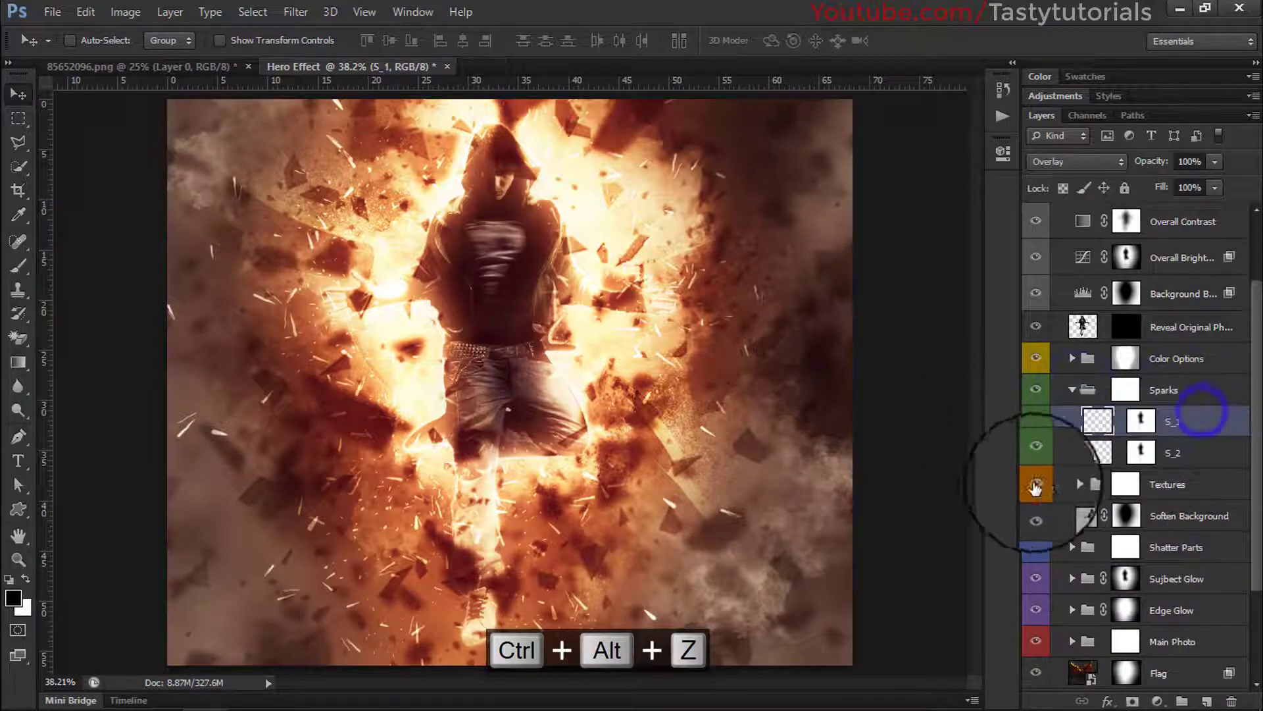
{"action": "key", "text": "ctrl+j"}
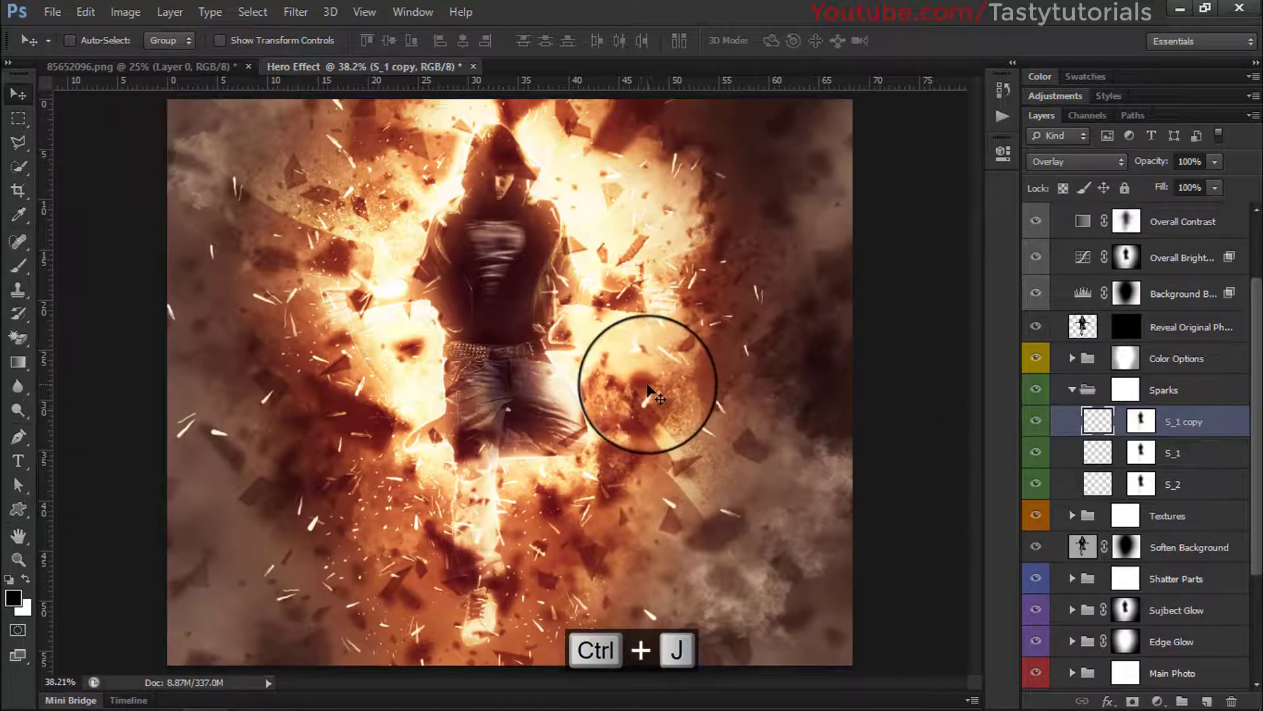
{"action": "left_click", "coordinate": [608, 351]}
{"action": "left_click_drag", "start_coordinate": [617, 358], "coordinate": [615, 377]}
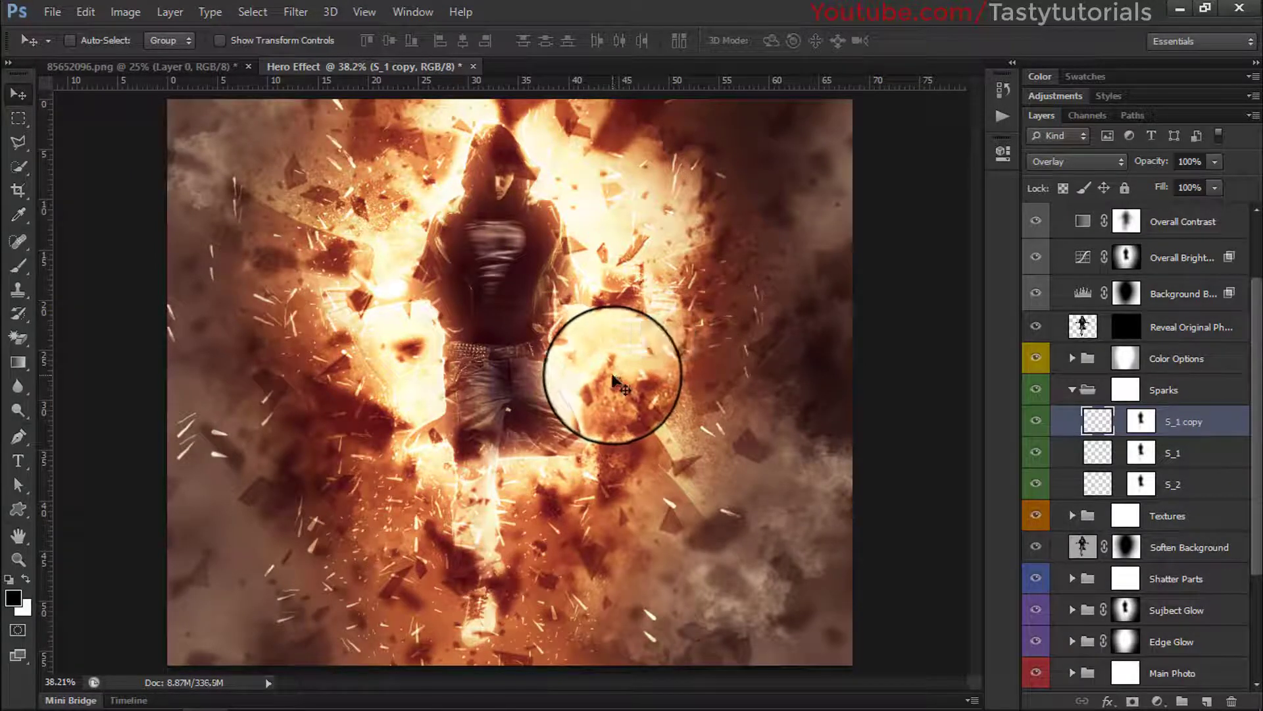
- Flip the S_1 copy vertically and move it upward on the image
{"action": "key", "text": "ctrl+t"}
{"action": "right_click", "coordinate": [615, 377]}
{"action": "left_click", "coordinate": [648, 681]}
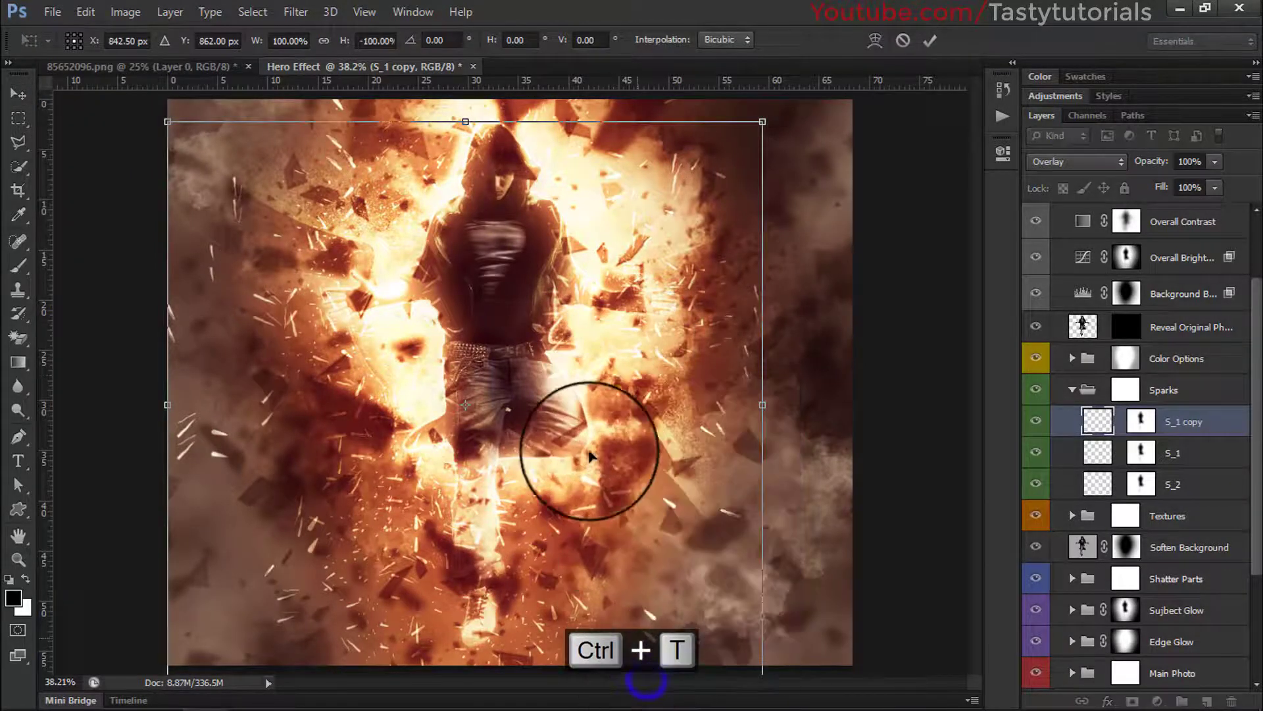
{"action": "double_click", "coordinate": [583, 447]}
{"action": "left_click_drag", "start_coordinate": [582, 531], "coordinate": [573, 411]}
- Duplicate the S_2 layer, flip the copy vertically and move it over the image's right half, and collapse the Sparks group
{"action": "left_click", "coordinate": [1185, 485]}
{"action": "key", "text": "ctrl+j"}
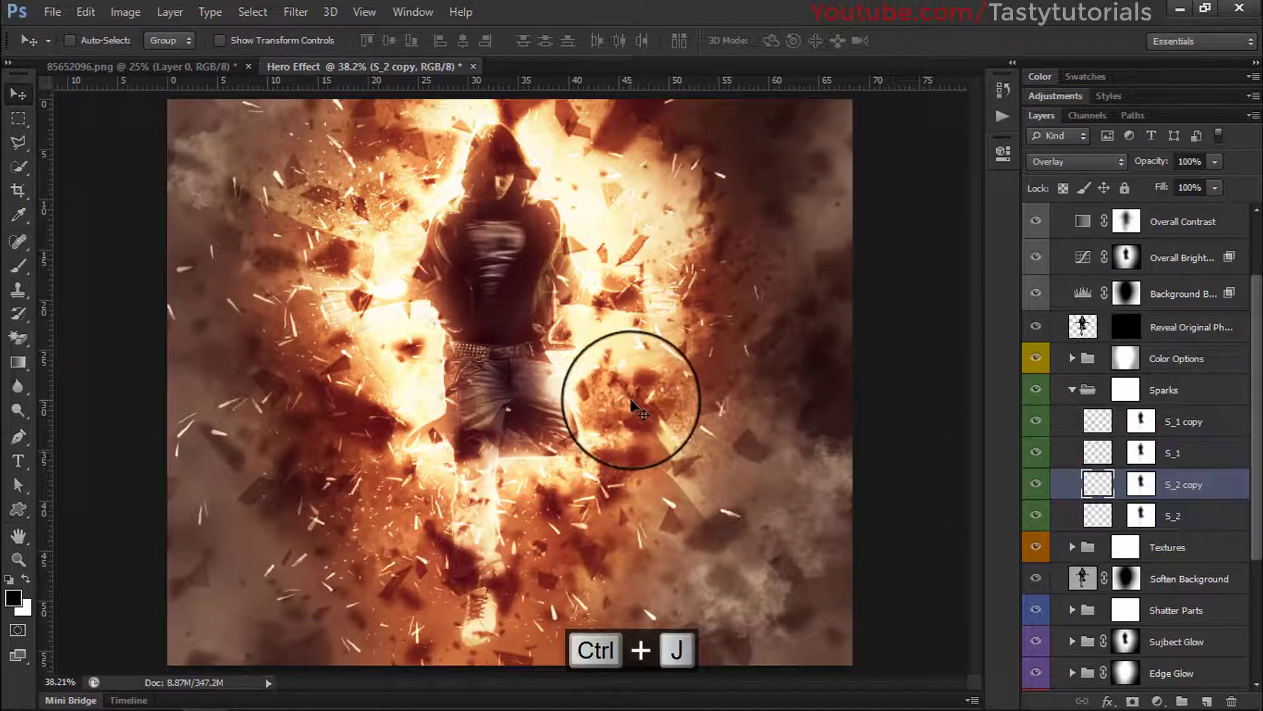
{"action": "key", "text": "ctrl+t"}
{"action": "right_click", "coordinate": [553, 359]}
{"action": "left_click", "coordinate": [598, 661]}
{"action": "left_click_drag", "start_coordinate": [540, 447], "coordinate": [649, 454]}
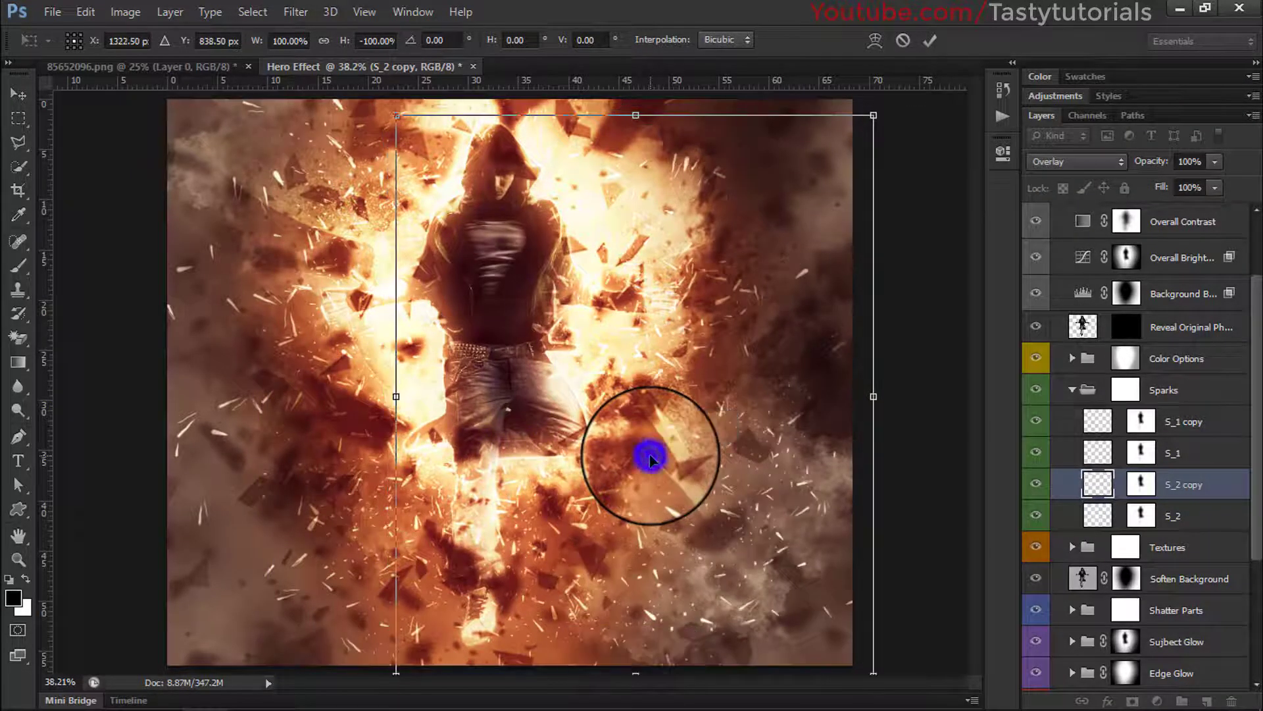
{"action": "double_click", "coordinate": [645, 447]}
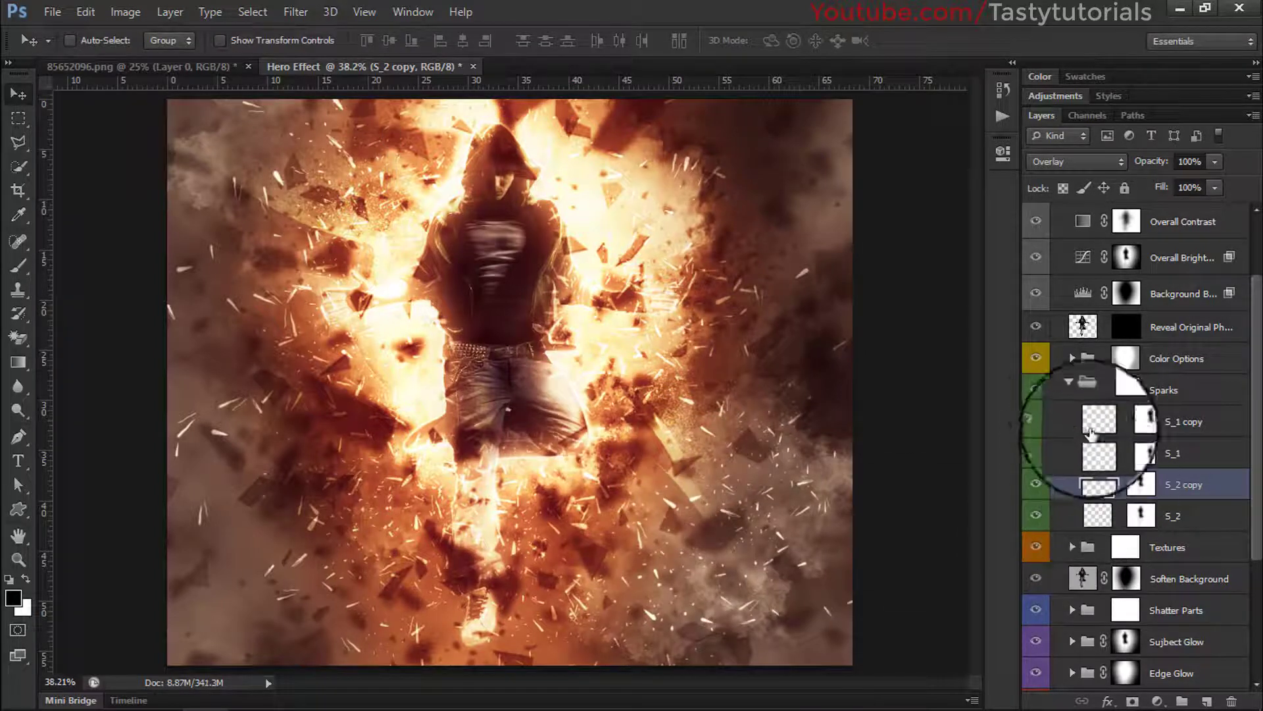
{"action": "left_click", "coordinate": [1071, 390]}
- Hide and show the Textures group to compare its effect on the image
{"action": "left_click", "coordinate": [1185, 421]}
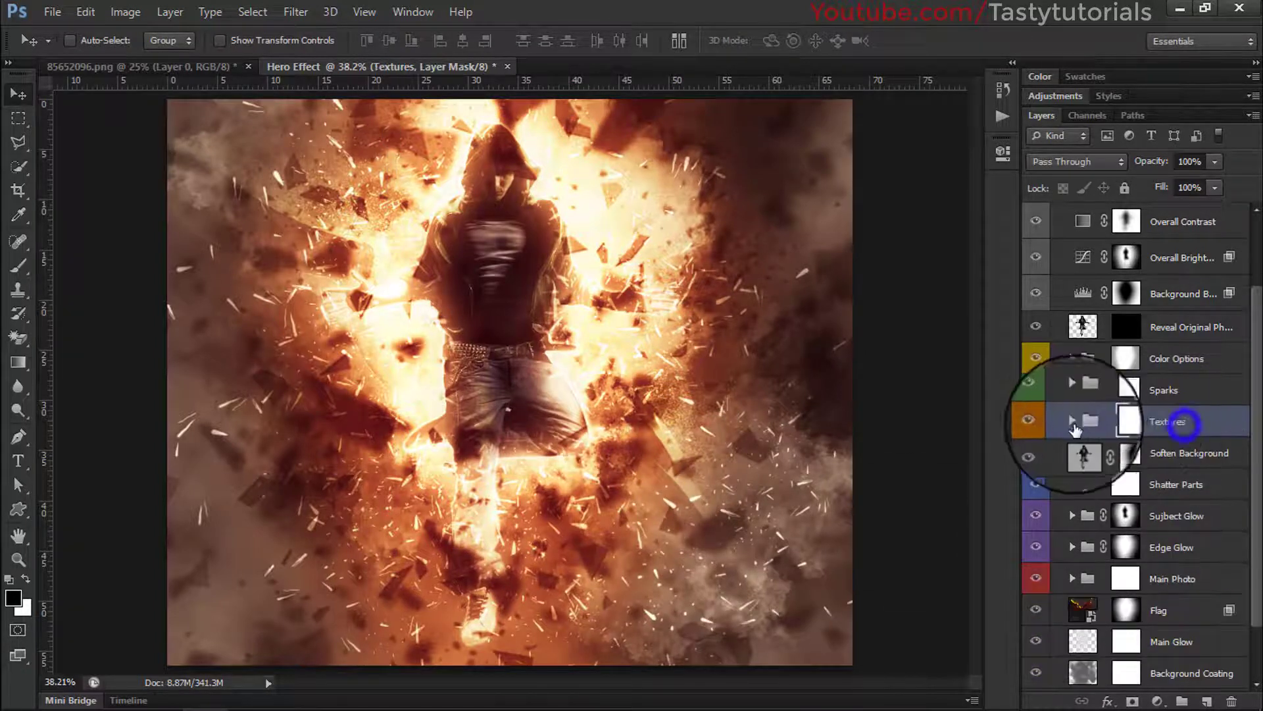
{"action": "left_click", "coordinate": [1036, 423]}
{"action": "left_click", "coordinate": [1036, 423]}
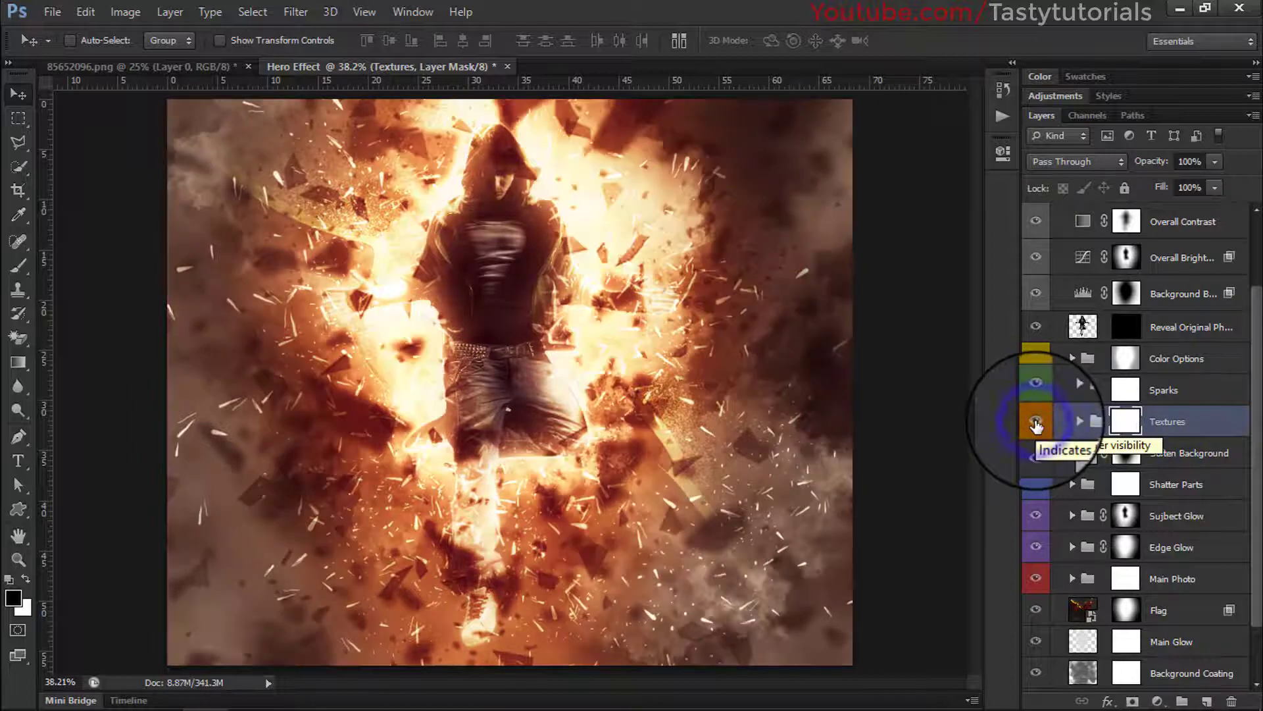
- Expand the Textures group, toggle its T_7 and T_8 layers off and on to compare them, and collapse it
{"action": "left_click", "coordinate": [1080, 421]}
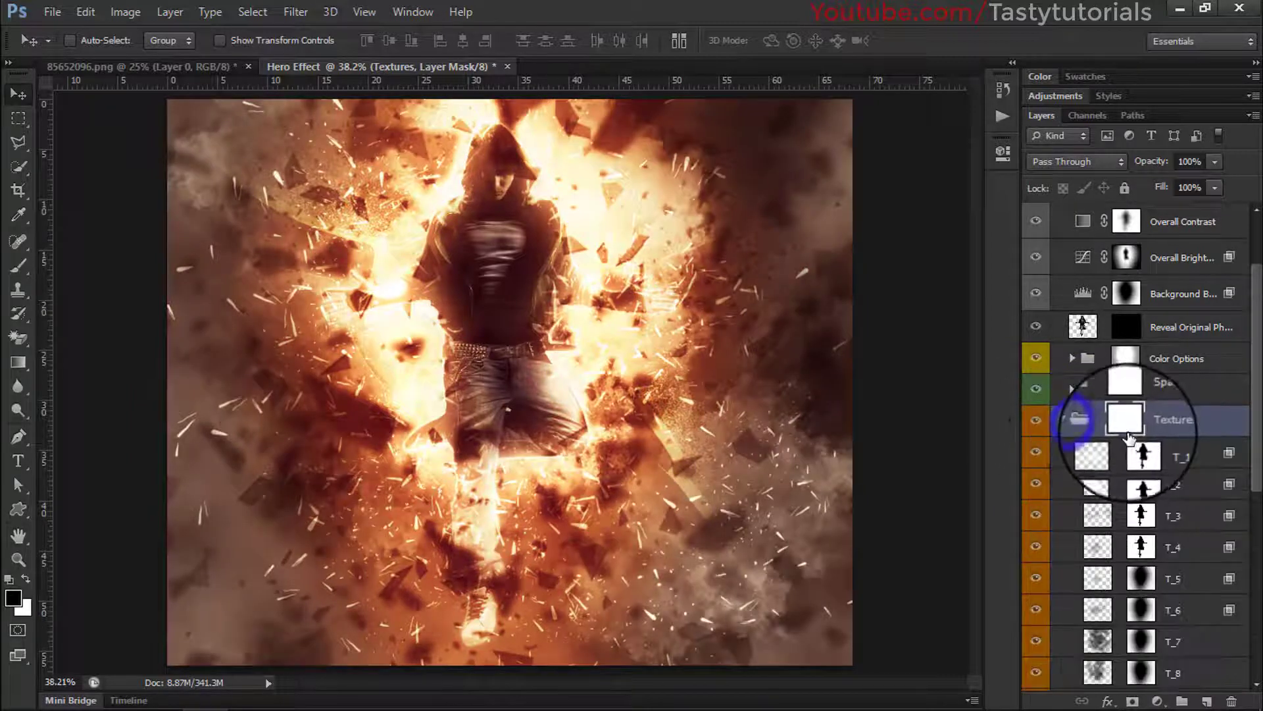
{"action": "left_click", "coordinate": [1033, 635]}
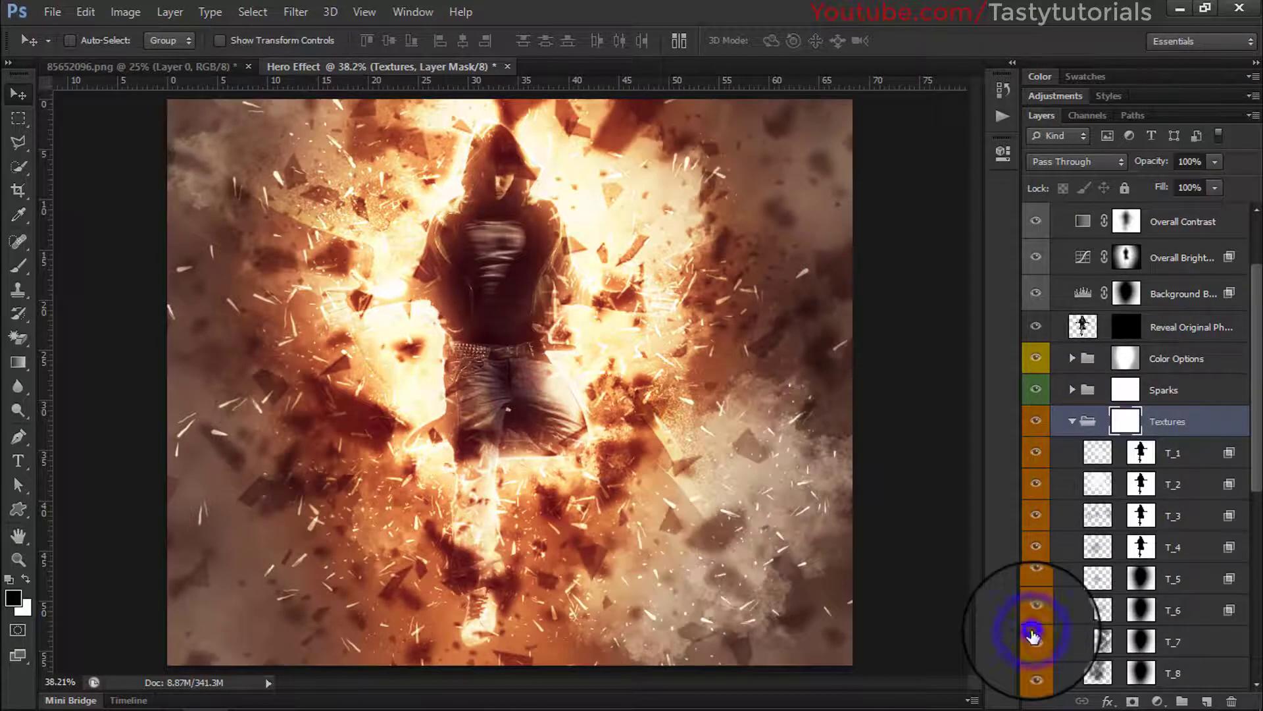
{"action": "left_click", "coordinate": [1033, 635]}
{"action": "left_click", "coordinate": [1033, 668]}
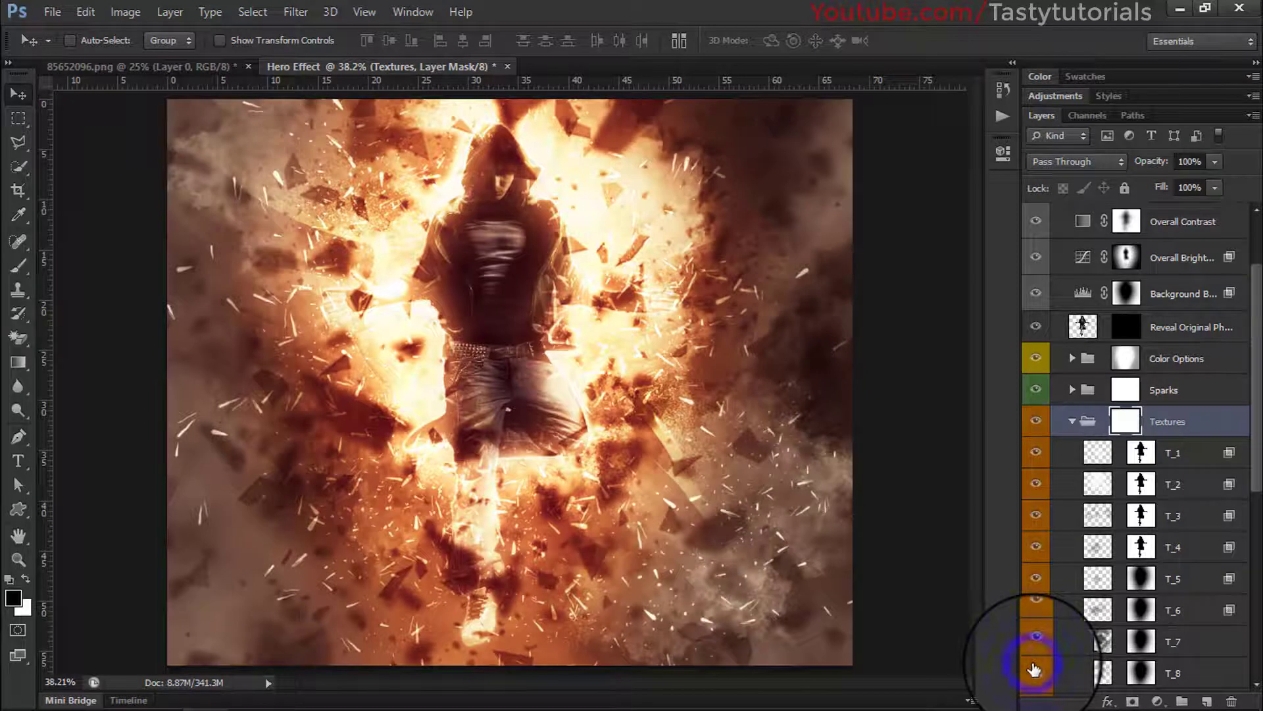
{"action": "left_click", "coordinate": [1033, 667]}
{"action": "left_click", "coordinate": [1072, 421]}
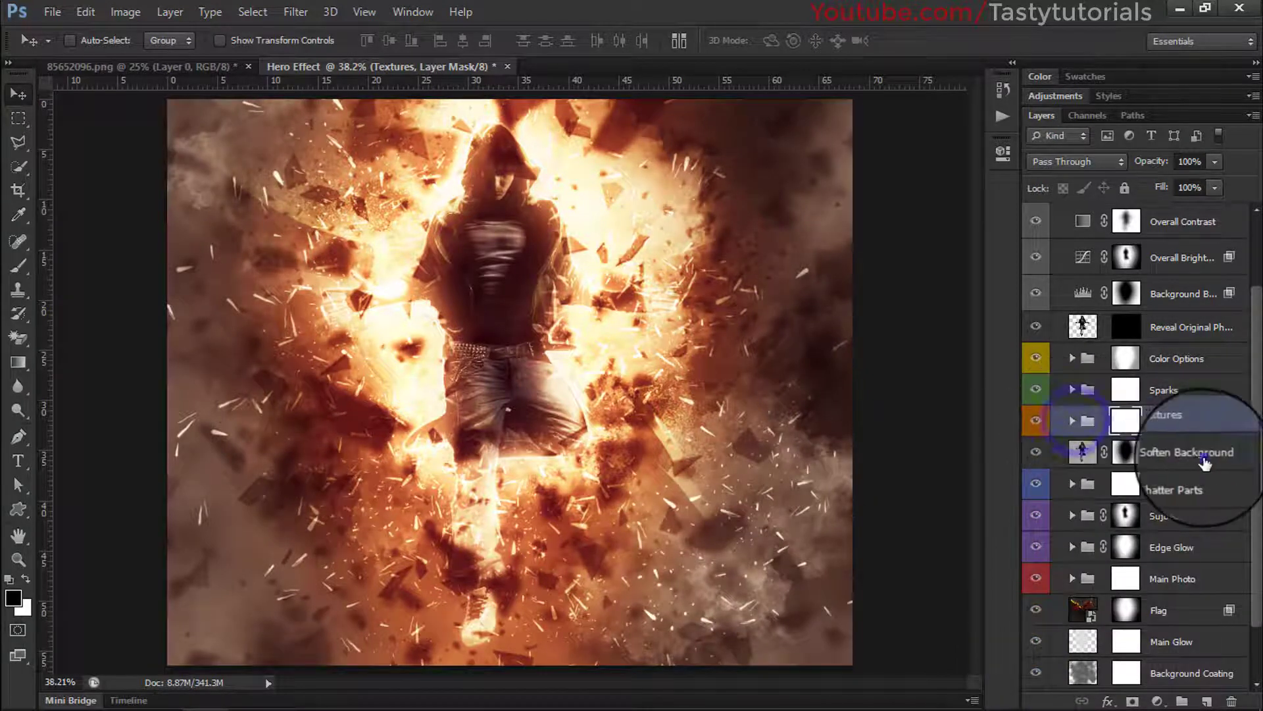
- Toggle the Soften Background layer off and on repeatedly to compare the background blur, leaving it shown
{"action": "left_click", "coordinate": [1161, 452]}
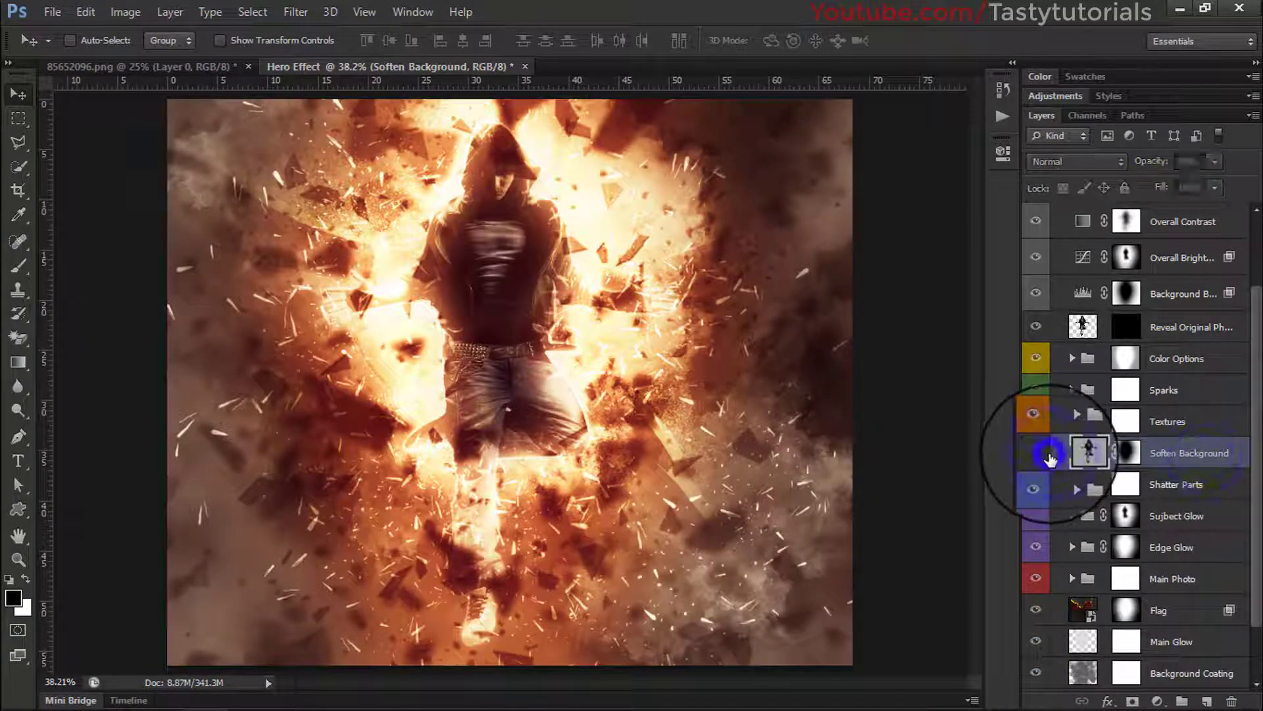
{"action": "left_click", "coordinate": [1046, 454]}
{"action": "left_click", "coordinate": [1037, 452]}
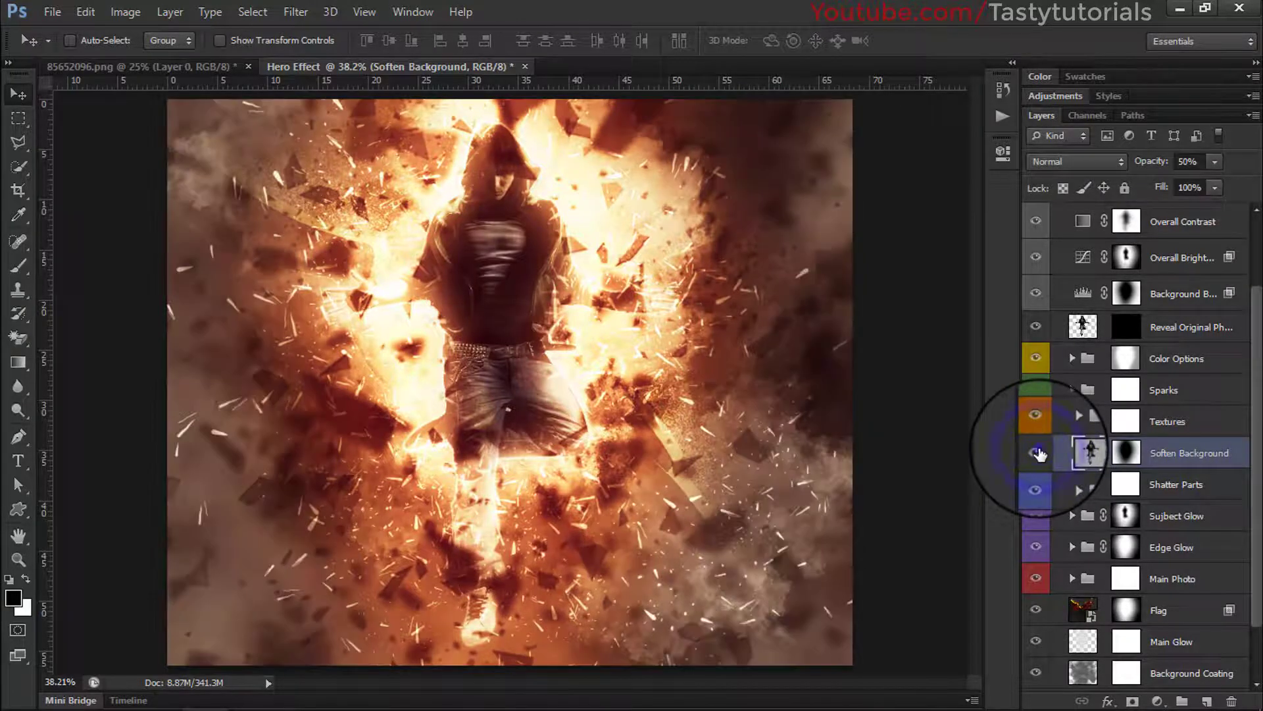
{"action": "left_click", "coordinate": [1038, 452]}
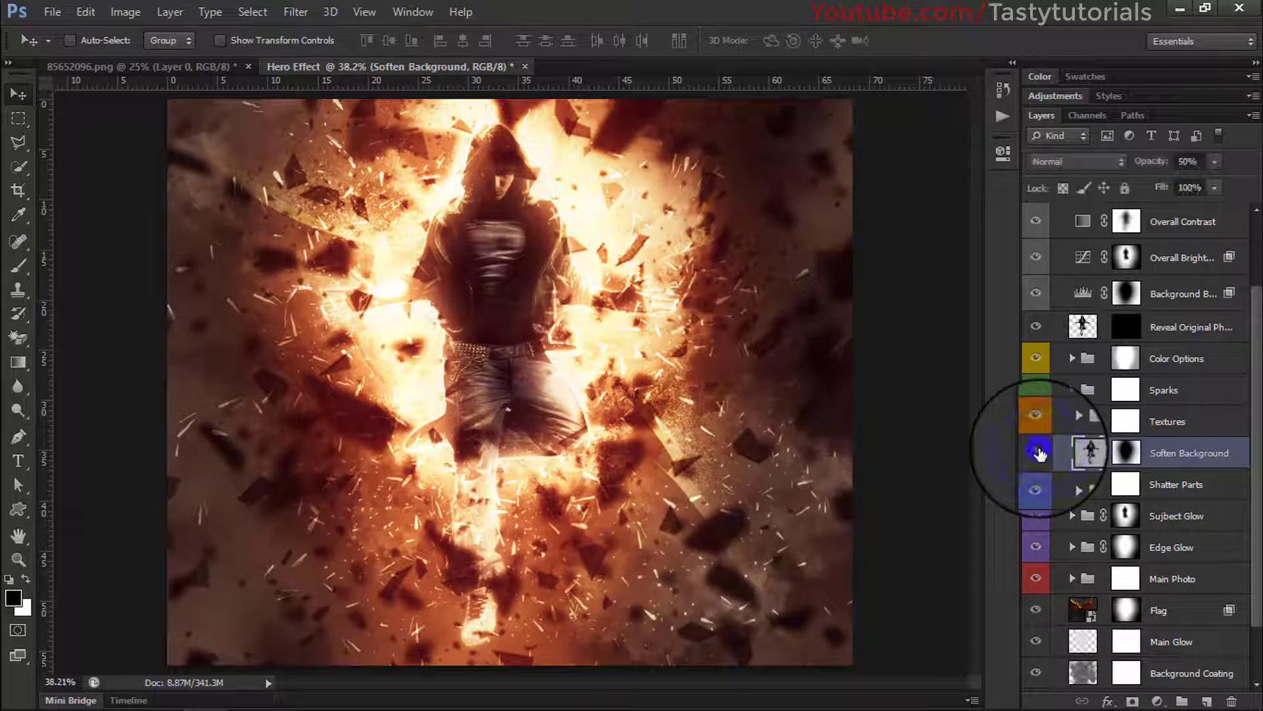
{"action": "left_click", "coordinate": [1037, 453]}
{"action": "left_click", "coordinate": [1037, 453]}
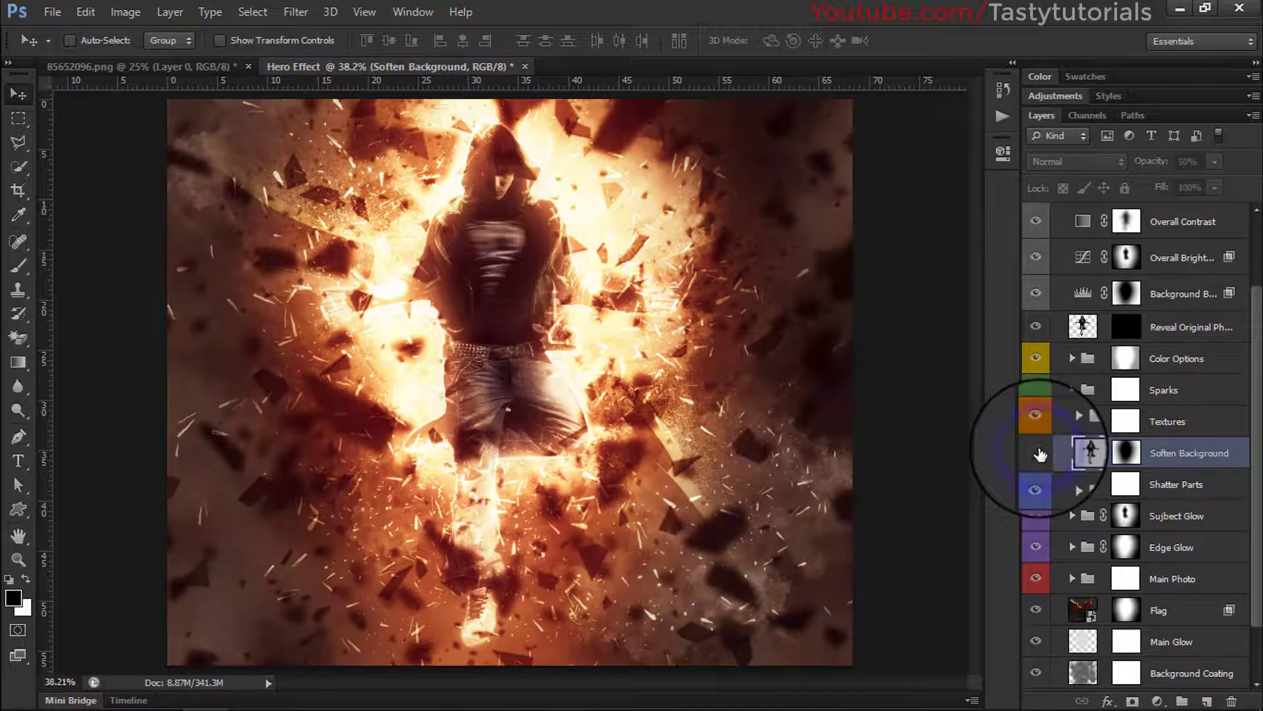
{"action": "left_click", "coordinate": [1037, 453]}
{"action": "left_click", "coordinate": [1038, 452]}
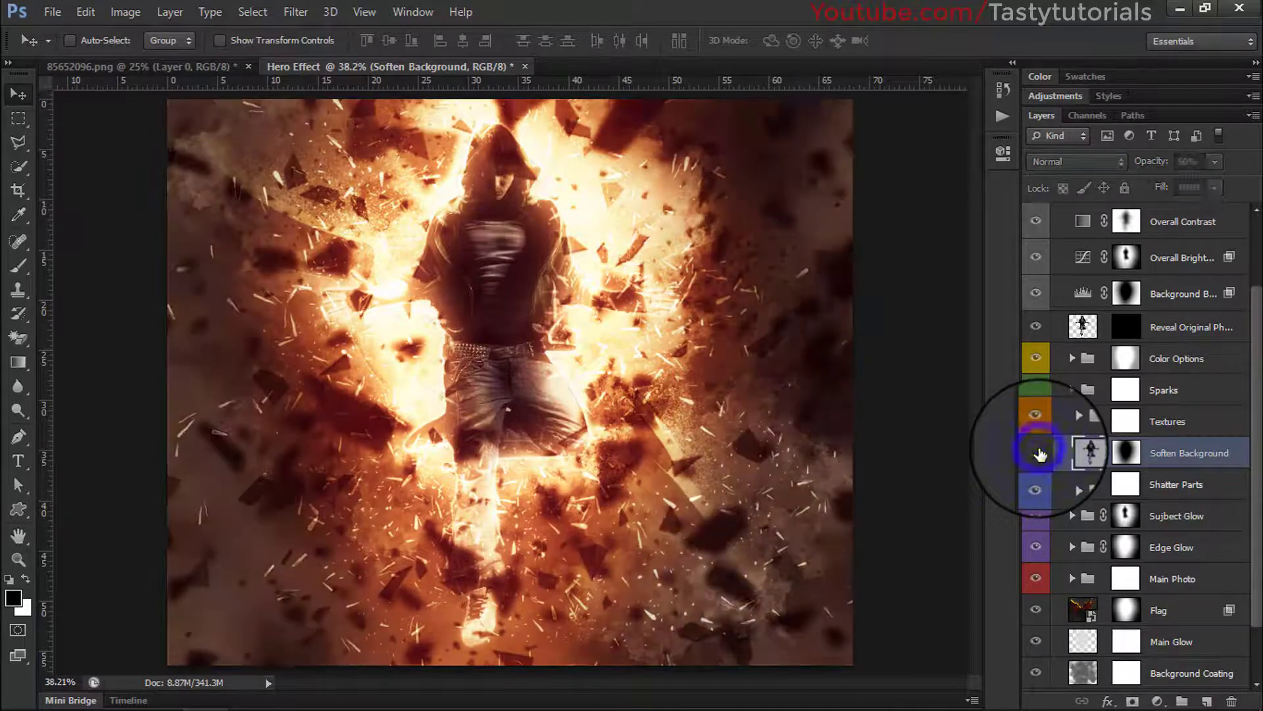
{"action": "left_click", "coordinate": [1038, 453]}
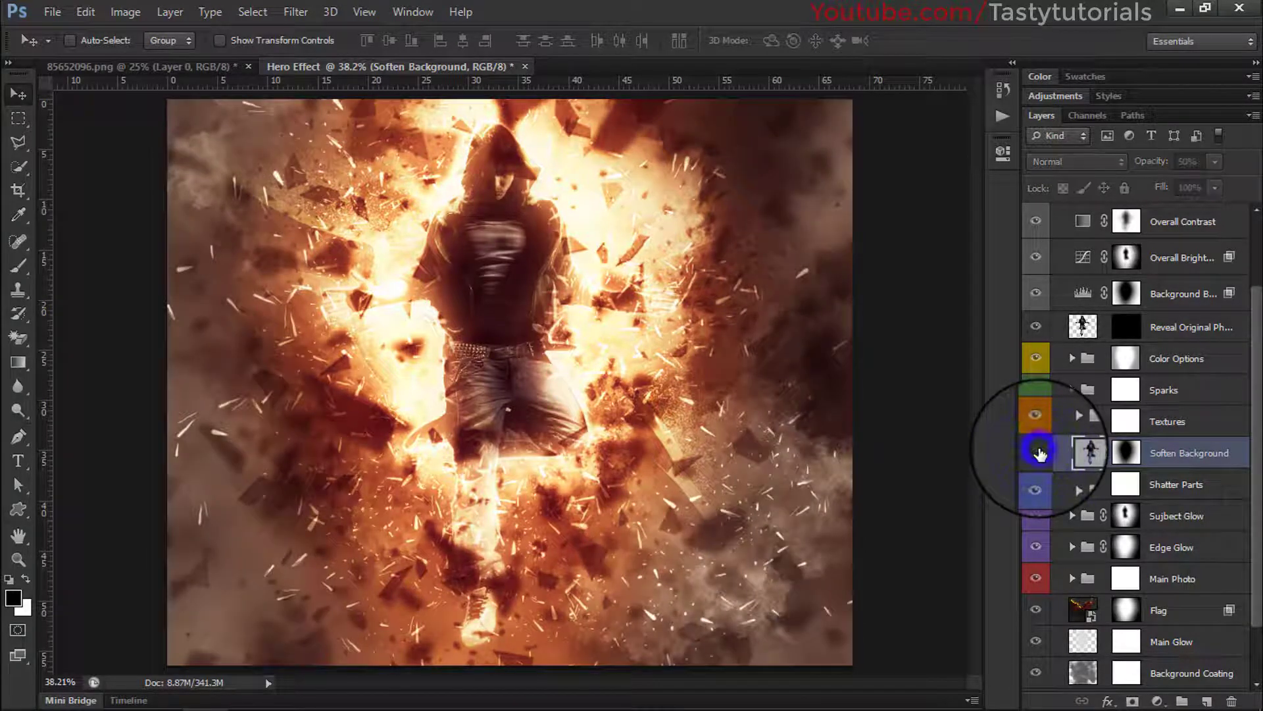
{"action": "left_click", "coordinate": [1038, 453]}
{"action": "left_click", "coordinate": [1037, 452]}
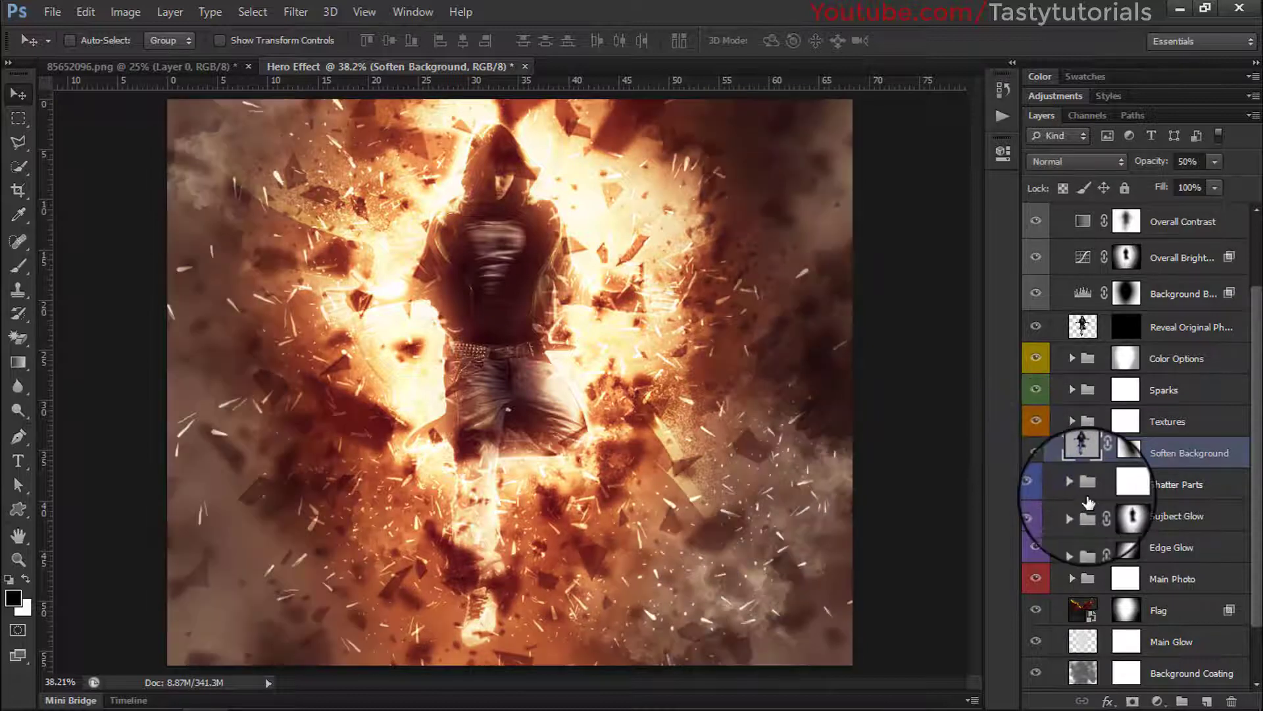
- Expand the Shatter Parts group and hide and show its SP_1 and SP_2 layers to compare the shattered pieces
{"action": "scroll", "coordinate": [1089, 504], "scroll_direction": "down", "scroll_amount": 1}
{"action": "left_click", "coordinate": [1166, 453]}
{"action": "left_click", "coordinate": [1029, 454]}
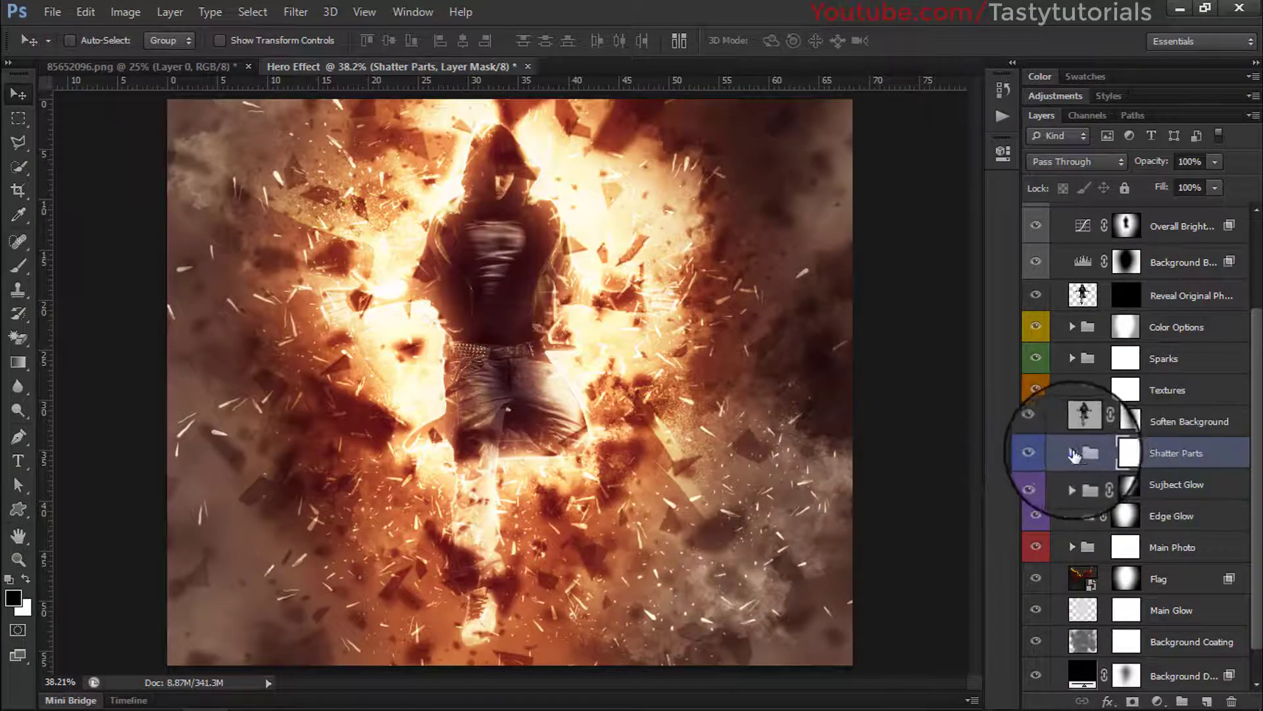
{"action": "left_click", "coordinate": [1075, 454]}
{"action": "left_click", "coordinate": [1188, 484]}
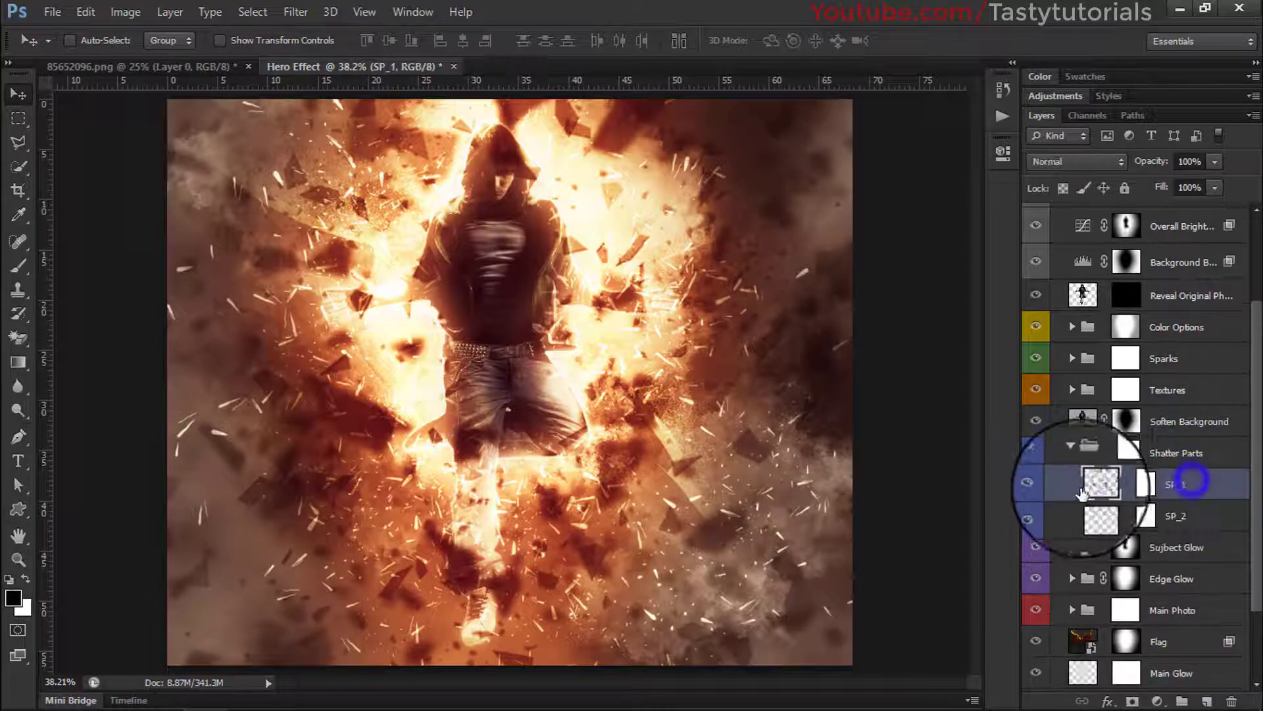
{"action": "left_click", "coordinate": [1044, 490]}
{"action": "left_click", "coordinate": [1036, 519]}
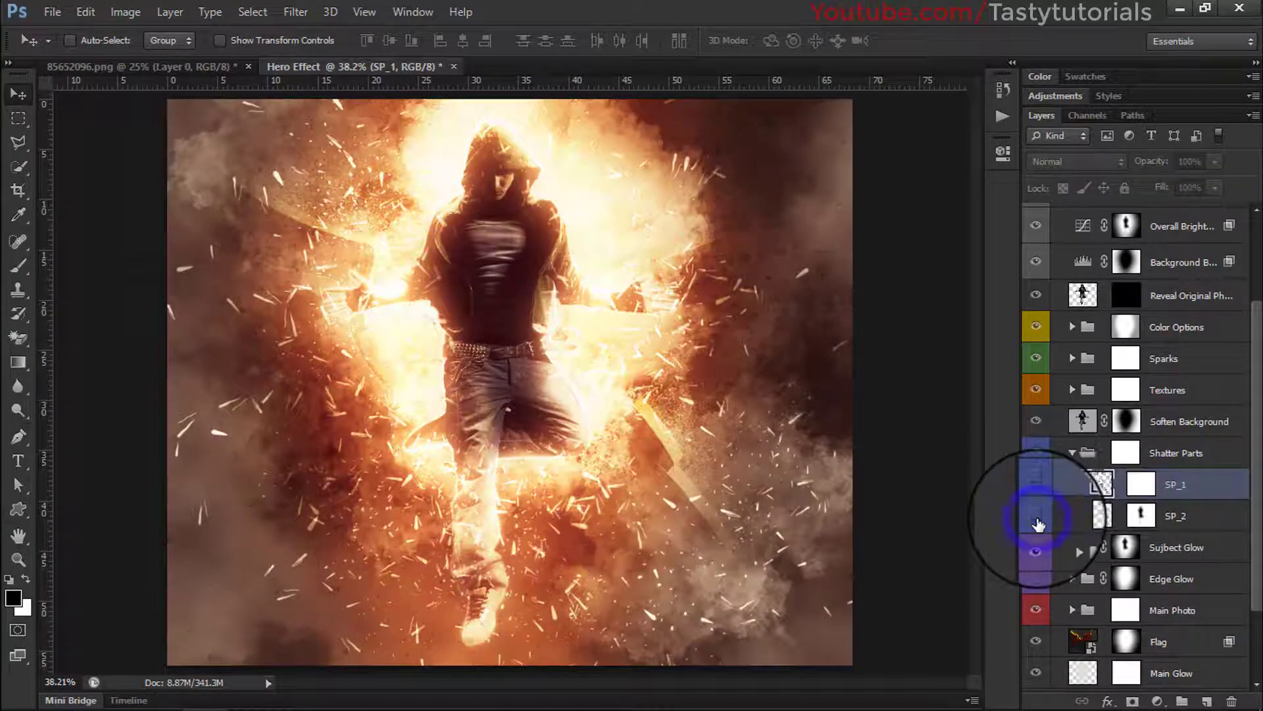
{"action": "left_click", "coordinate": [1037, 519]}
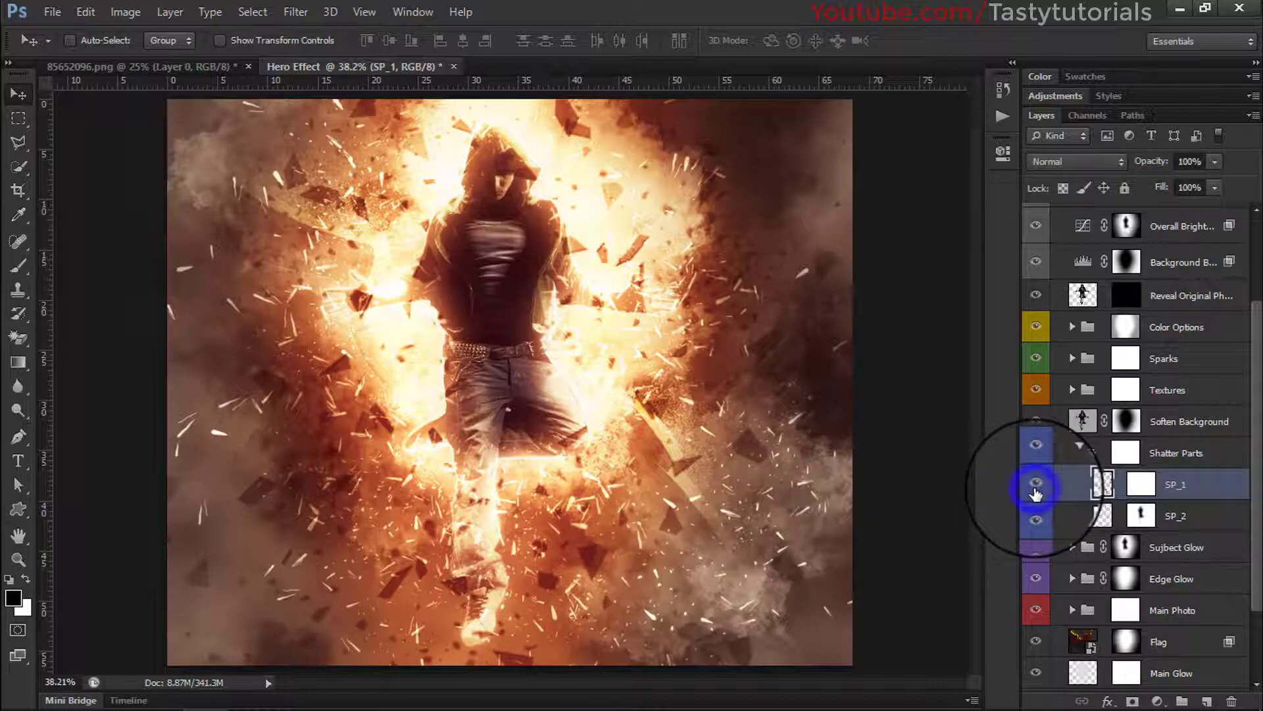
- Show the SP_1 layer, target its mask, and load the outline of the brush layer as a selection
{"action": "left_click", "coordinate": [1036, 490]}
{"action": "left_click", "coordinate": [1141, 484]}
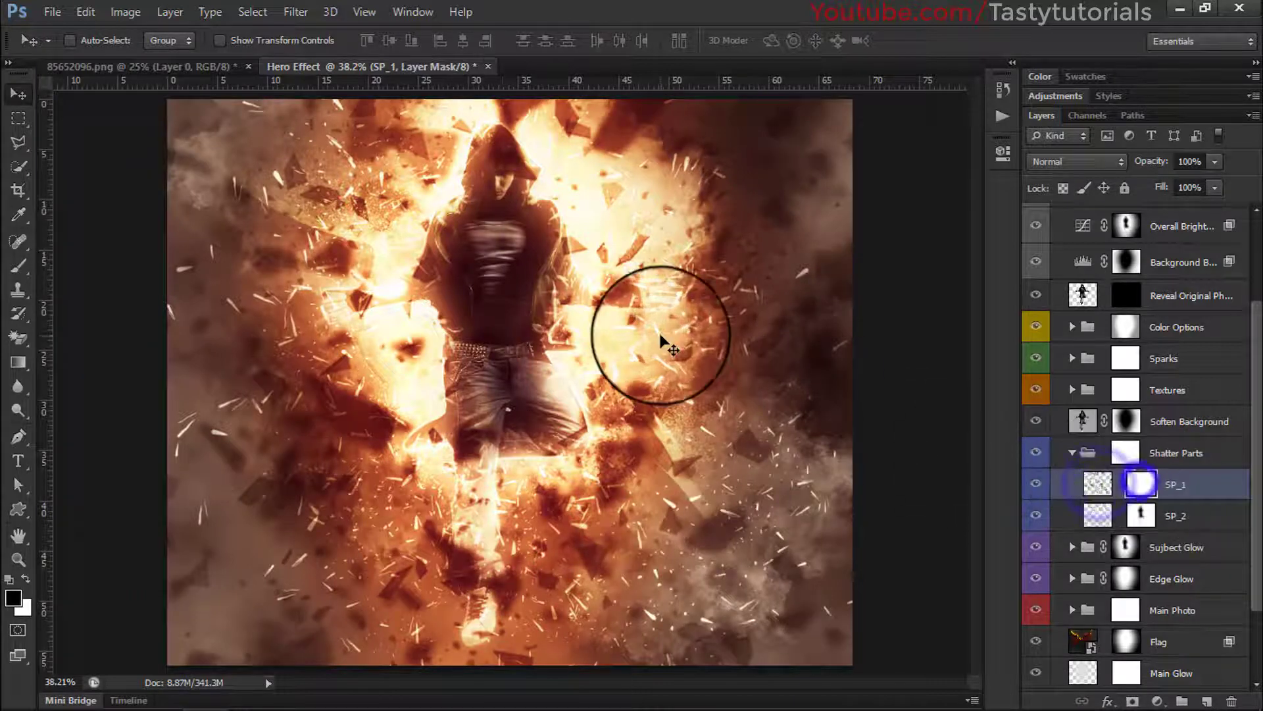
{"action": "scroll", "coordinate": [1148, 379], "scroll_direction": "up", "scroll_amount": 3}
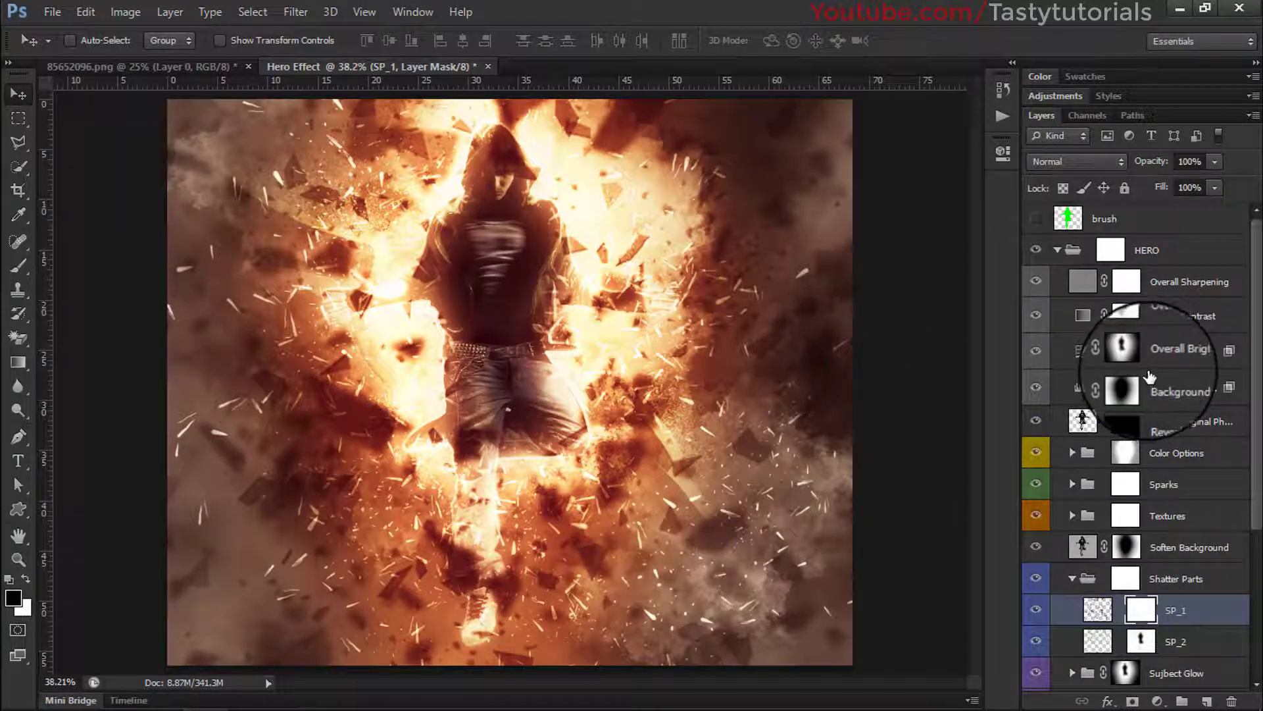
{"action": "left_click", "coordinate": [1068, 218], "text": "ctrl"}
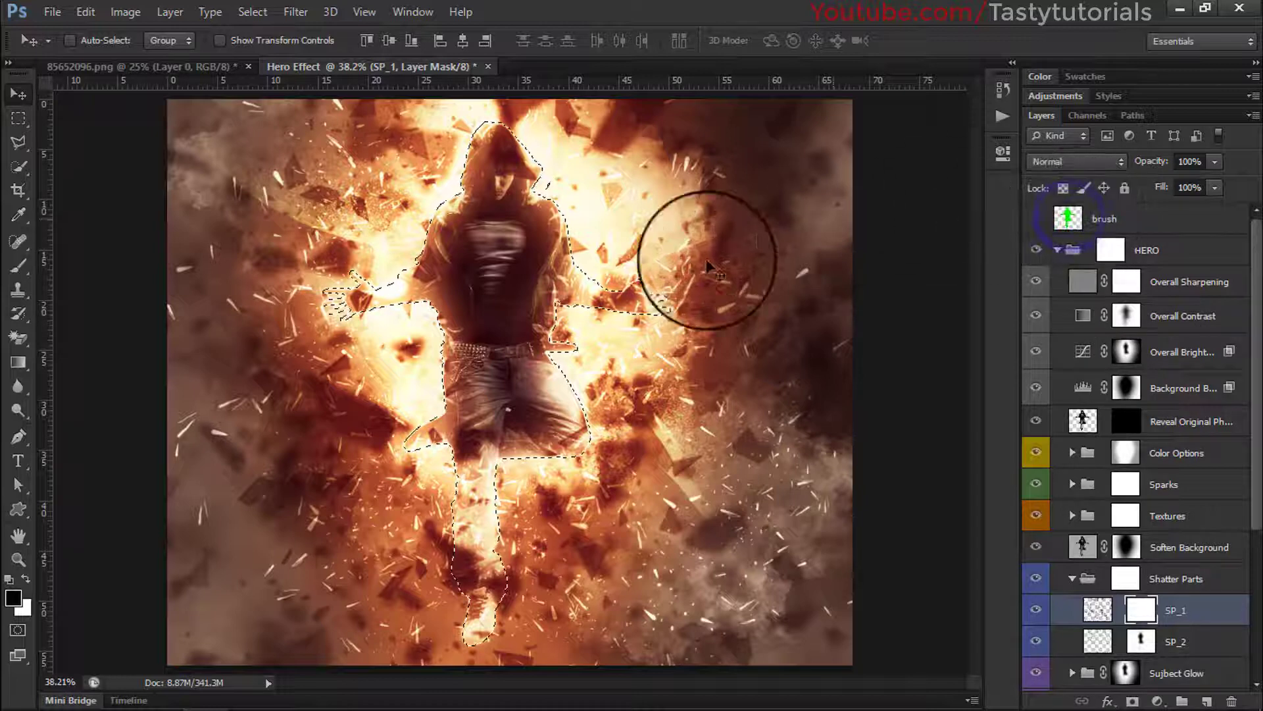
{"action": "scroll", "coordinate": [1148, 573], "scroll_direction": "down", "scroll_amount": 1}
{"action": "left_click", "coordinate": [1145, 582]}
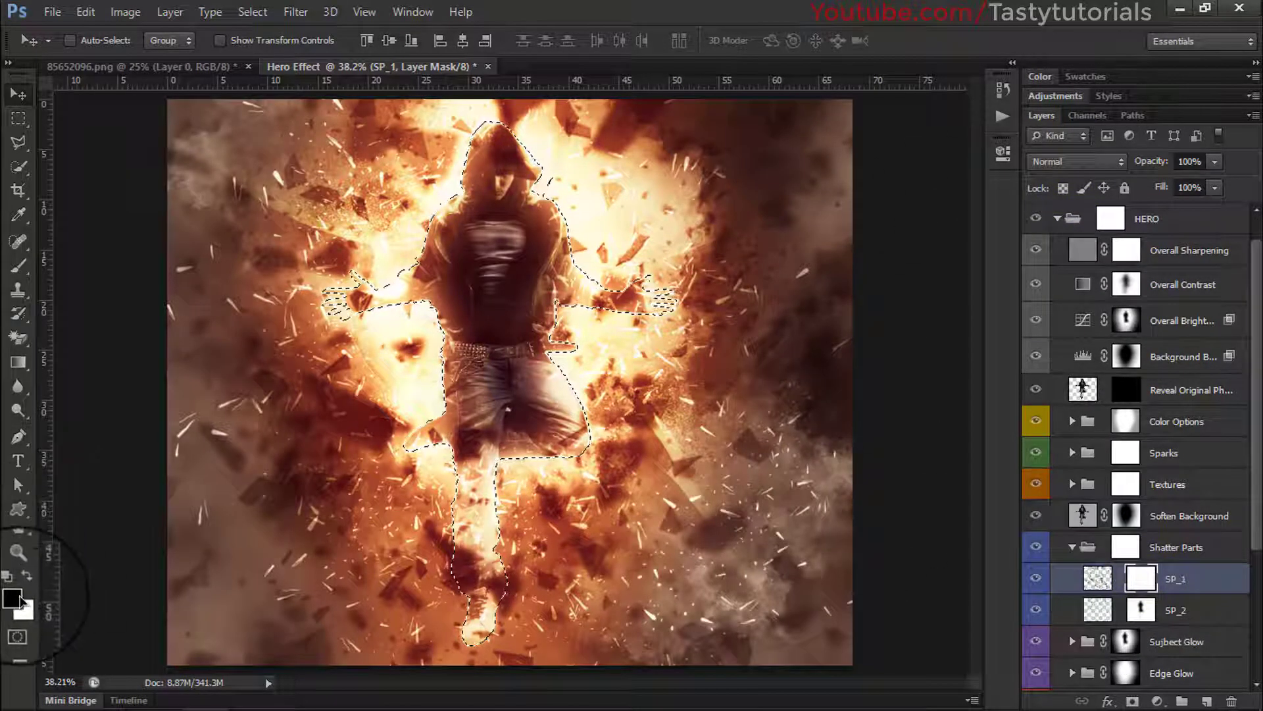
- Set up a soft round brush at 61 px with 0% hardness and paint black over the hood on the SP_1 mask
{"action": "key", "text": "b"}
{"action": "scroll", "coordinate": [474, 188], "scroll_direction": "up", "scroll_amount": 3}
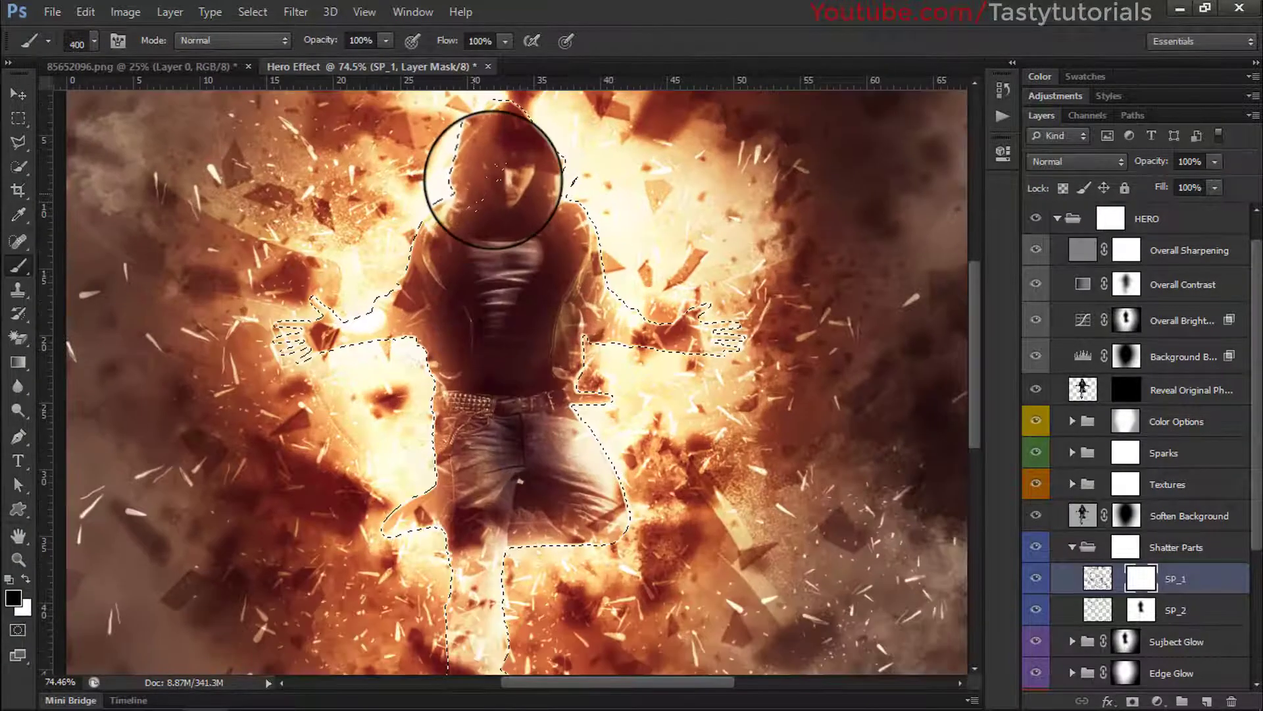
{"action": "scroll", "coordinate": [493, 192], "scroll_direction": "up", "scroll_amount": 2}
{"action": "right_click", "coordinate": [490, 217]}
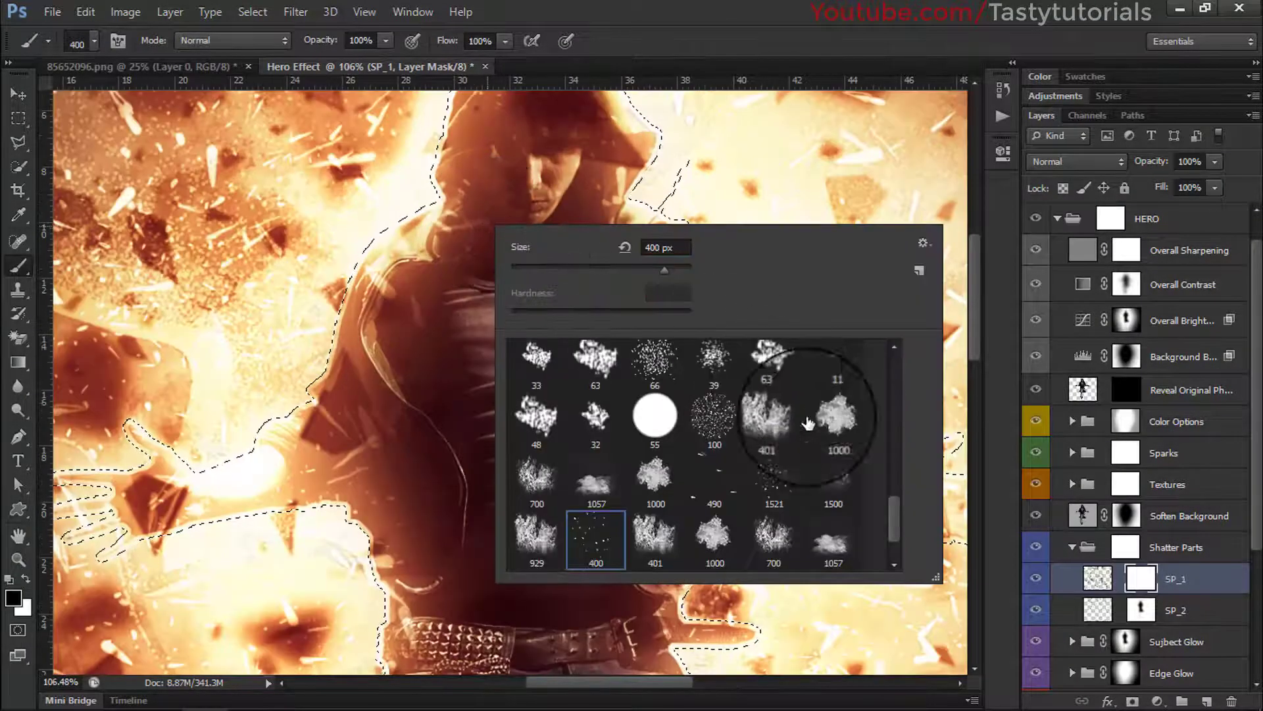
{"action": "left_click_drag", "start_coordinate": [888, 510], "coordinate": [894, 369]}
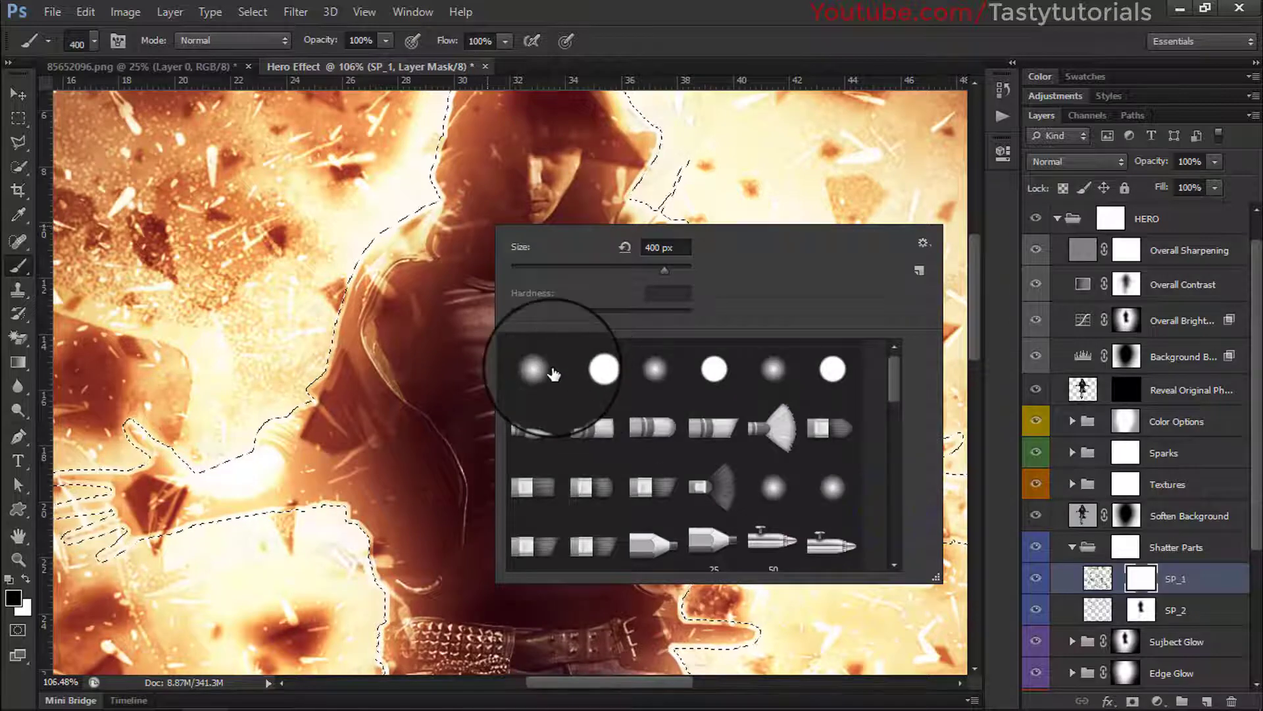
{"action": "left_click", "coordinate": [539, 391]}
{"action": "scroll", "coordinate": [547, 194], "scroll_direction": "up", "scroll_amount": 2}
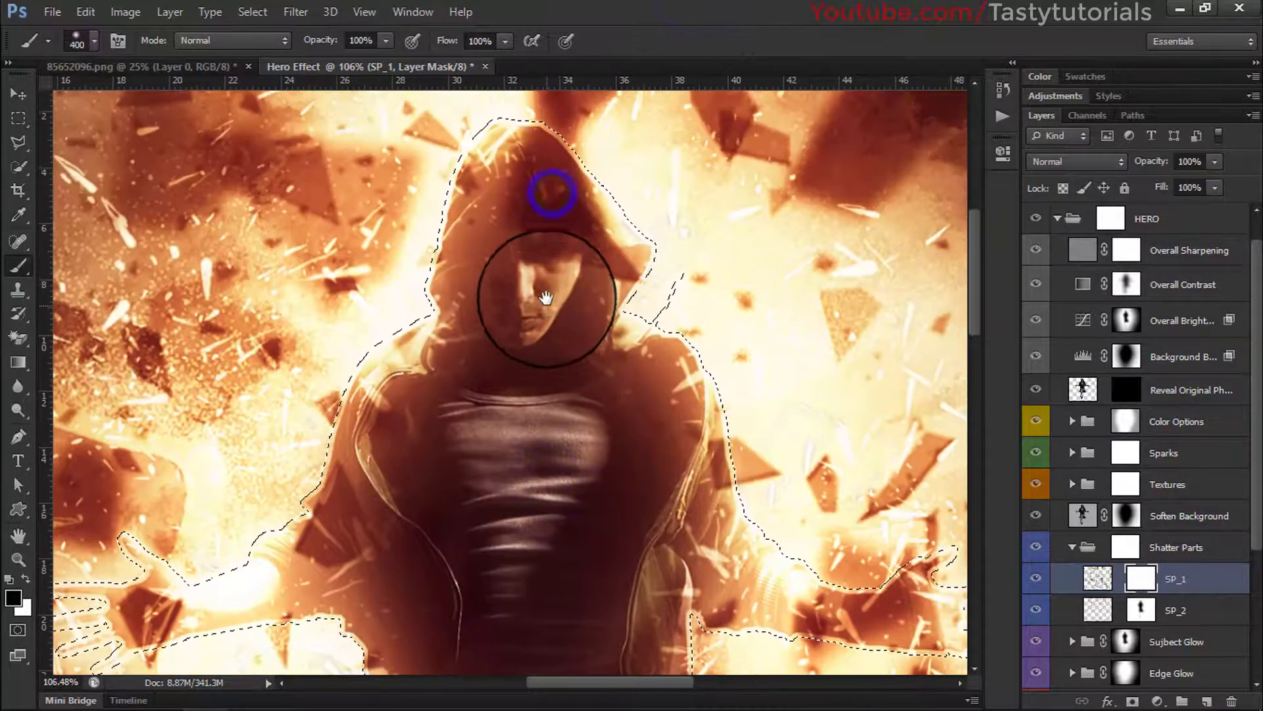
{"action": "right_click", "coordinate": [660, 291]}
{"action": "mouse_move", "coordinate": [660, 291]}
{"action": "left_mouse_down"}
{"action": "mouse_move", "coordinate": [684, 321]}
{"action": "mouse_move", "coordinate": [643, 294]}
{"action": "left_mouse_up"}
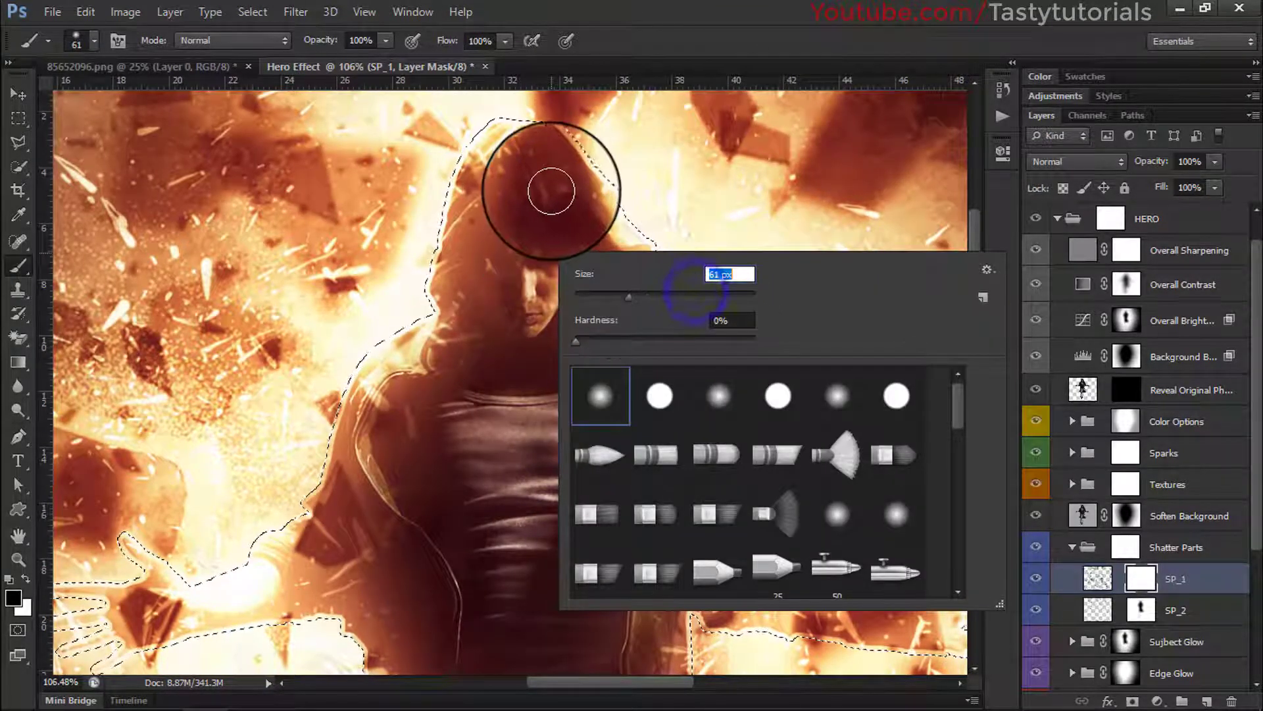
{"action": "left_click", "coordinate": [746, 10]}
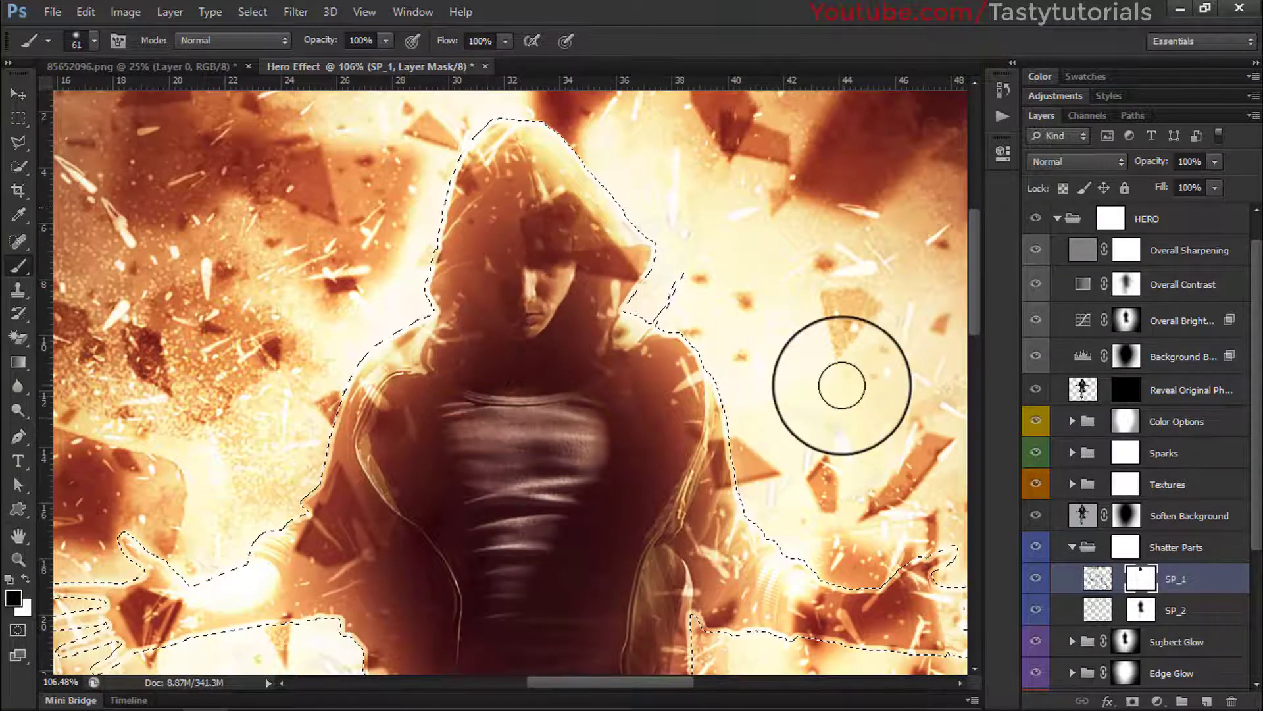
- Brush black over the face and upper chest on the SP_2 mask, and clear the selection
{"action": "left_click", "coordinate": [1142, 610]}
{"action": "mouse_move", "coordinate": [523, 240]}
{"action": "left_mouse_down"}
{"action": "mouse_move", "coordinate": [568, 289]}
{"action": "mouse_move", "coordinate": [610, 296]}
{"action": "mouse_move", "coordinate": [621, 281]}
{"action": "mouse_move", "coordinate": [511, 308]}
{"action": "mouse_move", "coordinate": [451, 232]}
{"action": "mouse_move", "coordinate": [447, 316]}
{"action": "mouse_move", "coordinate": [480, 308]}
{"action": "mouse_move", "coordinate": [539, 244]}
{"action": "mouse_move", "coordinate": [555, 289]}
{"action": "mouse_move", "coordinate": [498, 386]}
{"action": "mouse_move", "coordinate": [450, 363]}
{"action": "mouse_move", "coordinate": [493, 375]}
{"action": "left_mouse_up"}
{"action": "left_click", "coordinate": [1141, 578]}
{"action": "scroll", "coordinate": [507, 377], "scroll_direction": "down", "scroll_amount": 5}
{"action": "key", "text": "ctrl+d"}
{"action": "scroll", "coordinate": [535, 366], "scroll_direction": "down", "scroll_amount": 2}
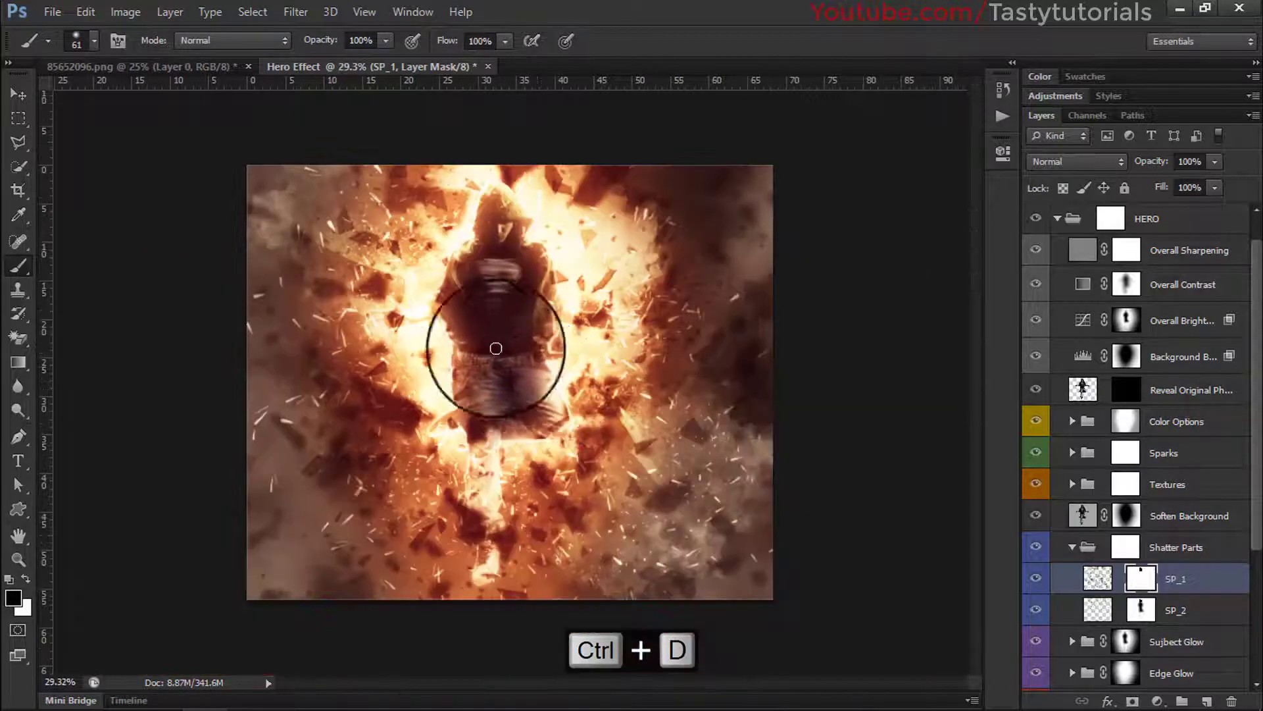
{"action": "scroll", "coordinate": [459, 338], "scroll_direction": "up", "scroll_amount": 1}
{"action": "key", "text": "v"}
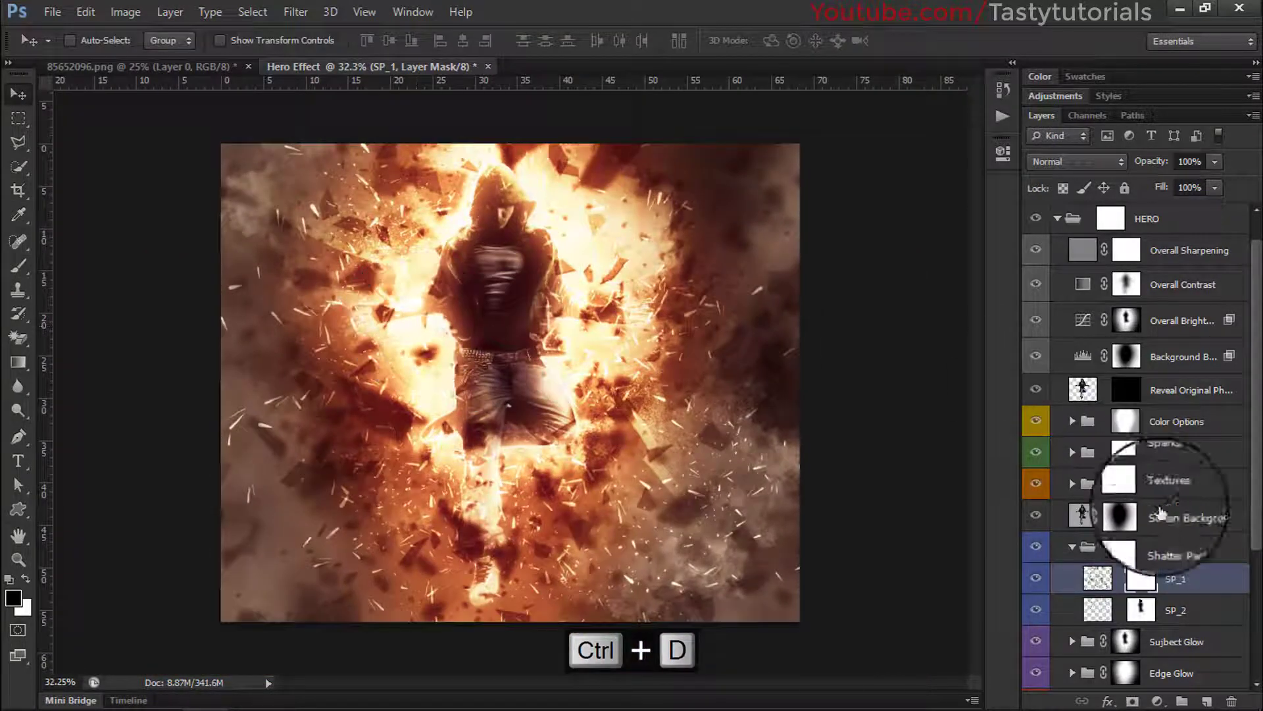
- Collapse the Shatter Parts group, and hide and show the Sujbect Glow group to compare its effect
{"action": "left_click", "coordinate": [1217, 547]}
{"action": "left_click", "coordinate": [1073, 547]}
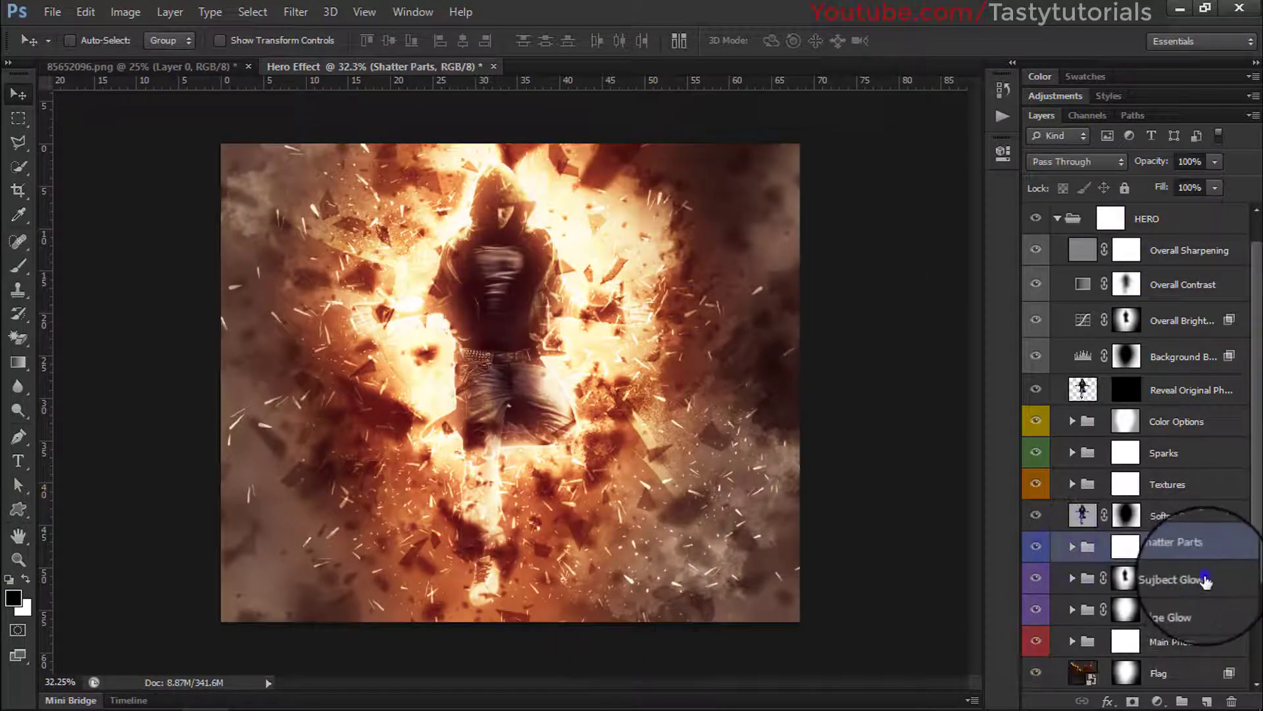
{"action": "left_click", "coordinate": [1204, 579]}
{"action": "left_click", "coordinate": [1036, 579]}
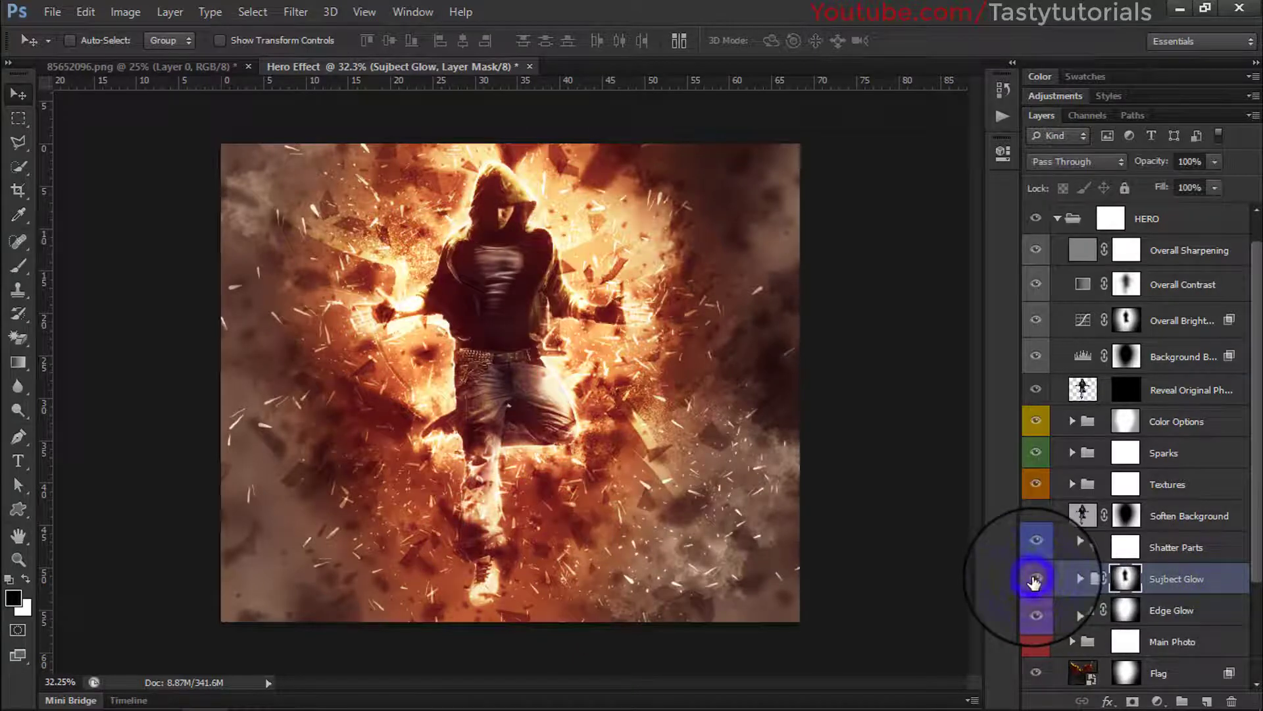
{"action": "left_click", "coordinate": [1034, 579]}
- Expand the Sujbect Glow group, toggle its Outer and Inner Subject Glow layers off and on to compare them, and collapse it
{"action": "scroll", "coordinate": [507, 223], "scroll_direction": "up", "scroll_amount": 5}
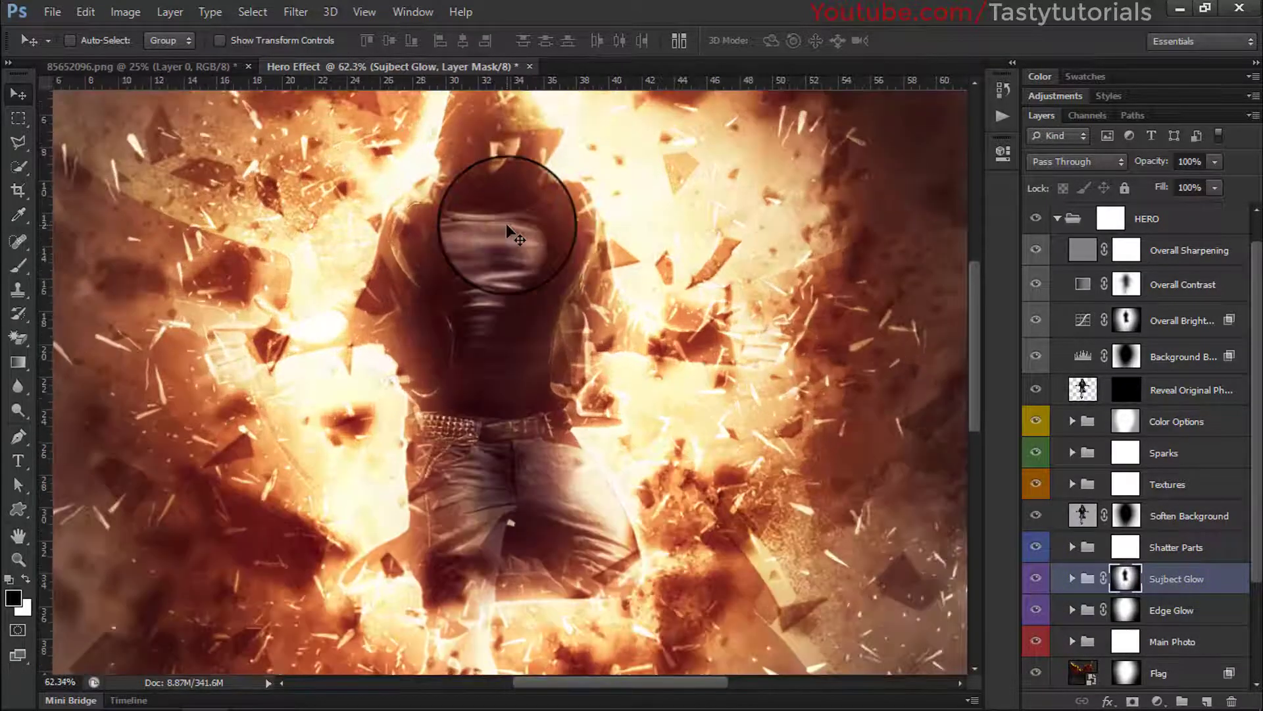
{"action": "left_click", "coordinate": [1073, 579]}
{"action": "scroll", "coordinate": [1176, 579], "scroll_direction": "down", "scroll_amount": 3}
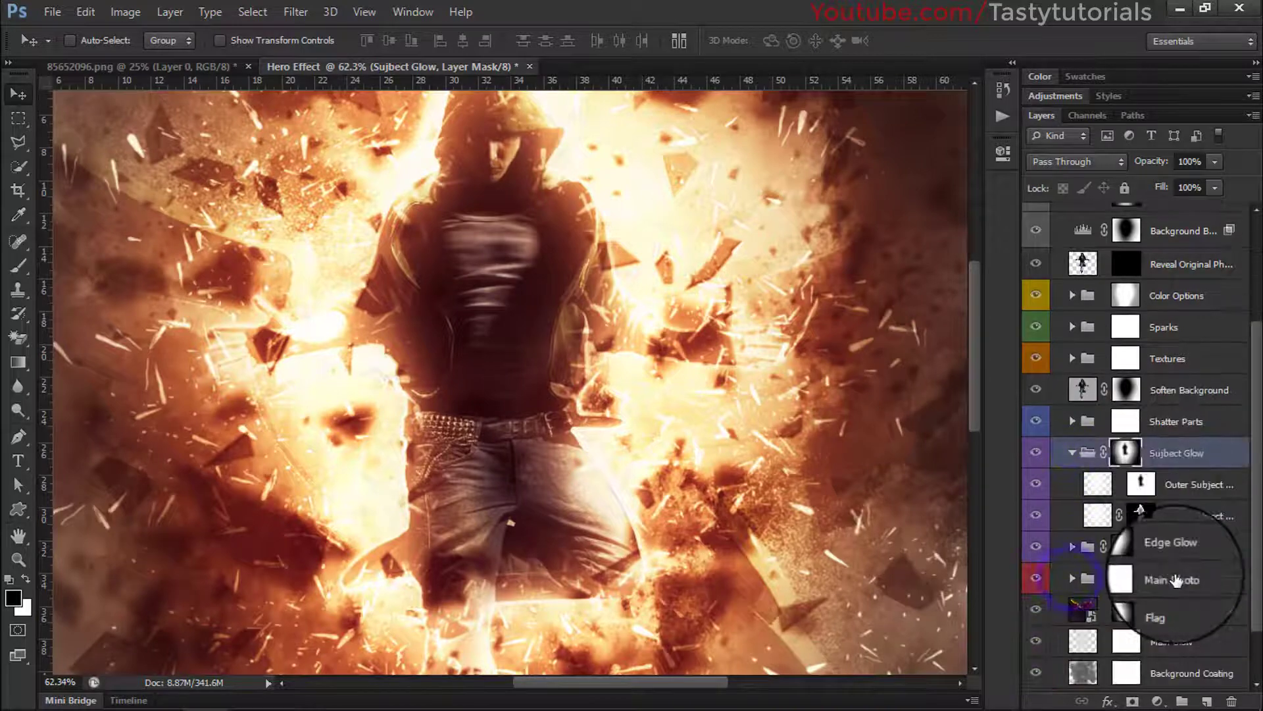
{"action": "left_click", "coordinate": [1196, 484]}
{"action": "left_click", "coordinate": [1036, 485]}
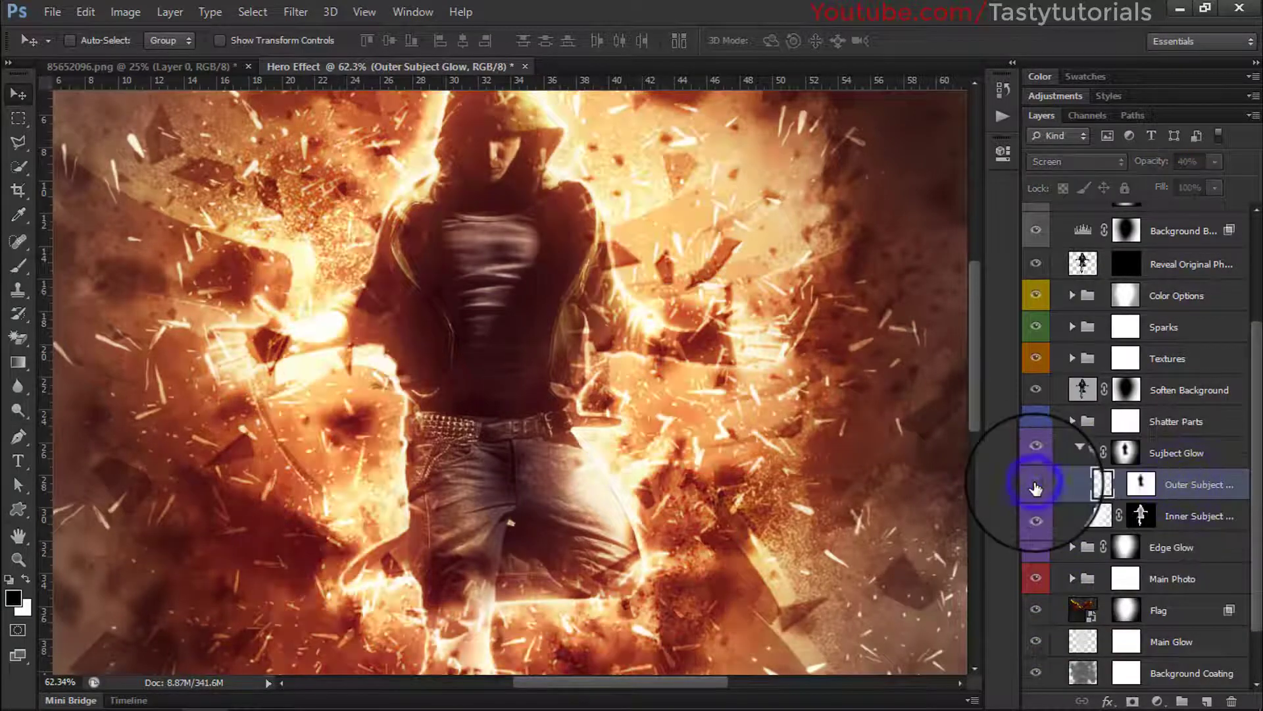
{"action": "left_click", "coordinate": [1036, 485]}
{"action": "left_click", "coordinate": [1034, 517]}
{"action": "left_click", "coordinate": [1034, 517]}
{"action": "left_click", "coordinate": [1033, 519]}
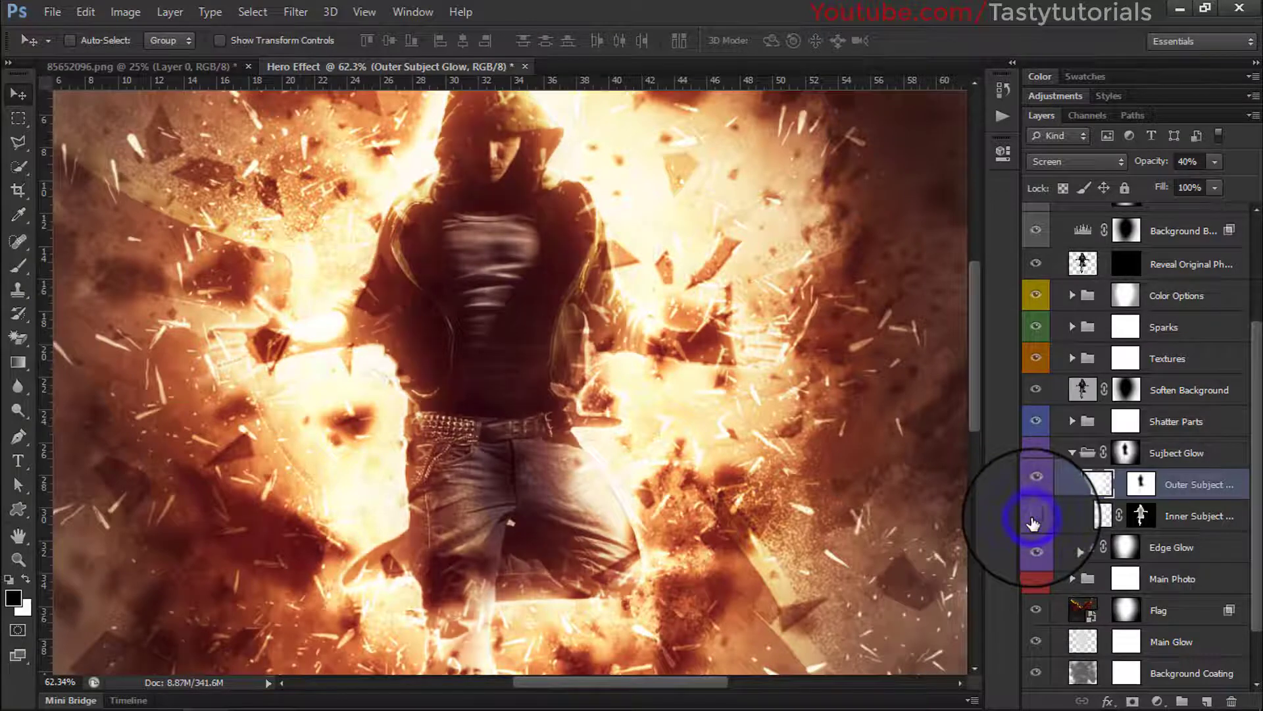
{"action": "left_click", "coordinate": [1033, 521]}
{"action": "left_click", "coordinate": [1033, 521]}
{"action": "left_click", "coordinate": [1033, 521]}
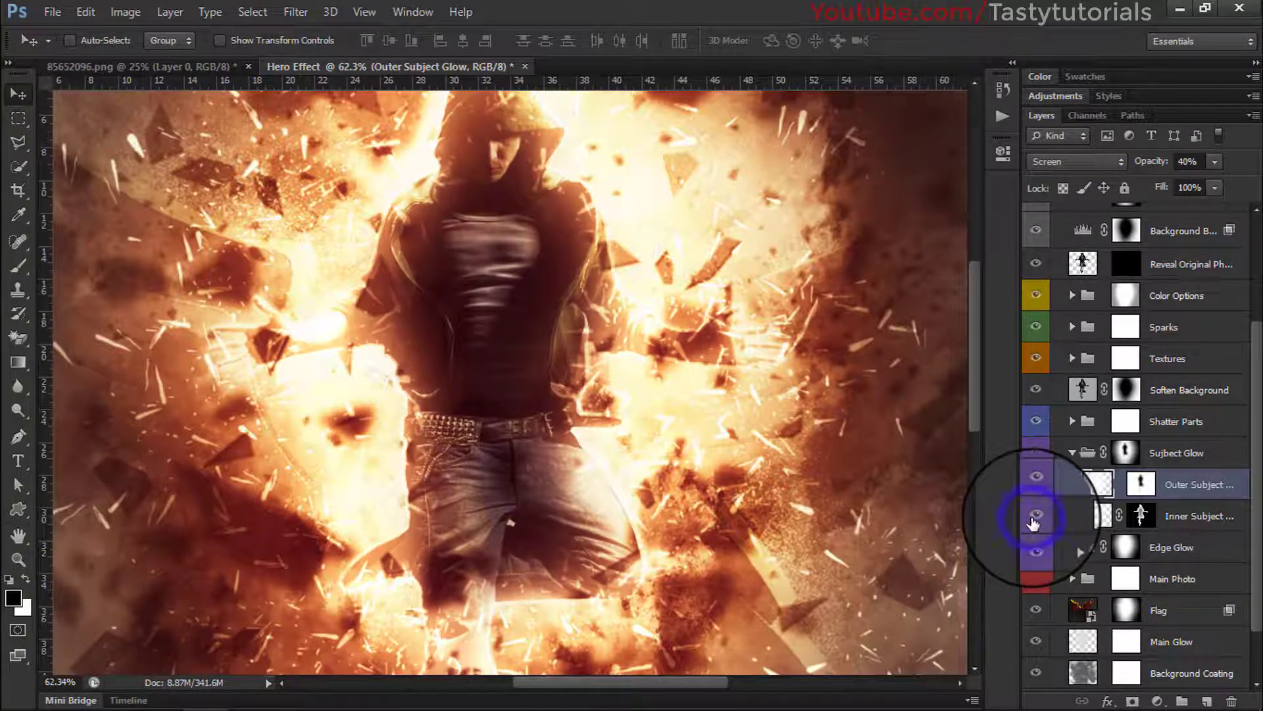
{"action": "left_click", "coordinate": [1071, 453]}
- Expand the Edge Glow group, make its hidden EG_5 through EG_1 layers visible, and collapse the group
{"action": "left_click", "coordinate": [1211, 492]}
{"action": "left_click", "coordinate": [1073, 485]}
{"action": "scroll", "coordinate": [1158, 507], "scroll_direction": "down", "scroll_amount": 3}
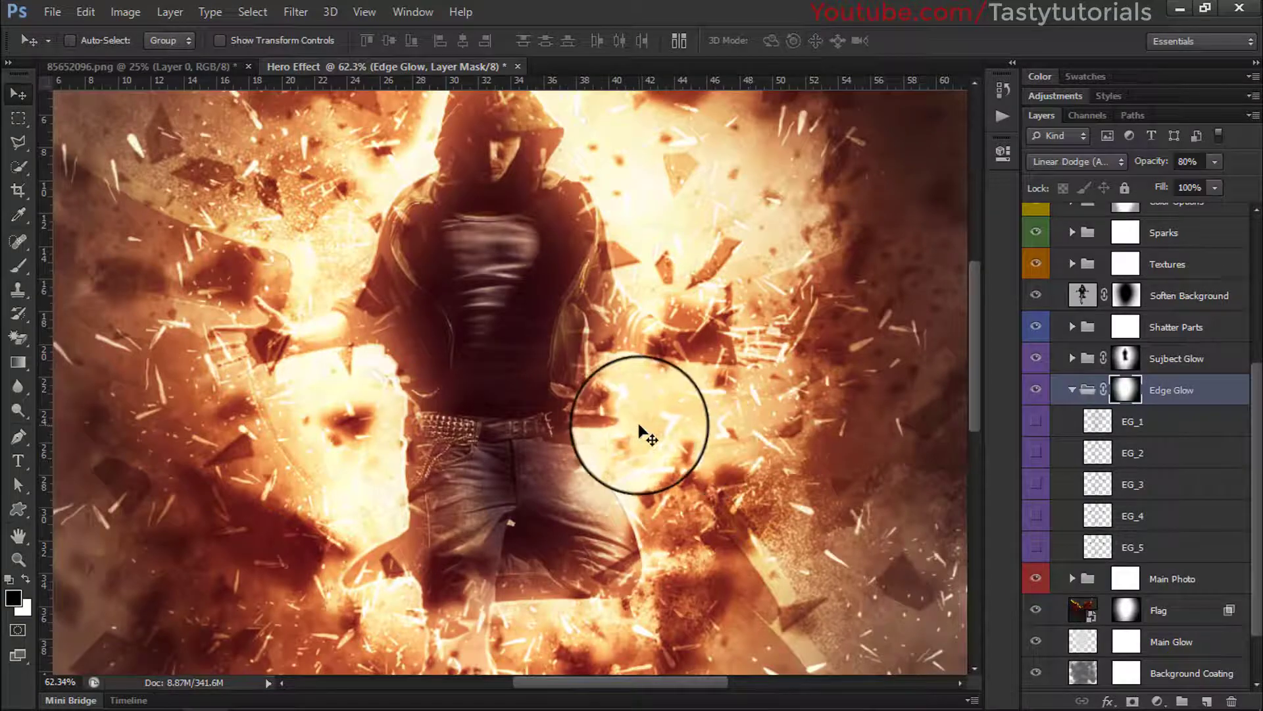
{"action": "scroll", "coordinate": [432, 503], "scroll_direction": "up", "scroll_amount": 1}
{"action": "scroll", "coordinate": [498, 414], "scroll_direction": "up", "scroll_amount": 1}
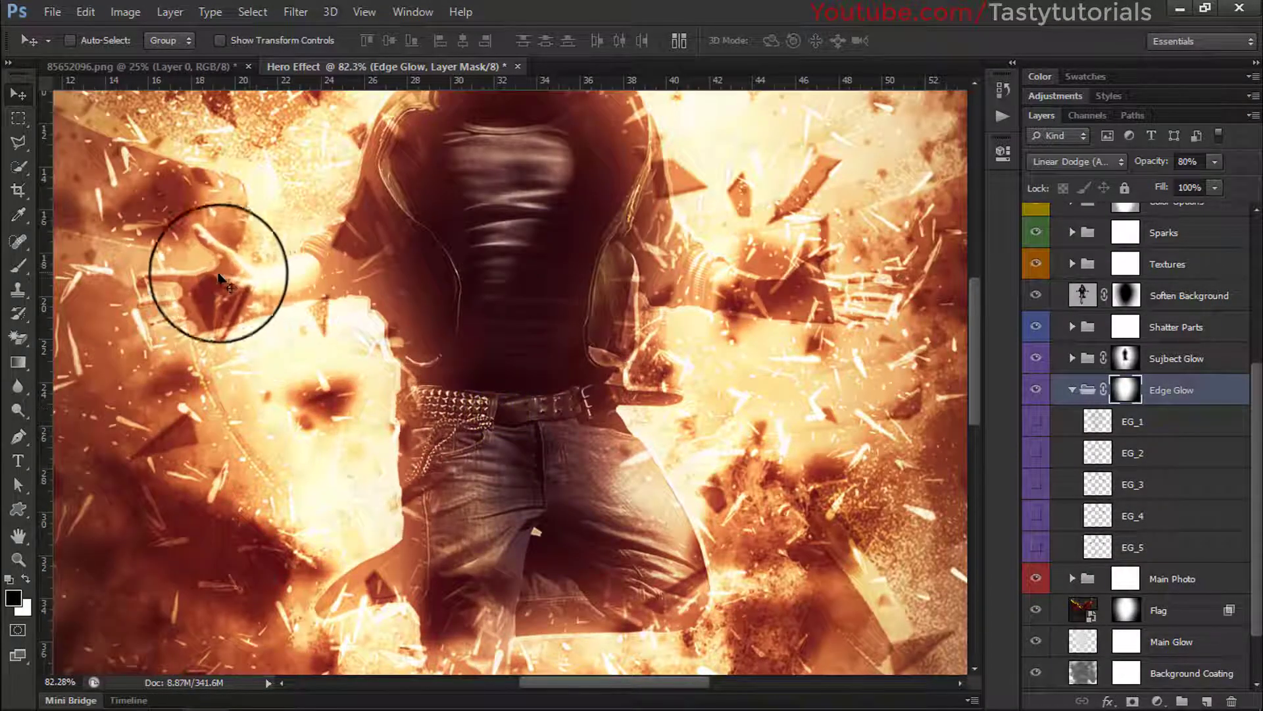
{"action": "left_click", "coordinate": [1036, 548]}
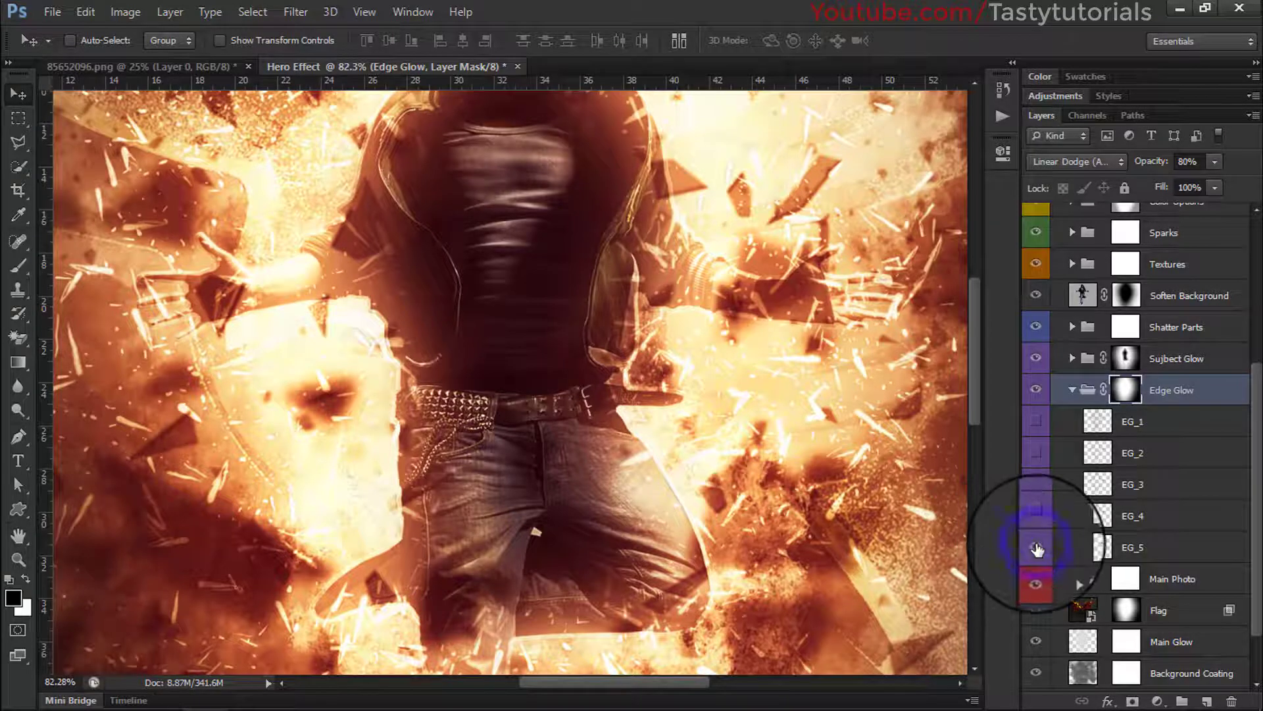
{"action": "left_click", "coordinate": [1038, 516]}
{"action": "left_click", "coordinate": [1036, 486]}
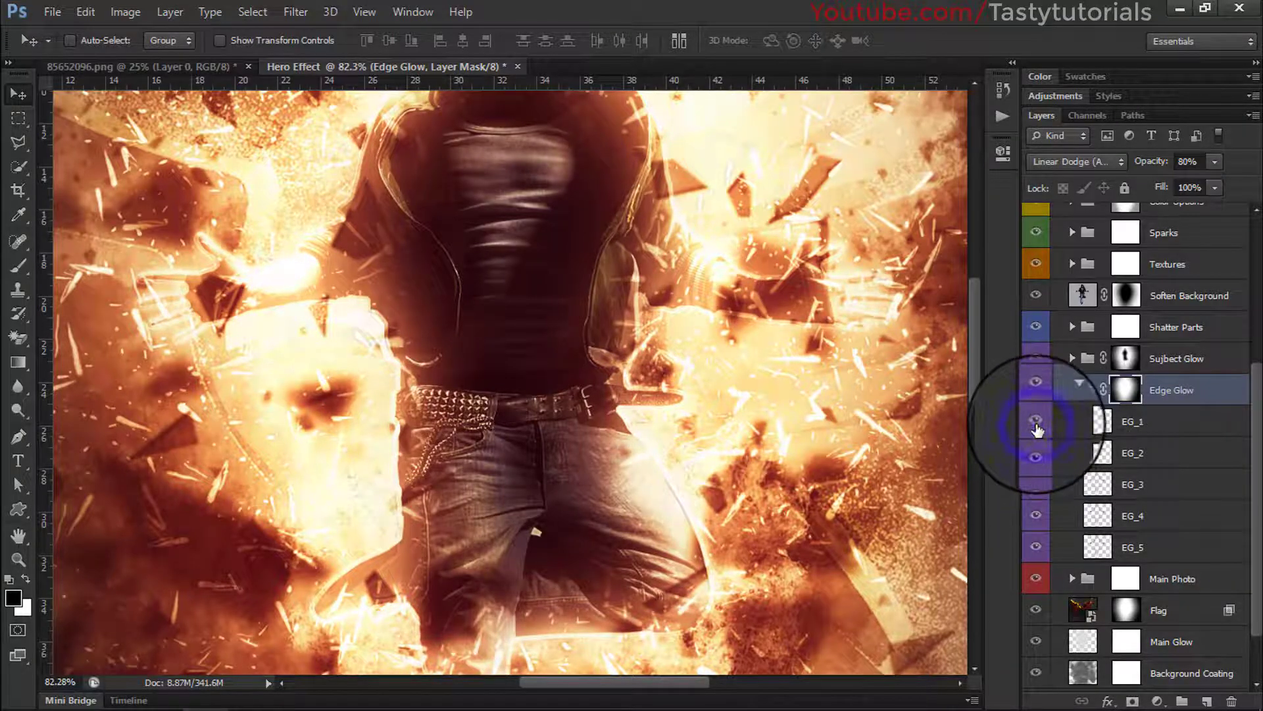
{"action": "scroll", "coordinate": [564, 474], "scroll_direction": "down", "scroll_amount": 2}
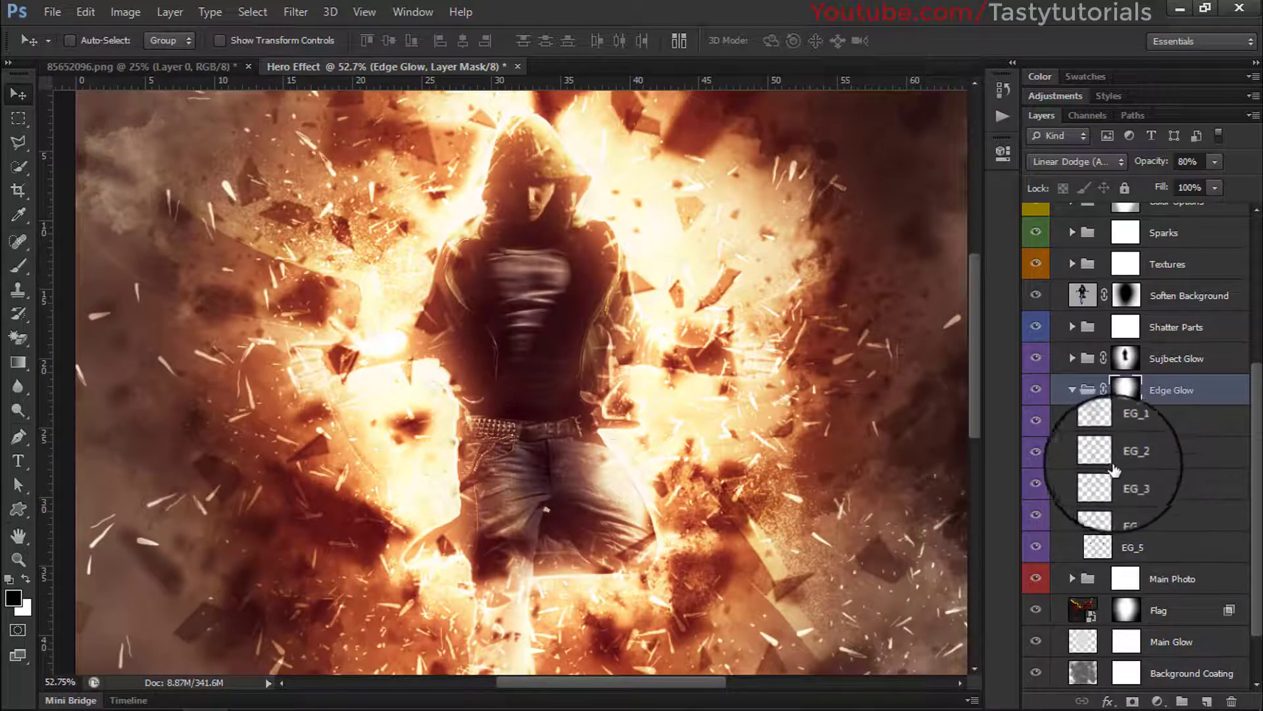
{"action": "left_click", "coordinate": [1073, 390]}
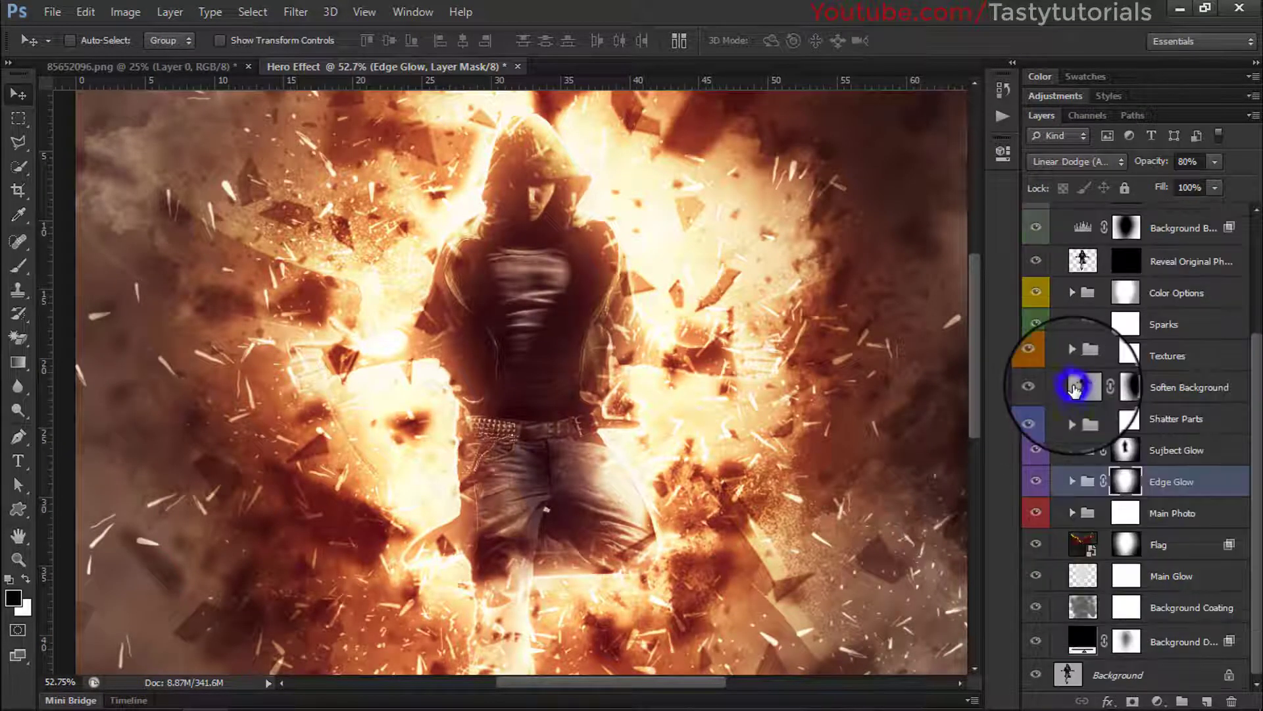
- Hide and show the Main Photo group to compare the image with and without the subject
{"action": "left_click", "coordinate": [1194, 517]}
{"action": "left_click", "coordinate": [1037, 514]}
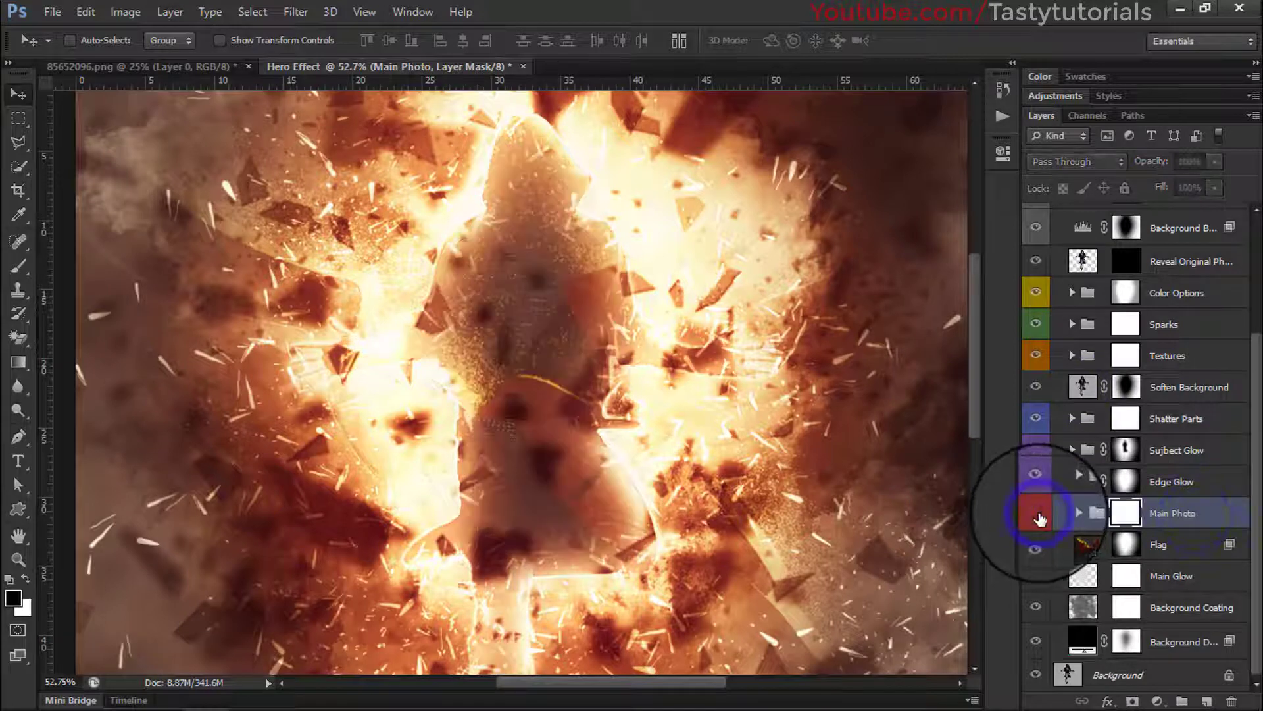
{"action": "left_click", "coordinate": [1037, 514]}
- Expand the Main Photo group and duplicate its Add Highlights (Brush White Into Mask) layer twice
{"action": "left_click", "coordinate": [1077, 512]}
{"action": "scroll", "coordinate": [1184, 520], "scroll_direction": "down", "scroll_amount": 2}
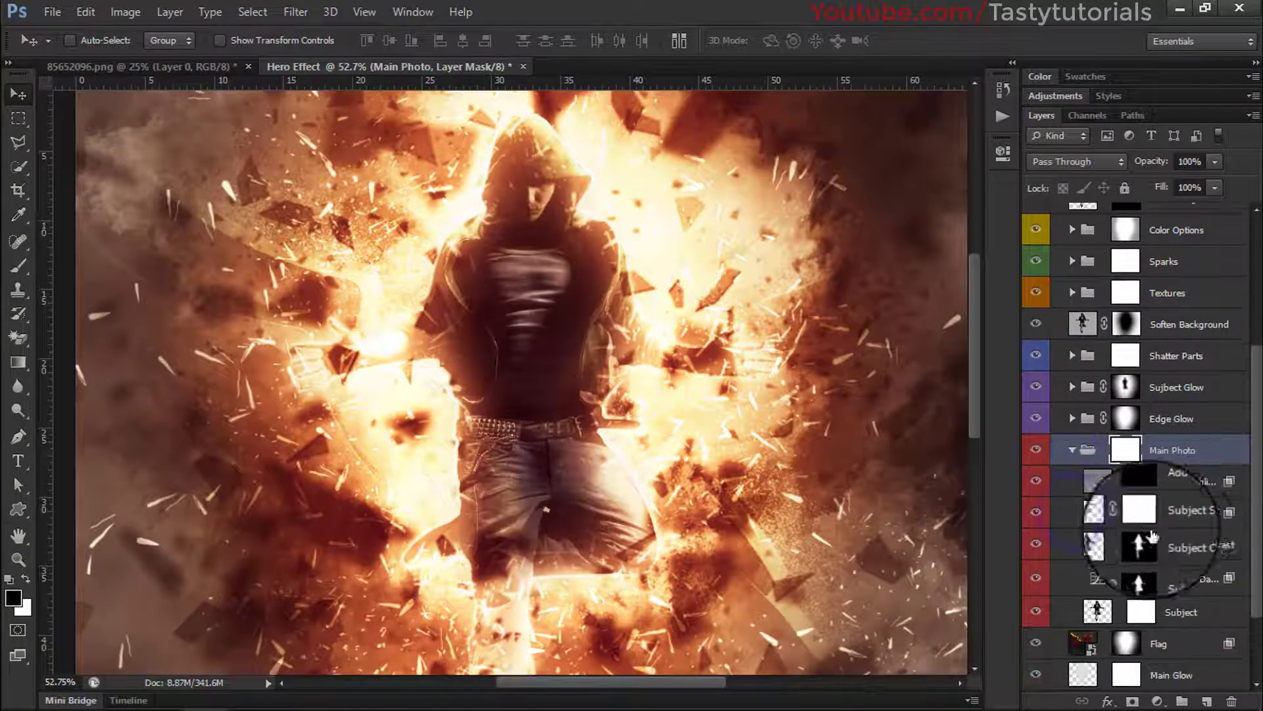
{"action": "left_click", "coordinate": [1189, 482]}
{"action": "left_click", "coordinate": [1031, 482]}
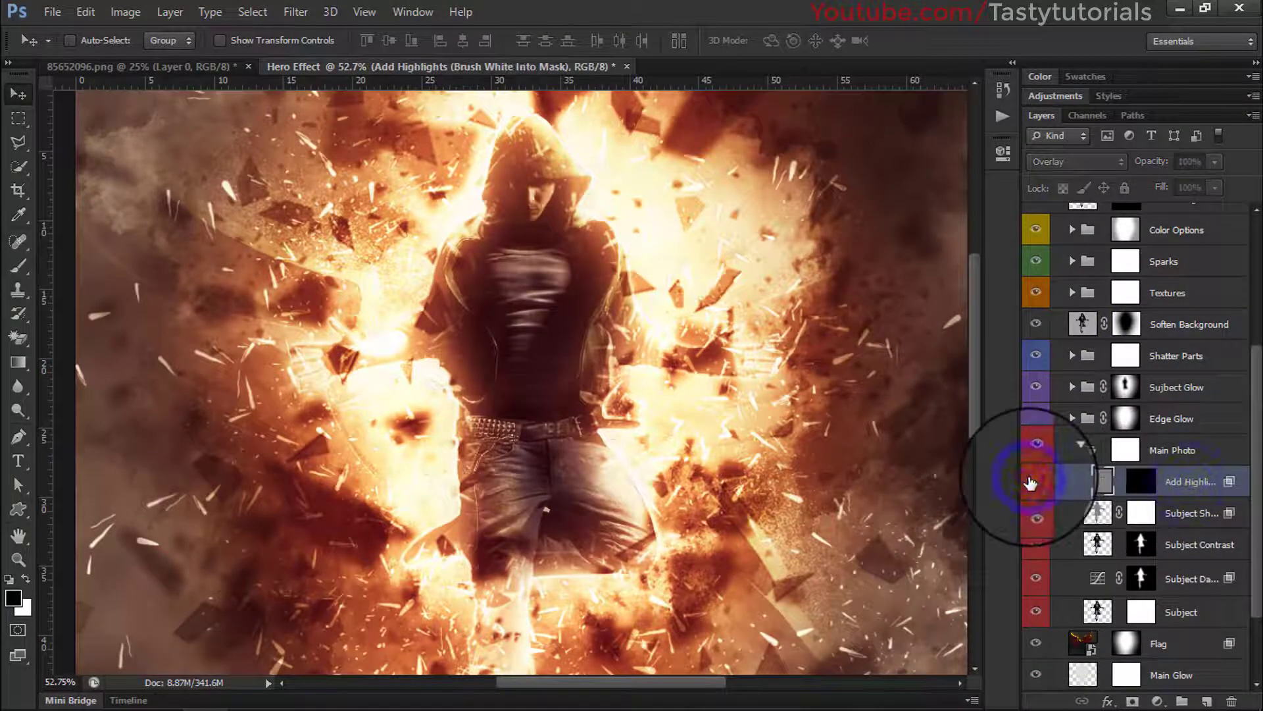
{"action": "scroll", "coordinate": [599, 356], "scroll_direction": "up", "scroll_amount": 3}
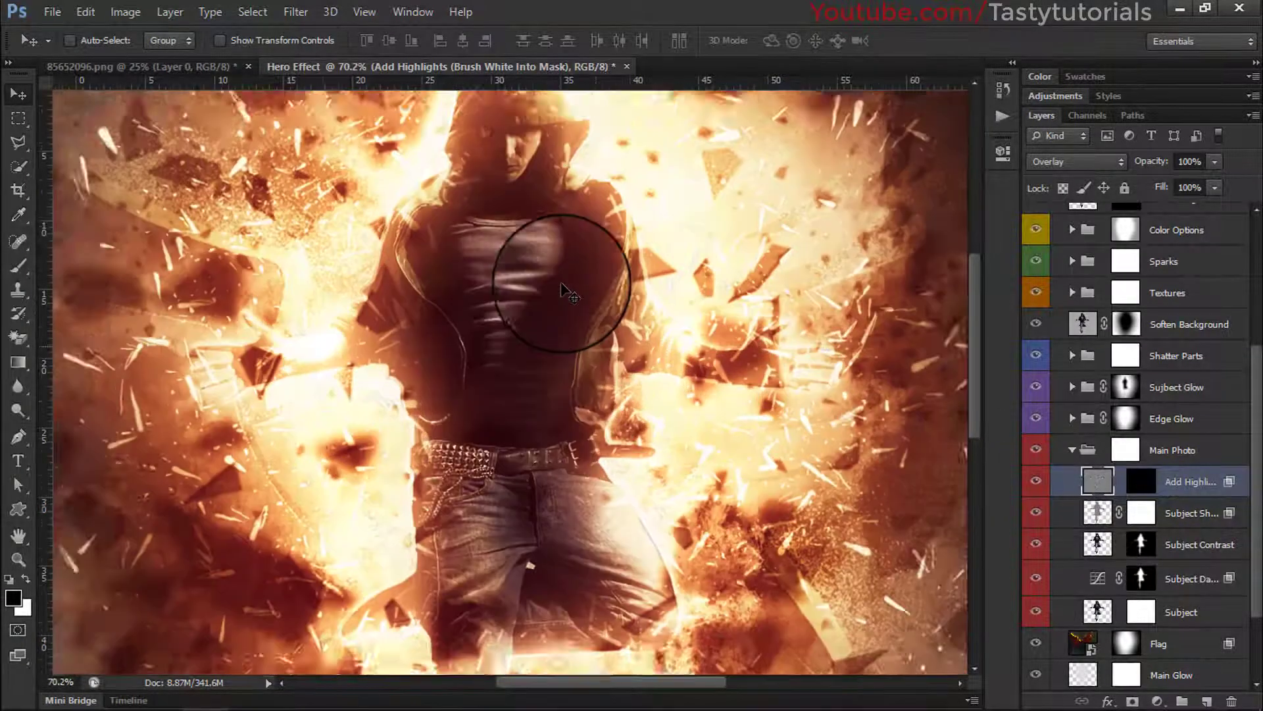
{"action": "key", "text": "ctrl+j"}
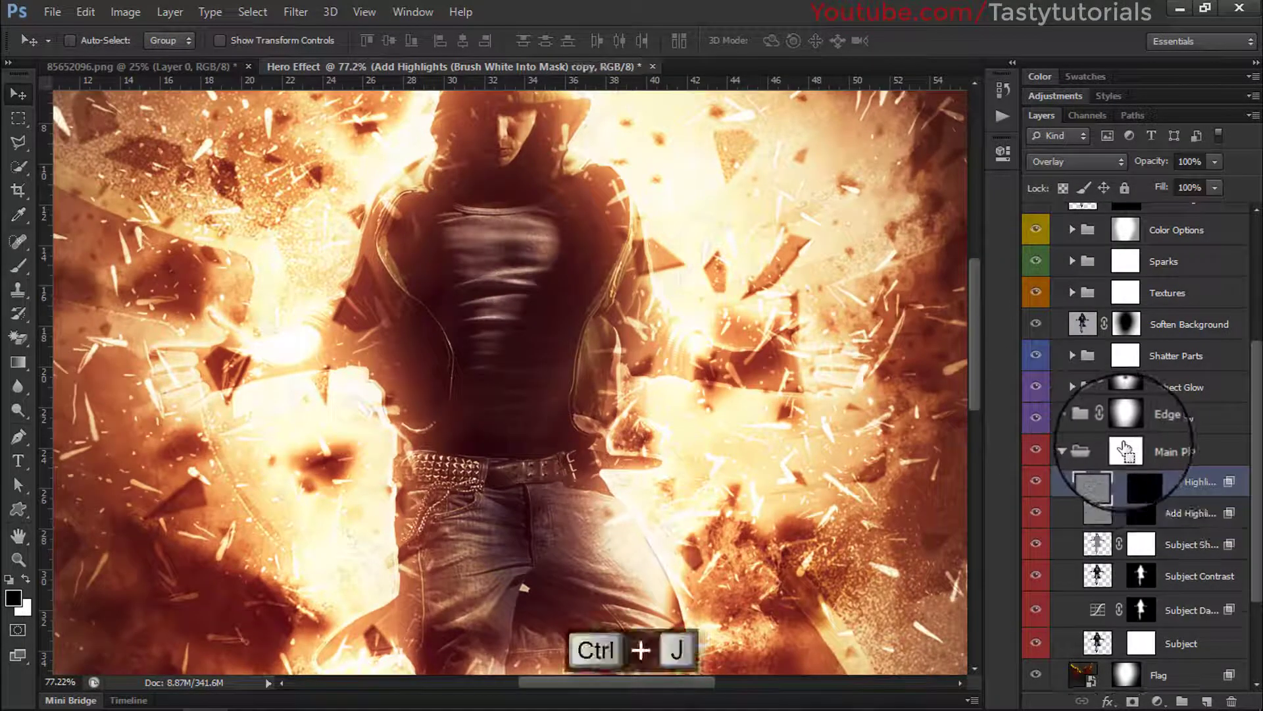
{"action": "key", "text": "ctrl+j"}
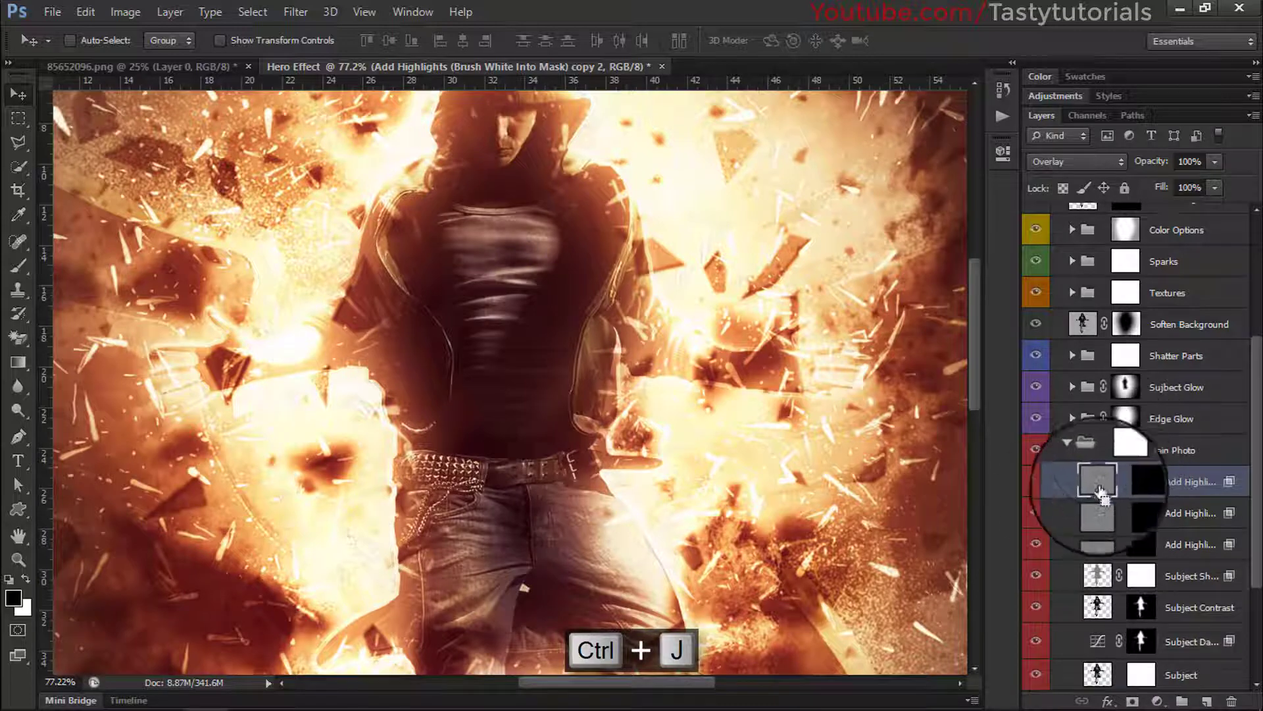
- Duplicate the Subject Sharpening layer in the Main Photo group twice
{"action": "left_click", "coordinate": [1072, 453]}
{"action": "scroll", "coordinate": [1079, 500], "scroll_direction": "up", "scroll_amount": 3}
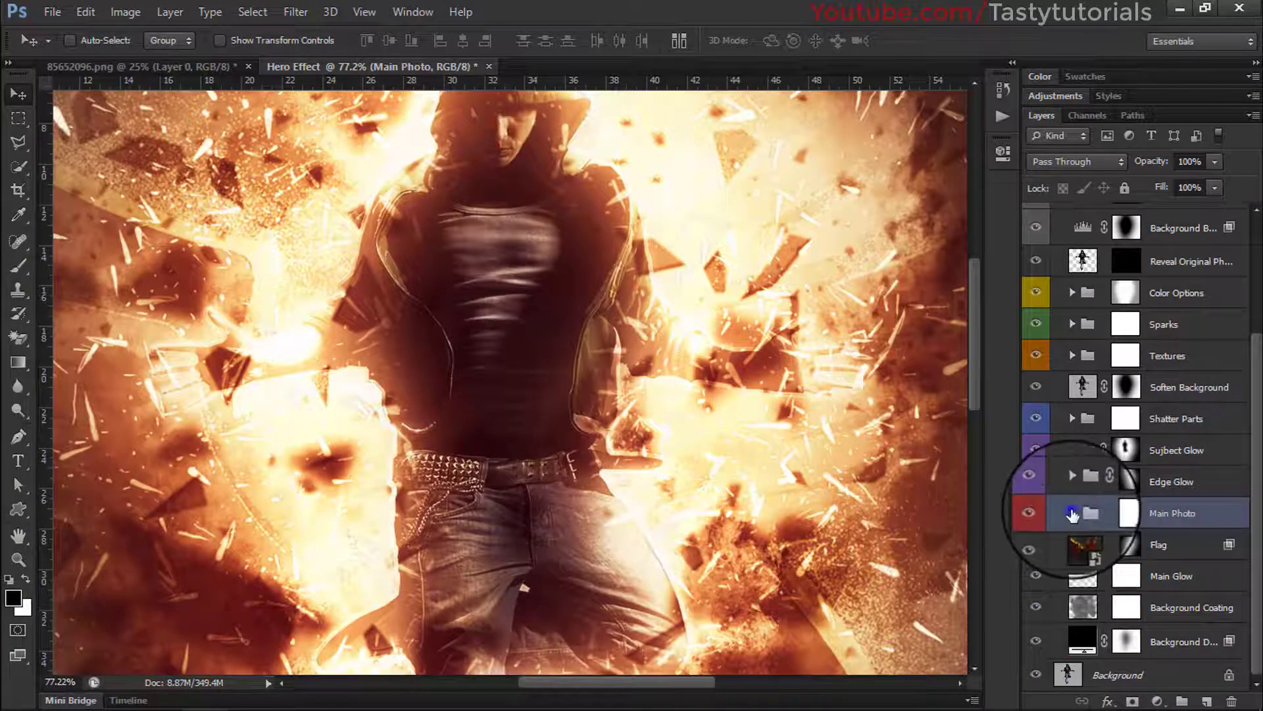
{"action": "scroll", "coordinate": [1087, 527], "scroll_direction": "down", "scroll_amount": 4}
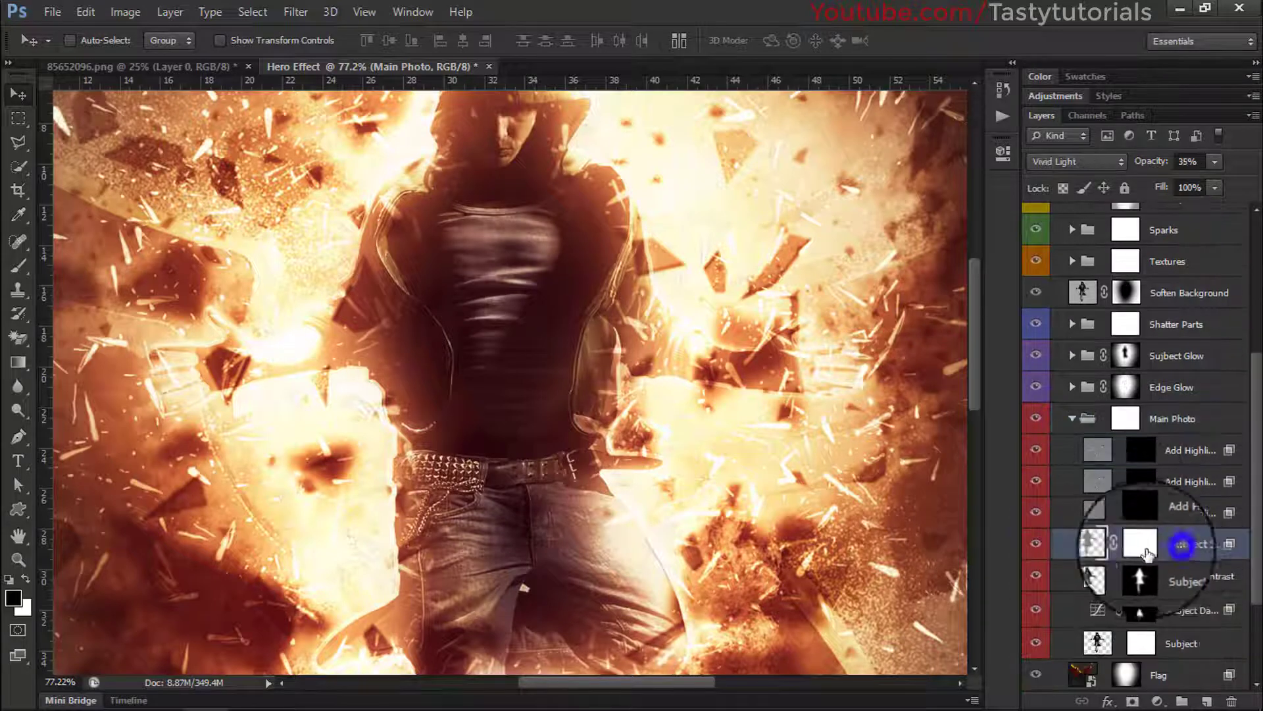
{"action": "left_click", "coordinate": [1178, 544]}
{"action": "key", "text": "ctrl+j"}
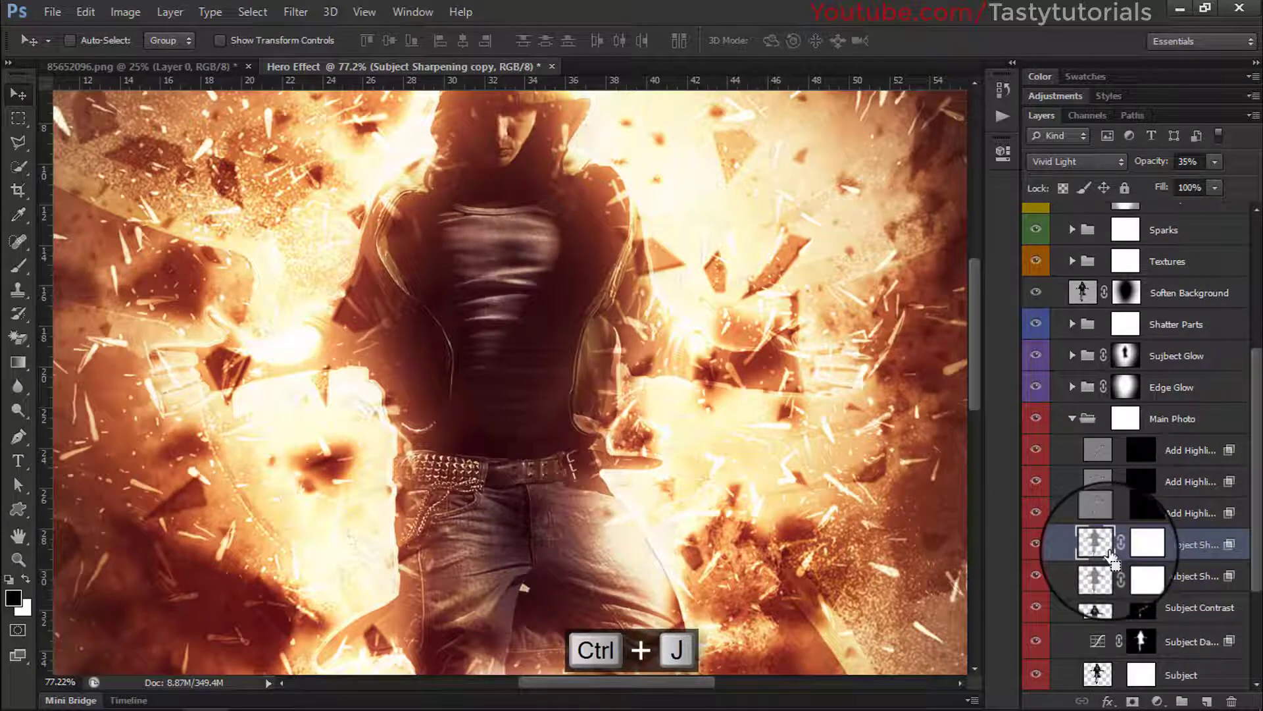
{"action": "key", "text": "ctrl+j"}
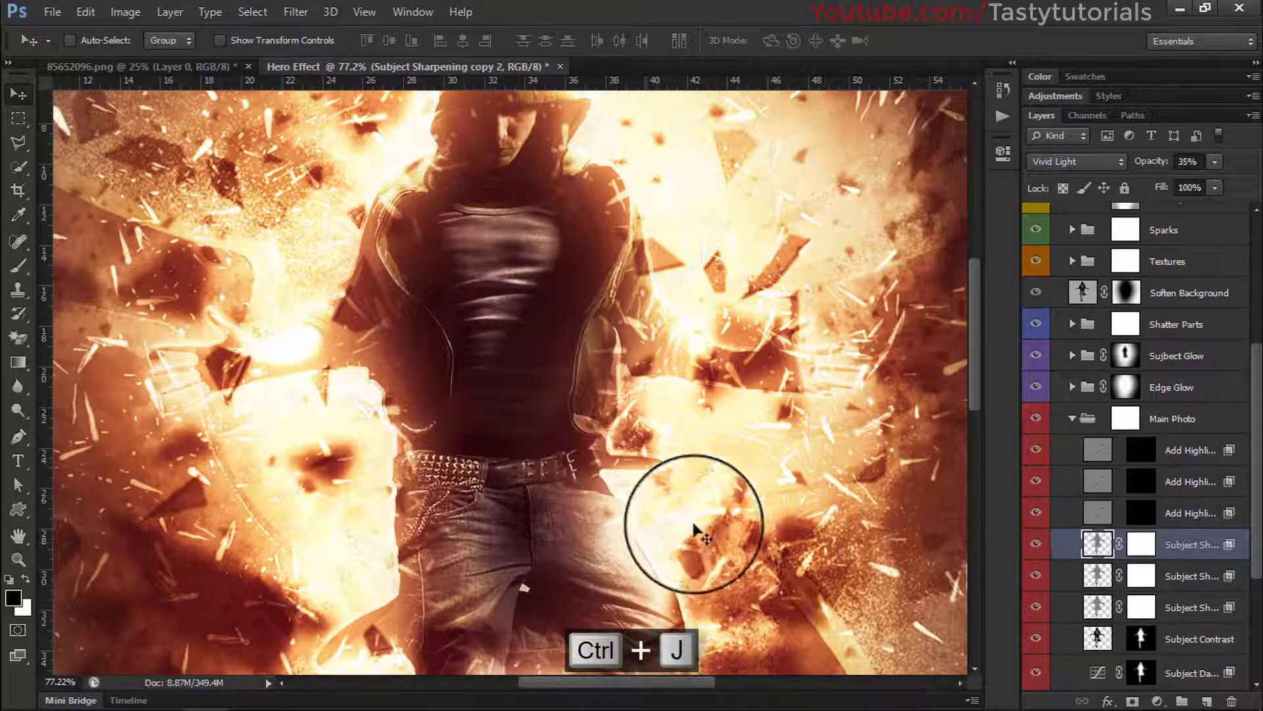
- Collapse the Main Photo group, and hide and show the Flag layer to compare the background with and without it
{"action": "left_click", "coordinate": [1072, 420]}
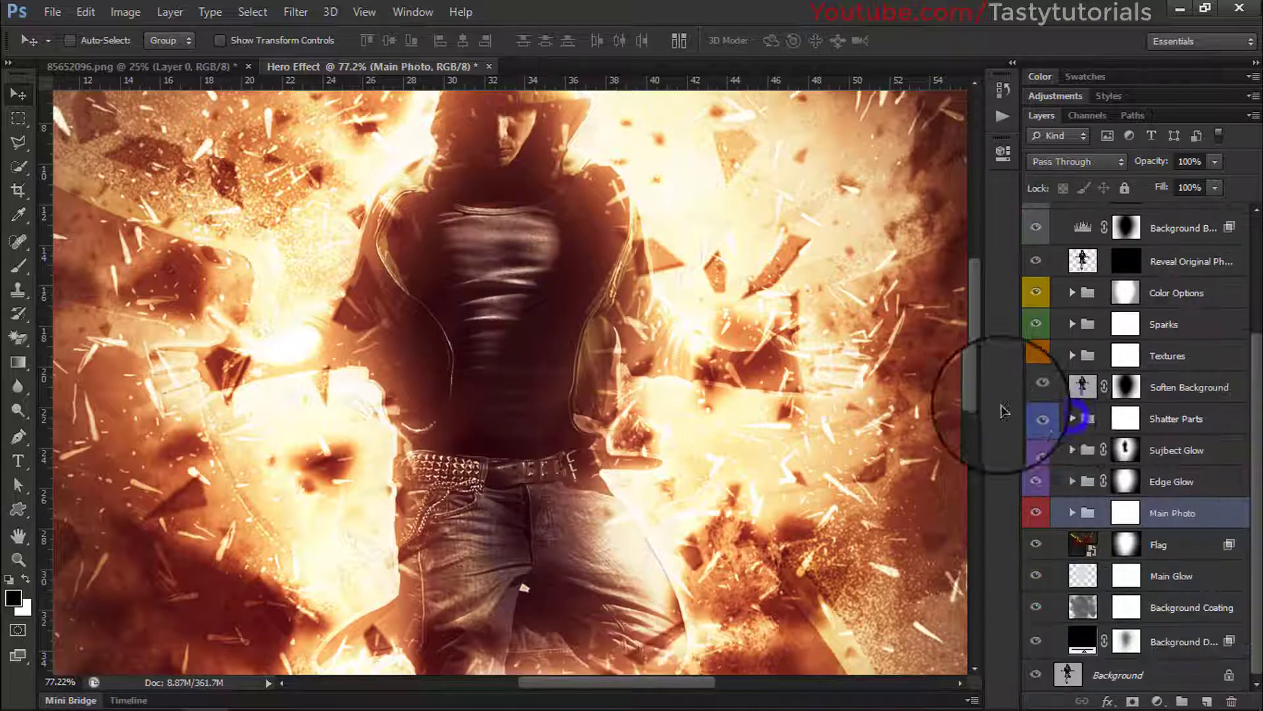
{"action": "left_click", "coordinate": [1177, 544]}
{"action": "left_click", "coordinate": [1039, 544]}
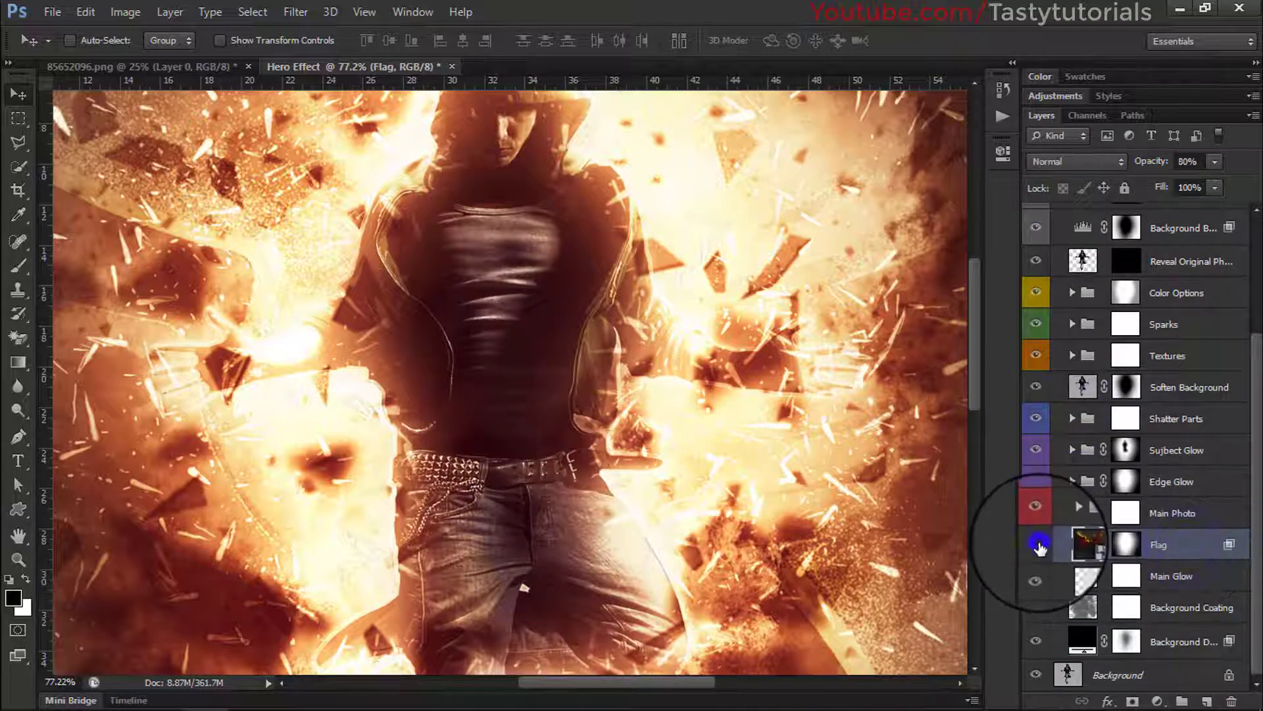
{"action": "scroll", "coordinate": [705, 440], "scroll_direction": "down", "scroll_amount": 3}
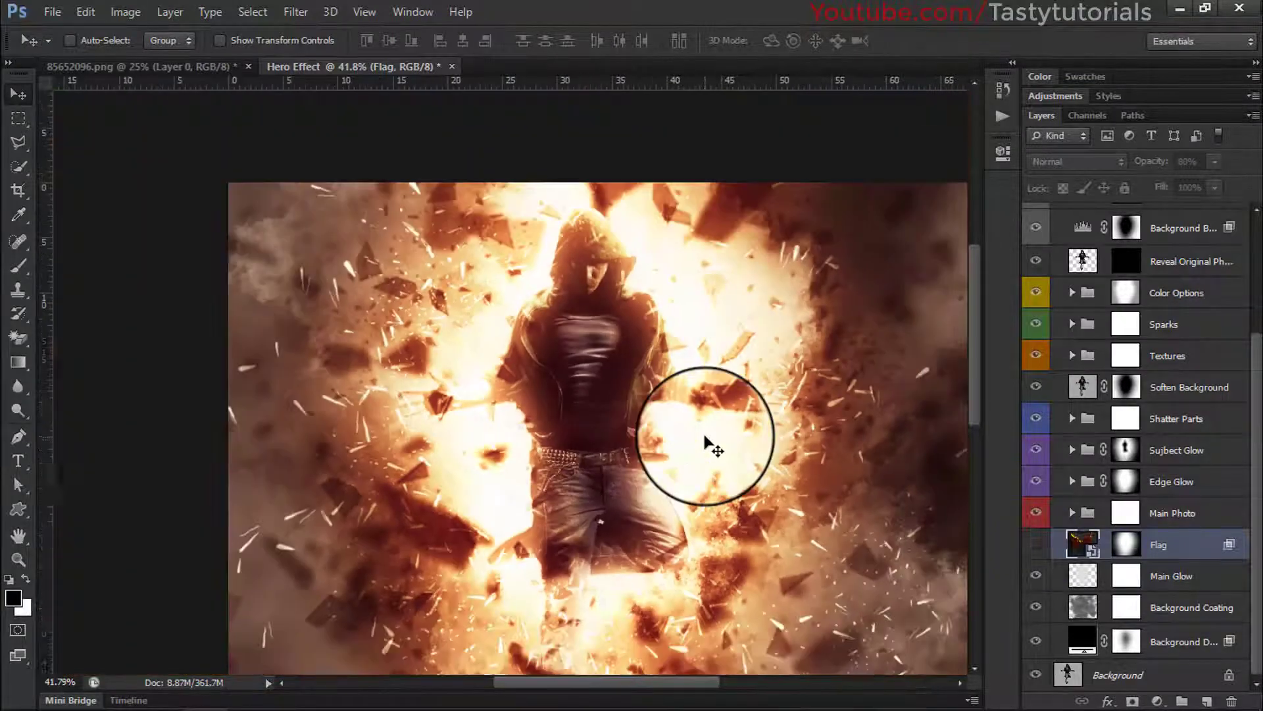
{"action": "left_click", "coordinate": [1036, 544]}
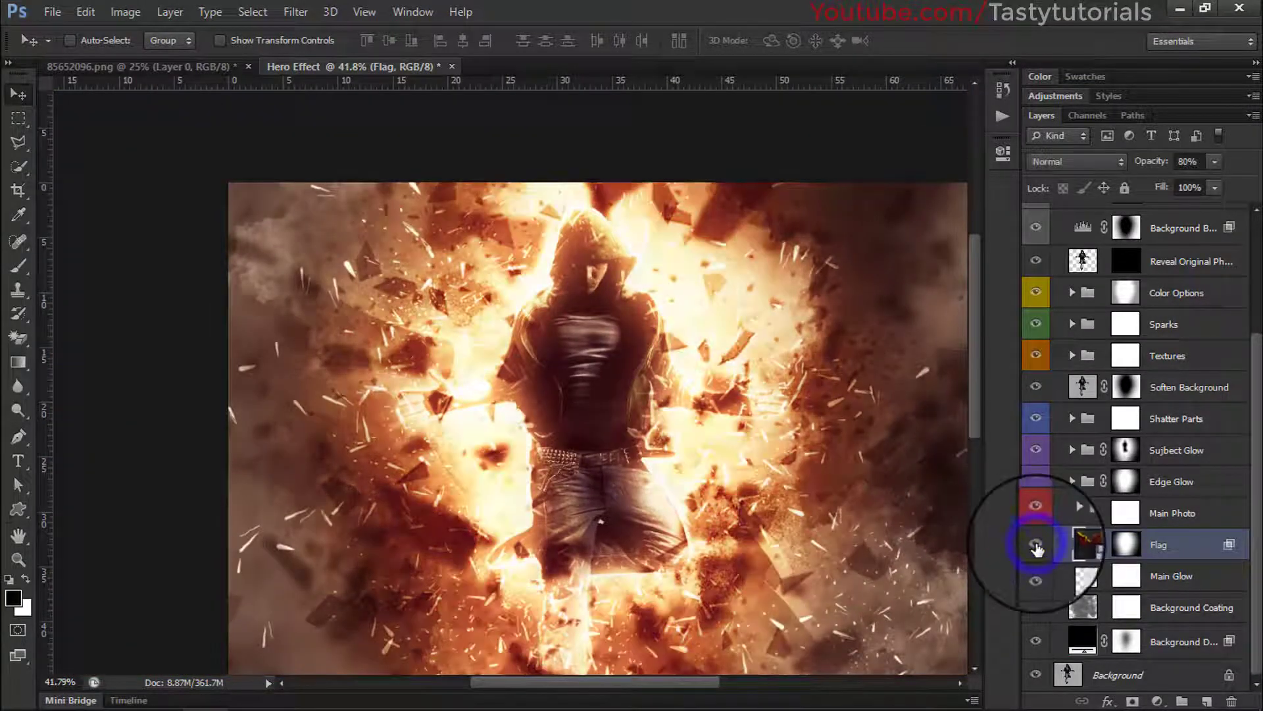
{"action": "left_click", "coordinate": [1036, 545]}
{"action": "left_click", "coordinate": [1036, 545]}
{"action": "scroll", "coordinate": [834, 490], "scroll_direction": "up", "scroll_amount": 1}
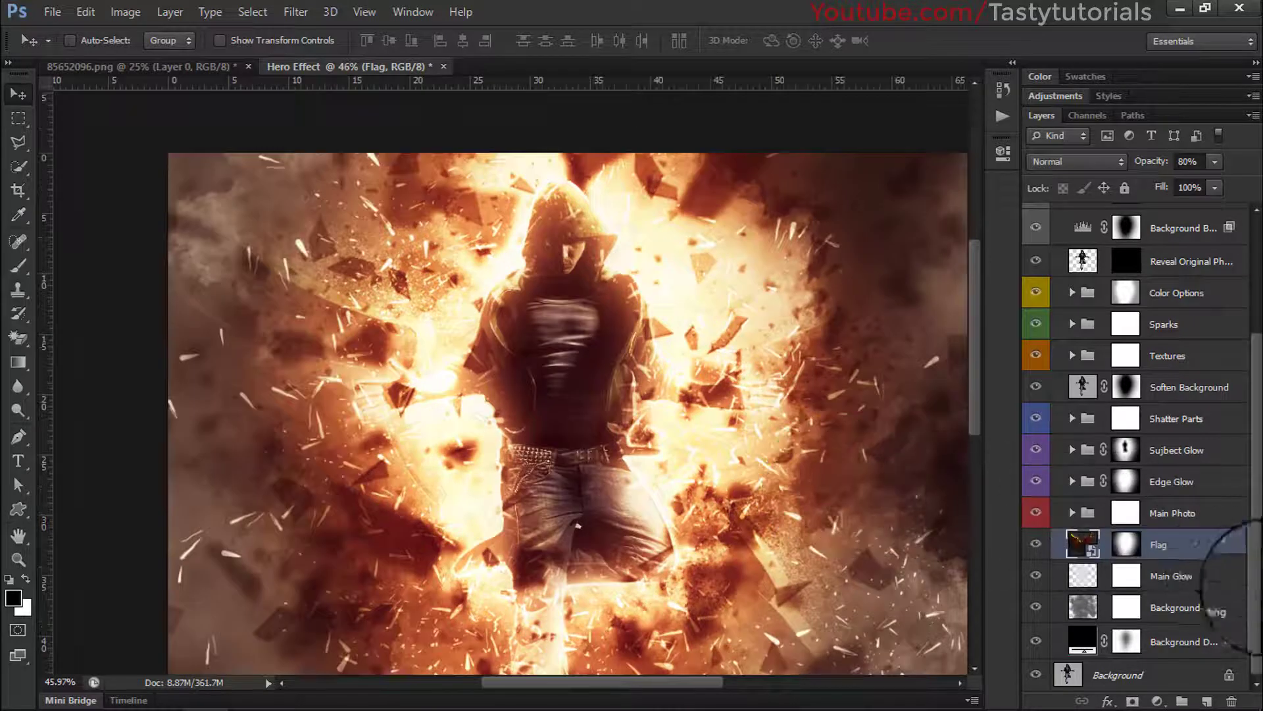
- Hide and show the Main Glow, Background Coating and Background Darkening layers one after another to compare their effects
{"action": "left_click", "coordinate": [1187, 577]}
{"action": "left_click", "coordinate": [1042, 576]}
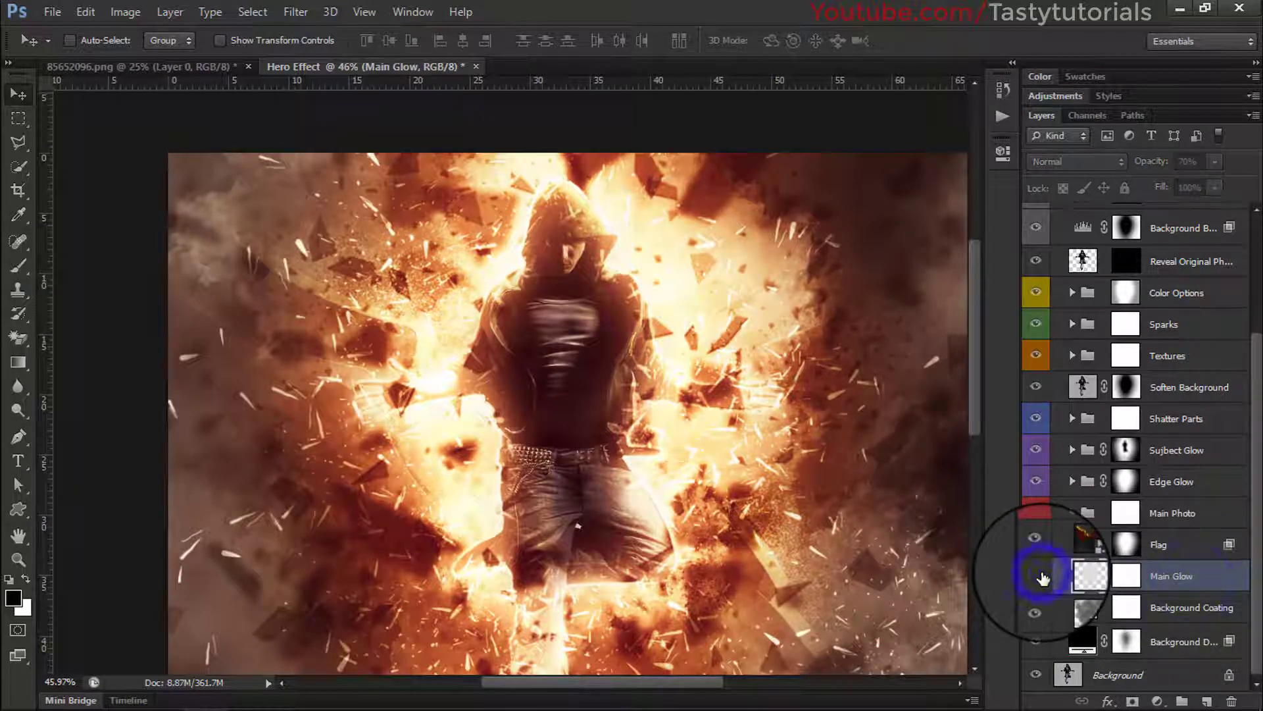
{"action": "left_click", "coordinate": [1042, 577]}
{"action": "left_click", "coordinate": [1188, 605]}
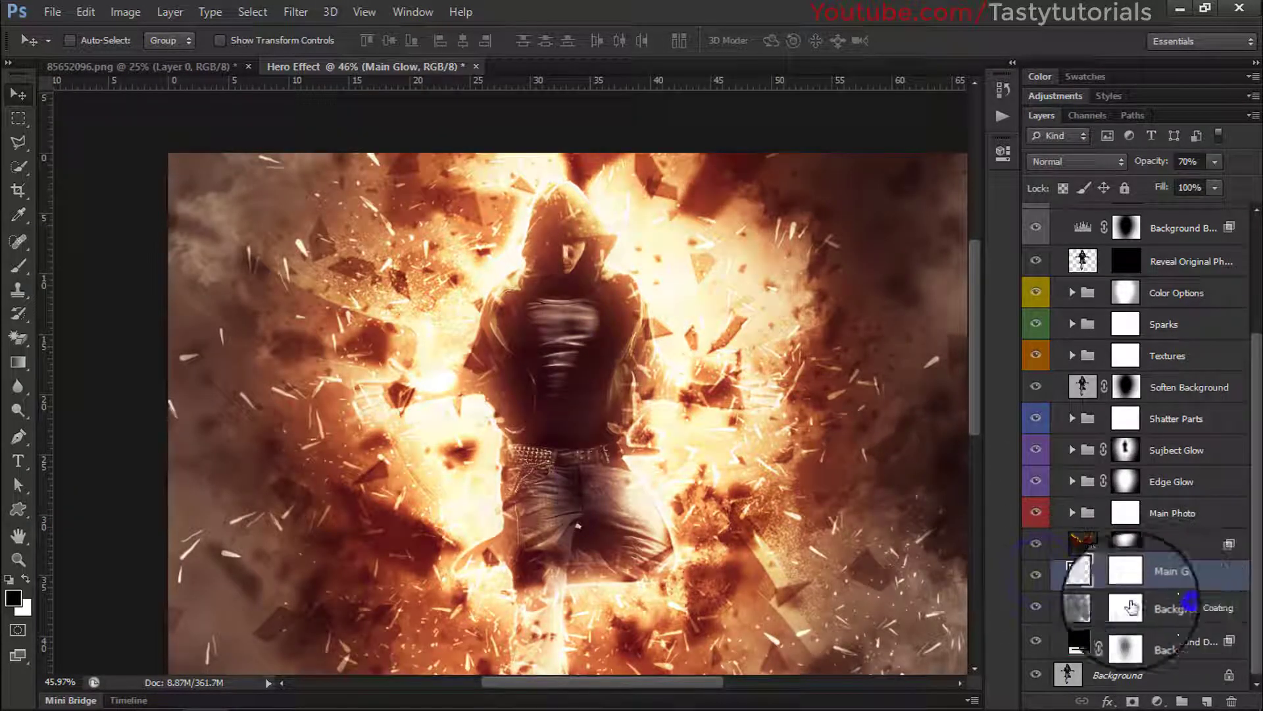
{"action": "left_click", "coordinate": [1038, 608]}
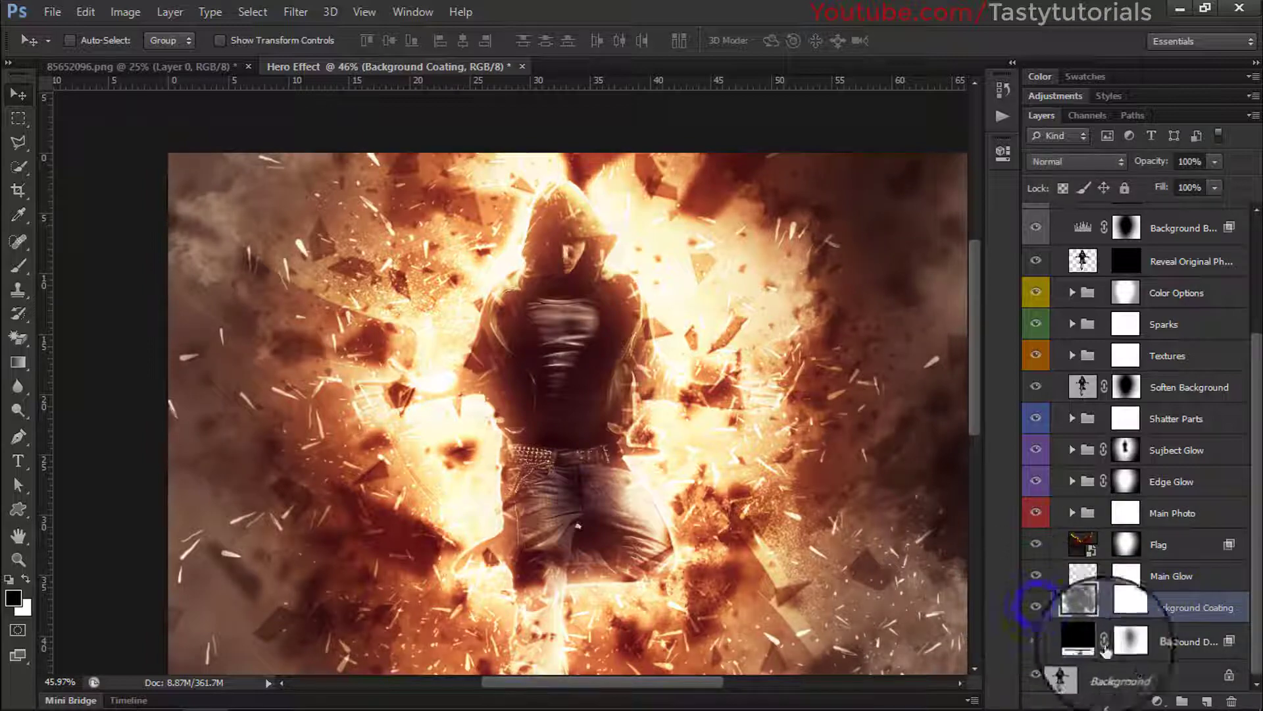
{"action": "left_click", "coordinate": [1175, 642]}
{"action": "left_click", "coordinate": [1038, 642]}
- Collapse the HERO group and deselect all layers, keeping the whole image in view
{"action": "scroll", "coordinate": [753, 453], "scroll_direction": "down", "scroll_amount": 2}
{"action": "scroll", "coordinate": [747, 449], "scroll_direction": "up", "scroll_amount": 1}
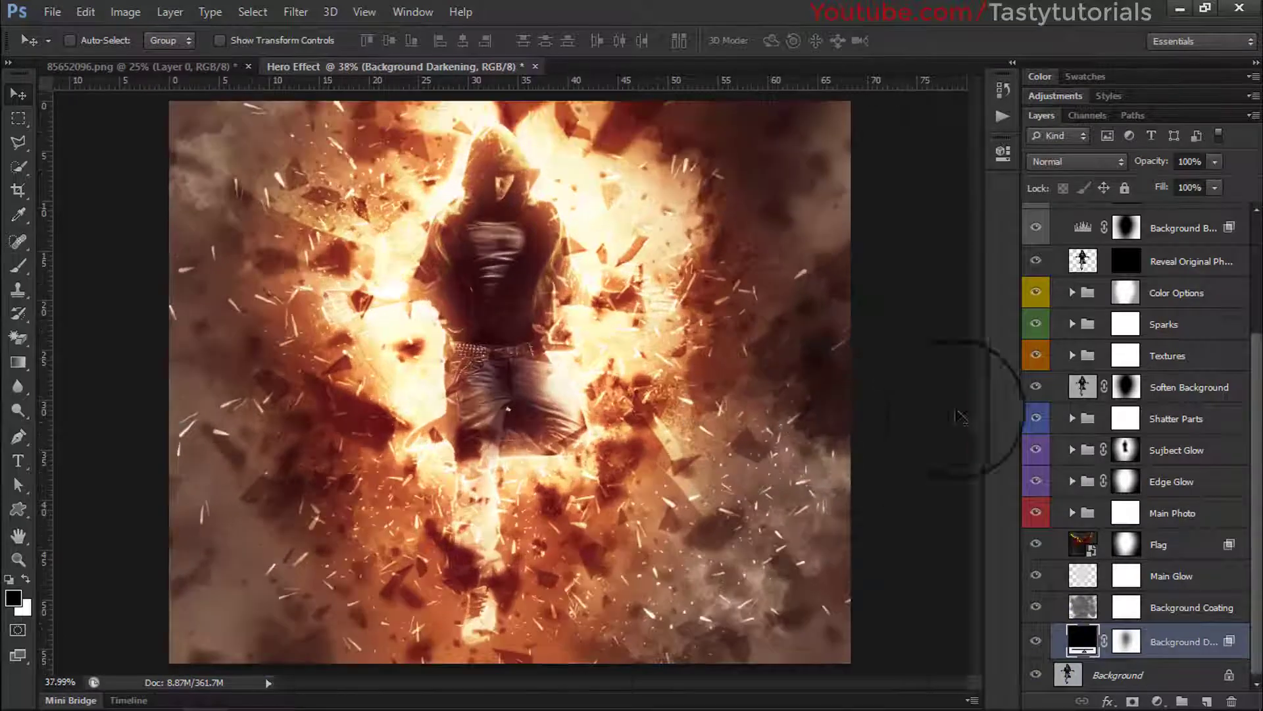
{"action": "scroll", "coordinate": [1184, 536], "scroll_direction": "up", "scroll_amount": 3}
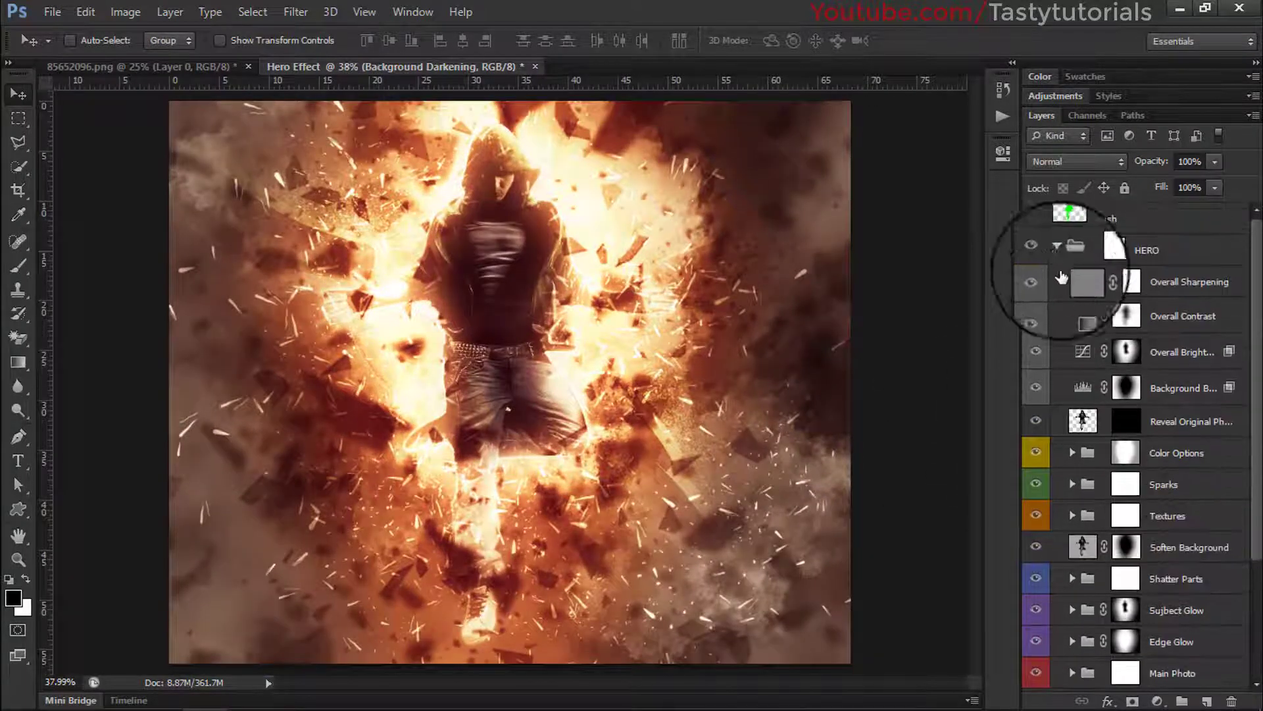
{"action": "left_click", "coordinate": [1057, 250]}
{"action": "left_click", "coordinate": [1148, 376]}
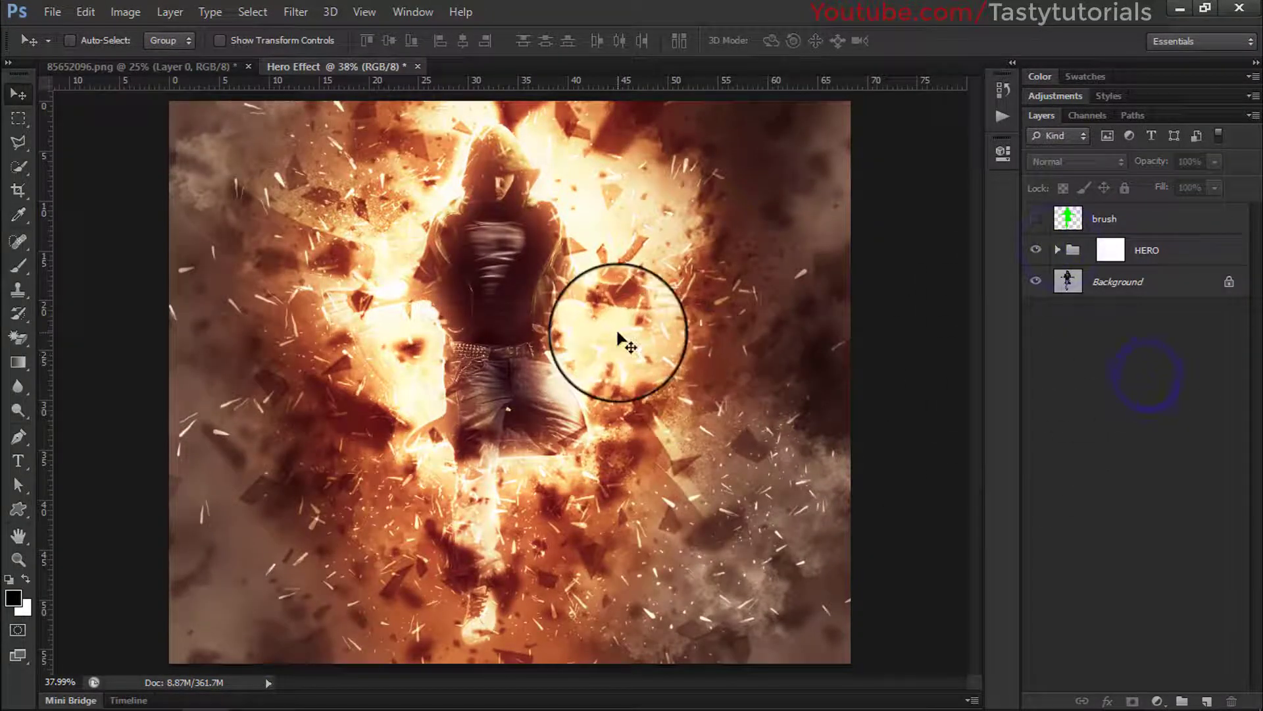
{"action": "scroll", "coordinate": [565, 355], "scroll_direction": "down", "scroll_amount": 1}
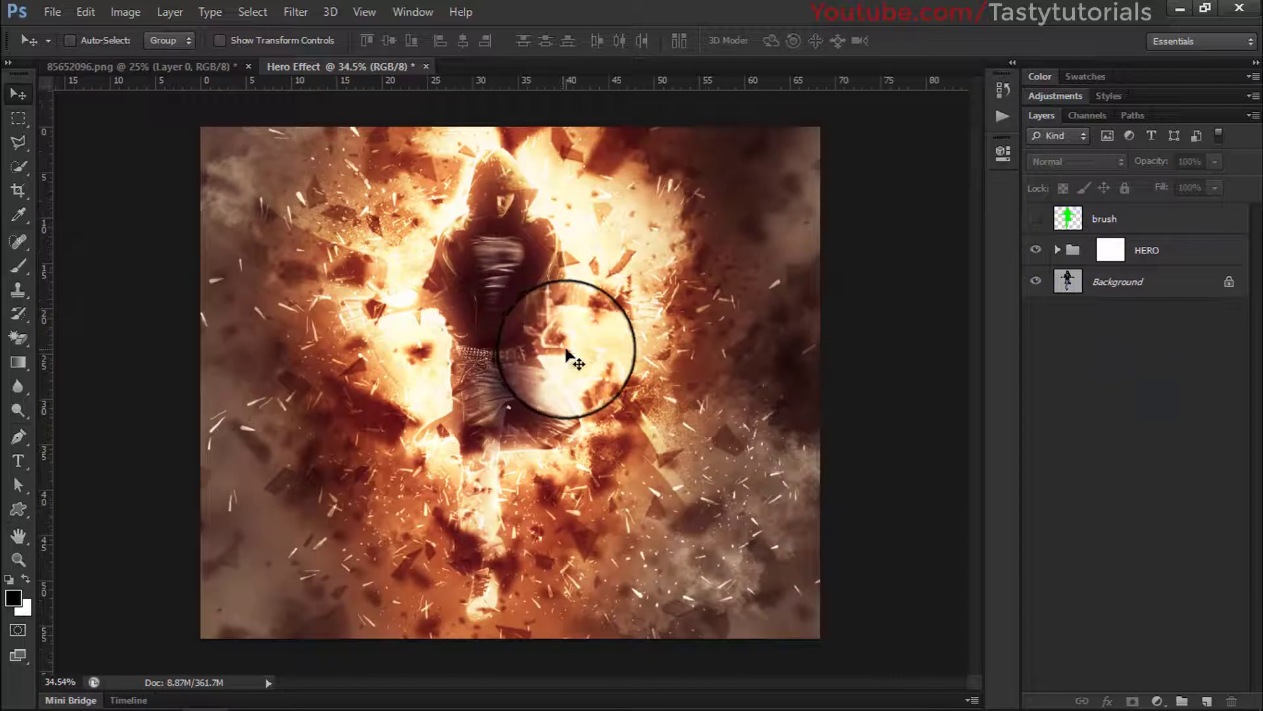
- Add a Color Balance adjustment layer above all layers with the midtones' Cyan–Red value at +13, and compare its effect
{"action": "left_click", "coordinate": [1041, 77]}
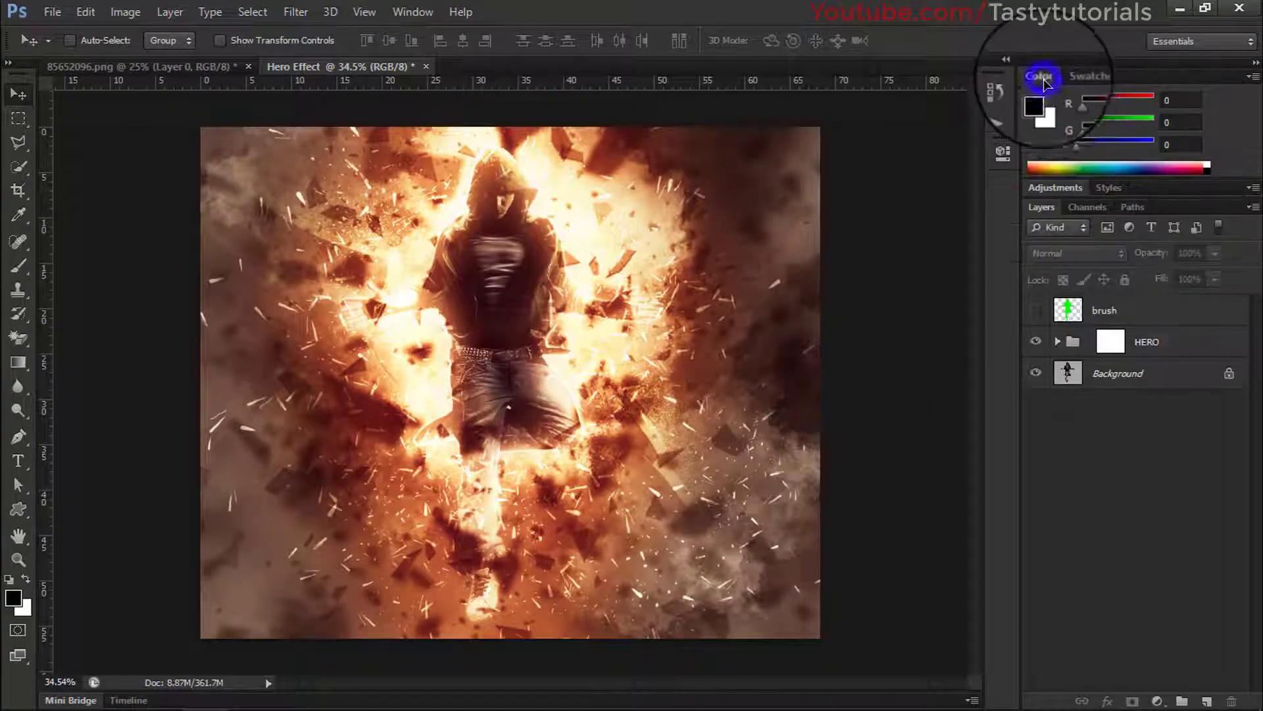
{"action": "left_click", "coordinate": [1061, 196]}
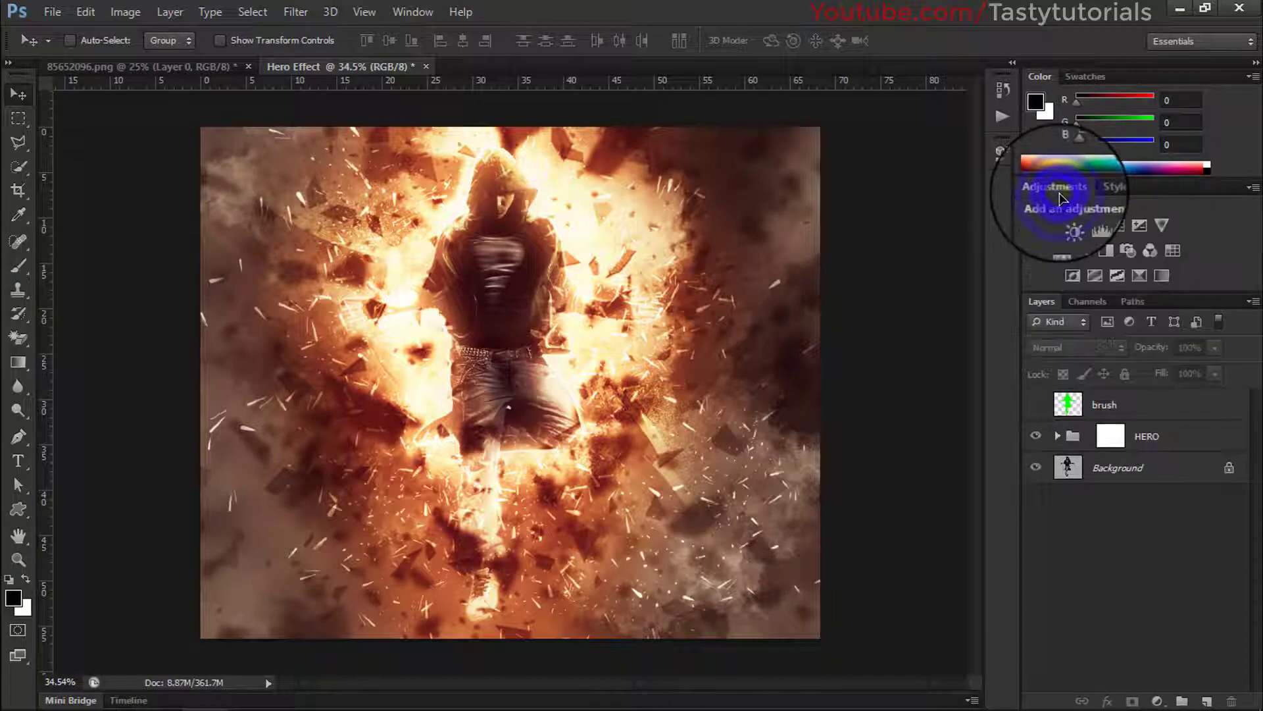
{"action": "left_click", "coordinate": [1084, 251]}
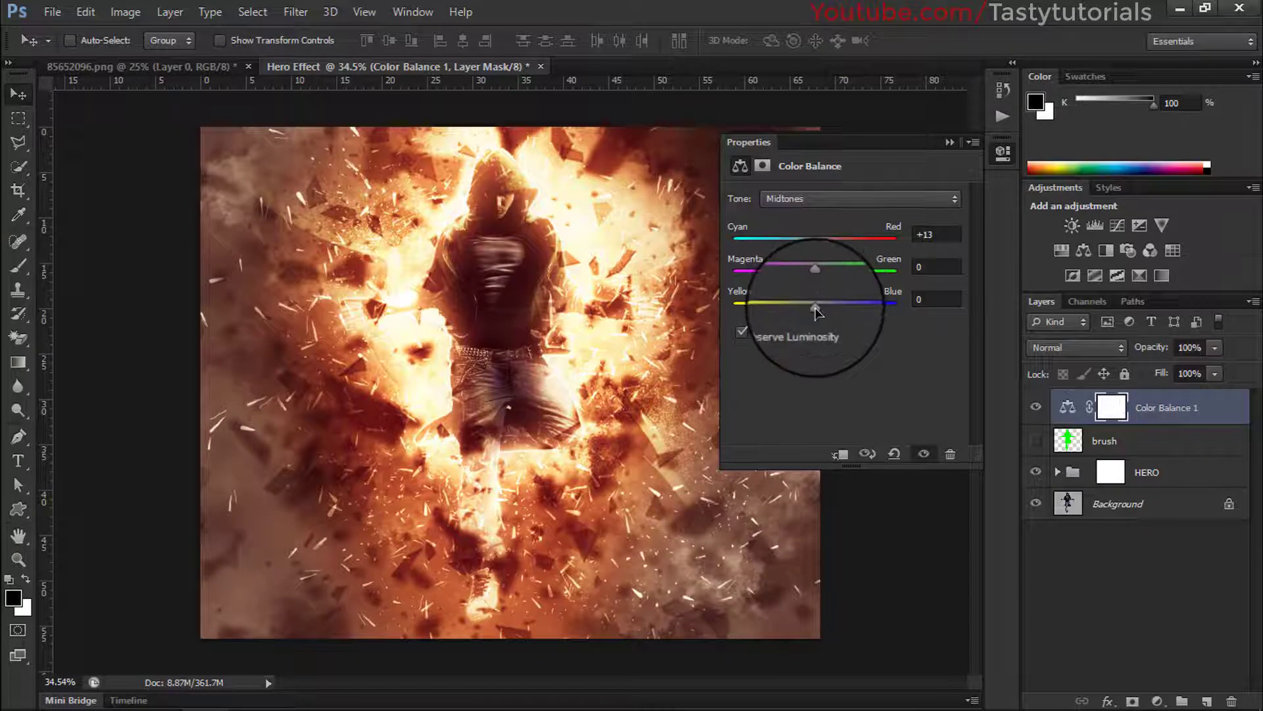
{"action": "left_click", "coordinate": [949, 142]}
{"action": "left_click", "coordinate": [1038, 411]}
- Create a new empty layer above Color Balance 1 and set the soft Brush tool to a size of 500 px
{"action": "left_click", "coordinate": [1108, 536]}
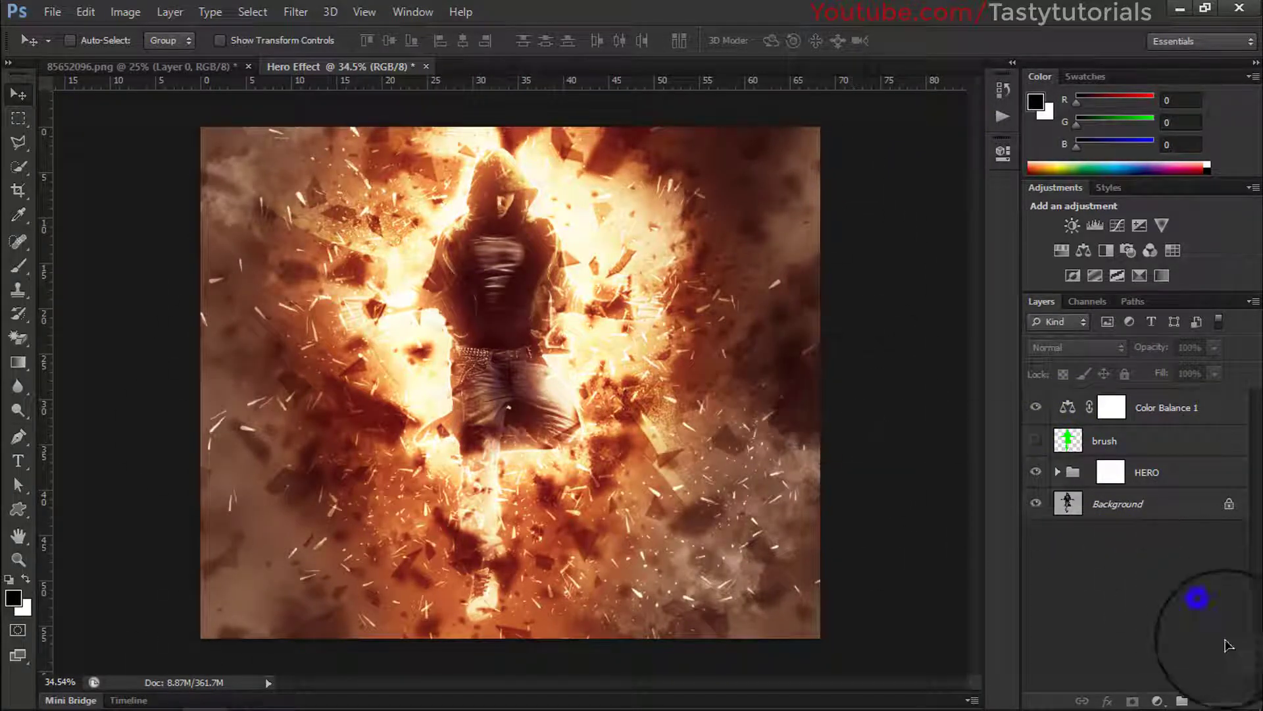
{"action": "left_click", "coordinate": [1216, 701]}
{"action": "key", "text": "b"}
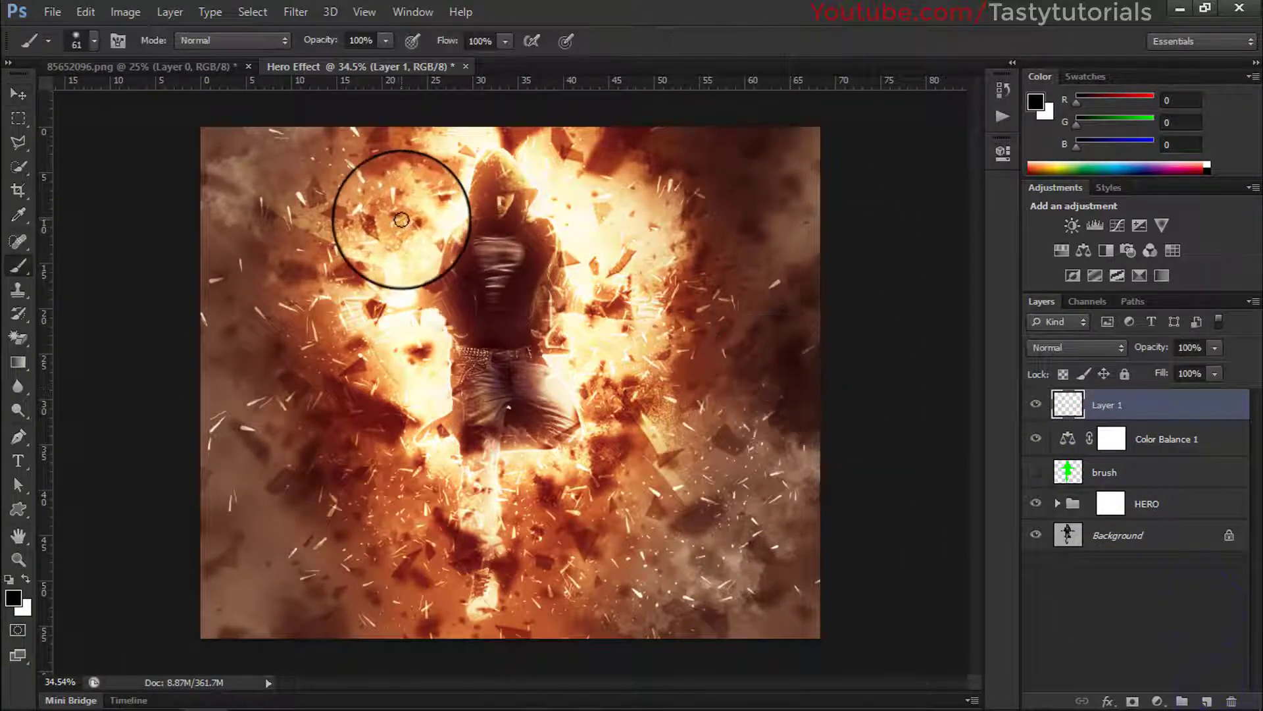
{"action": "right_click", "coordinate": [403, 226]}
{"action": "mouse_move", "coordinate": [480, 265]}
{"action": "left_mouse_down"}
{"action": "mouse_move", "coordinate": [512, 200]}
{"action": "mouse_move", "coordinate": [526, 260]}
{"action": "mouse_move", "coordinate": [536, 255]}
{"action": "left_mouse_up"}
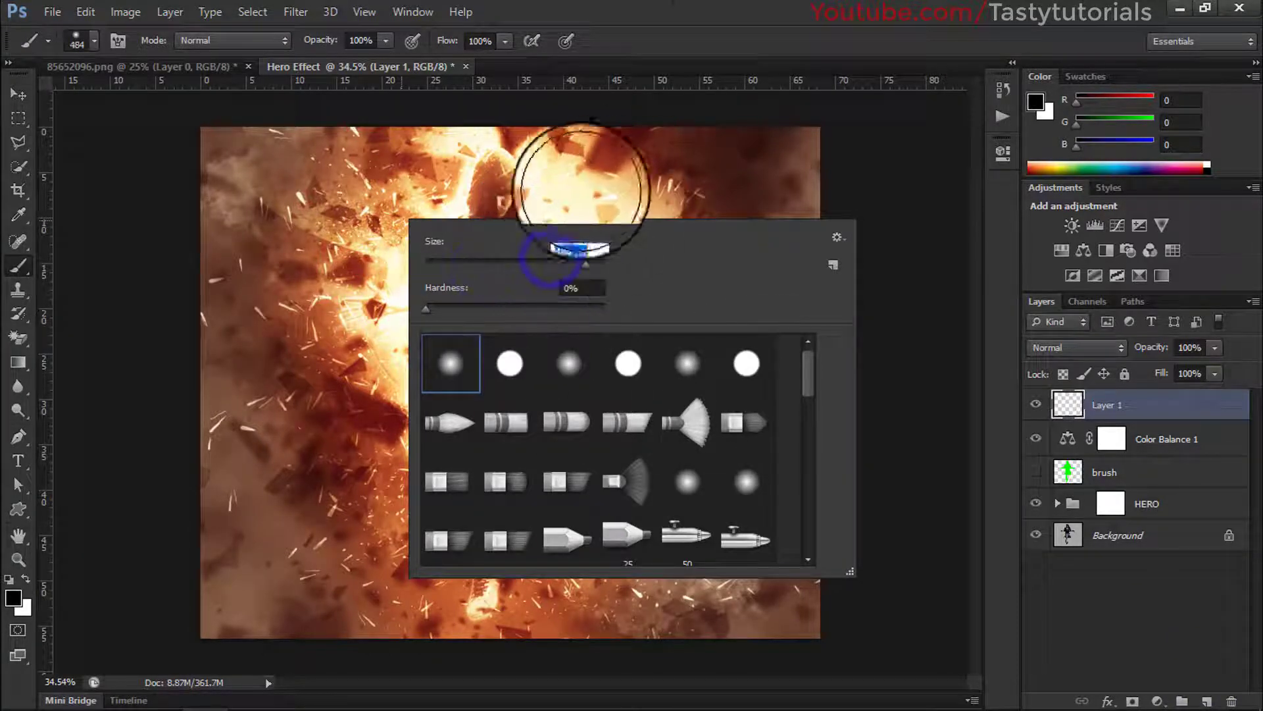
{"action": "key", "text": "Return"}
{"action": "scroll", "coordinate": [742, 283], "scroll_direction": "down", "scroll_amount": 3}
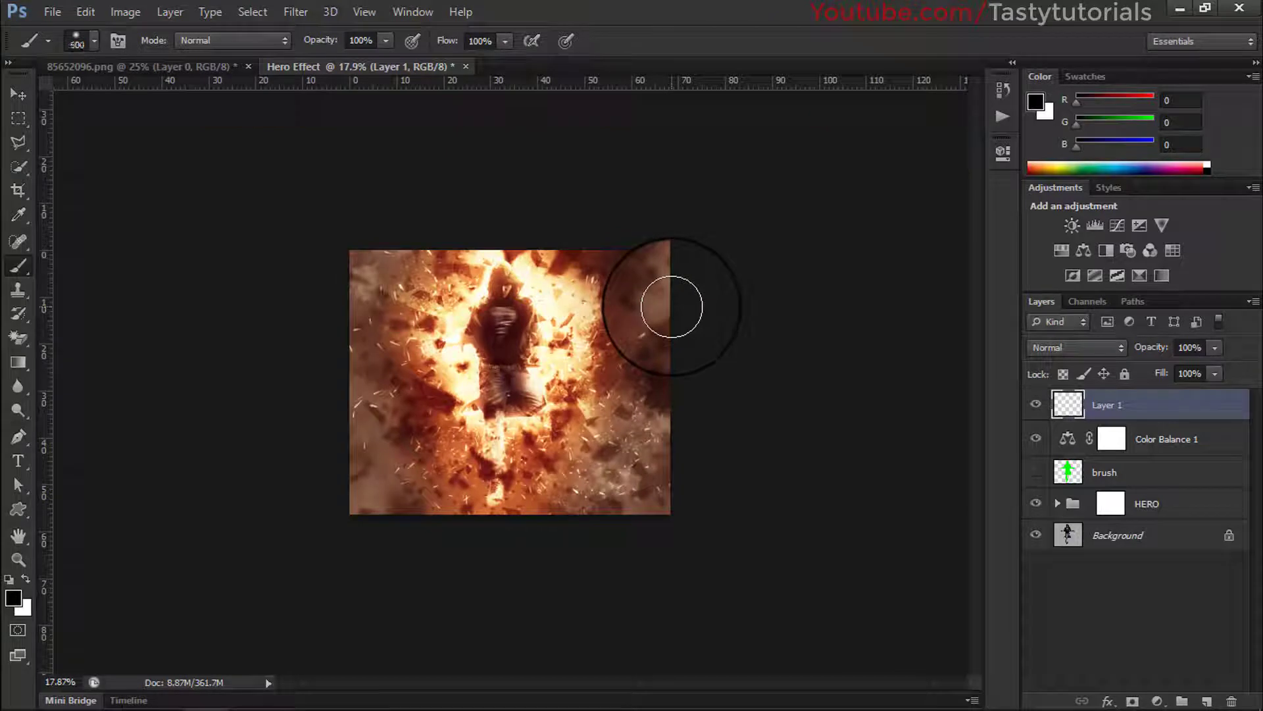
{"action": "mouse_move", "coordinate": [669, 293]}
{"action": "left_mouse_down"}
{"action": "mouse_move", "coordinate": [666, 251]}
{"action": "mouse_move", "coordinate": [679, 246]}
{"action": "mouse_move", "coordinate": [698, 297]}
{"action": "left_mouse_up"}
{"action": "key", "text": "ctrl+alt+z"}
{"action": "right_click", "coordinate": [642, 268]}
{"action": "key", "text": "Escape"}
- Paint soft black strokes around the image's outer edges on Layer 1 as a vignette, and deselect the layer
{"action": "mouse_move", "coordinate": [783, 222]}
{"action": "left_mouse_down"}
{"action": "mouse_move", "coordinate": [752, 370]}
{"action": "mouse_move", "coordinate": [753, 291]}
{"action": "mouse_move", "coordinate": [708, 125]}
{"action": "mouse_move", "coordinate": [733, 598]}
{"action": "mouse_move", "coordinate": [268, 417]}
{"action": "mouse_move", "coordinate": [677, 127]}
{"action": "mouse_move", "coordinate": [248, 586]}
{"action": "left_mouse_up"}
{"action": "left_click", "coordinate": [18, 94]}
{"action": "scroll", "coordinate": [484, 339], "scroll_direction": "up", "scroll_amount": 3}
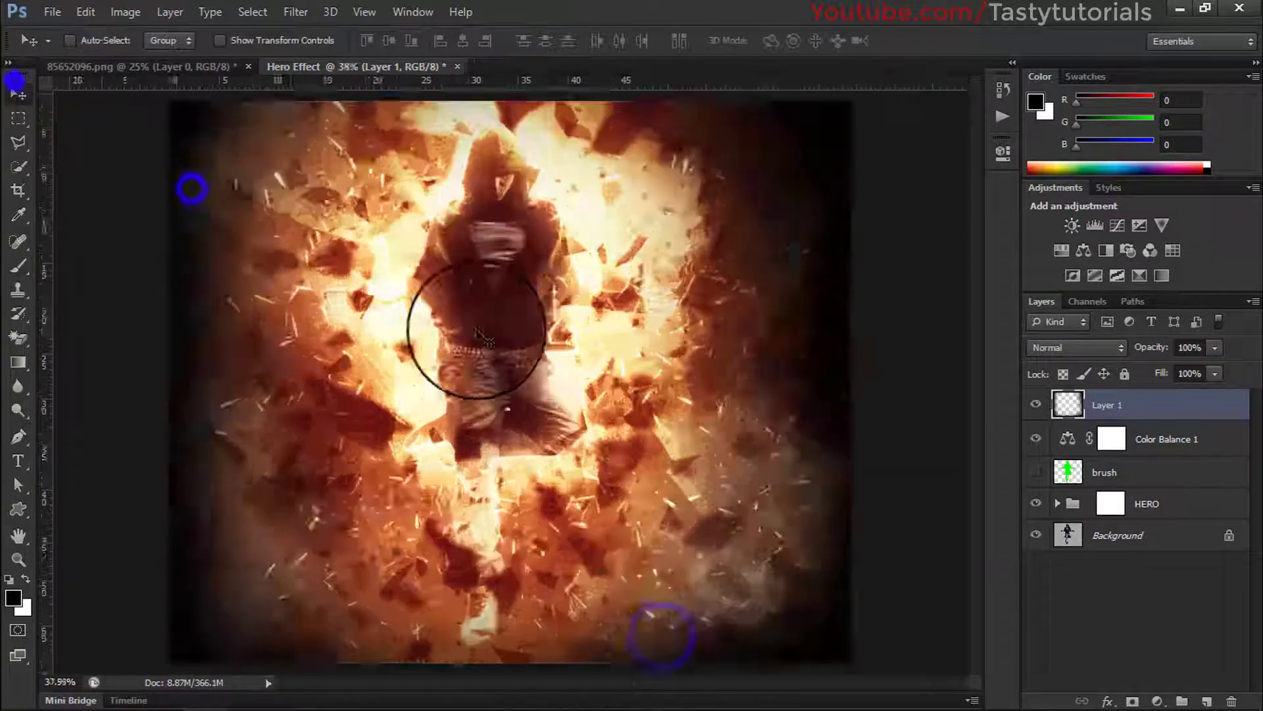
{"action": "scroll", "coordinate": [1046, 347], "scroll_direction": "down", "scroll_amount": 11}
{"action": "scroll", "coordinate": [1052, 349], "scroll_direction": "up", "scroll_amount": 11}
{"action": "left_click", "coordinate": [1120, 580]}
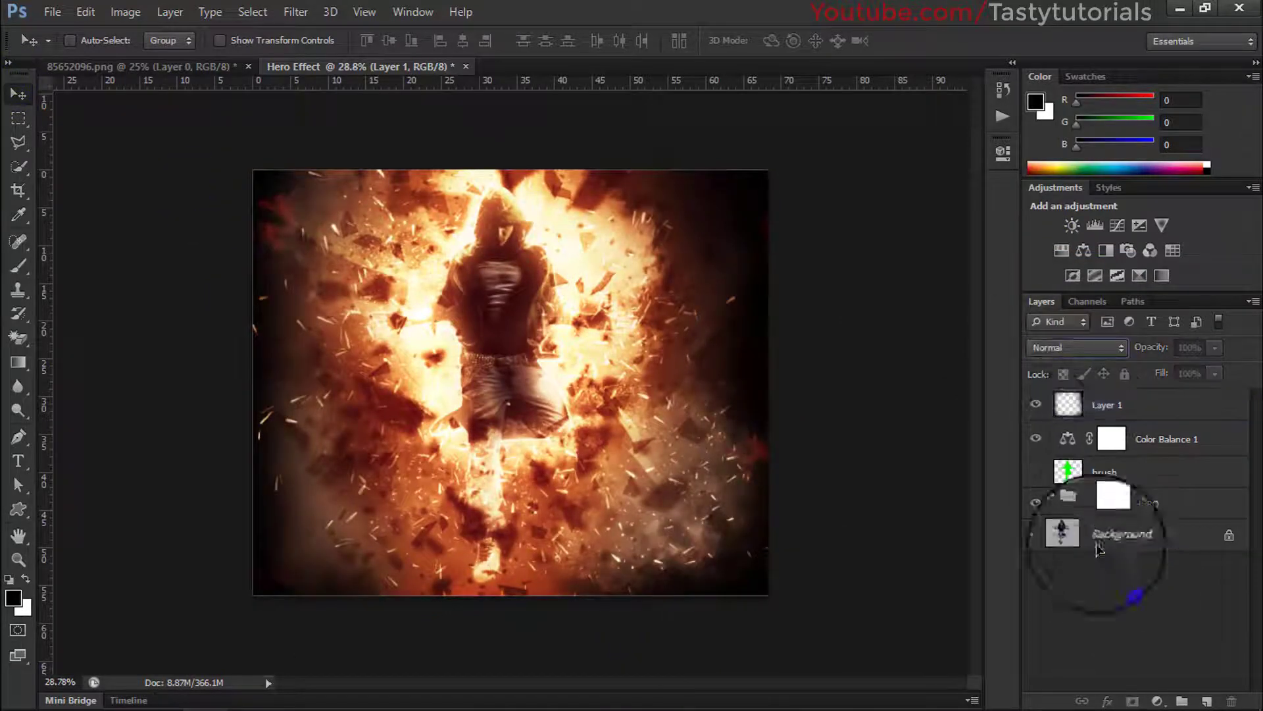
- Toggle the visibility of Layer 1 to compare the image with and without the painted dark edges
{"action": "left_click", "coordinate": [1035, 404]}
{"action": "left_click", "coordinate": [1035, 404]}
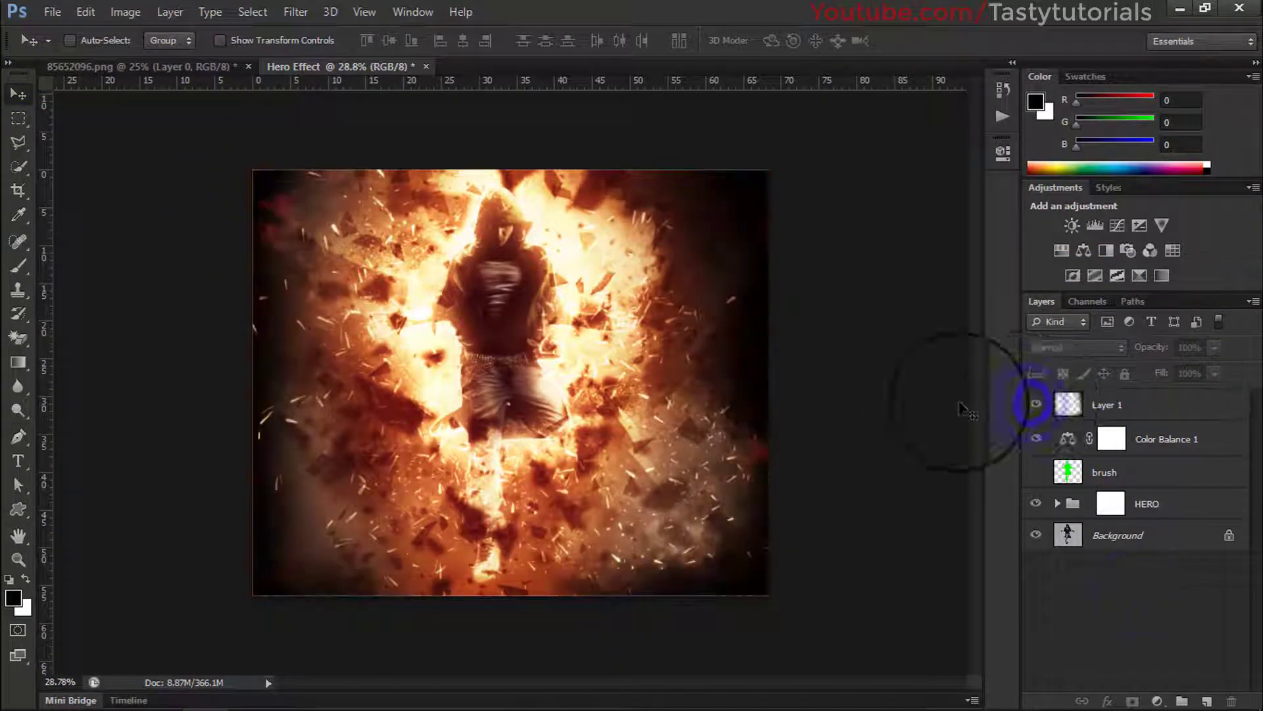
{"action": "left_click", "coordinate": [1035, 404]}
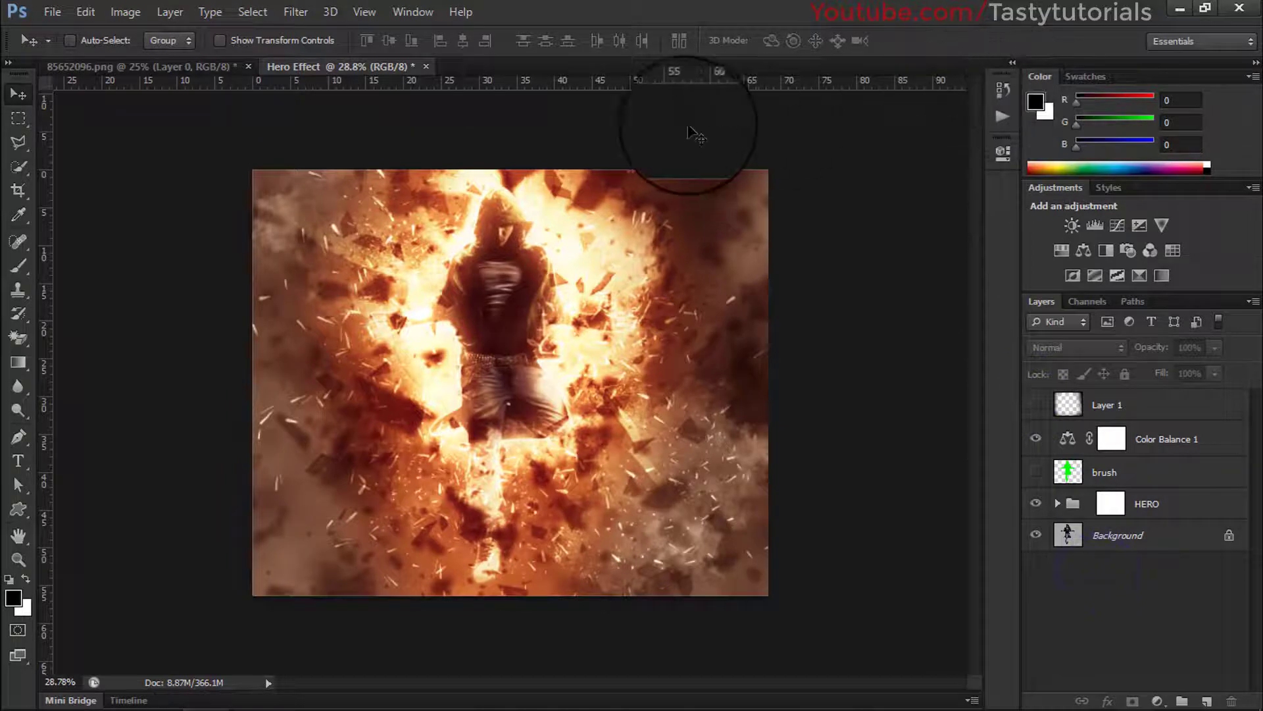